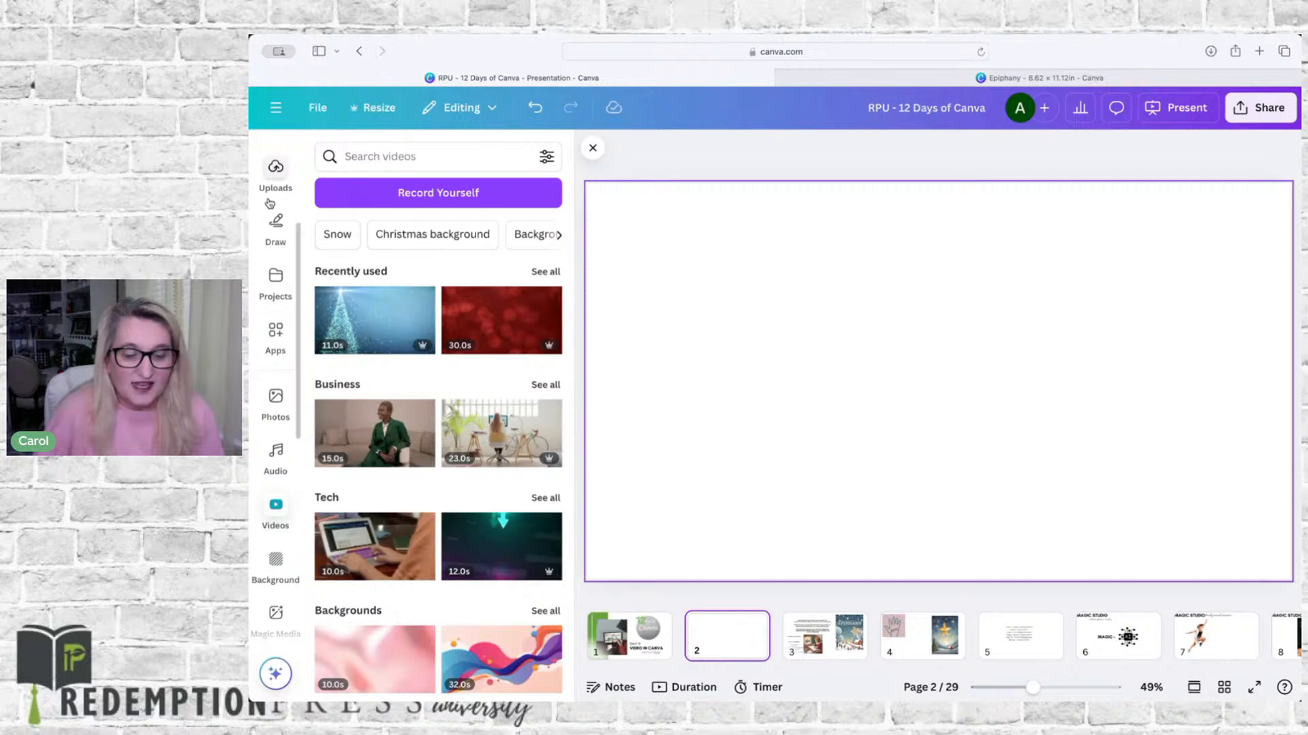
Add the 18.7-second video of the woman in the blue jacket from the uploaded videos to blank page 2
left_click(277, 169)
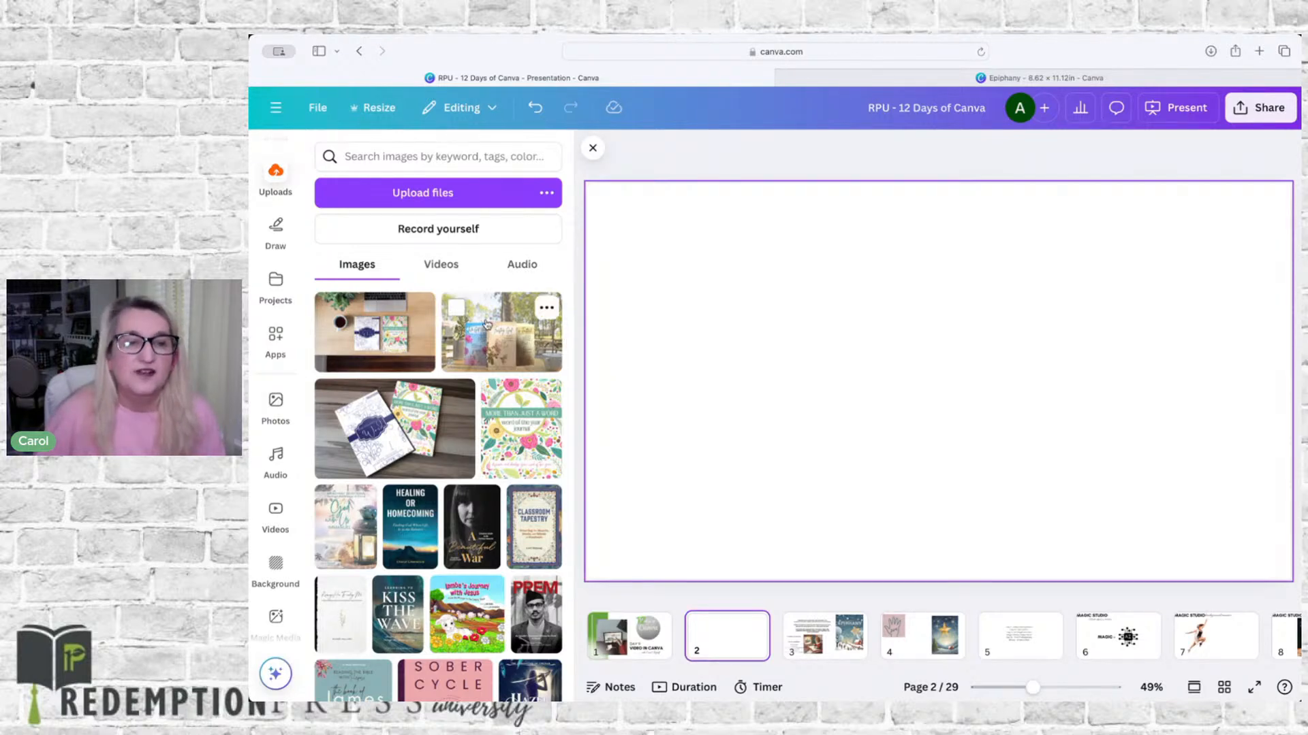
left_click(439, 267)
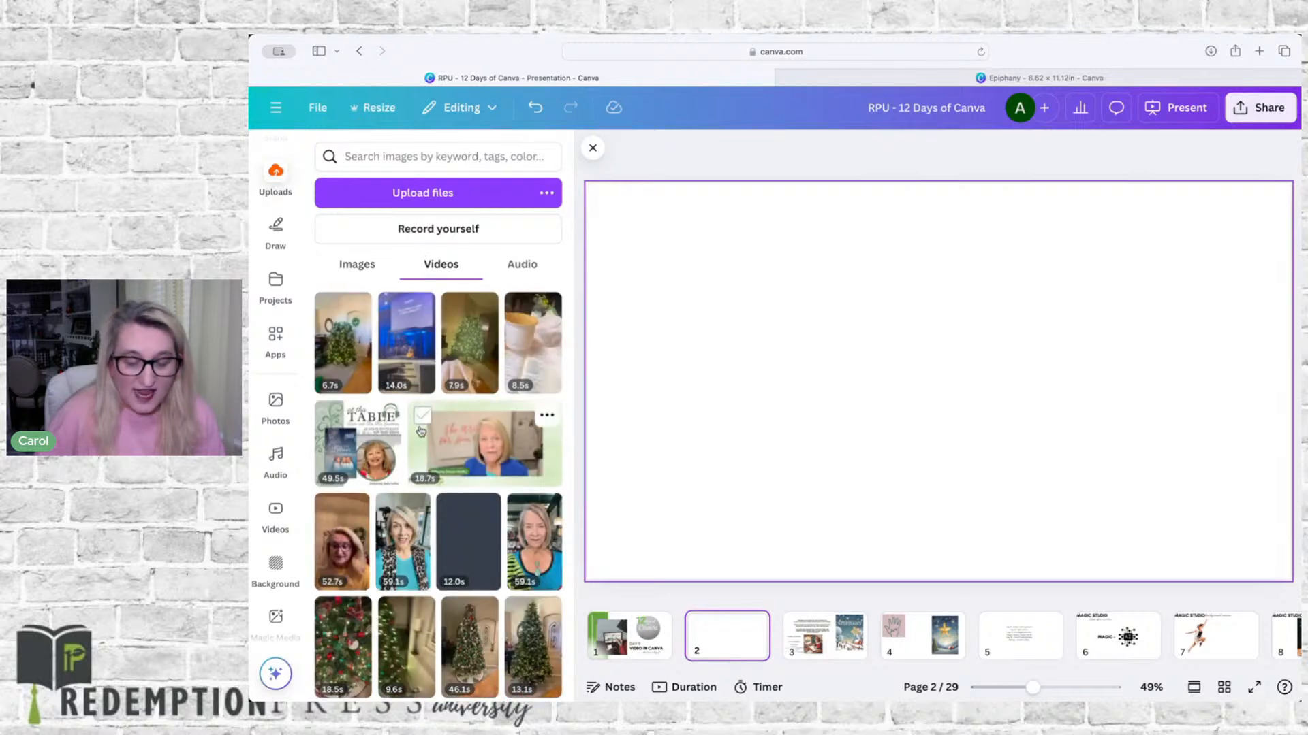
scroll(421, 431, "down", 1)
scroll(420, 432, "up", 1)
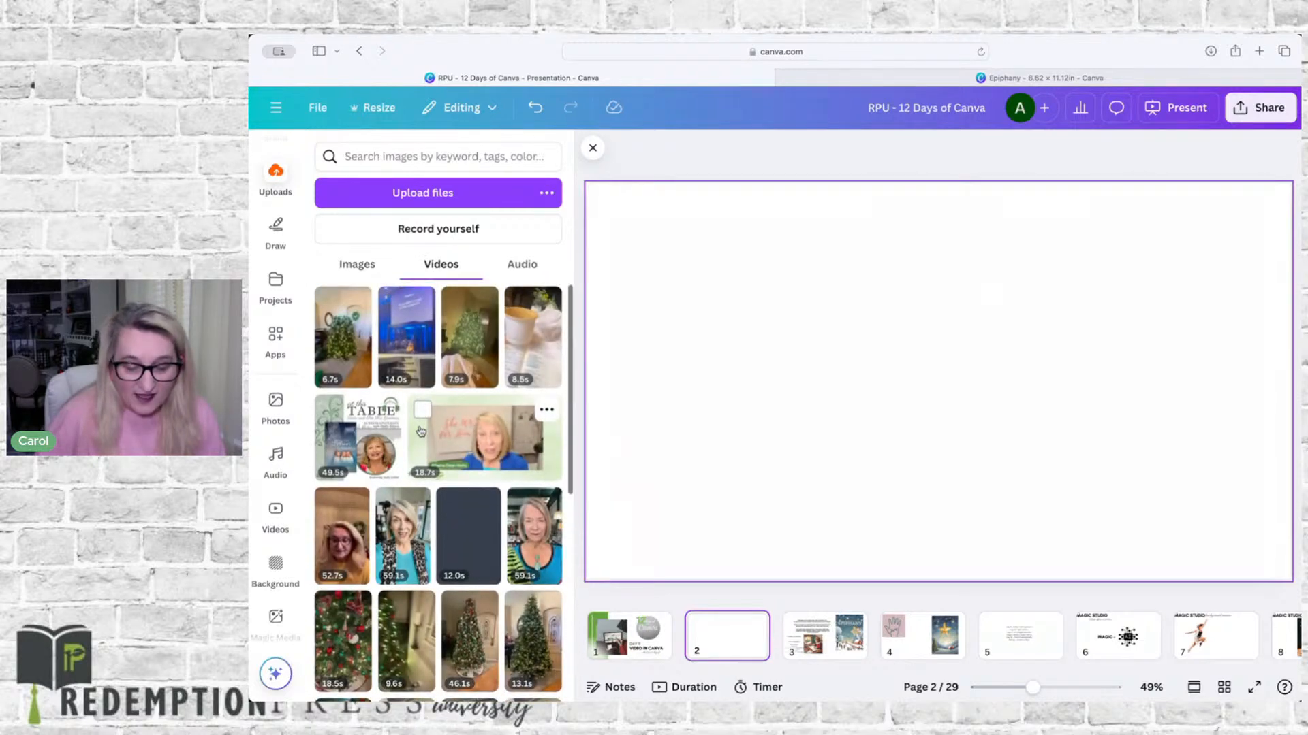
left_click(490, 427)
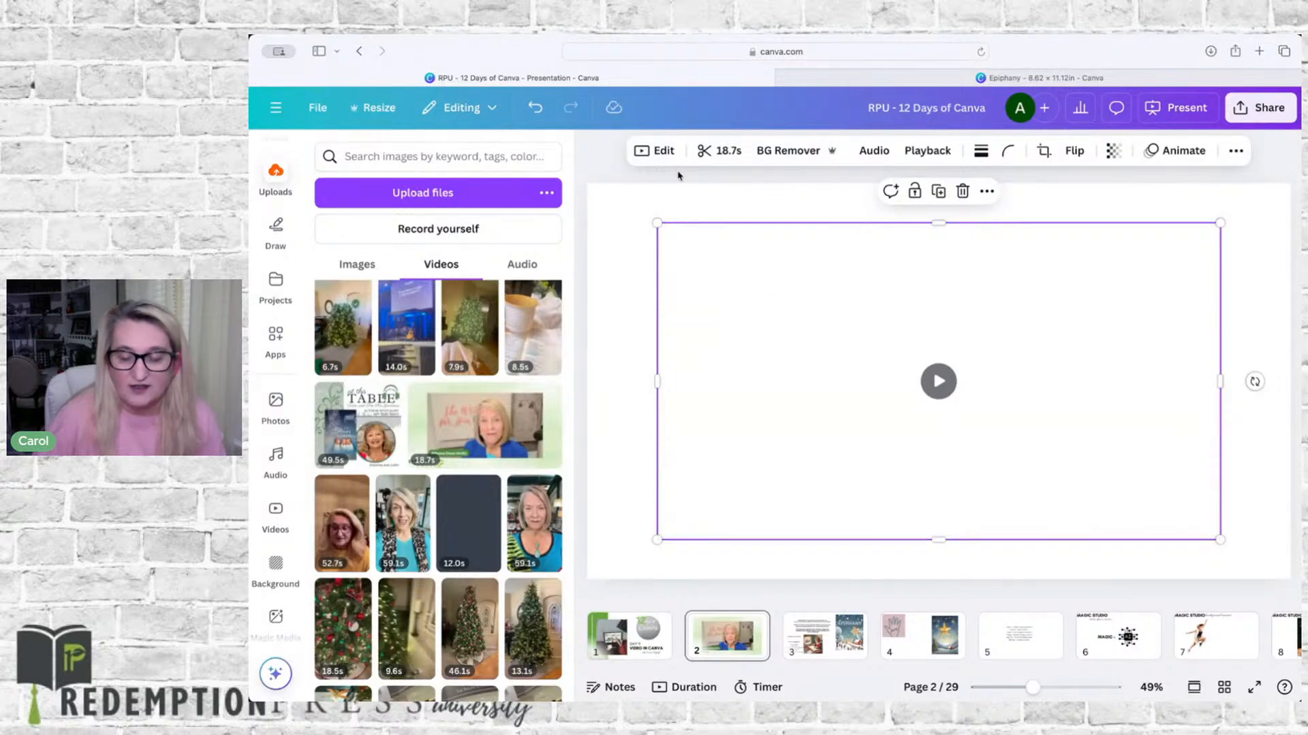
Trim both ends of the uploaded video down to 6.4 seconds and set it as the page background
left_click(722, 151)
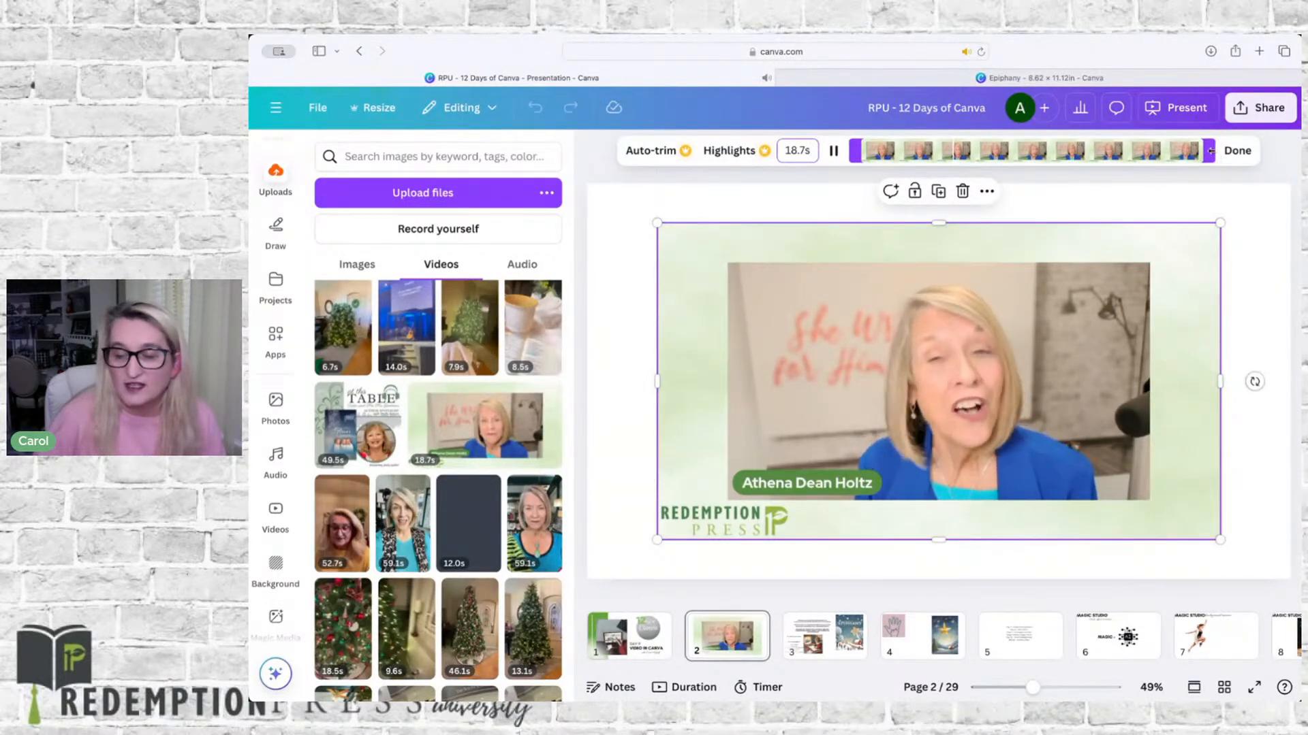
left_click_drag(1212, 152, 1053, 159)
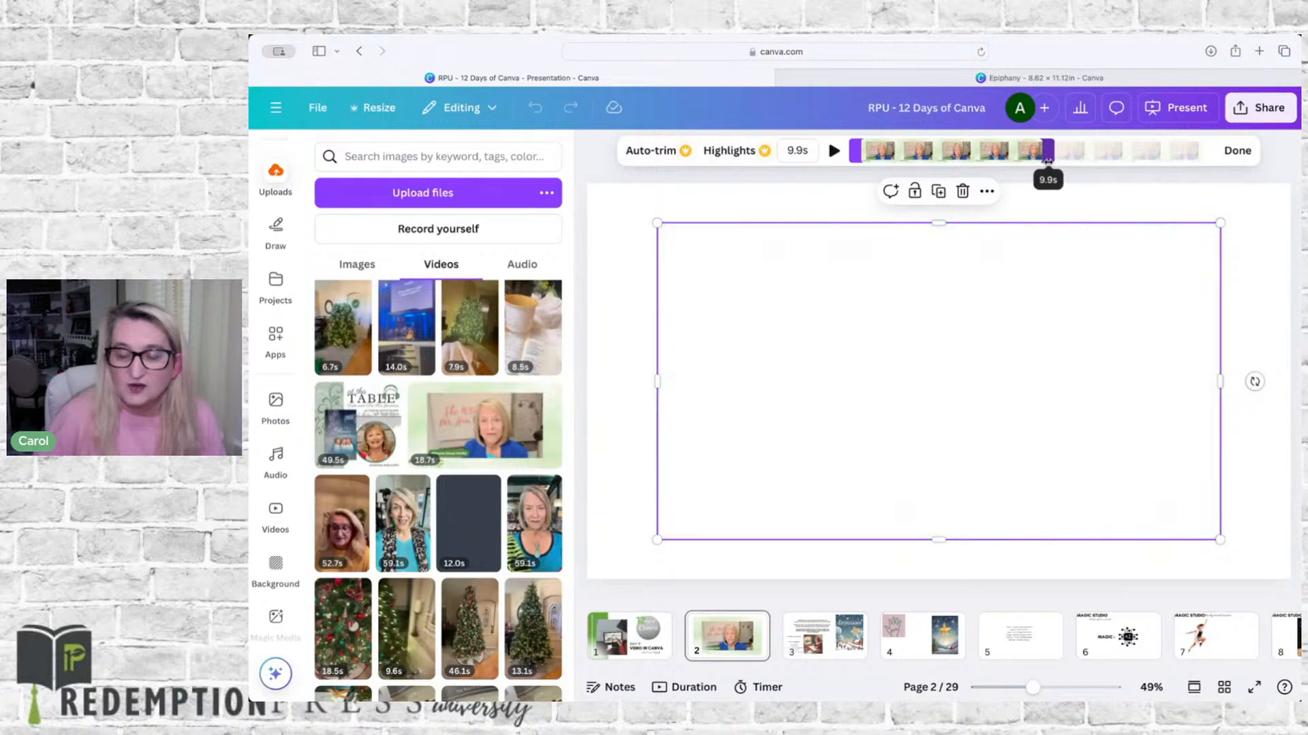
left_click_drag(851, 151, 918, 147)
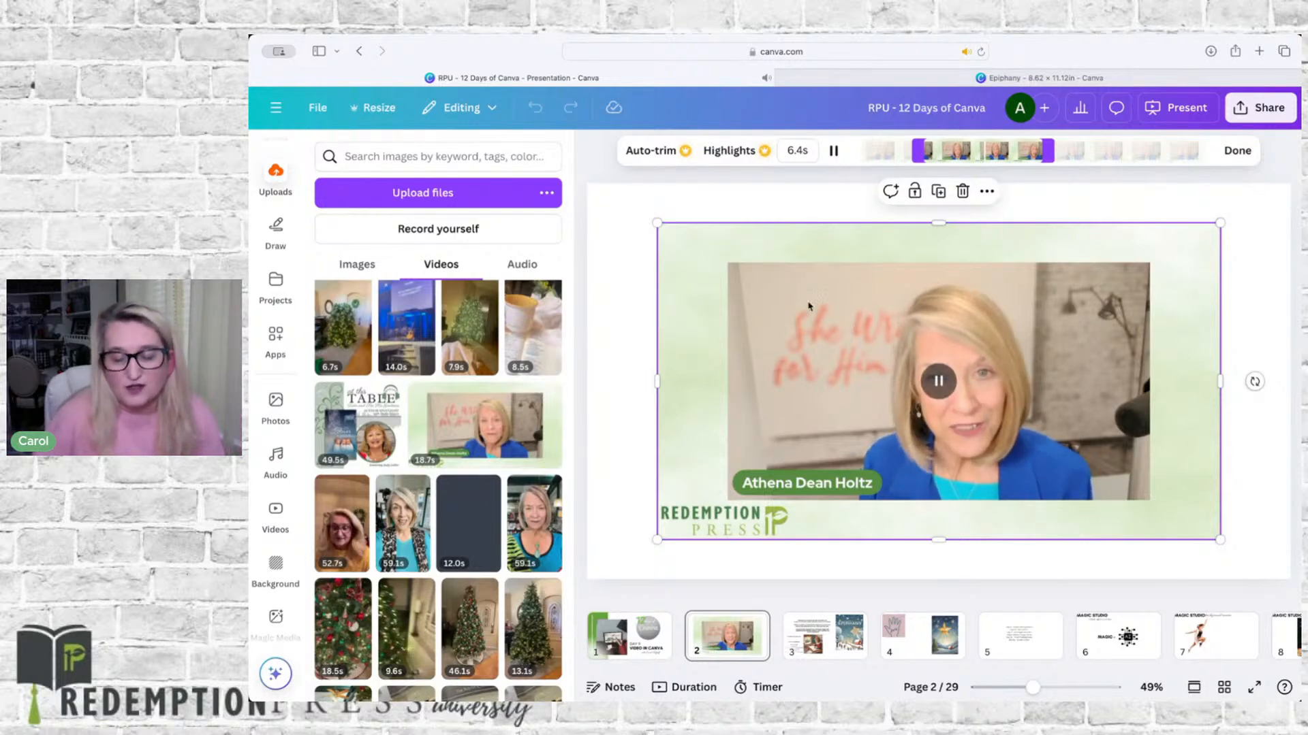
right_click(708, 251)
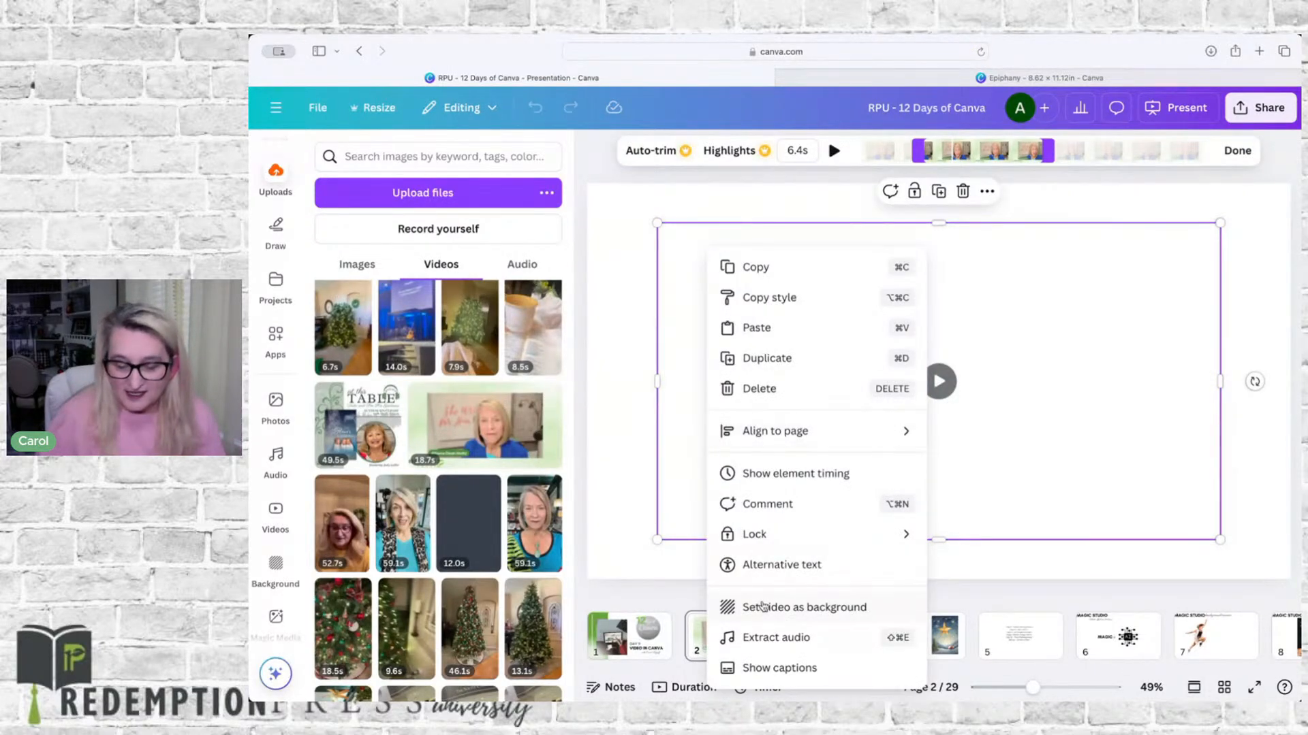
left_click(763, 606)
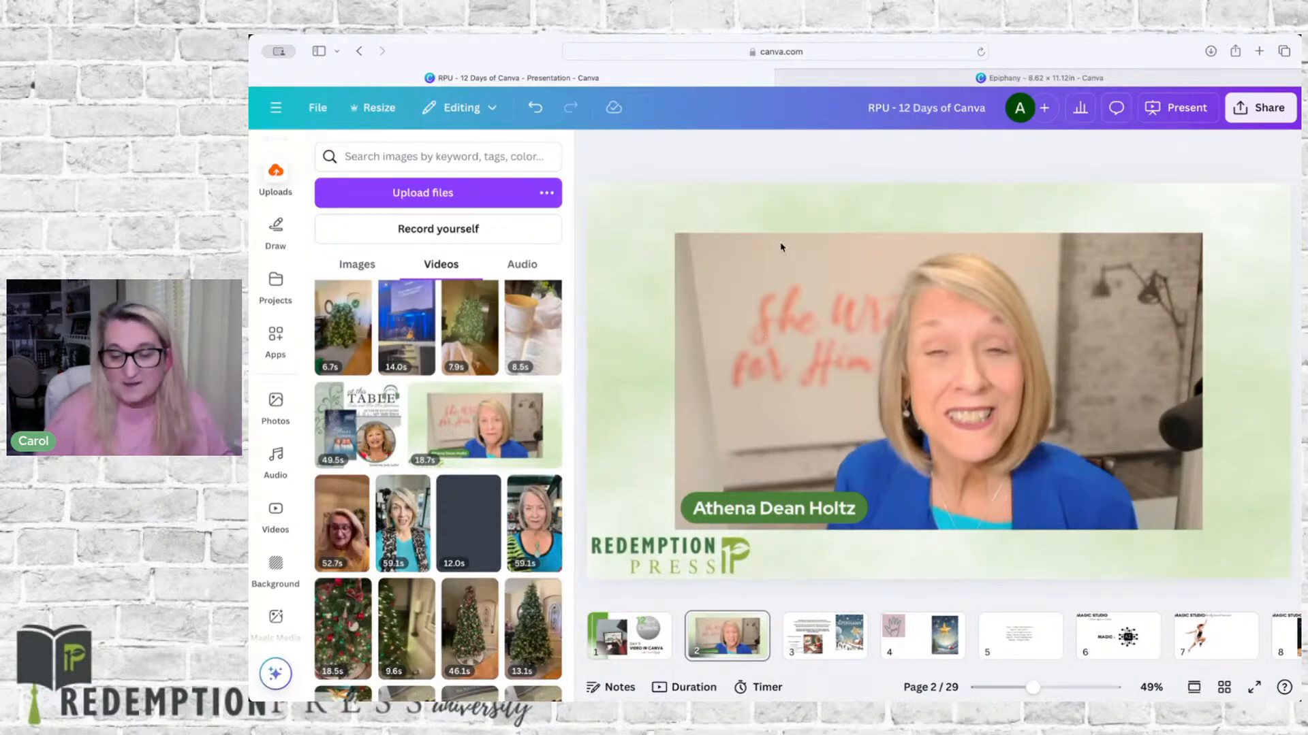
Delete the background video from page 2
left_click(781, 291)
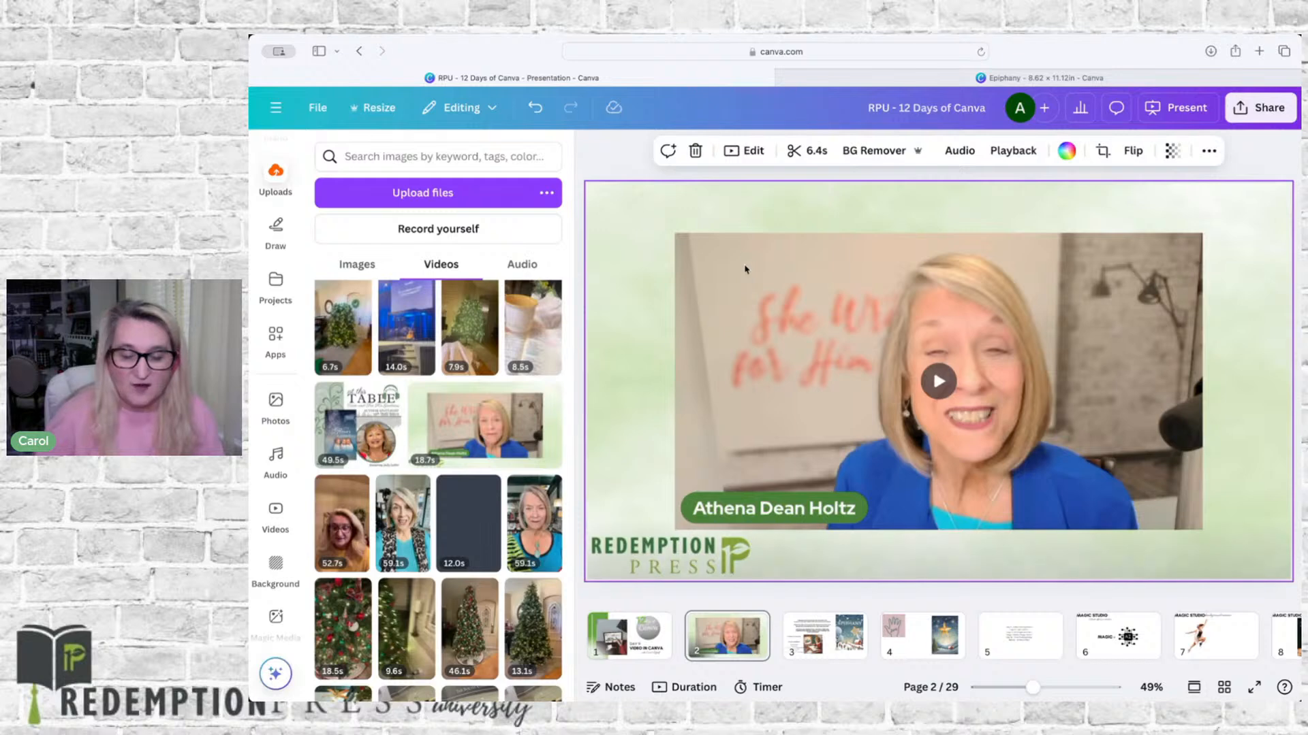
left_click(620, 156)
left_click(645, 232)
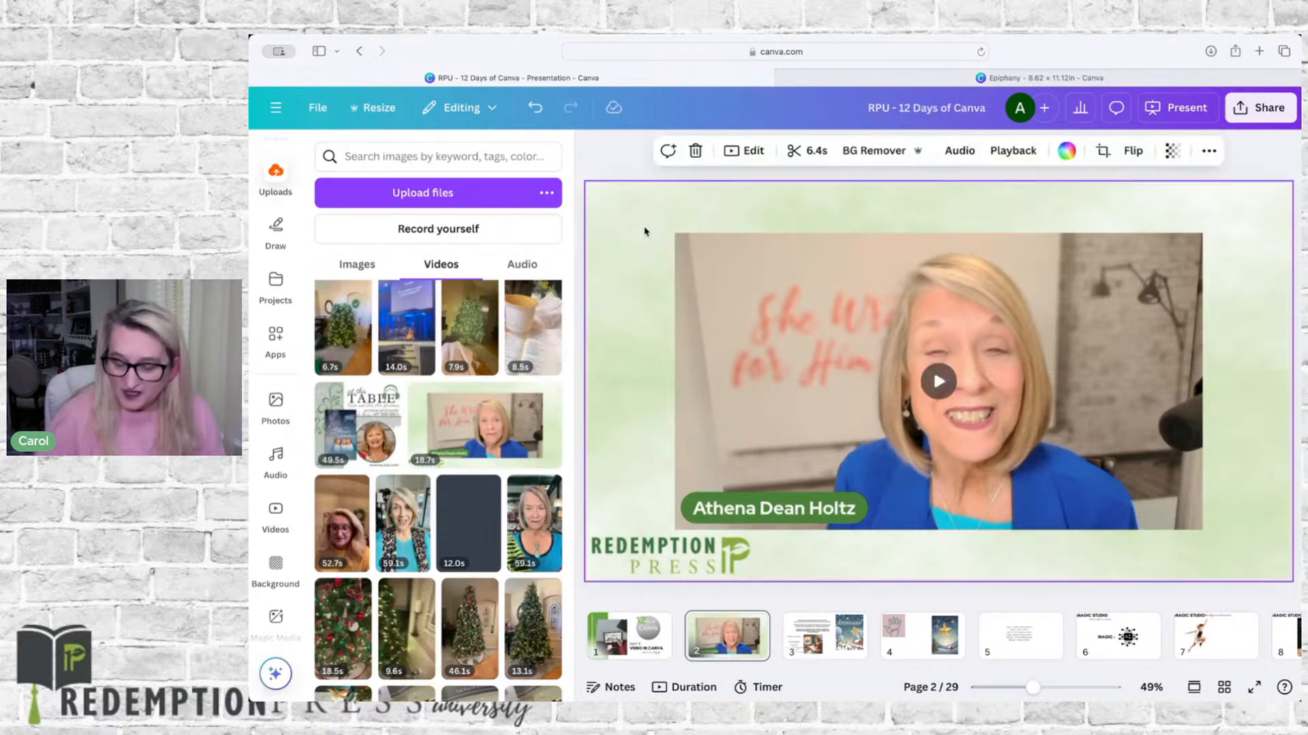
key("Delete")
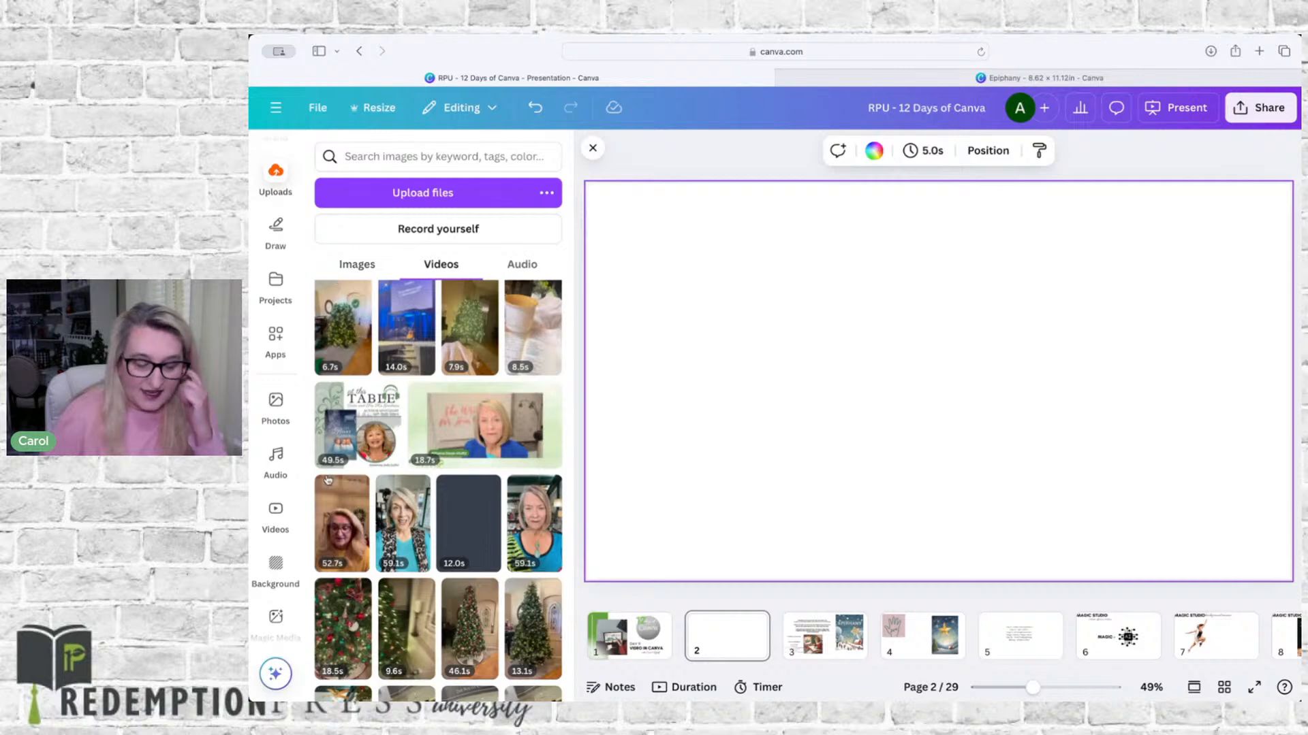
Add the recently used 11-second blue Christmas tree stock video to page 2
scroll(276, 539, "down", 2)
scroll(275, 540, "down", 5)
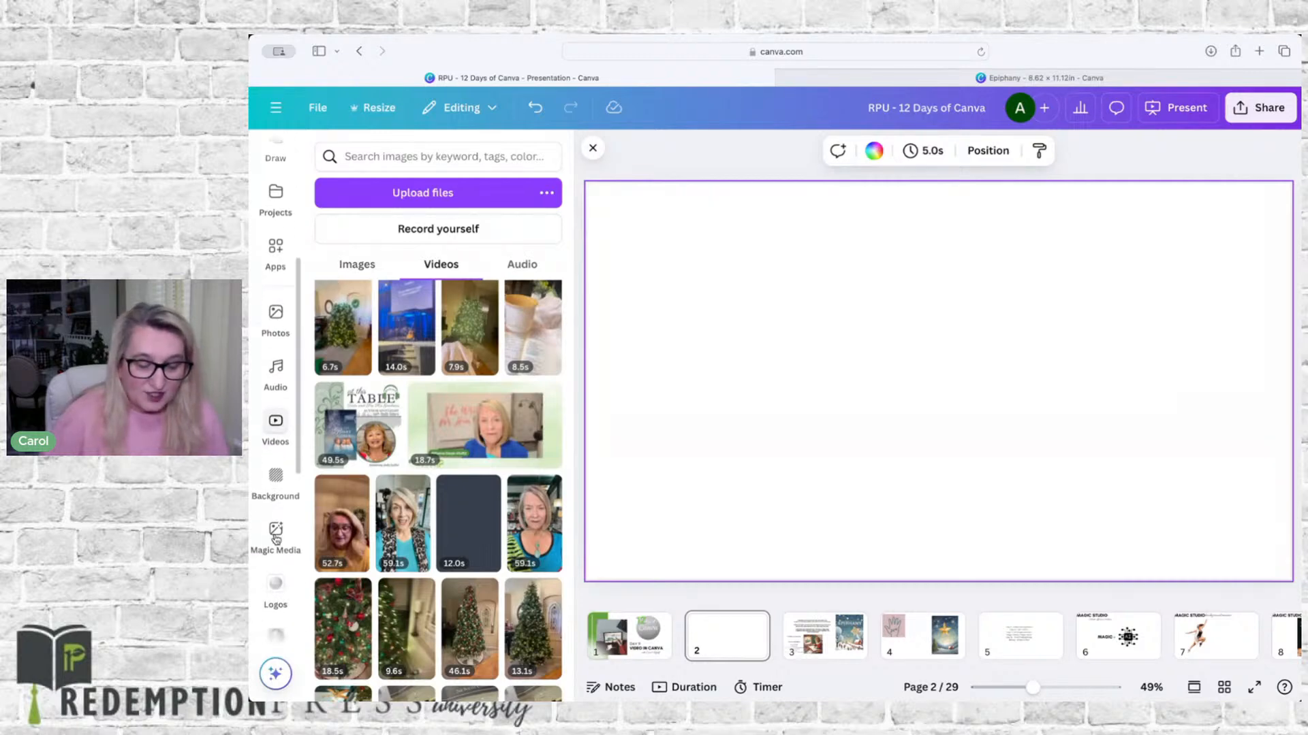
scroll(275, 540, "up", 1)
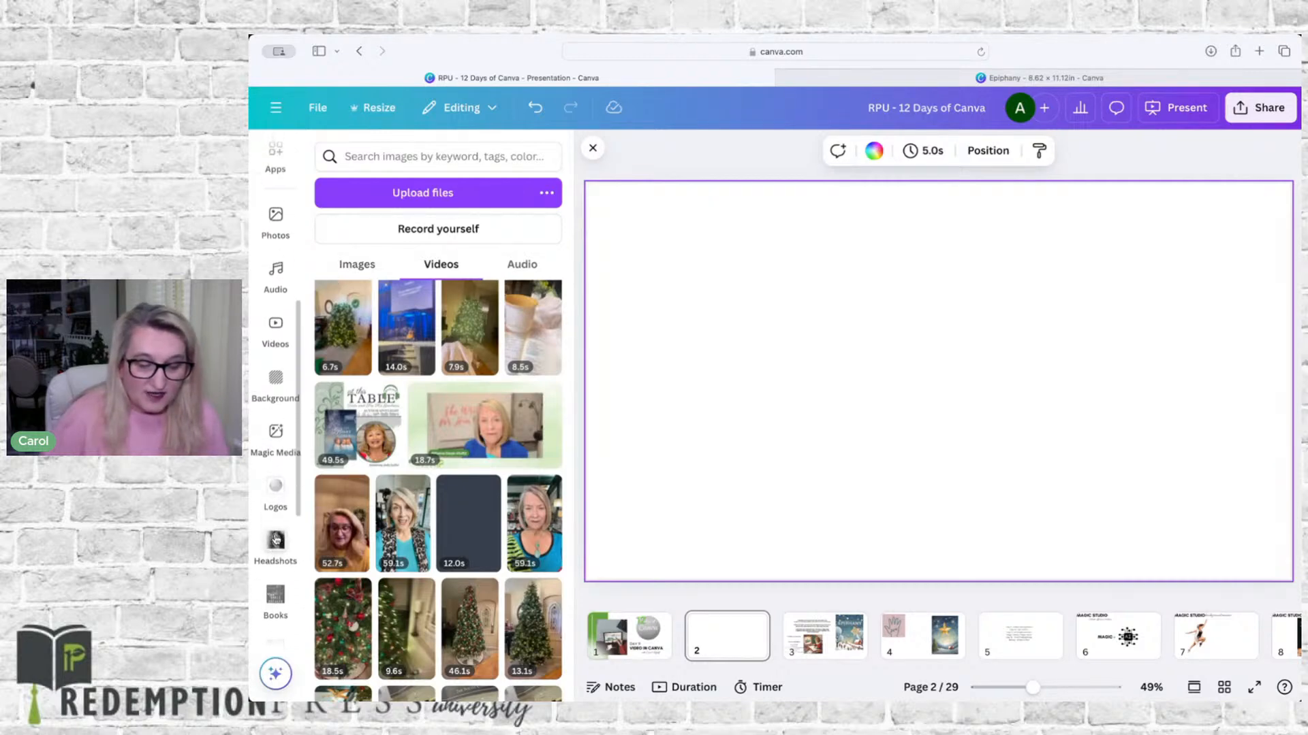
left_click(276, 326)
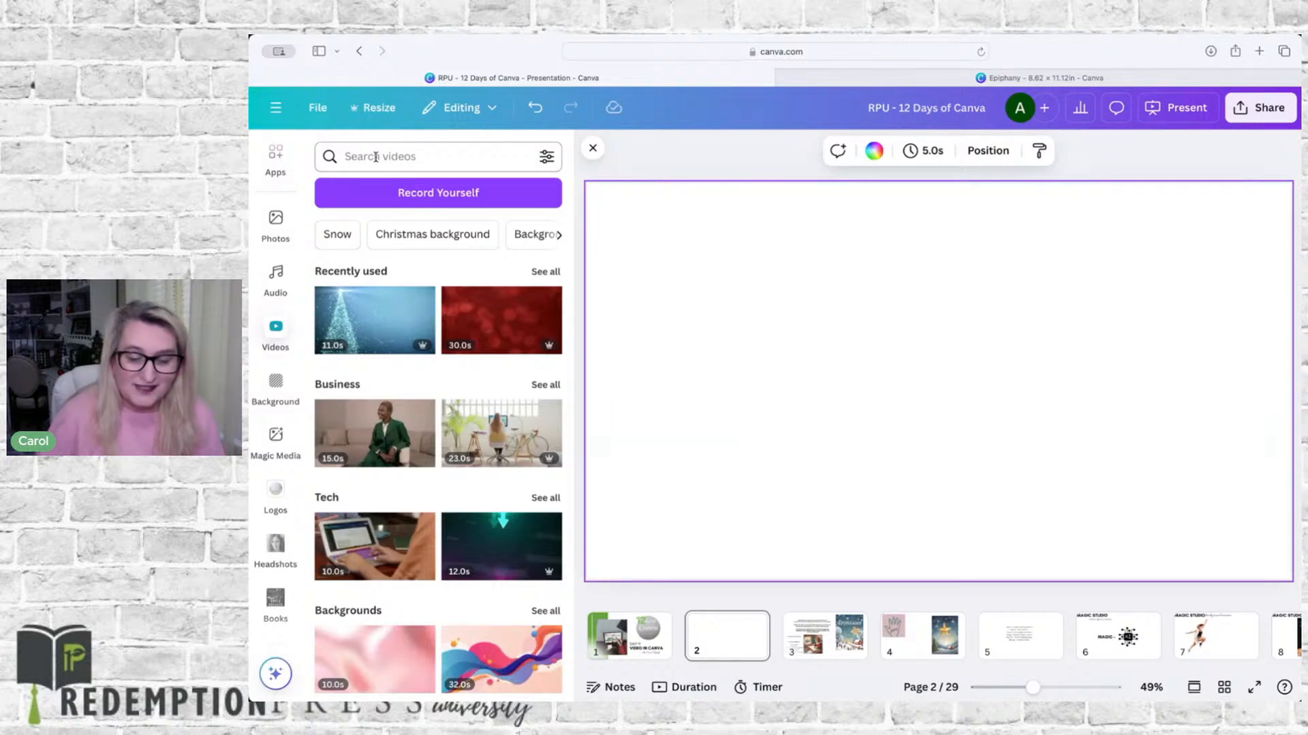
left_click(367, 318)
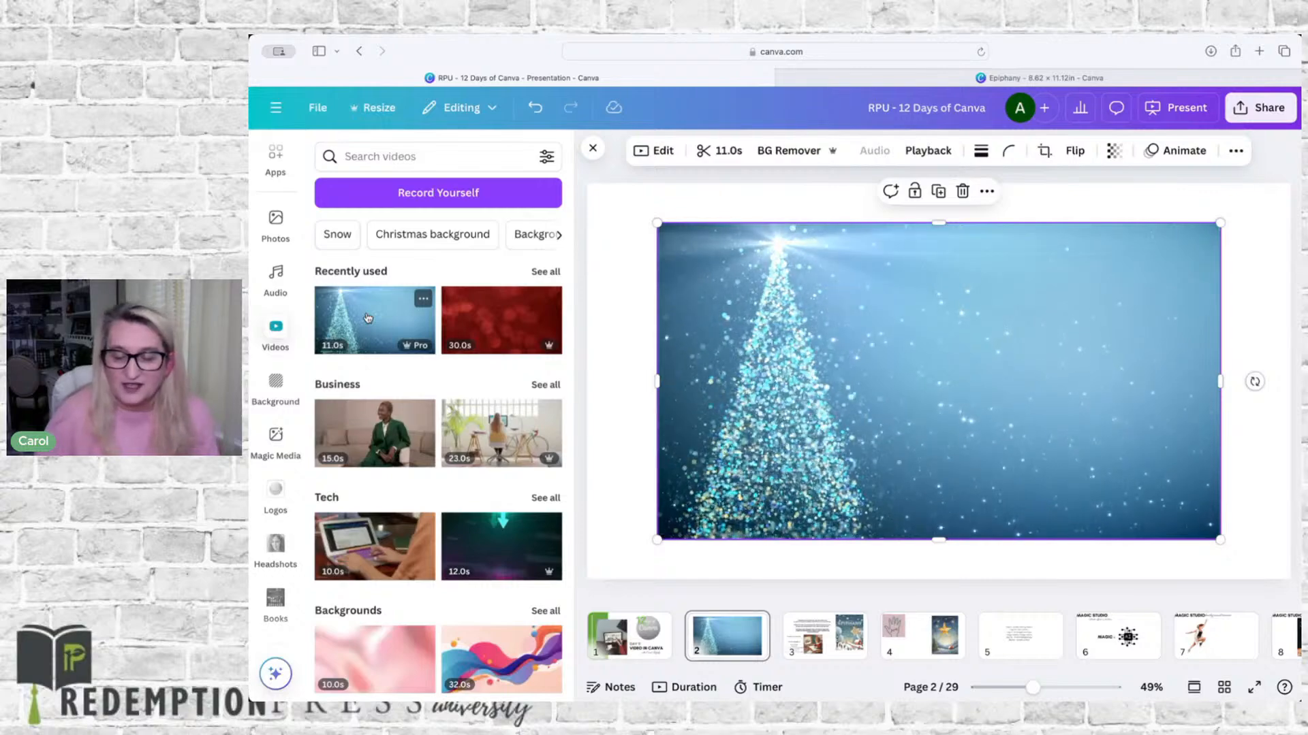
Set the Christmas tree video as the page background and play it
mouse_move(809, 348)
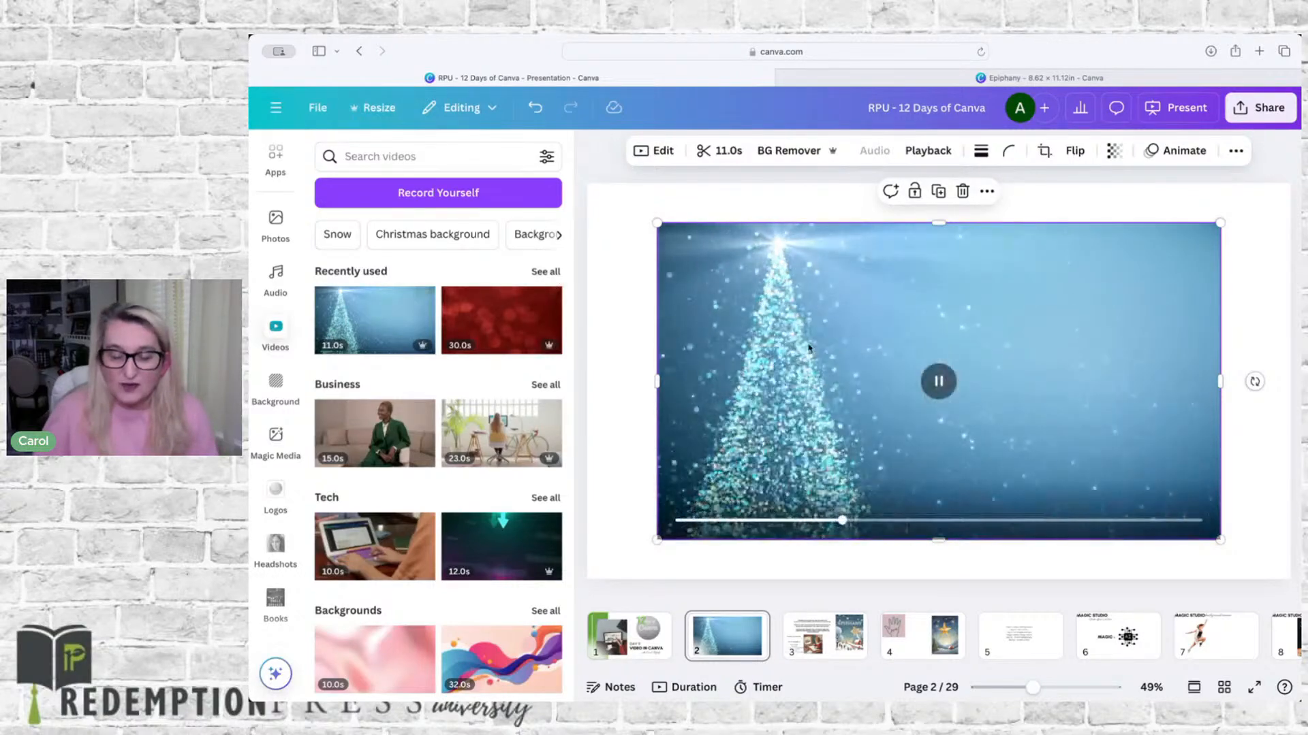
left_click_drag(856, 286, 836, 274)
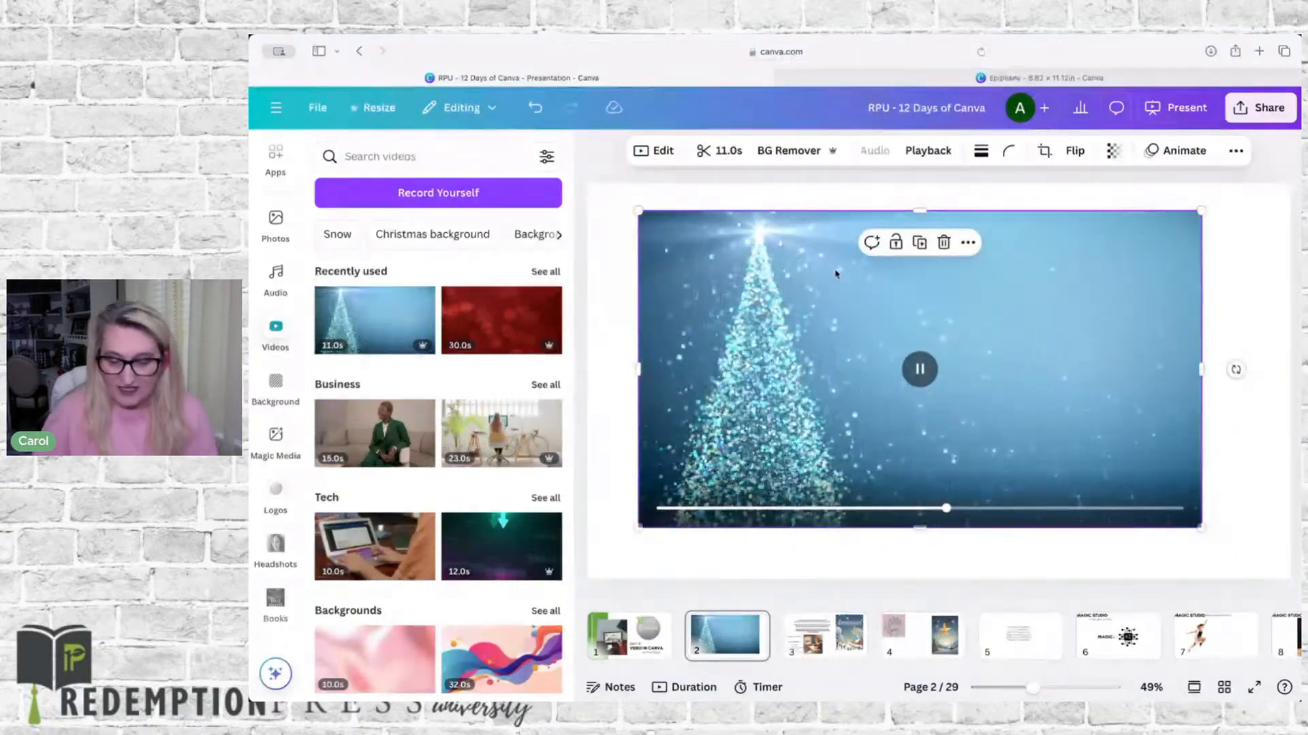
right_click(835, 274)
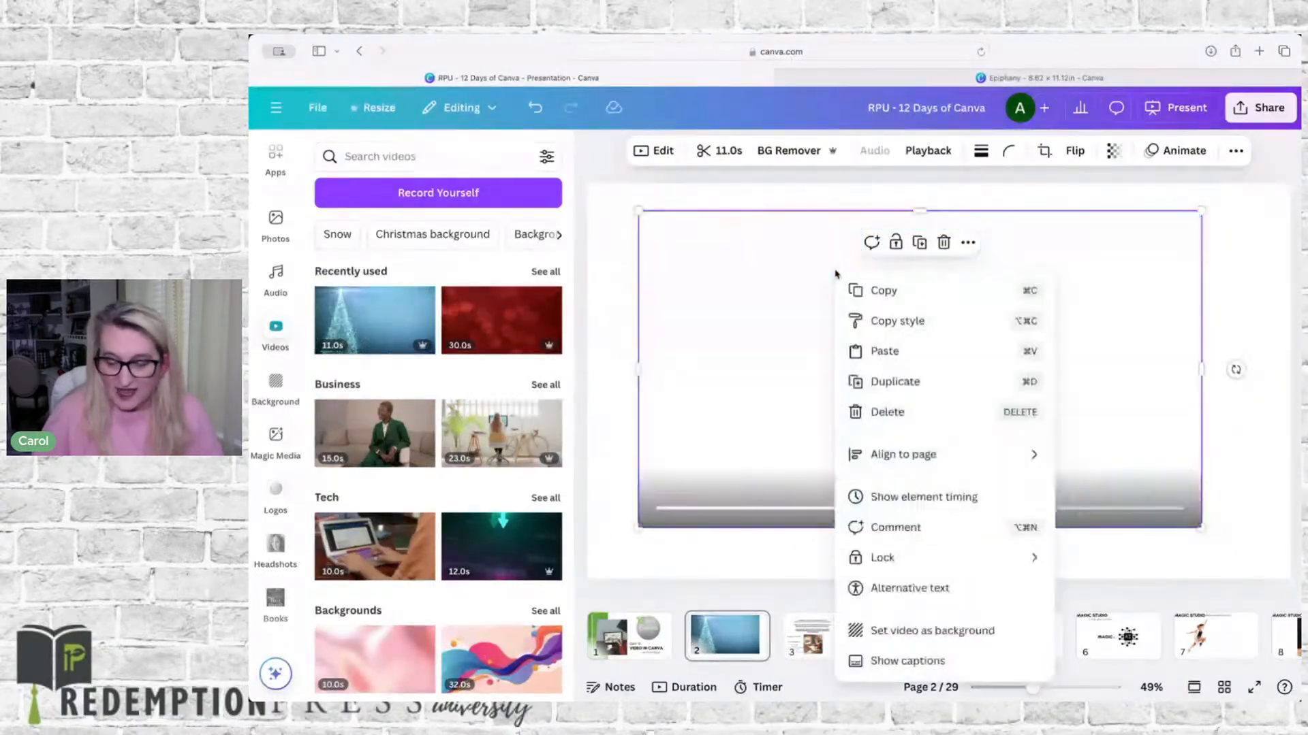
left_click(906, 631)
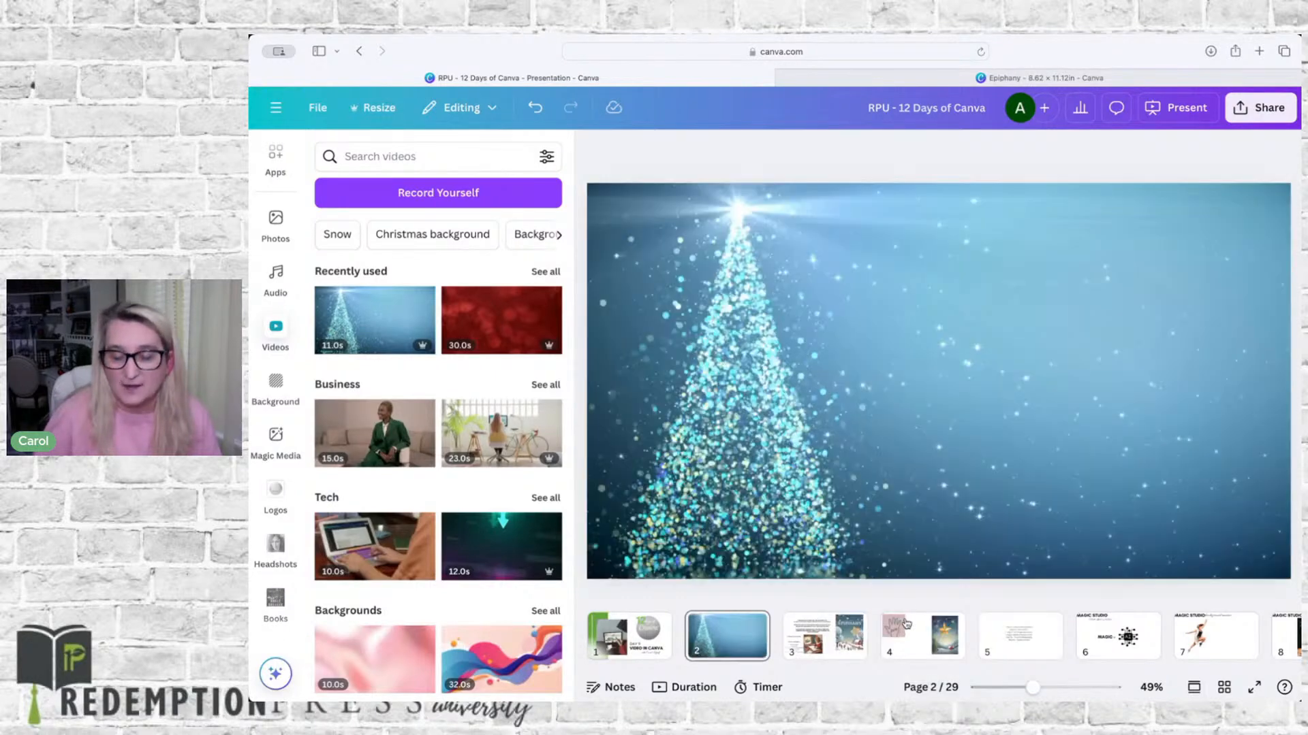
left_click(799, 274)
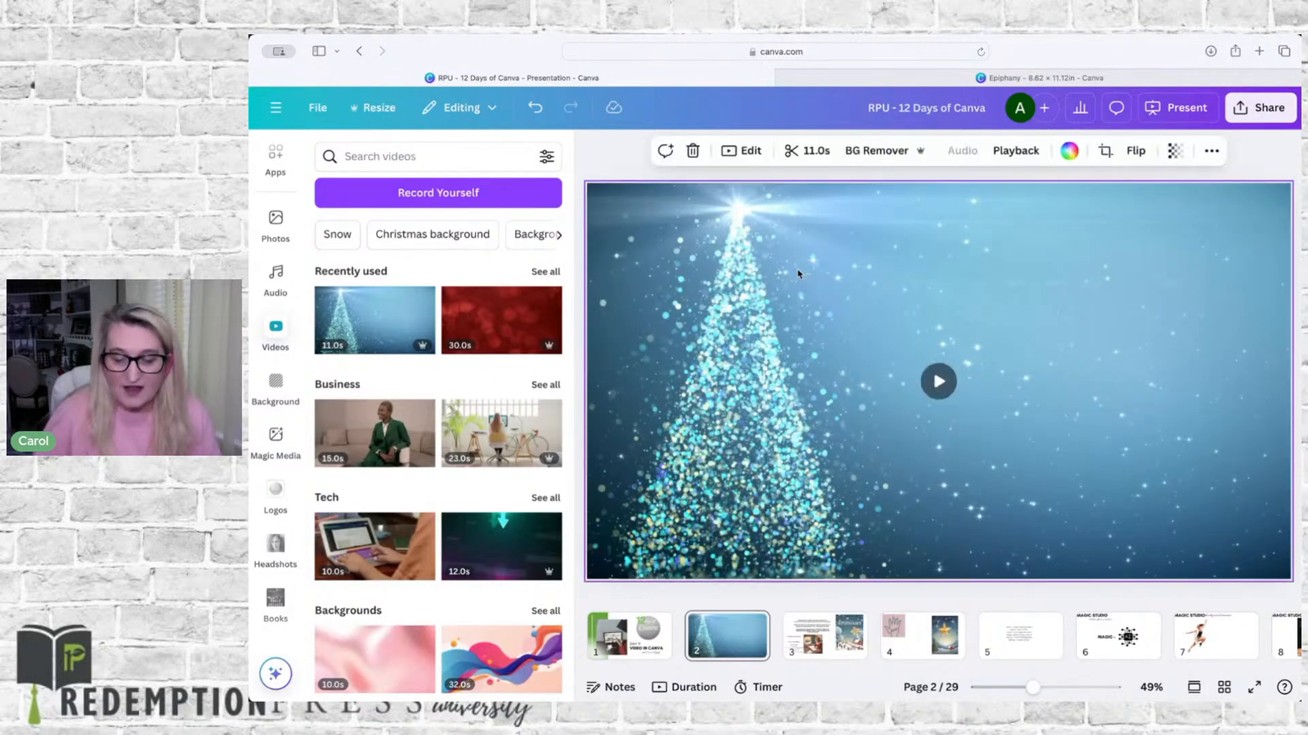
left_click(938, 381)
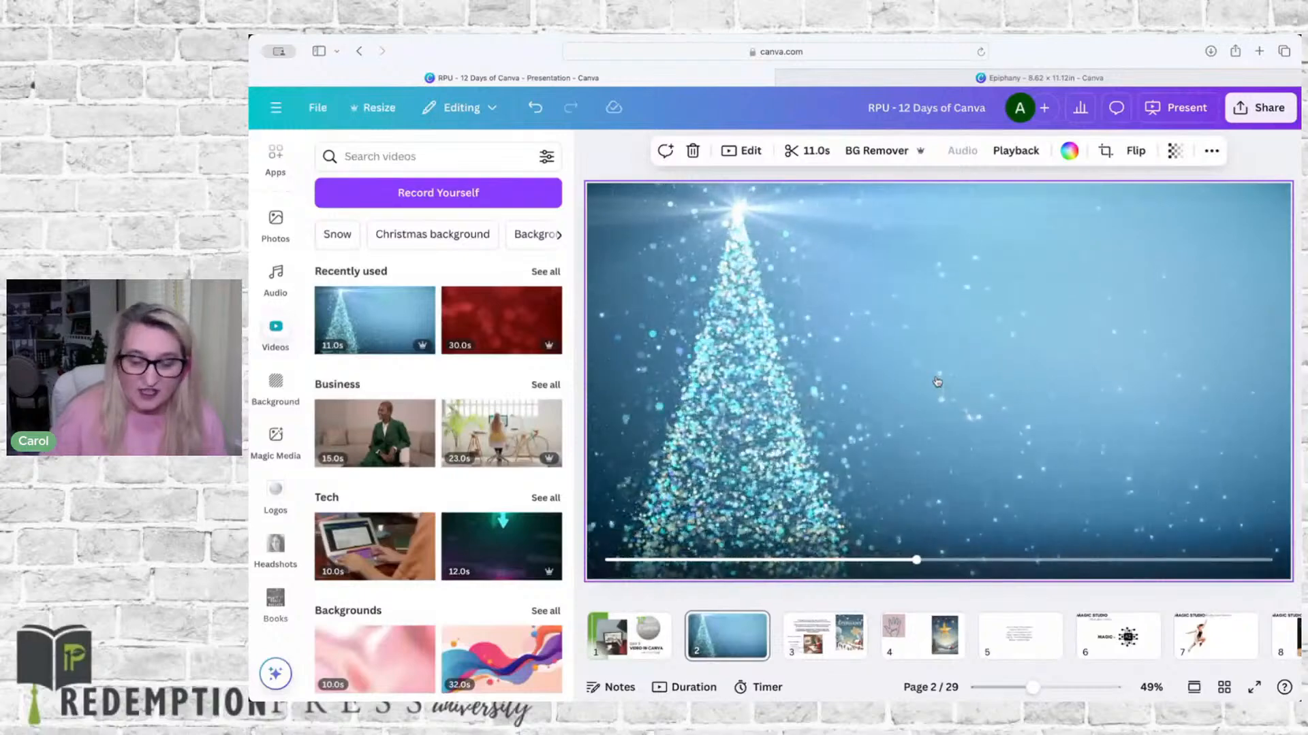
Adjust the background video's playback speed, trying 0.5 and 1.75 before settling on 0.5
left_click(747, 150)
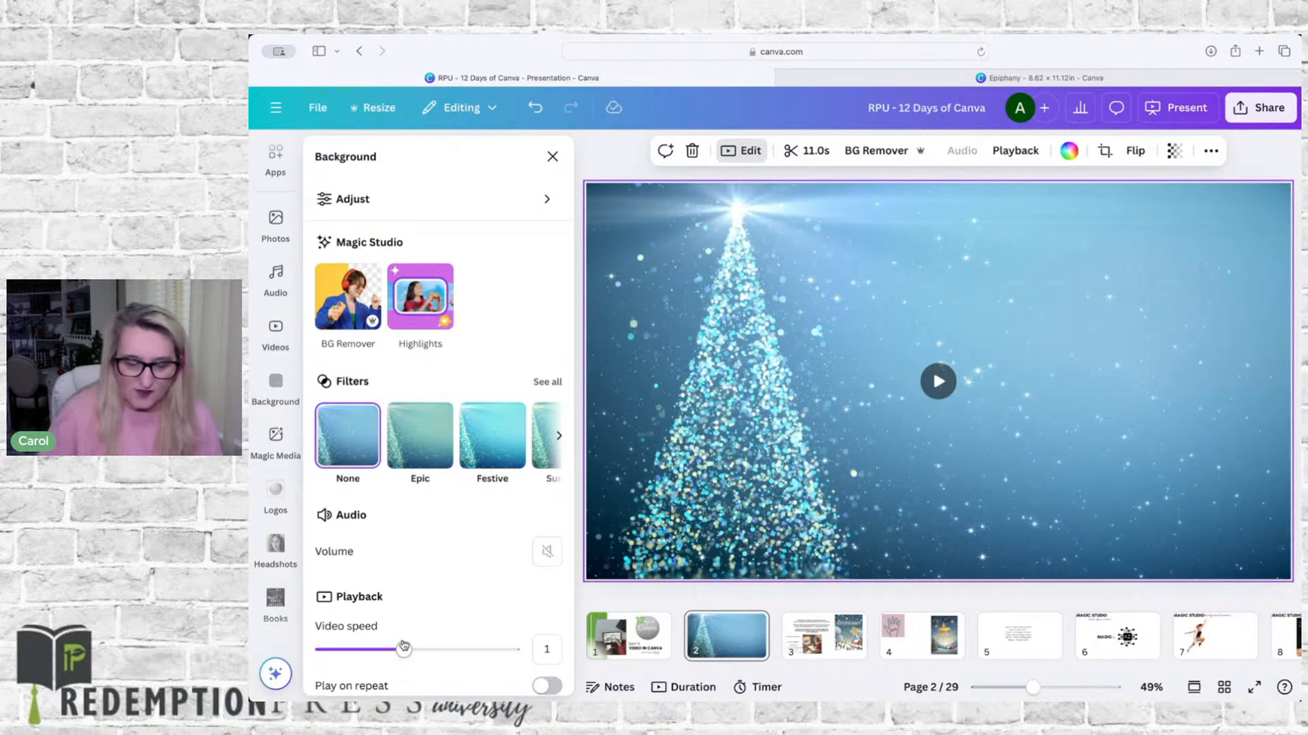
left_click_drag(404, 646, 353, 650)
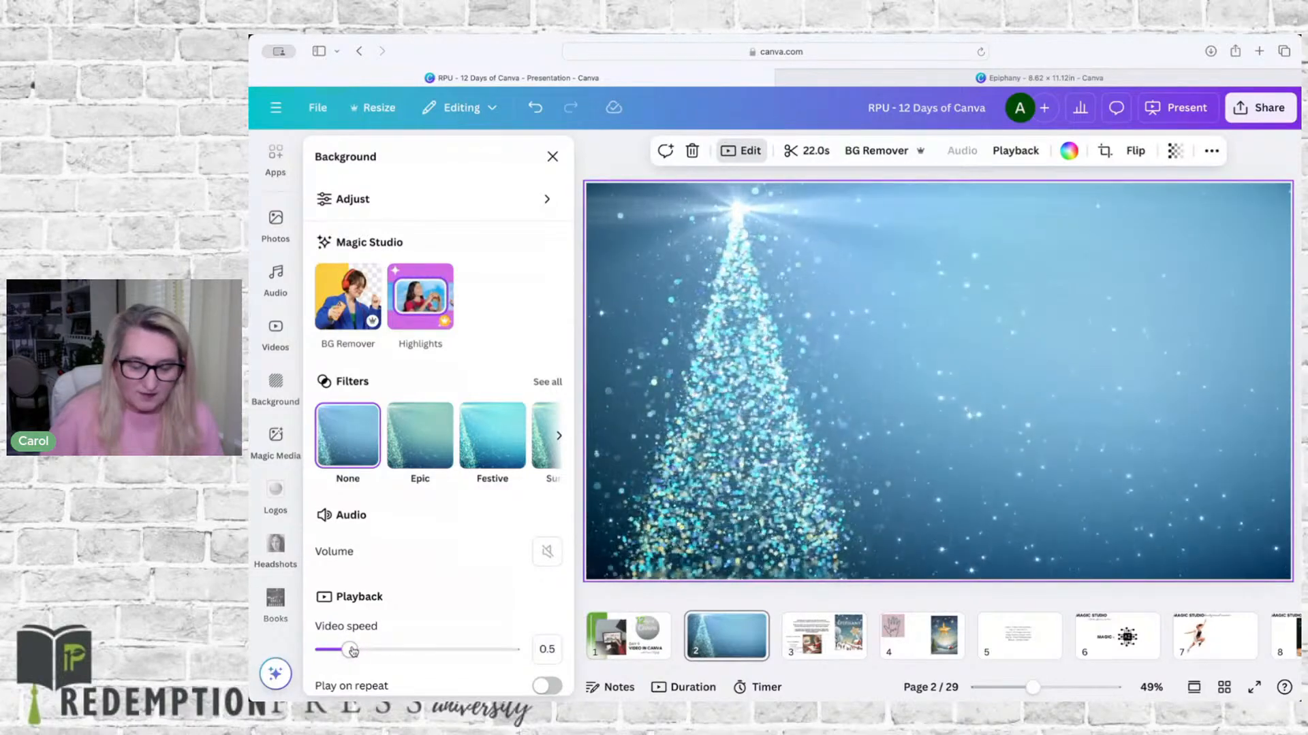
mouse_move(648, 478)
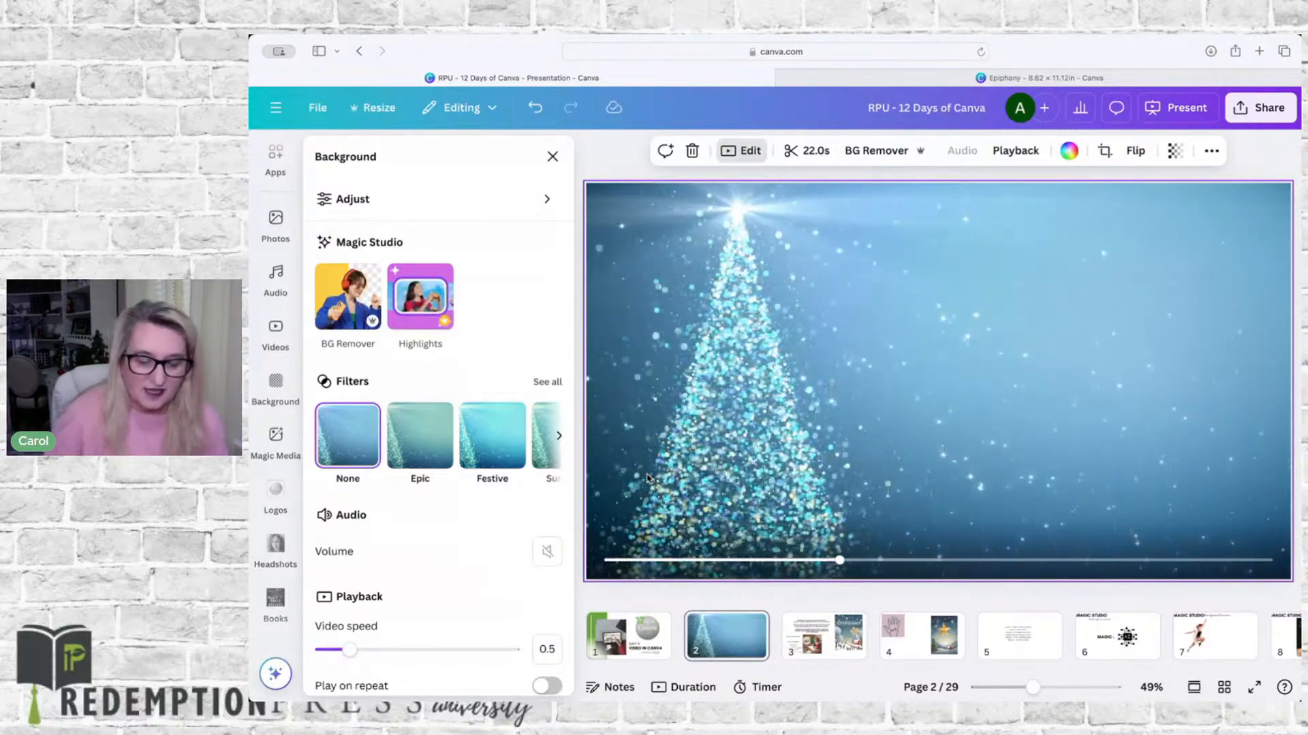
left_click_drag(349, 650, 474, 652)
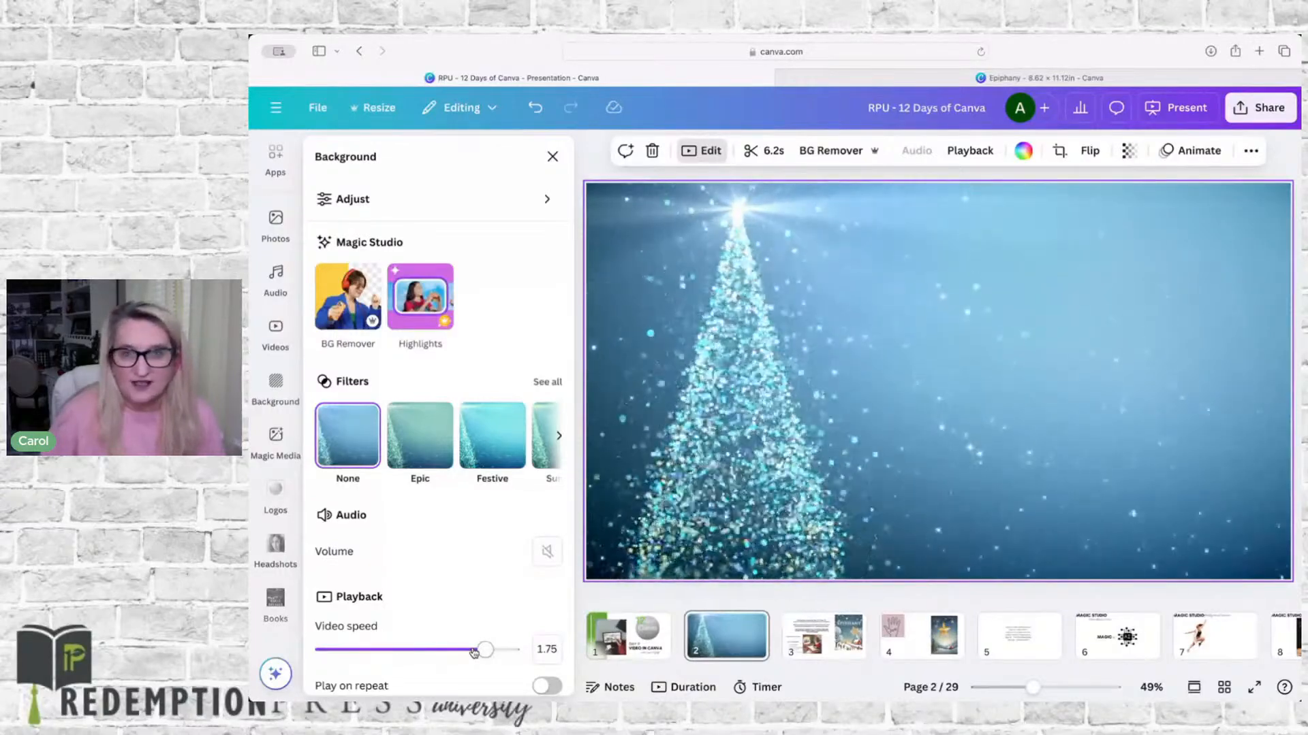
left_click_drag(485, 651, 355, 649)
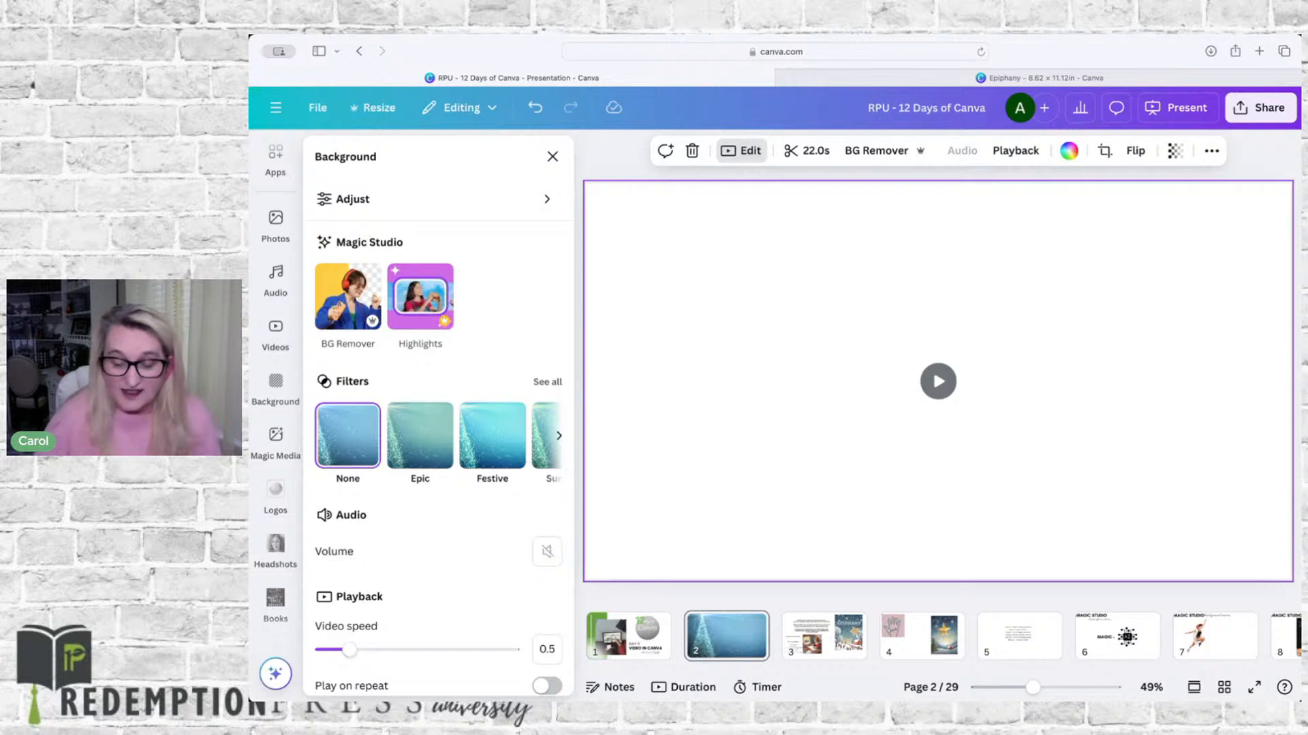
Copy the "the path to" and "EPIPHANY" title texts from the Epiphany design's cover and paste them onto page 2 of the presentation
left_click(738, 630)
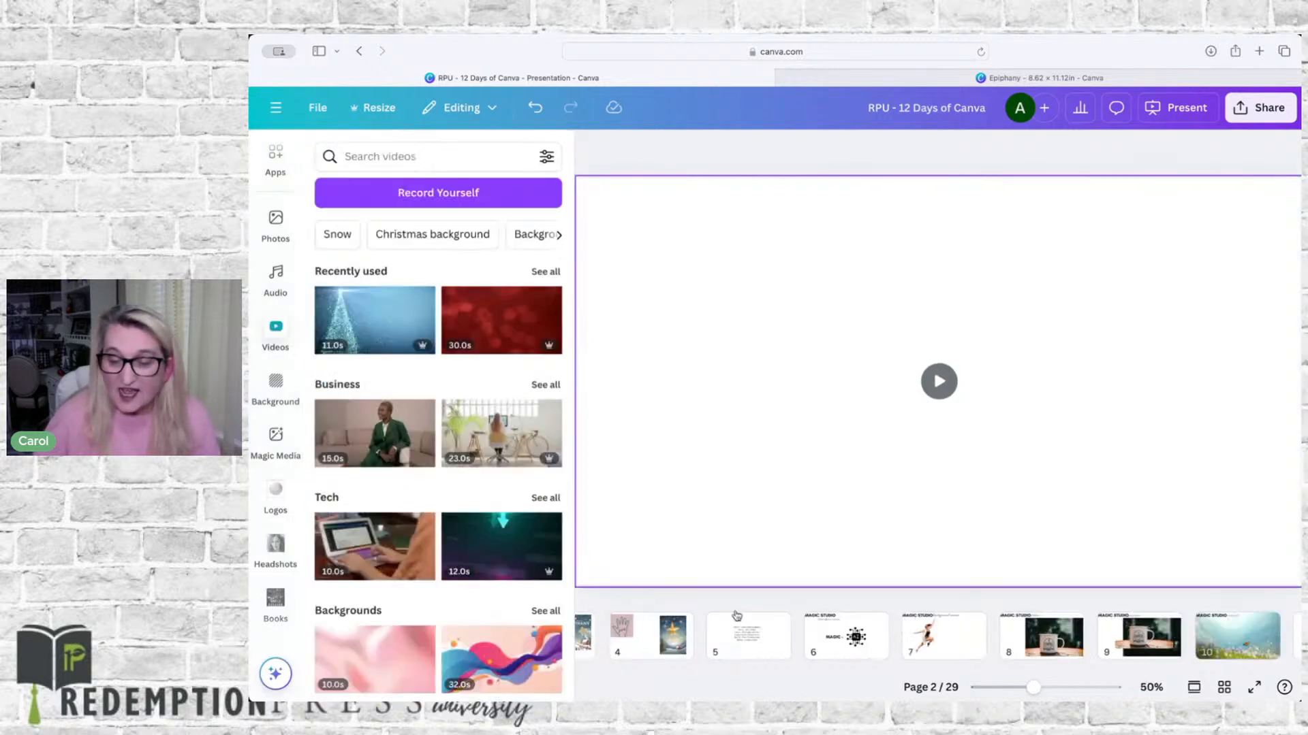
left_click(928, 77)
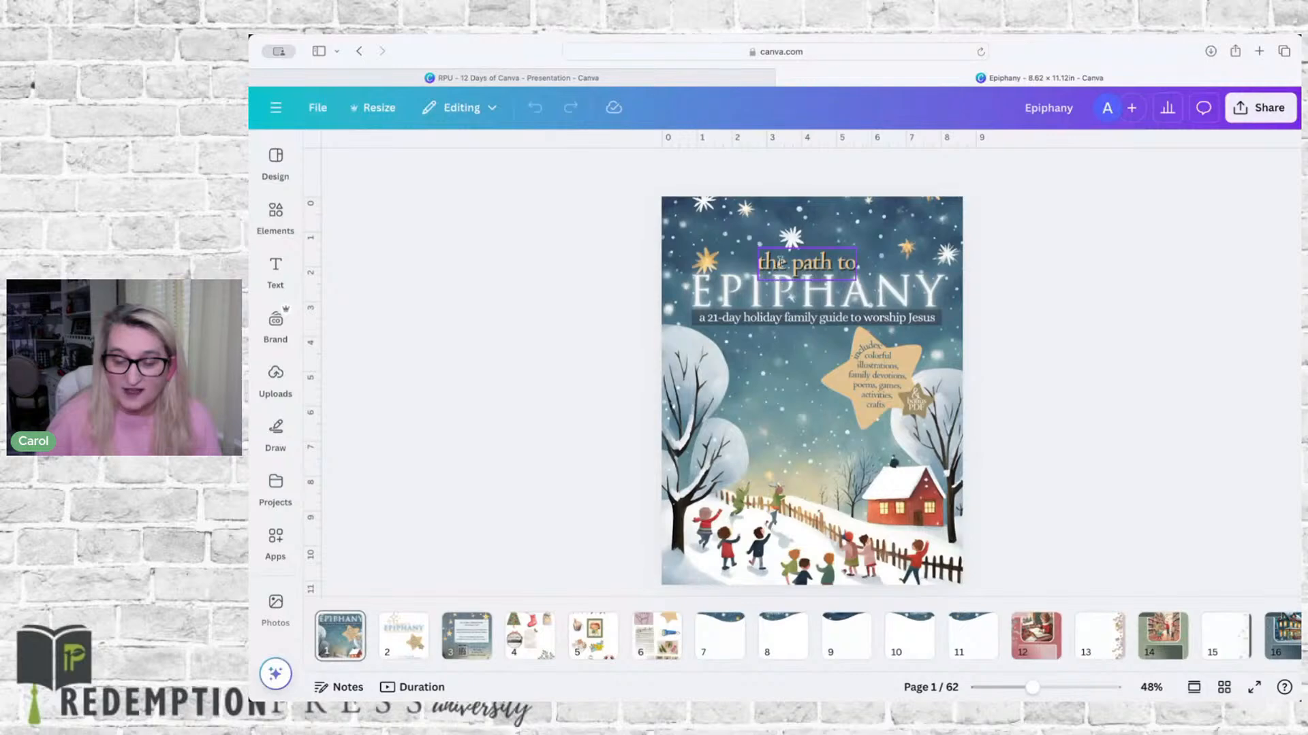
left_click(780, 262)
left_click(756, 295, "shift")
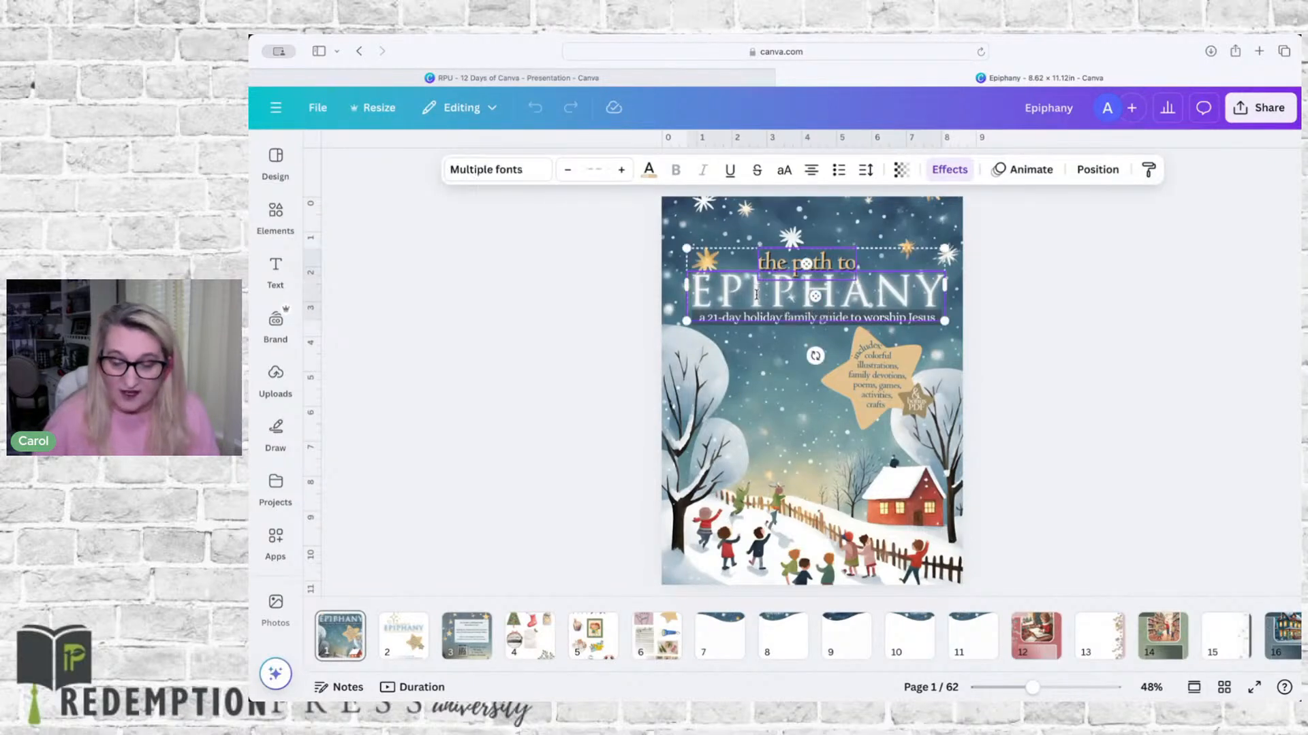
left_click(723, 79)
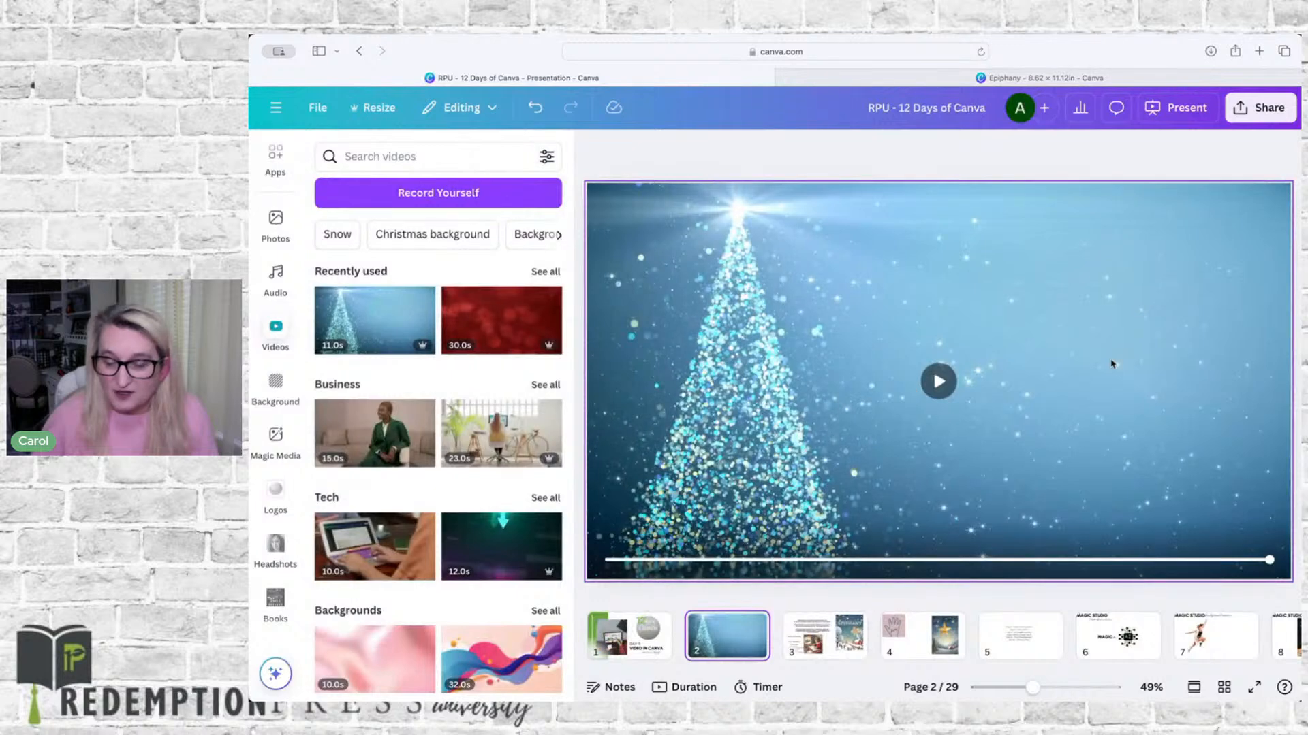
left_click(1149, 358)
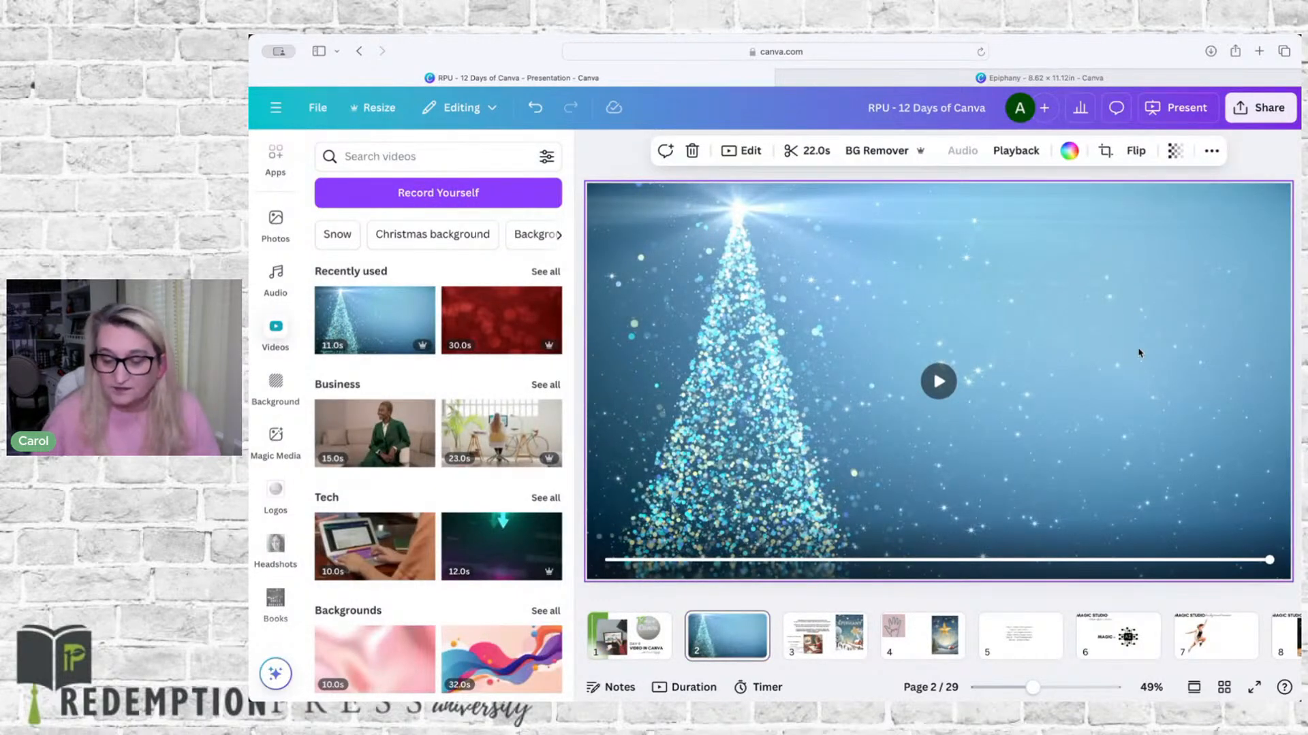
key("super+v")
Move the pasted title texts beside the tree's top and enlarge them to fill the space up to the page's right edge
left_click_drag(672, 254, 869, 256)
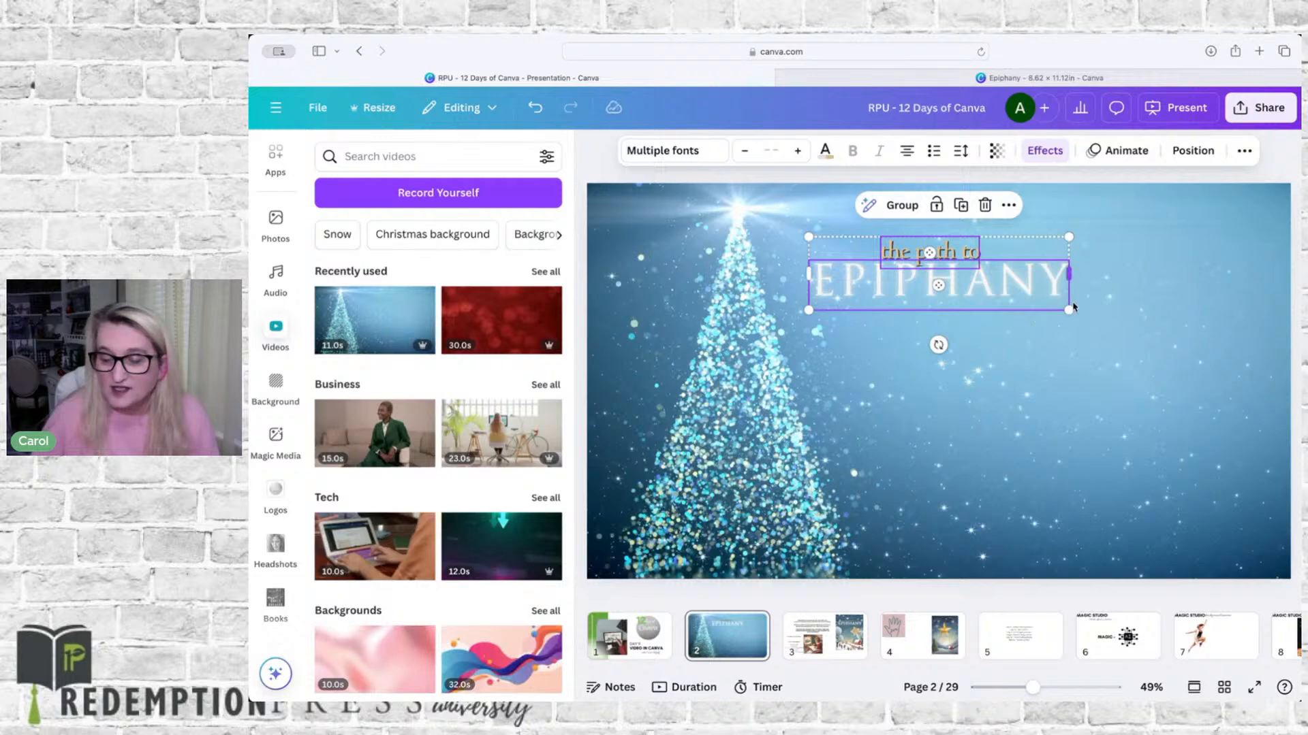
left_click_drag(1090, 322, 1161, 448)
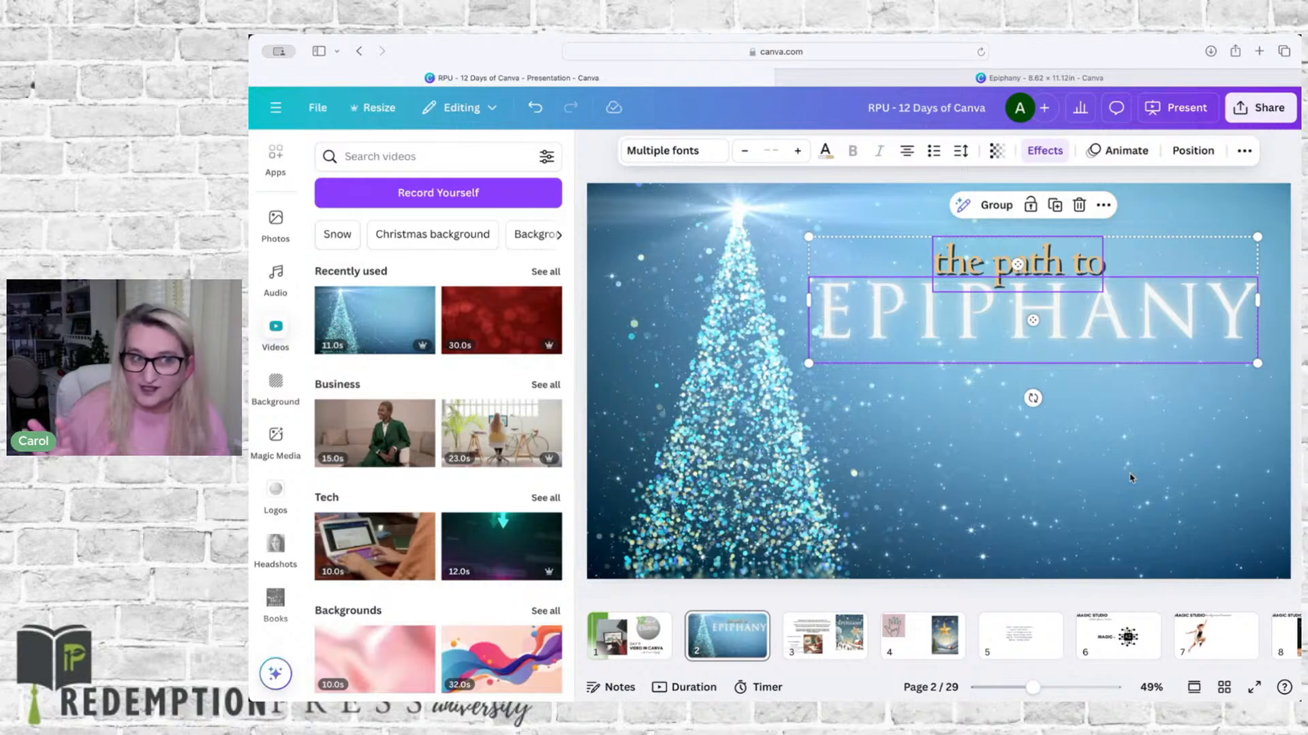
left_click(1053, 512)
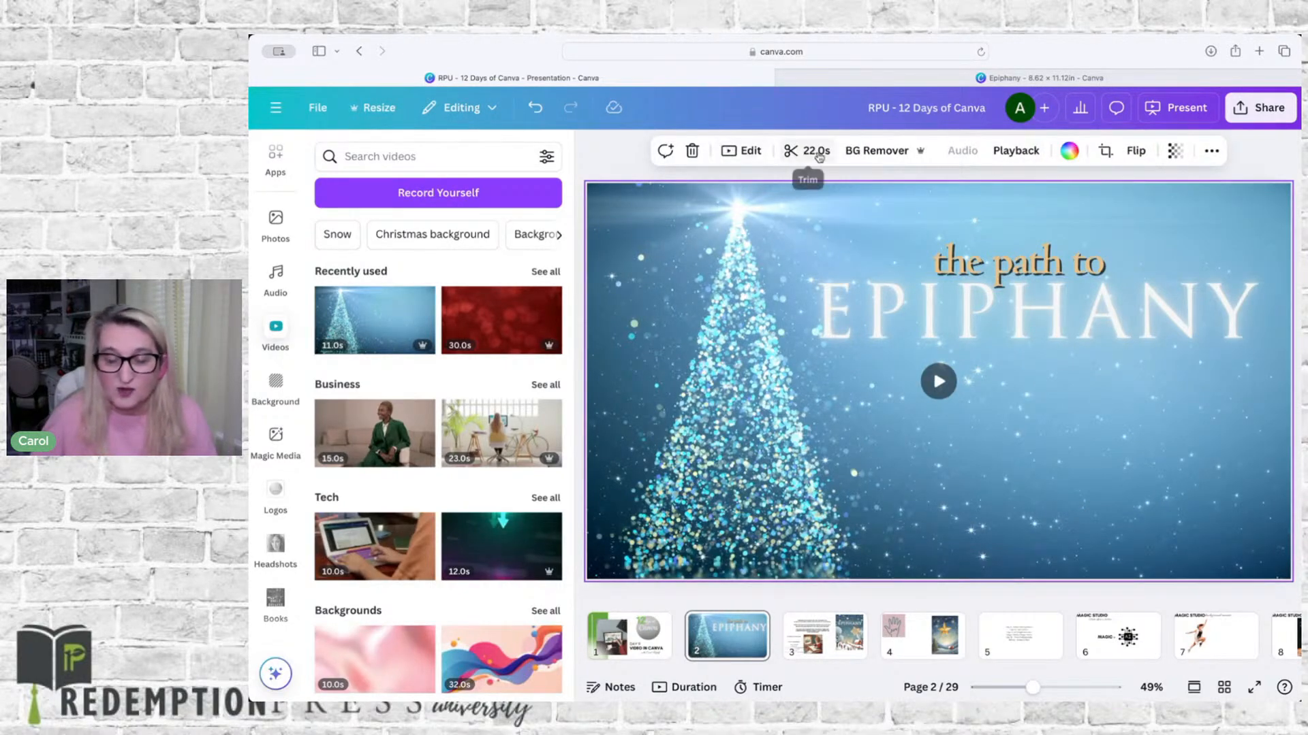
Trim the end of the background video to shorten it to 3.5 seconds
left_click(812, 151)
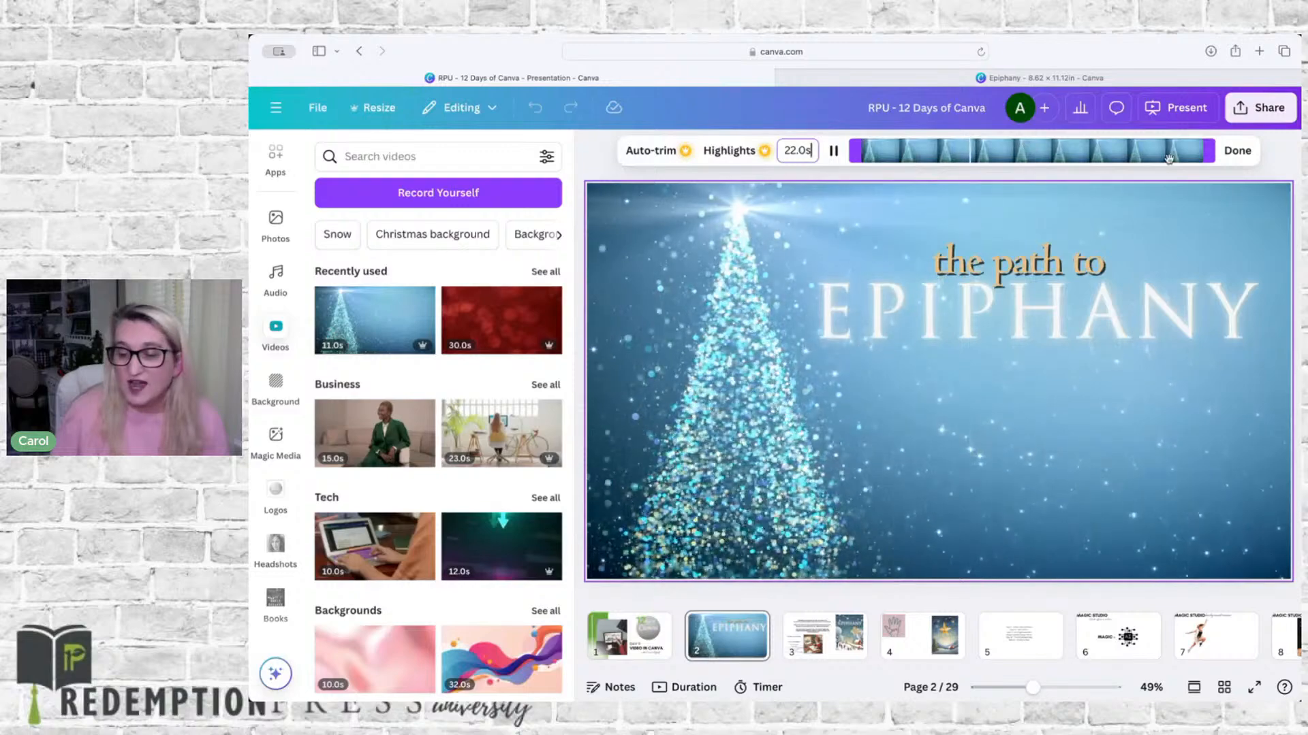
left_click_drag(1210, 150, 938, 149)
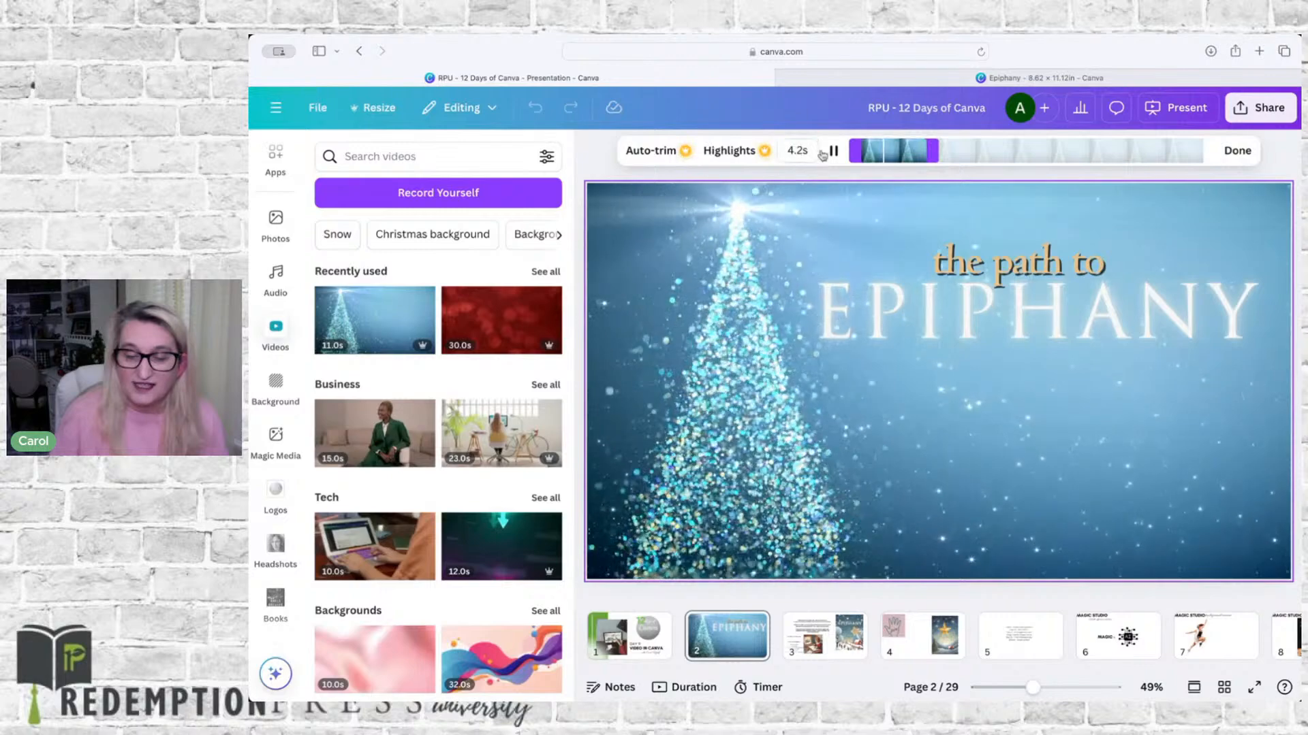
left_click_drag(938, 151, 922, 151)
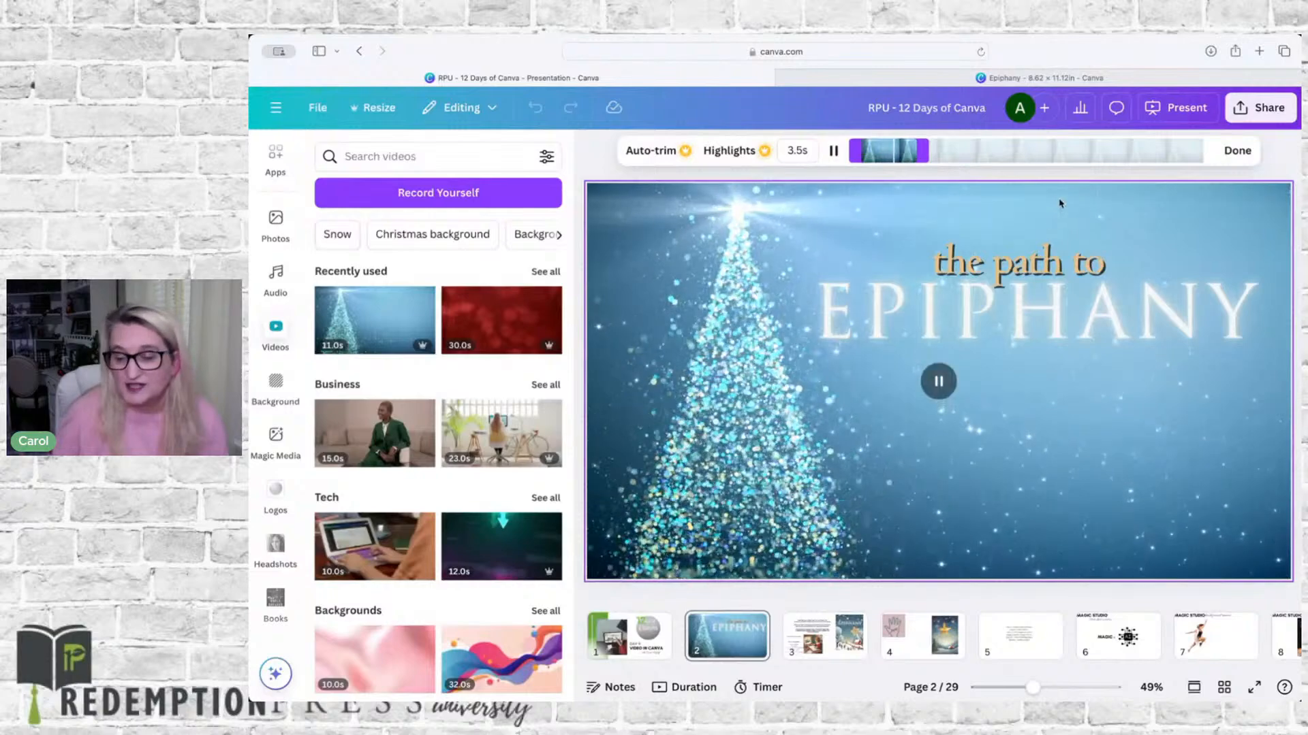
Group the "the path to" and "EPIPHANY" title texts
left_click(1053, 325)
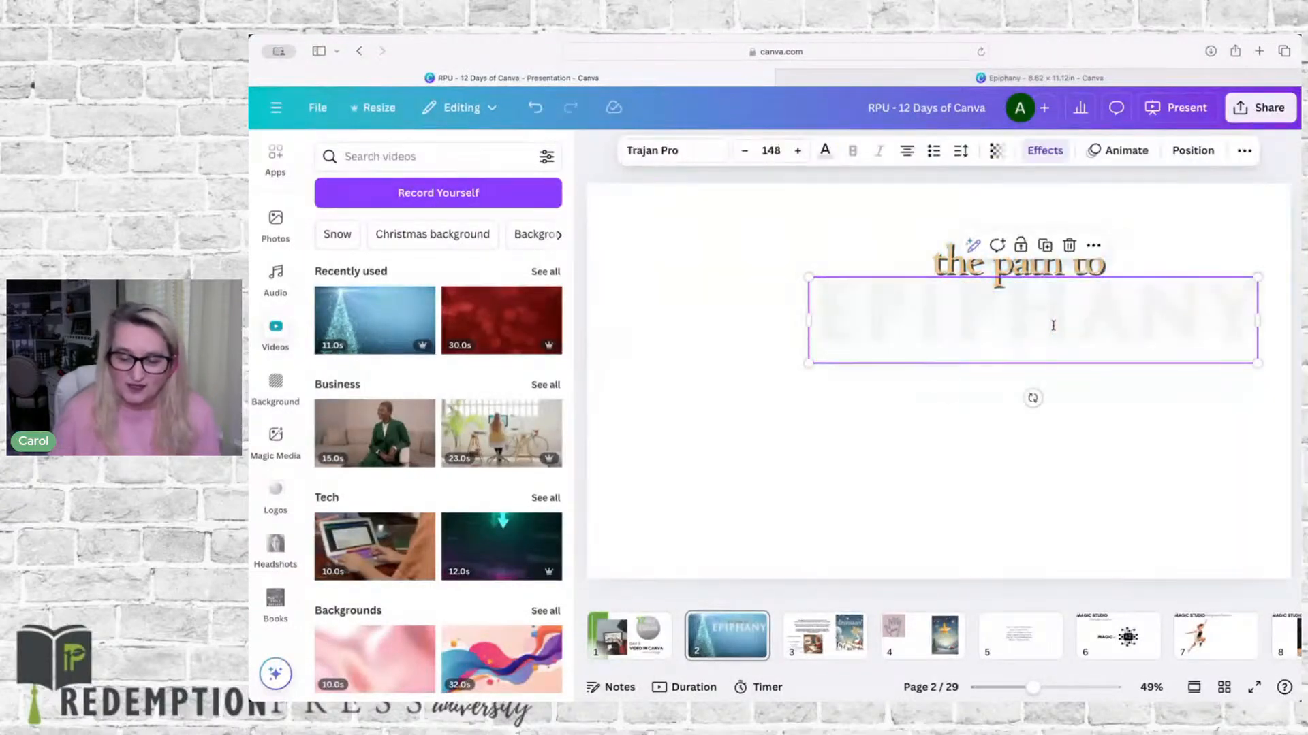
left_click(1031, 262, "shift")
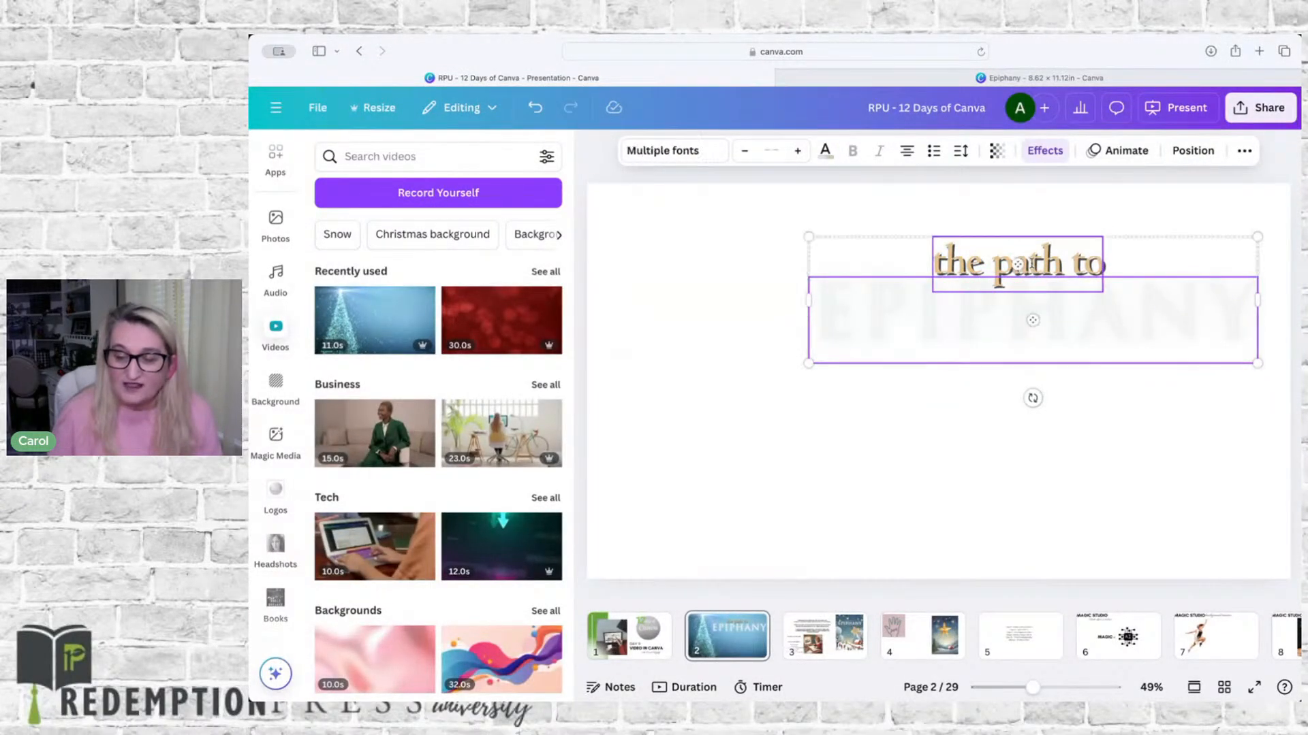
left_click(997, 206)
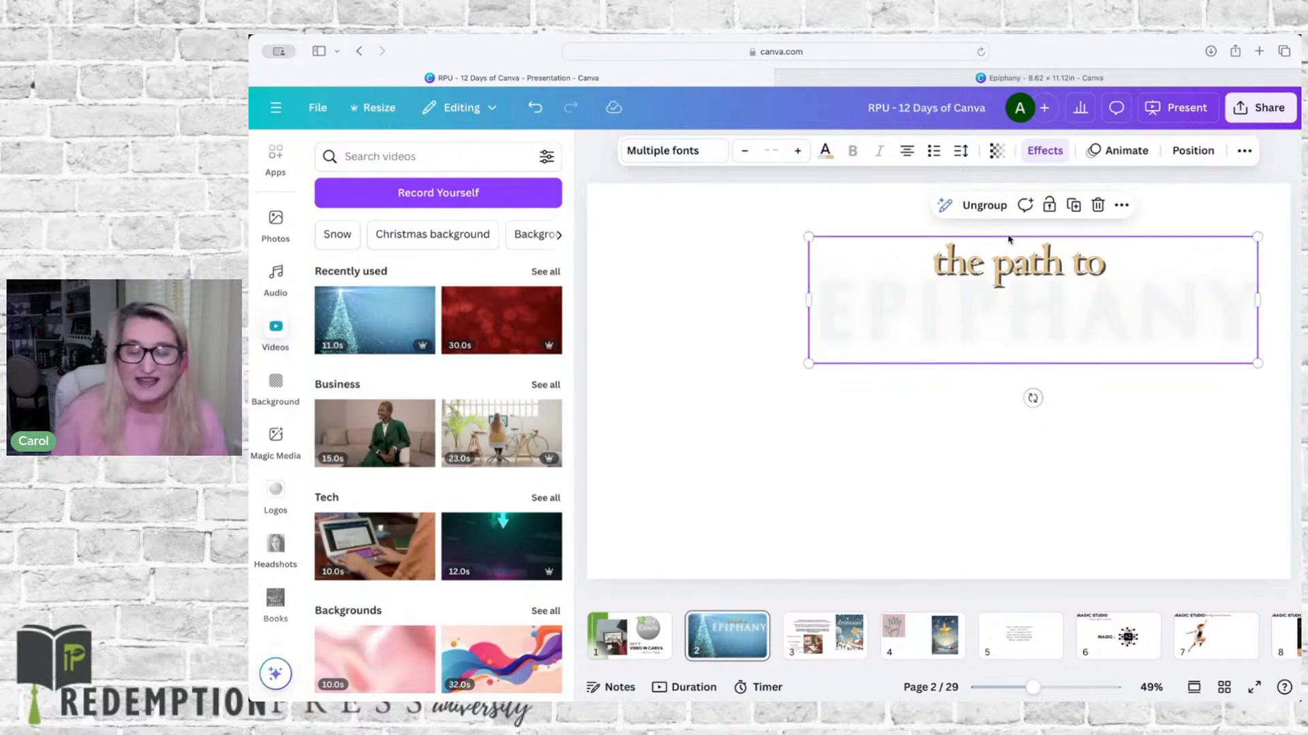
Apply a Pan animation to the grouped title, on enter only, at a slower speed and with the direction set to left
left_click(1127, 154)
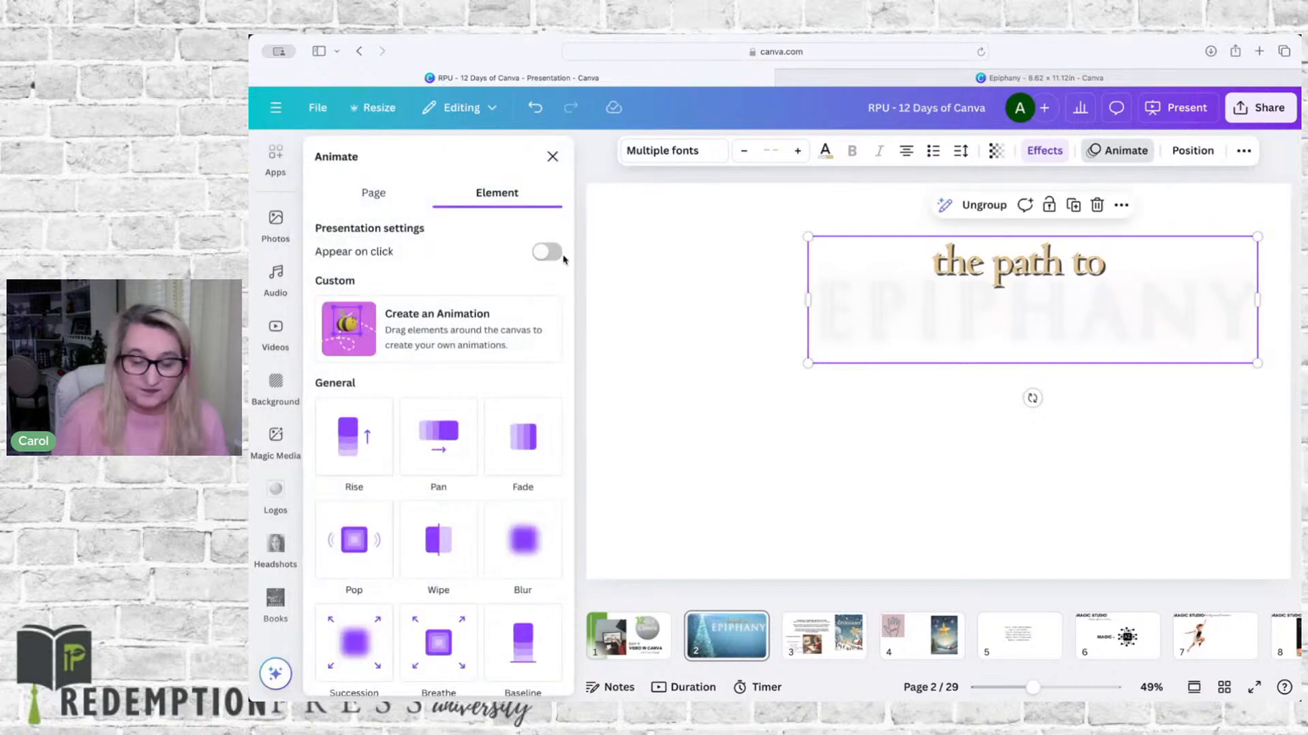
scroll(371, 422, "down", 2)
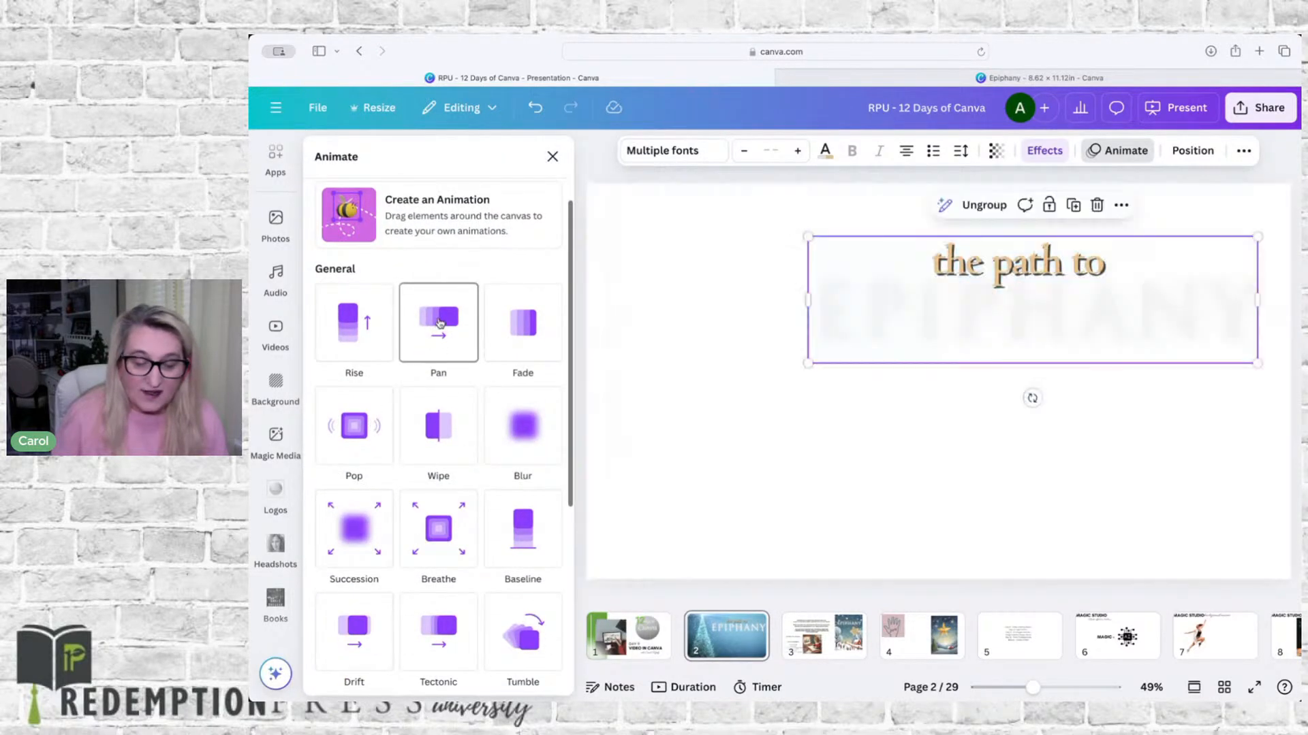
left_click(440, 323)
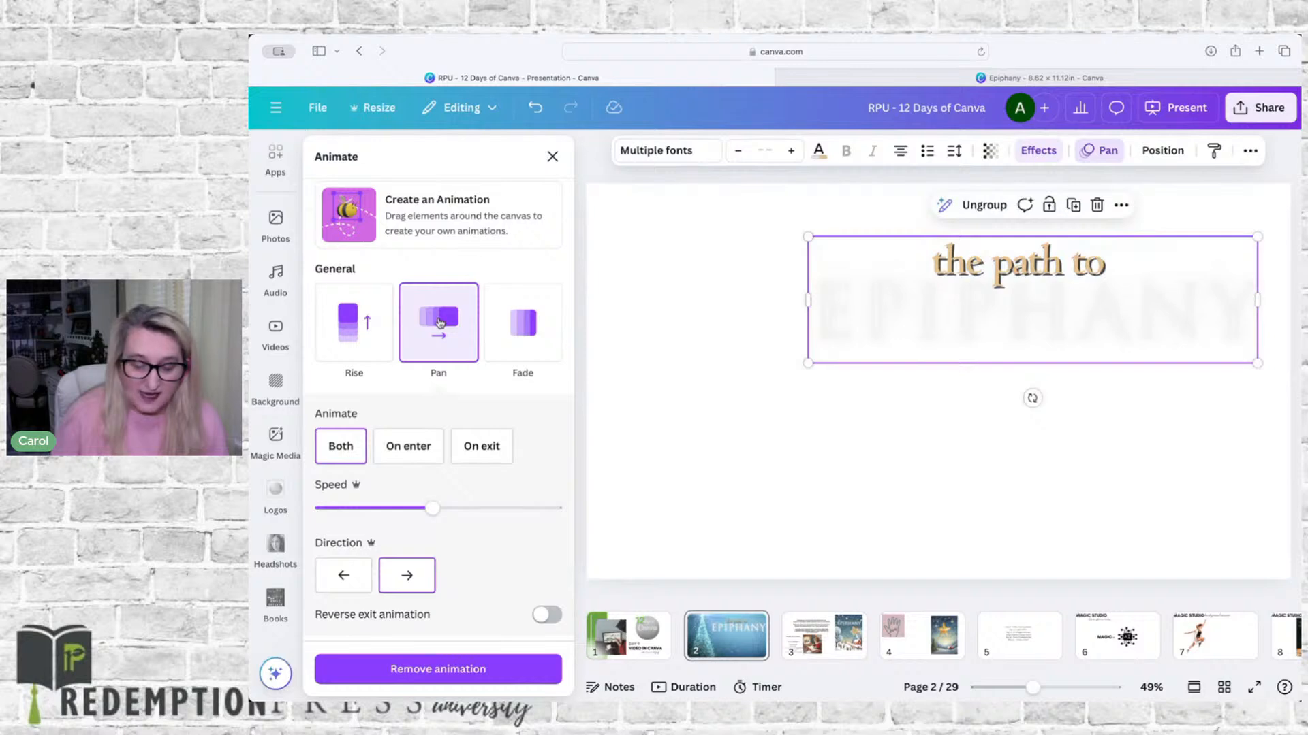
scroll(440, 323, "down", 1)
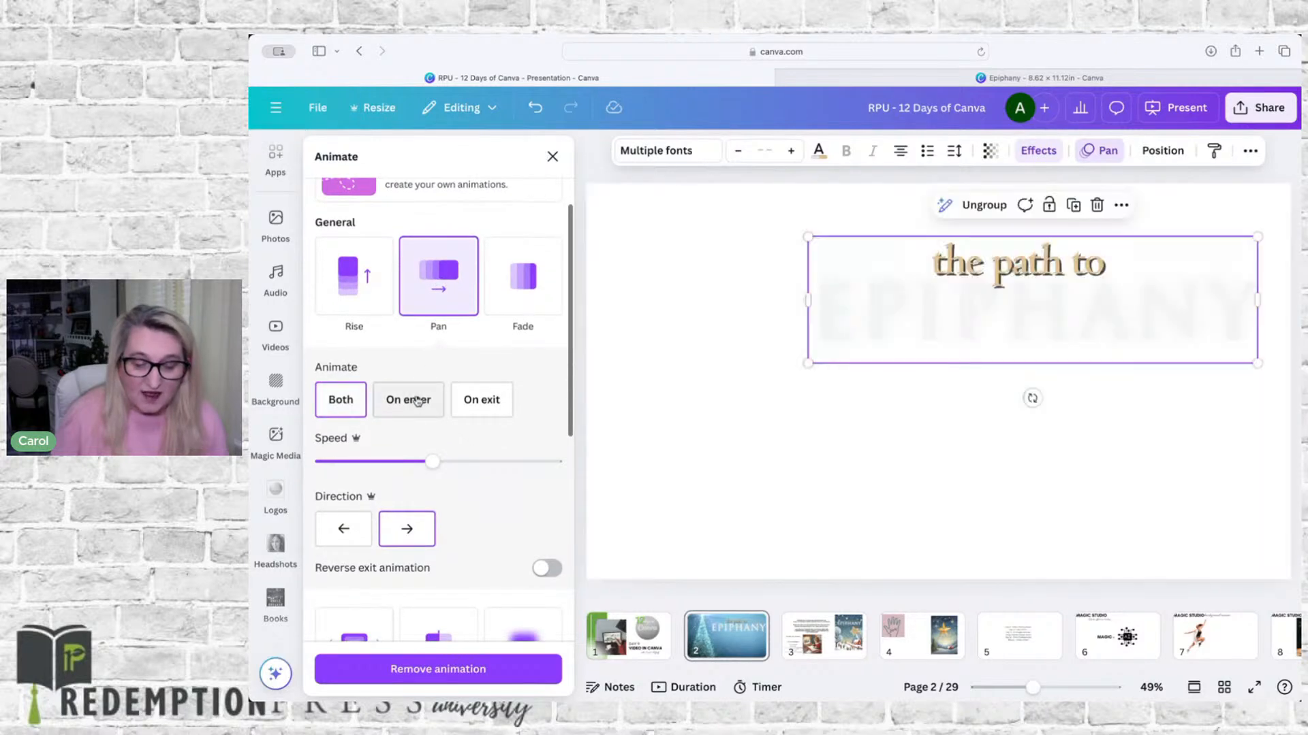
left_click(412, 401)
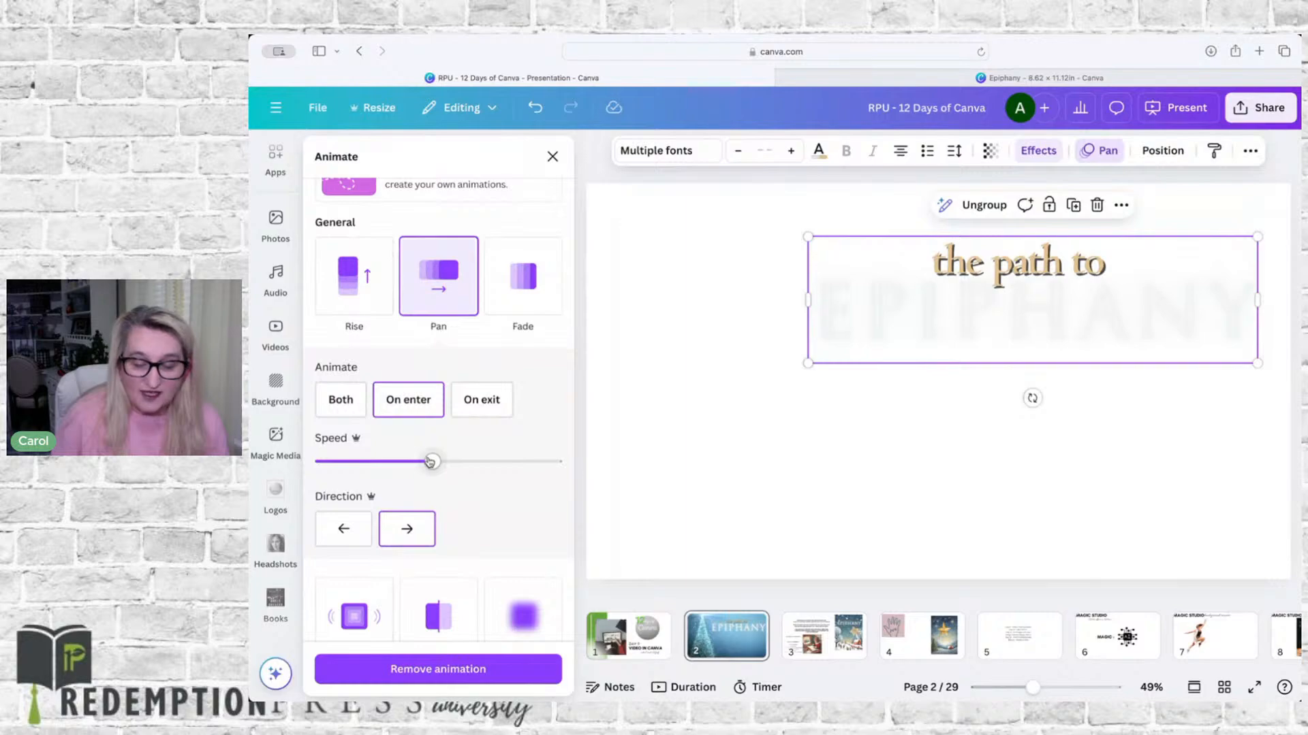
left_click_drag(430, 462, 366, 465)
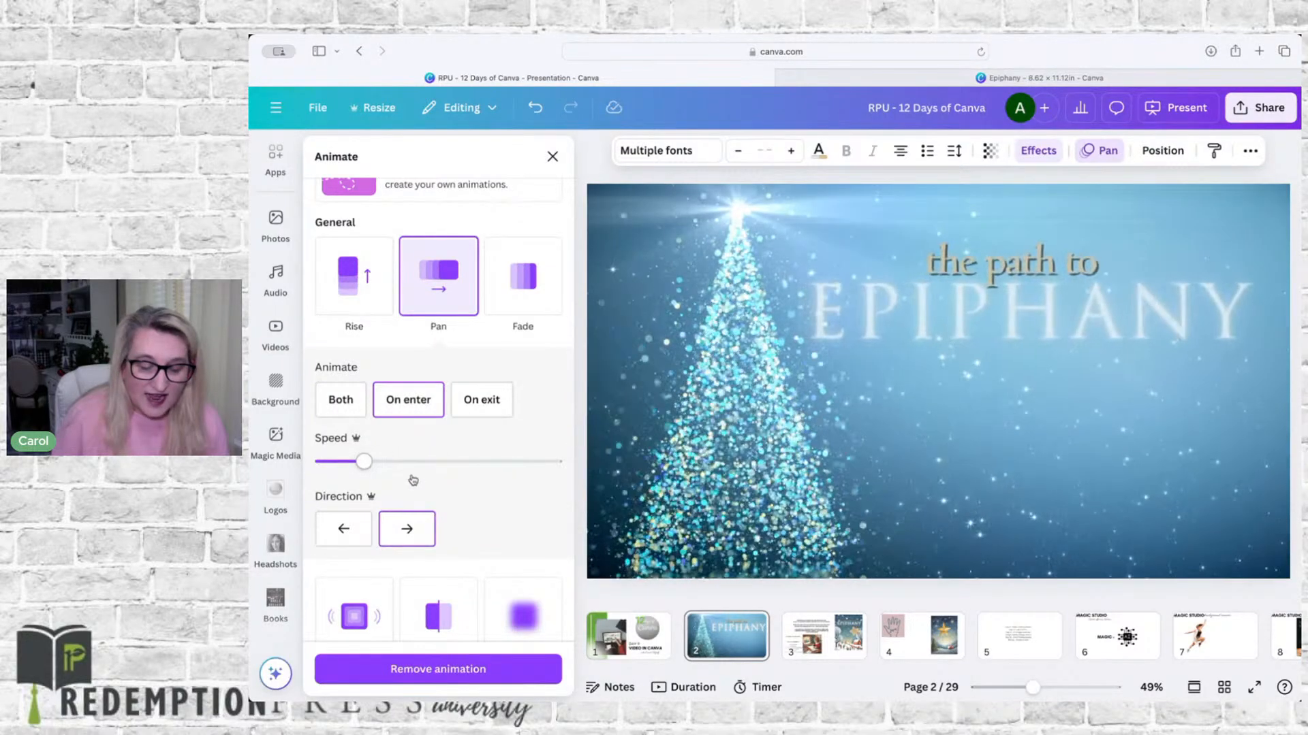
scroll(411, 477, "down", 1)
scroll(412, 480, "down", 1)
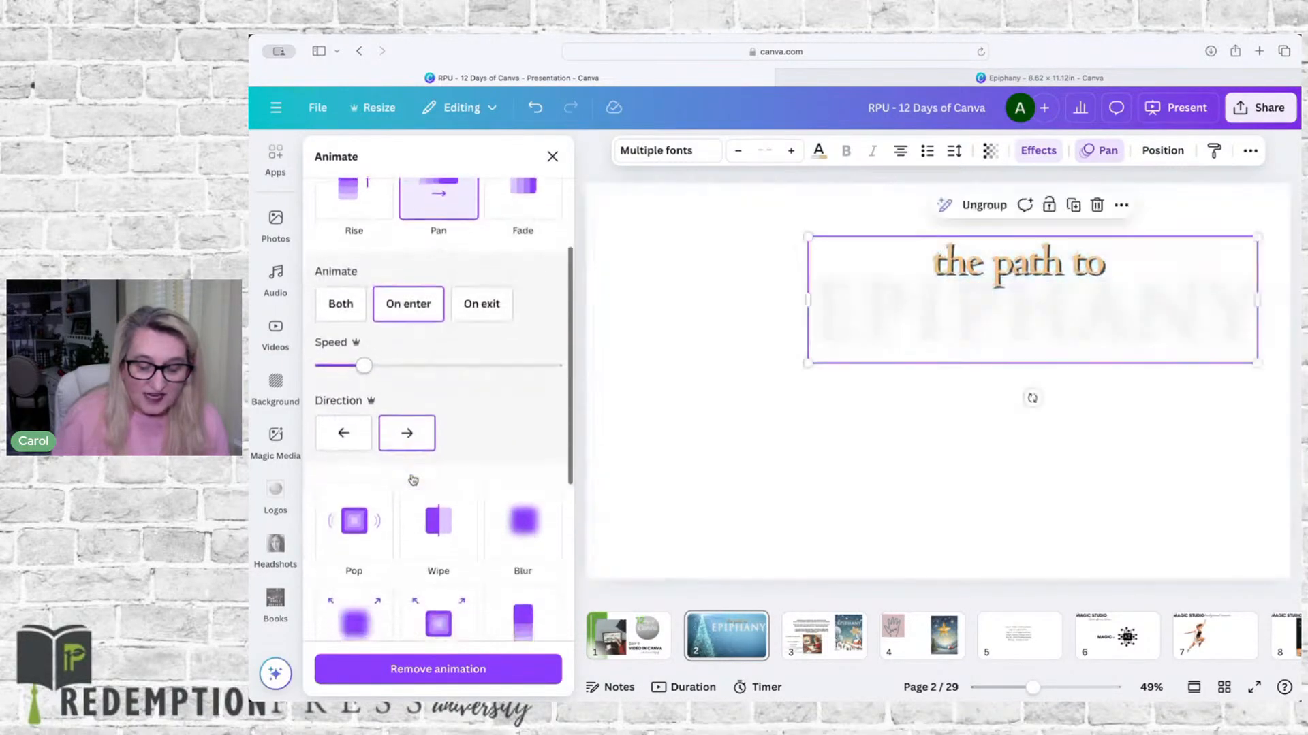
left_click(341, 434)
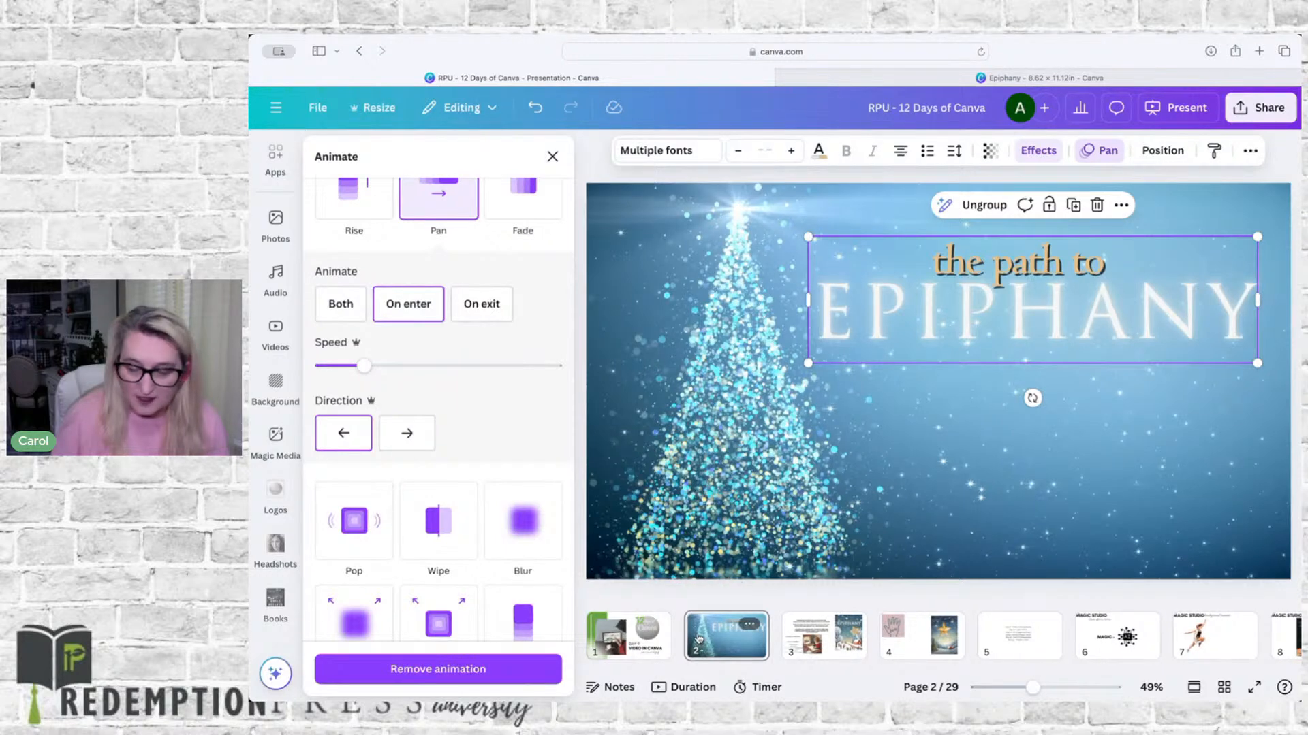
View the transition options between pages 1 and 2 and play page 2 to preview it
left_click(697, 642)
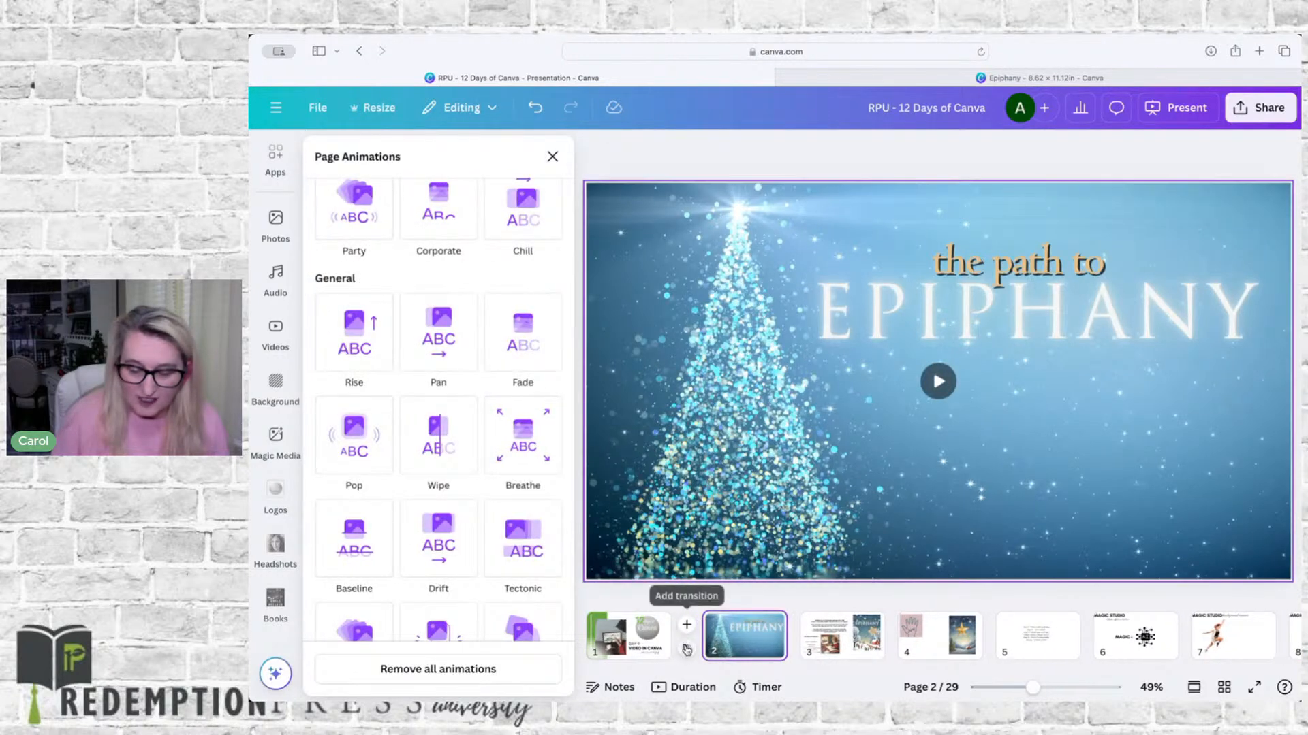
left_click(686, 649)
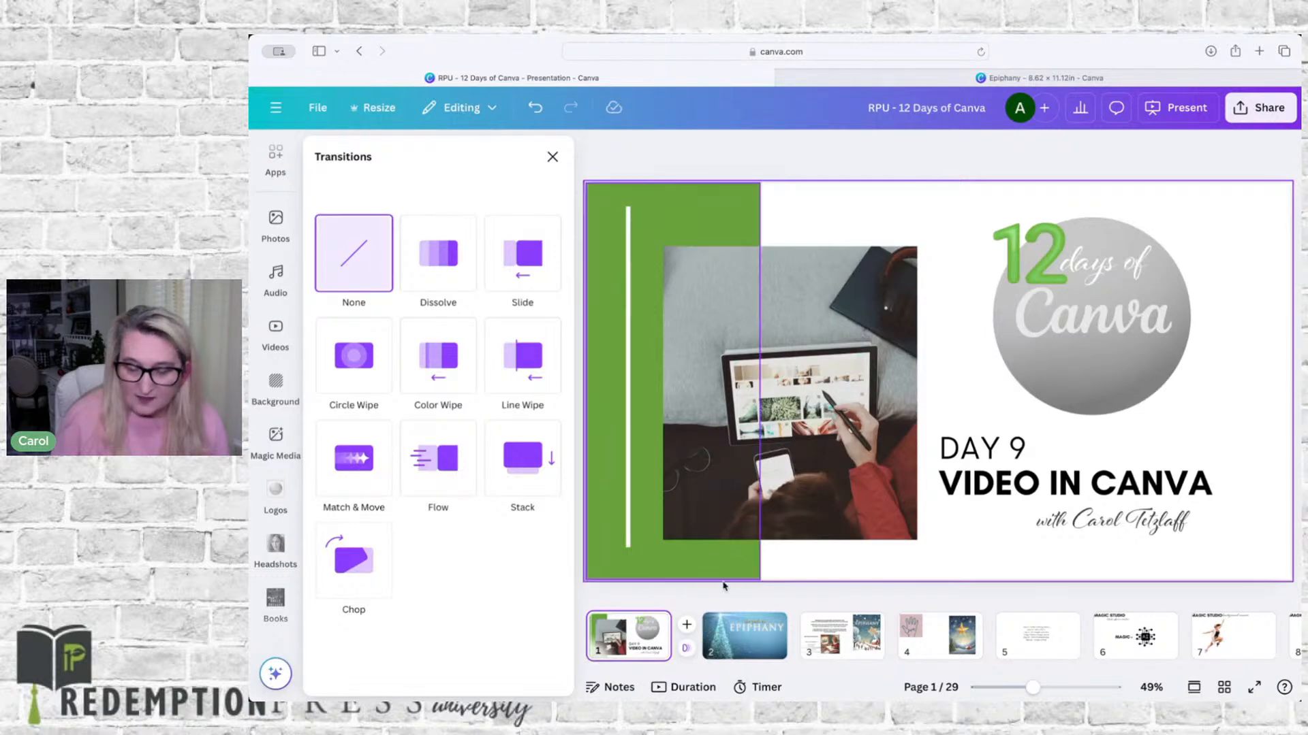
left_click(728, 637)
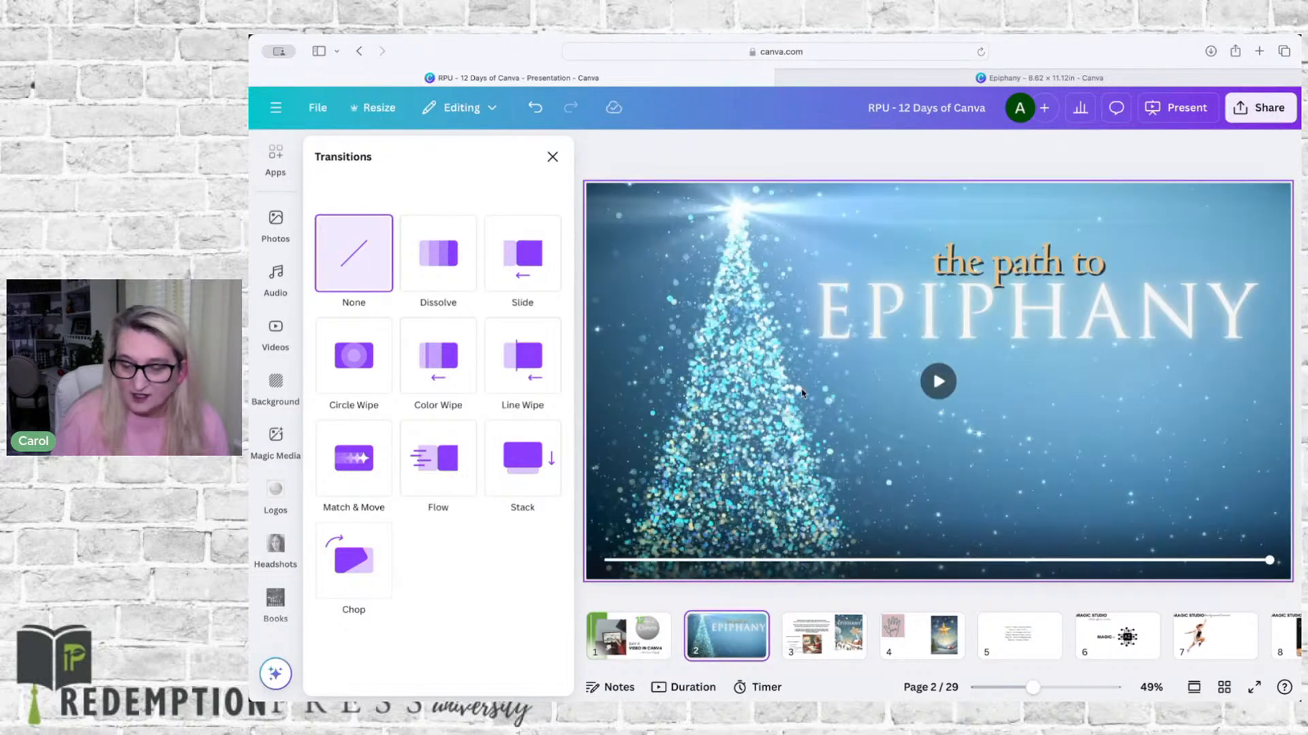
left_click(938, 382)
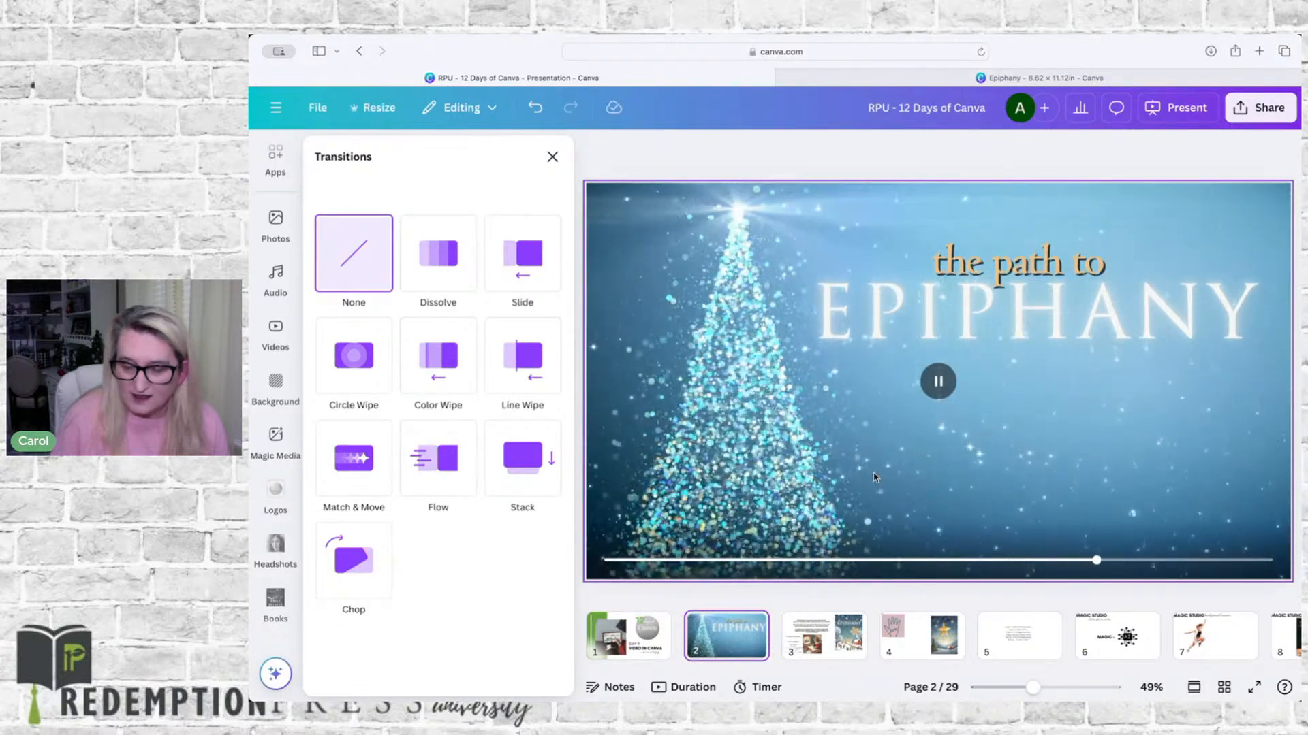
Extend the background video's trim to 4.9 seconds
left_click(739, 207)
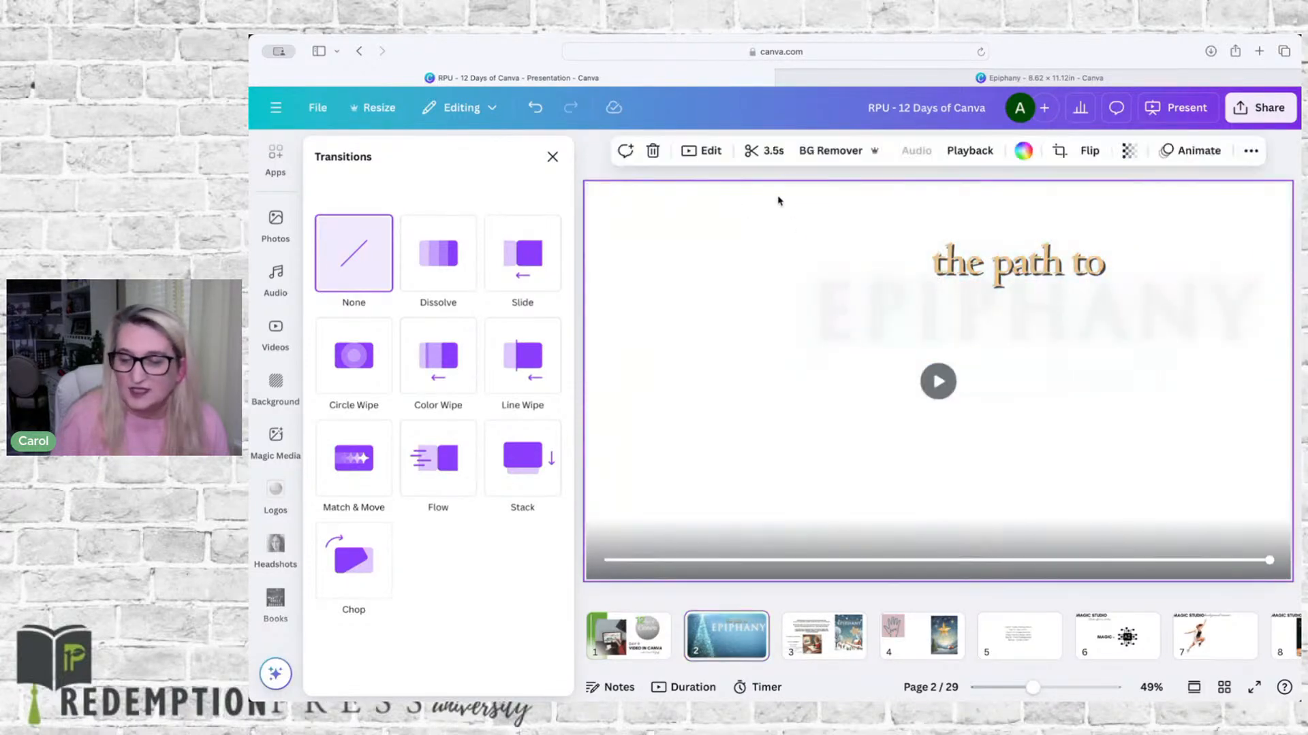
left_click(762, 152)
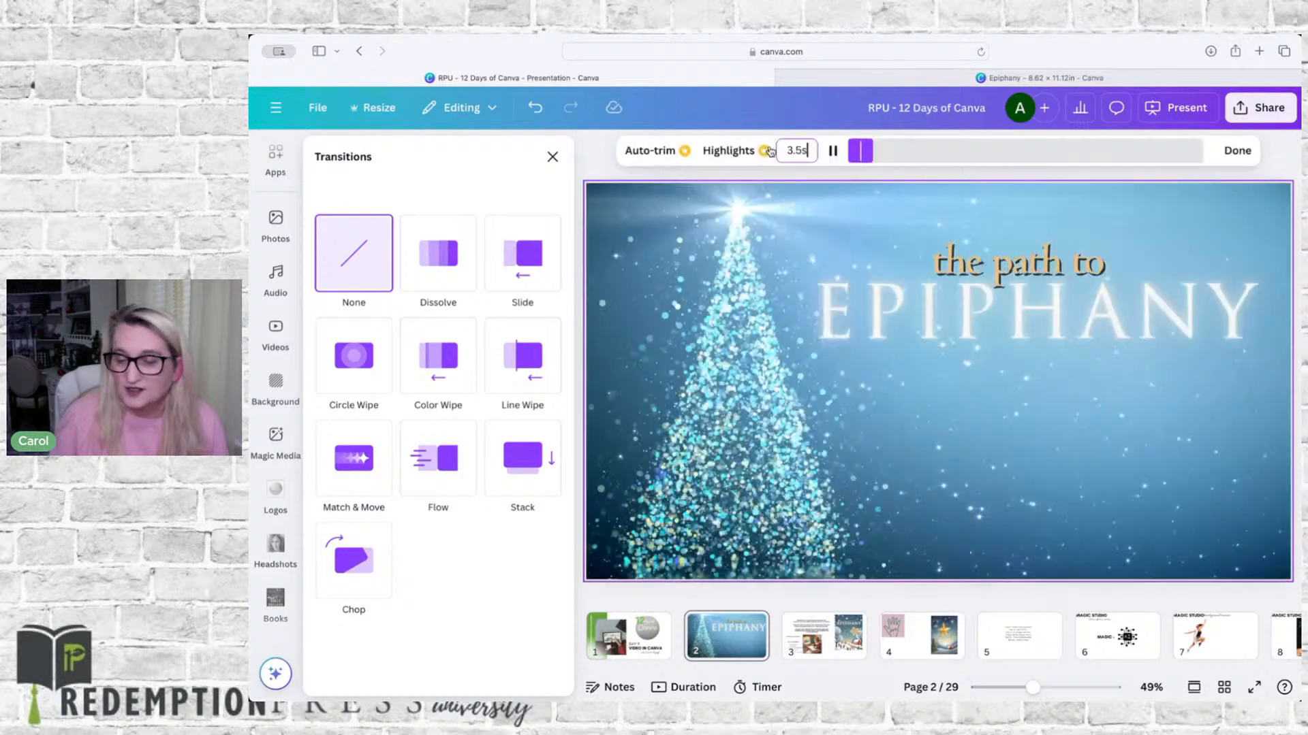
left_click_drag(923, 150, 943, 151)
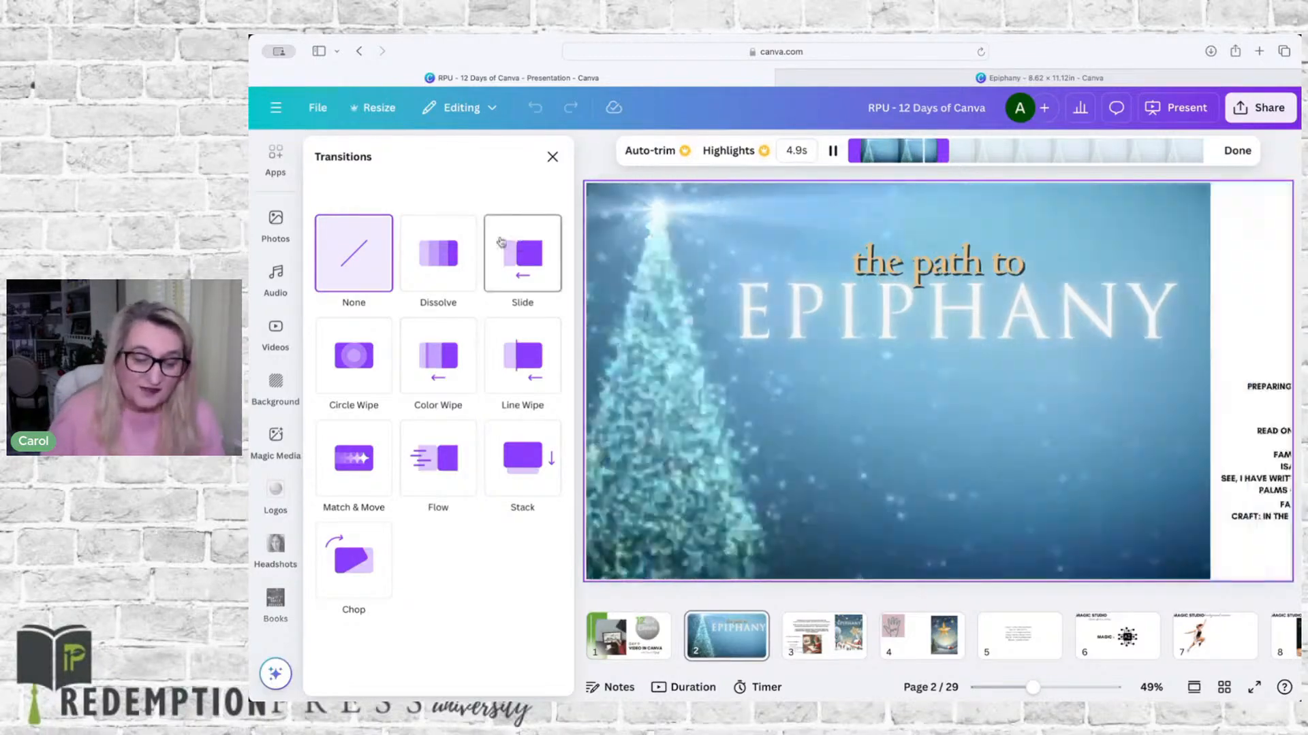
Add a heading text reading "December 18th" to page 2
scroll(286, 236, "up", 3)
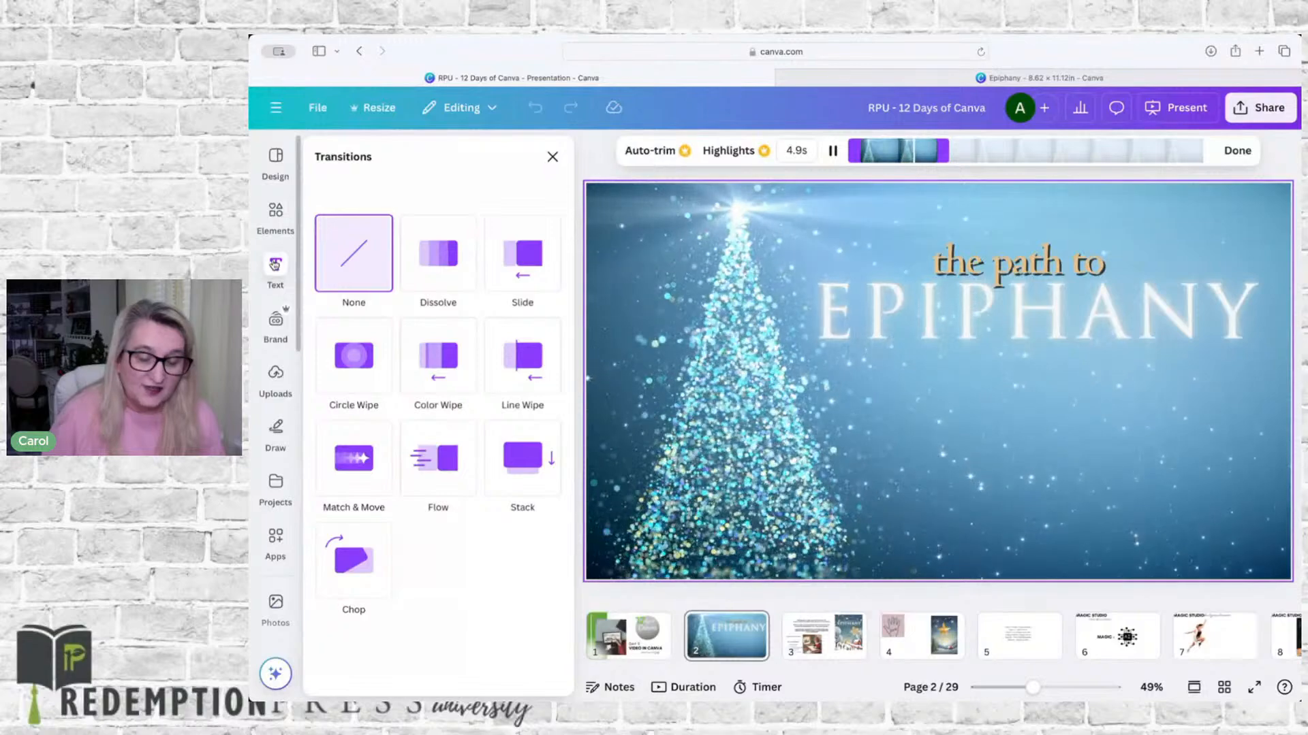
left_click(275, 264)
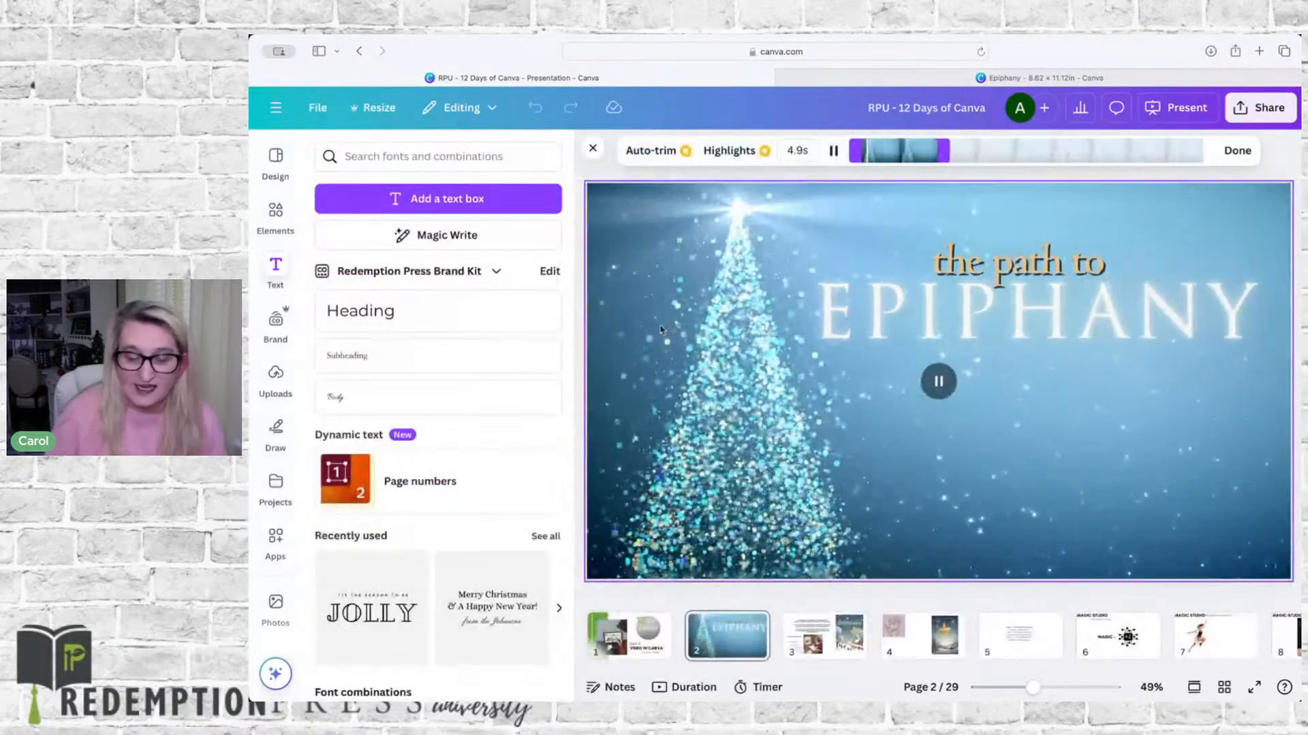
left_click(406, 332)
double_click(934, 381)
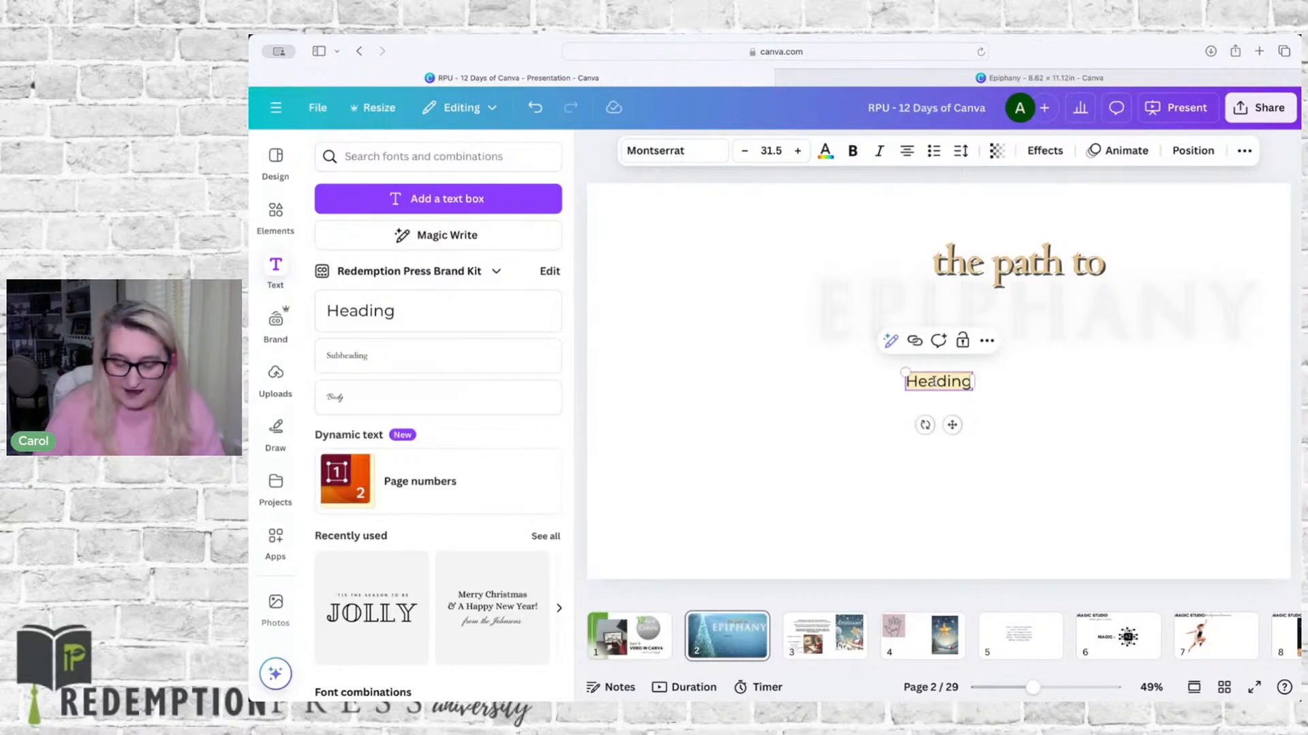
type("December")
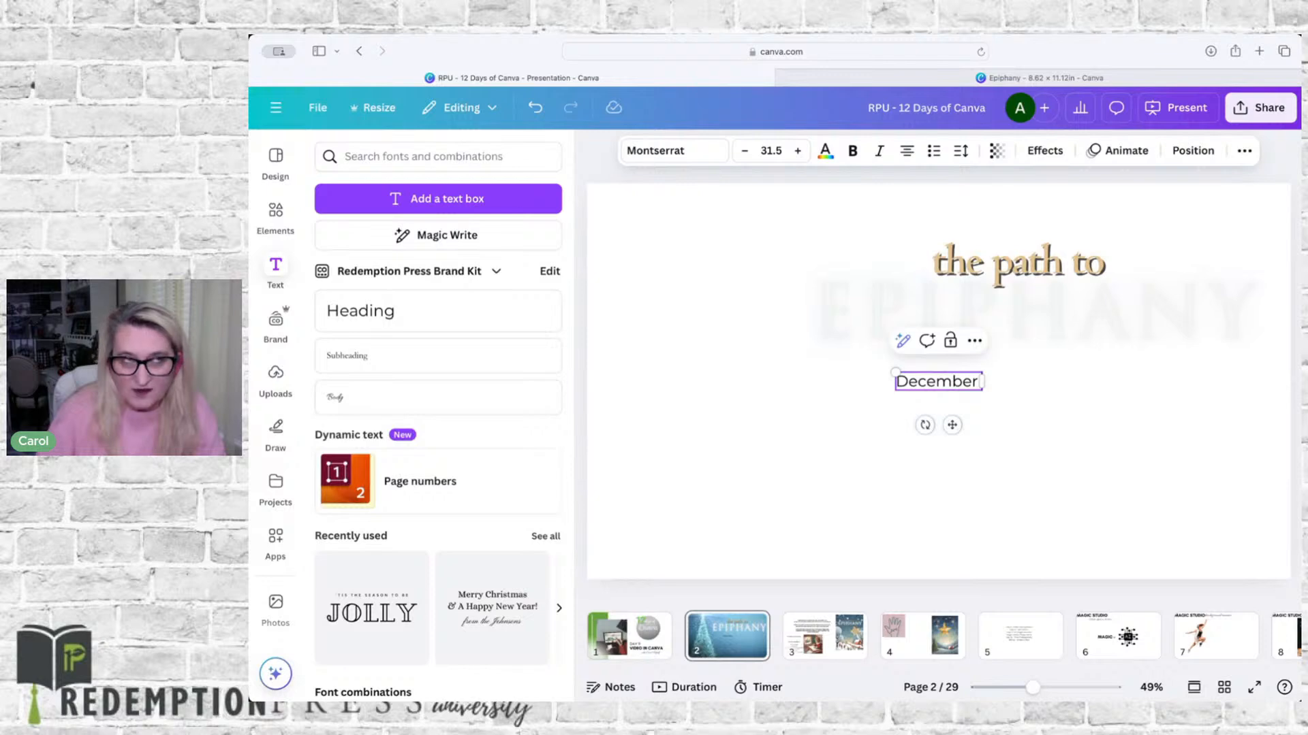
type(" 1")
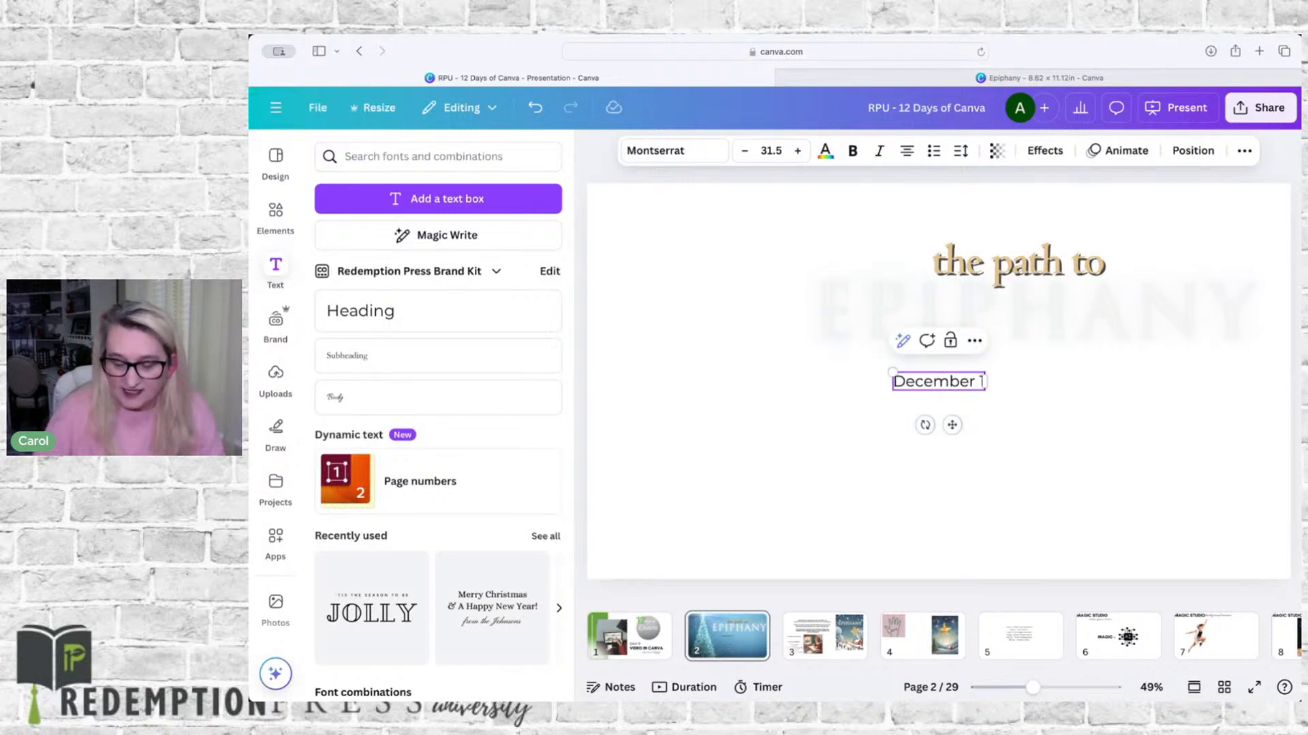
type("8th")
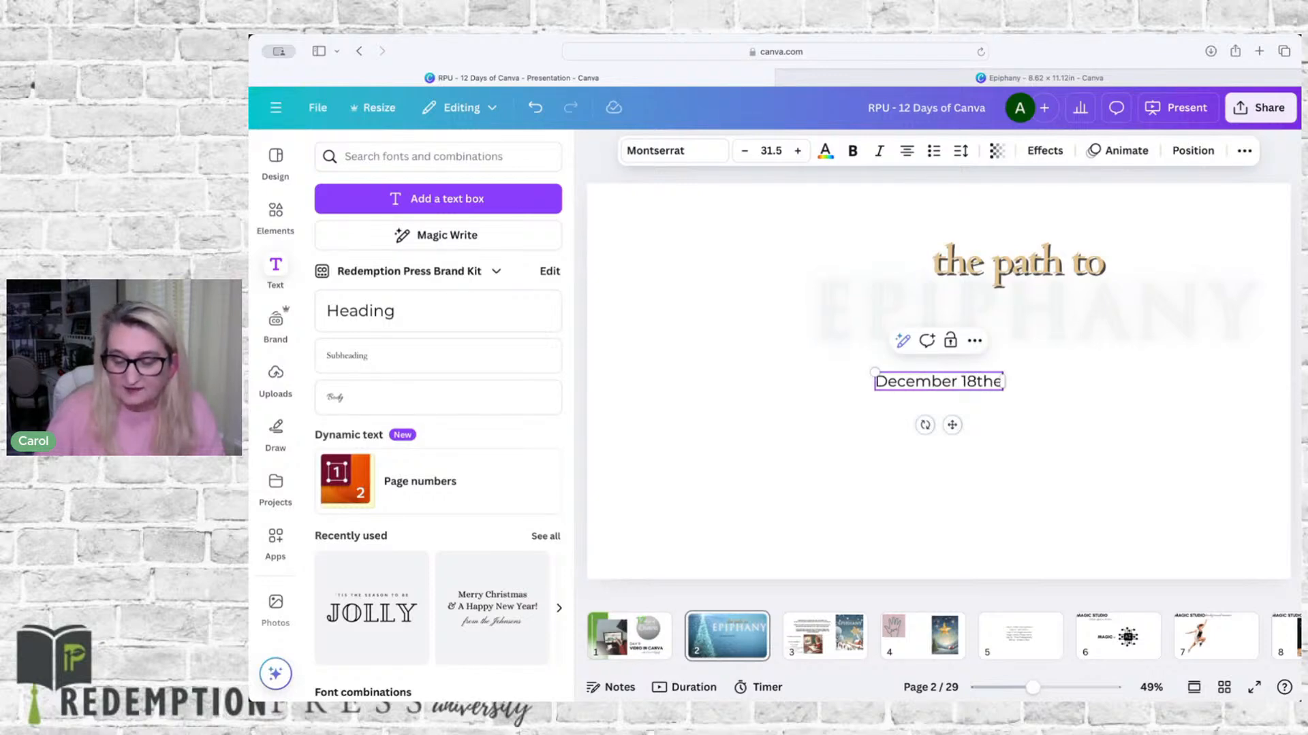
left_click(1040, 423)
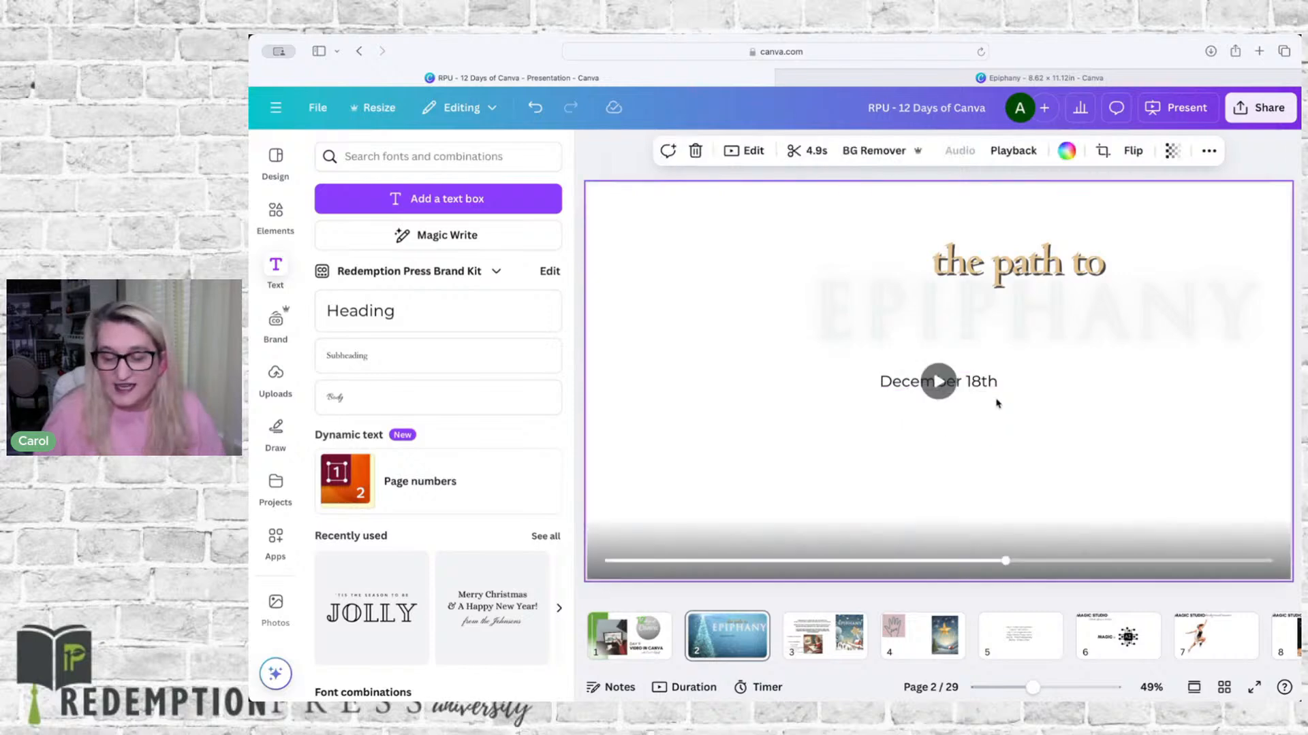
Enlarge the "December 18th" text to size 58.9 and position it centered beneath the EPIPHANY title
left_click(975, 381)
left_click_drag(975, 382, 1150, 425)
left_click_drag(1035, 412, 951, 401)
left_click(1227, 494)
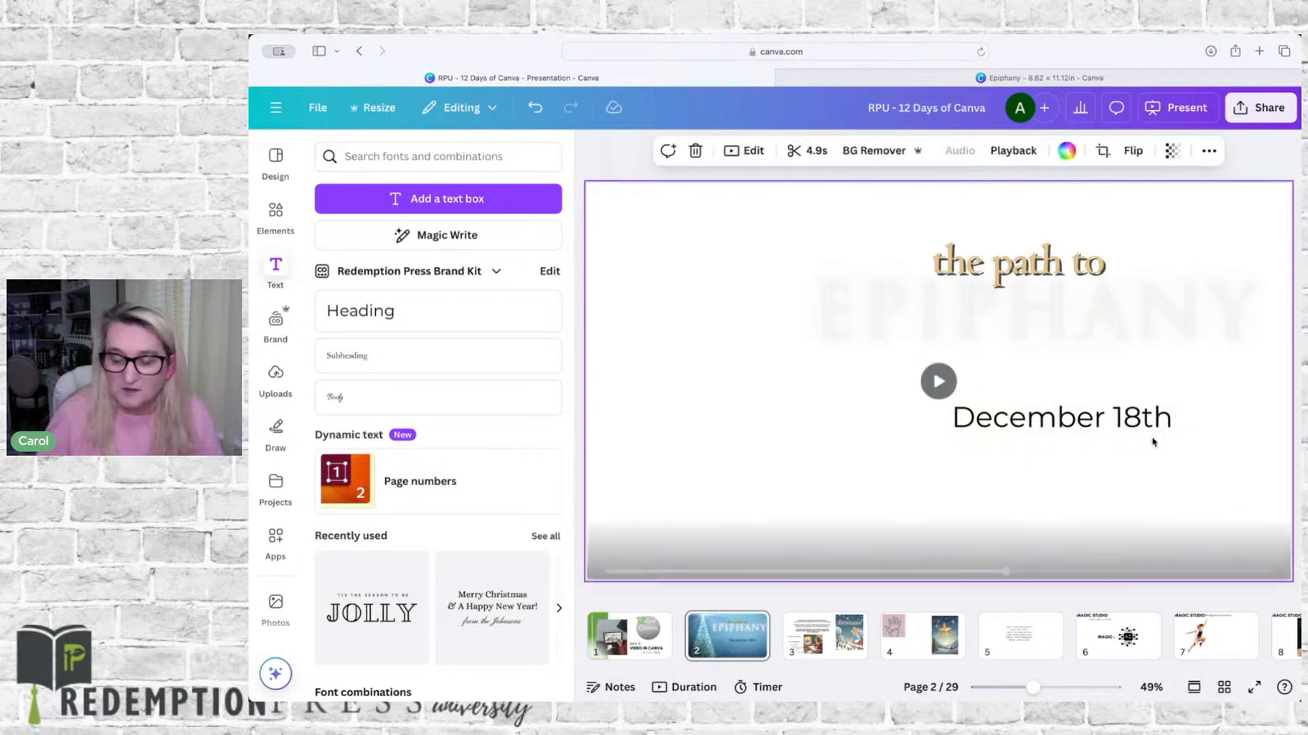
left_click_drag(1131, 419, 1101, 384)
left_click(1044, 151)
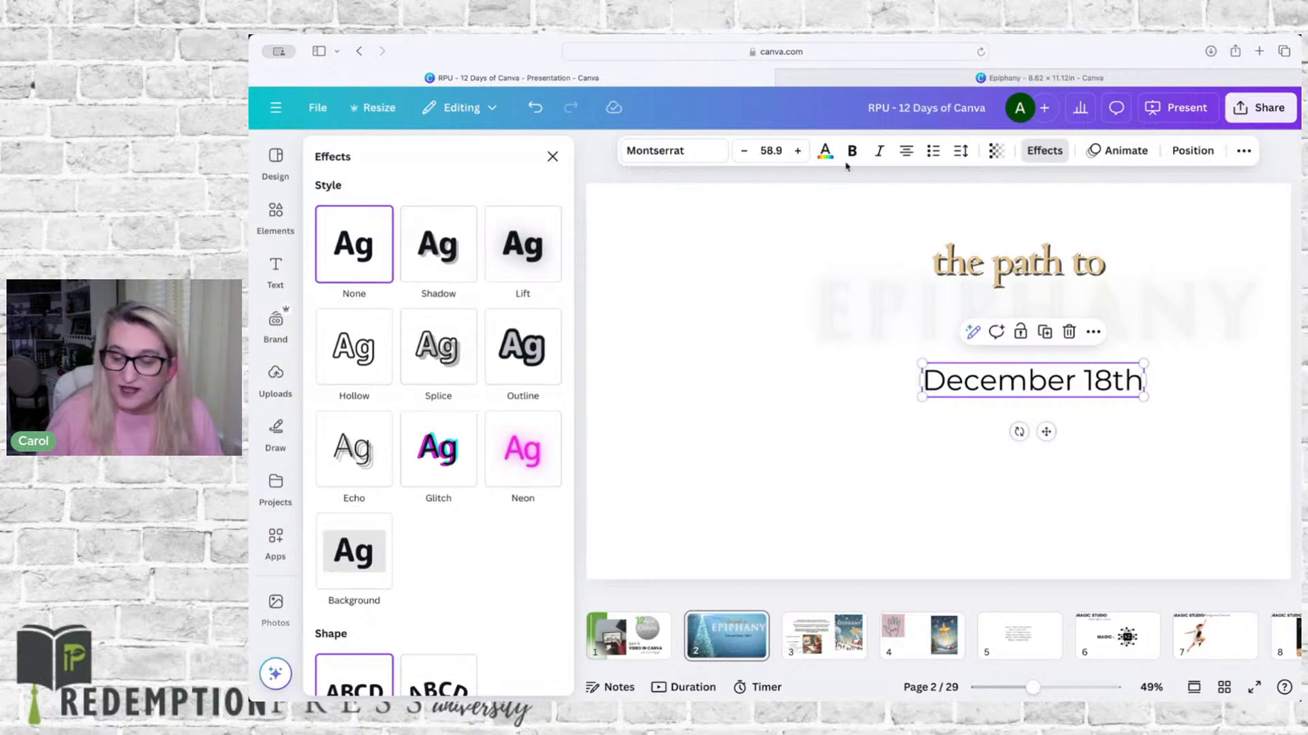
Animate the "December 18th" text with Pan on enter only, moving leftward at a slightly slower speed
left_click(1117, 150)
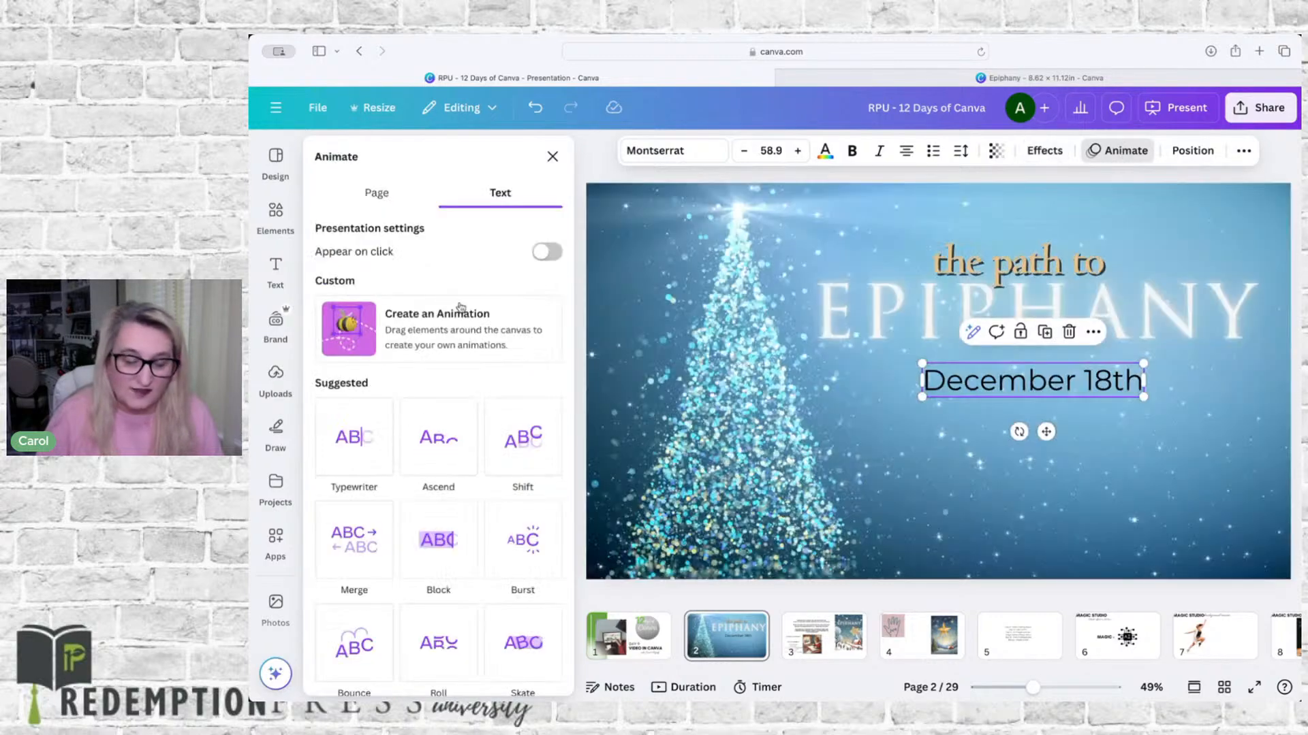
scroll(430, 499, "down", 3)
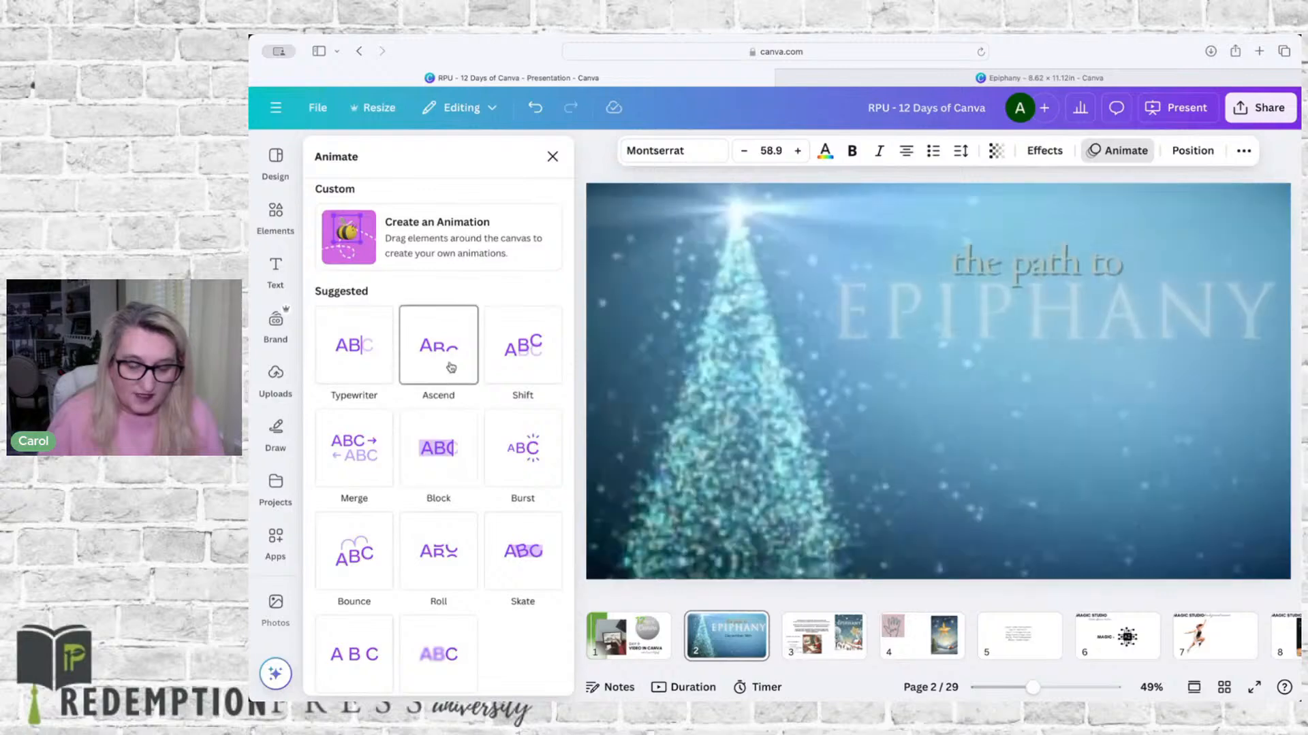
scroll(446, 365, "down", 3)
scroll(448, 350, "down", 3)
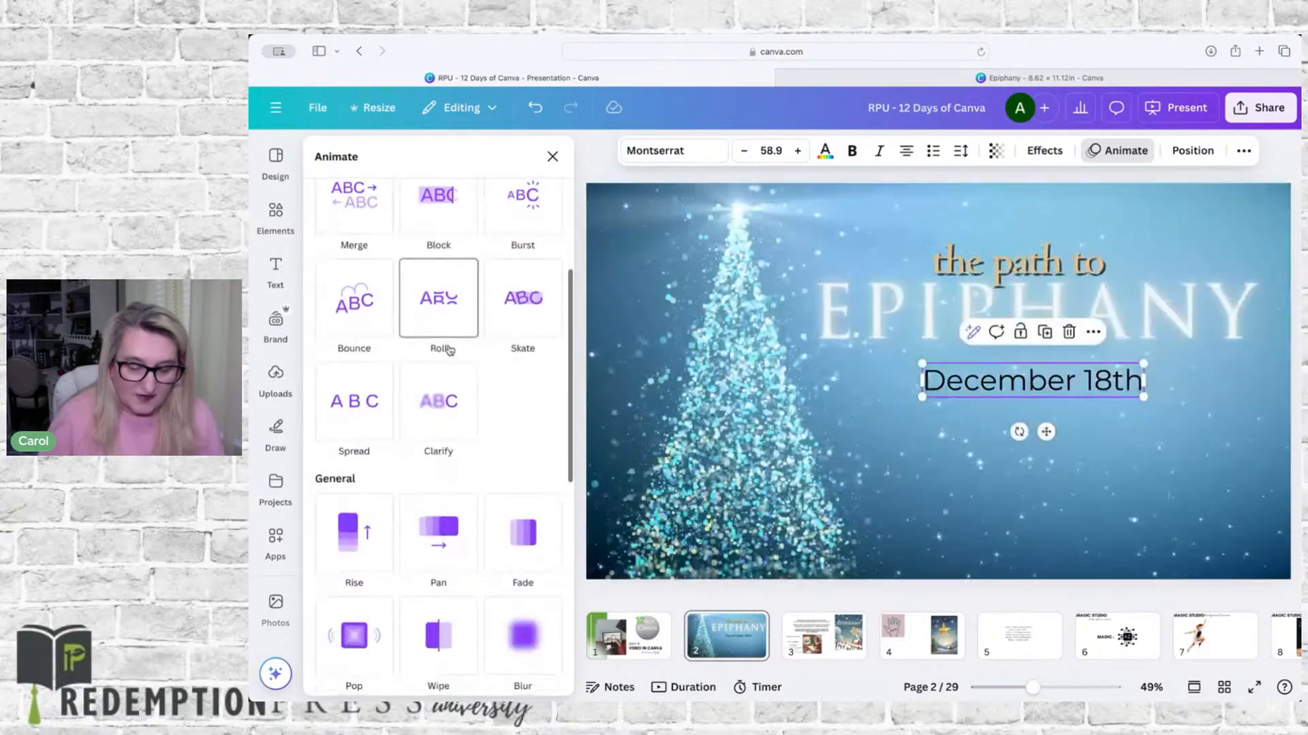
left_click(438, 535)
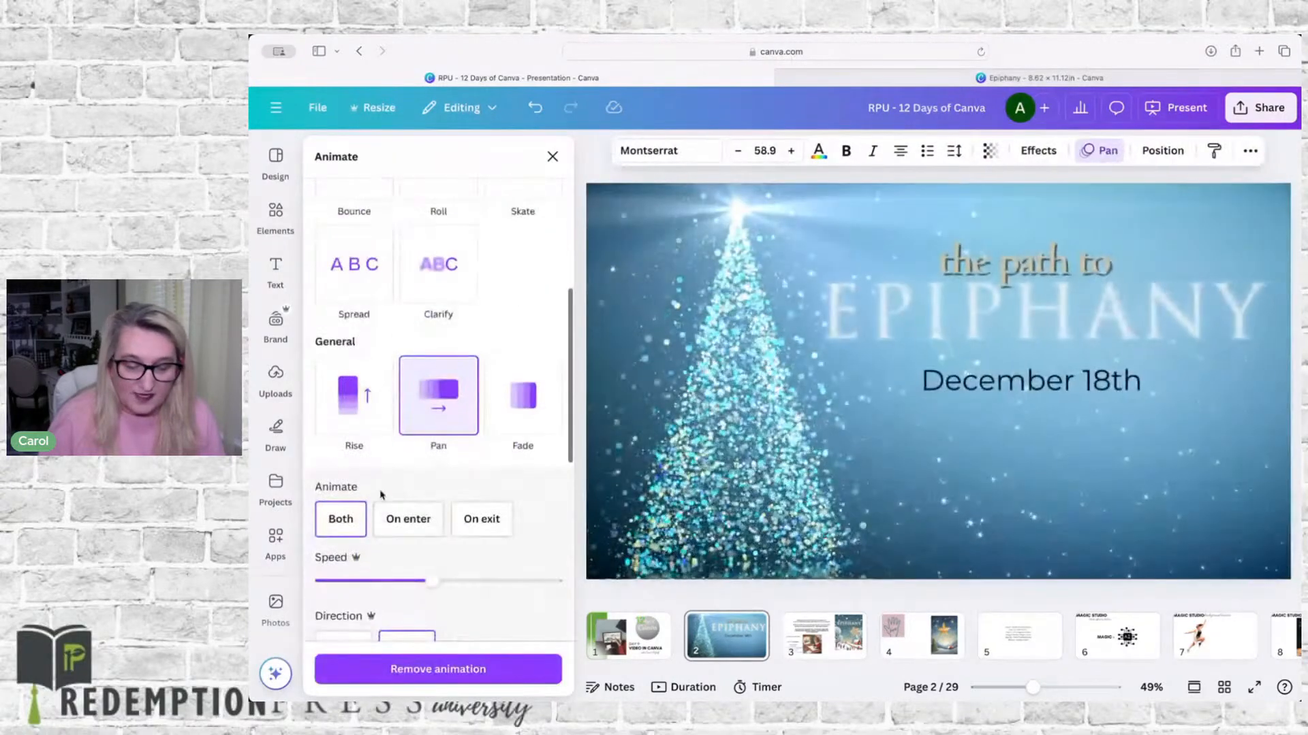
left_click(408, 519)
scroll(400, 590, "down", 2)
left_click(343, 539)
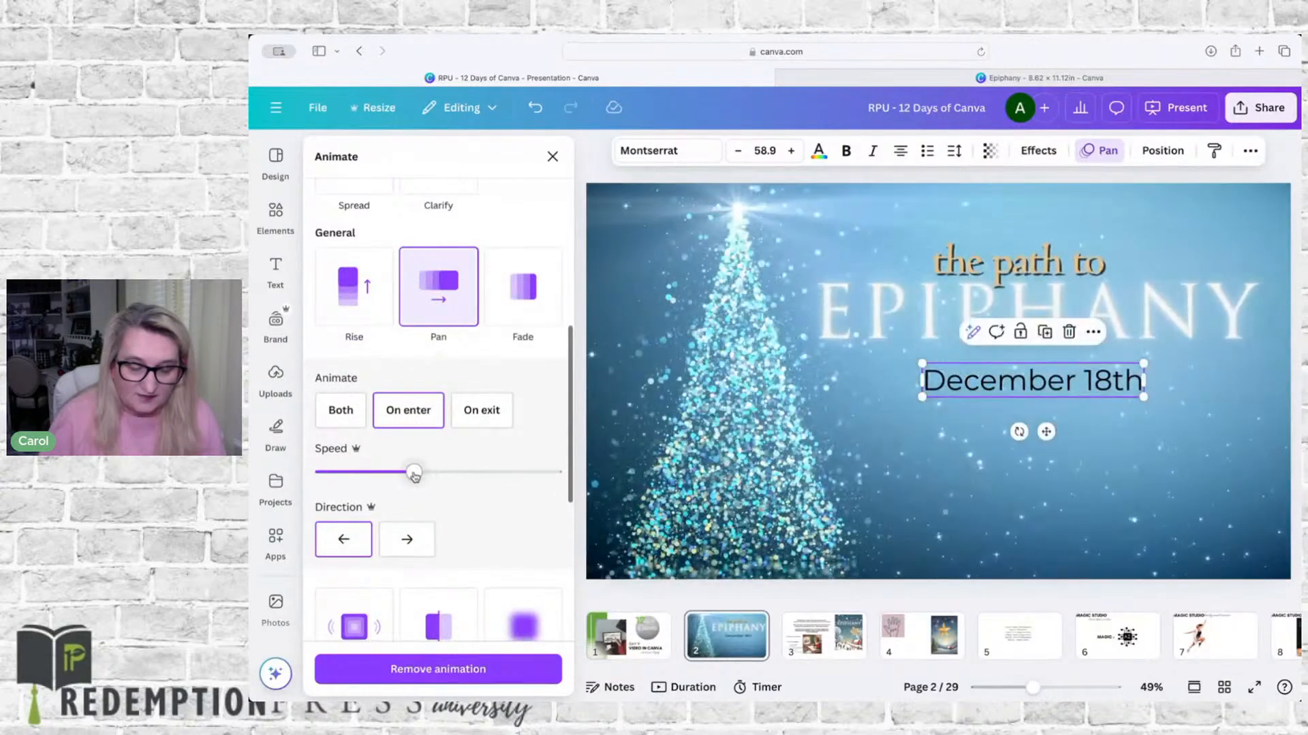
left_click_drag(414, 473, 404, 473)
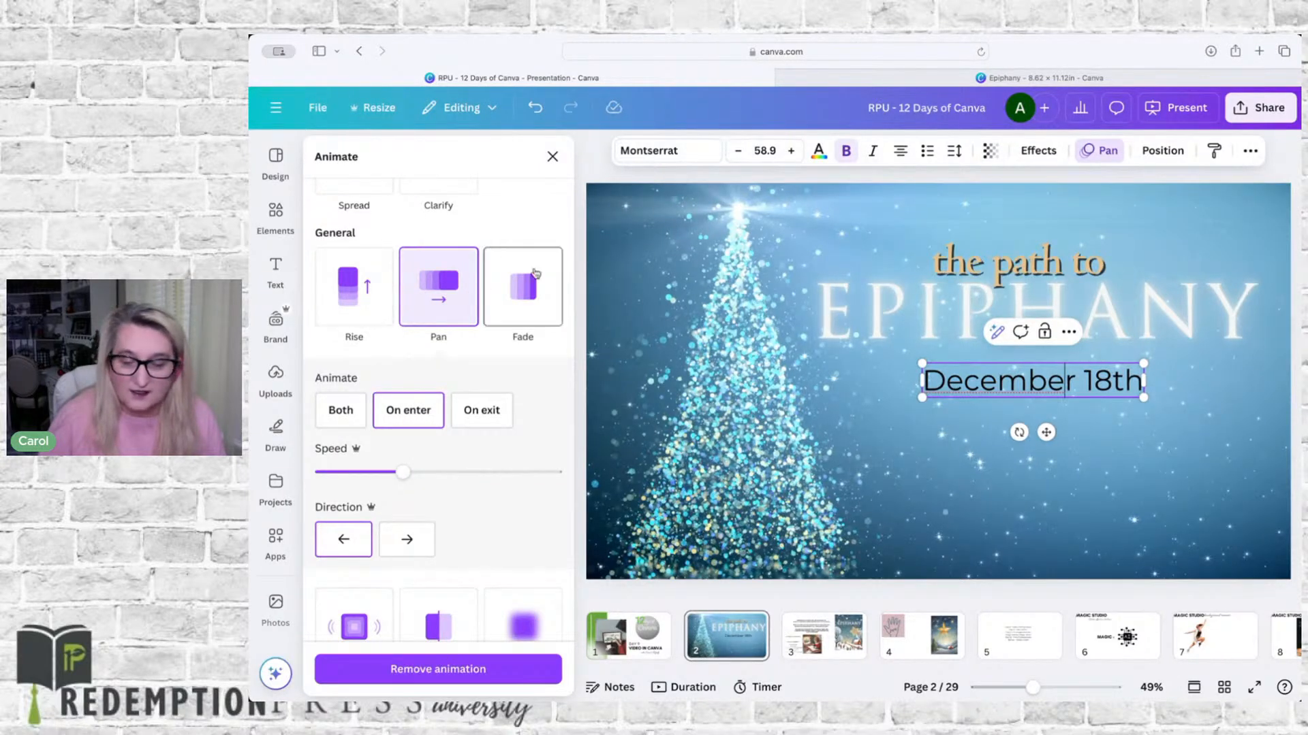
Try to recolor the "December 18th" text white (#FFFFFF) while its text box is in editing mode
left_click(818, 151)
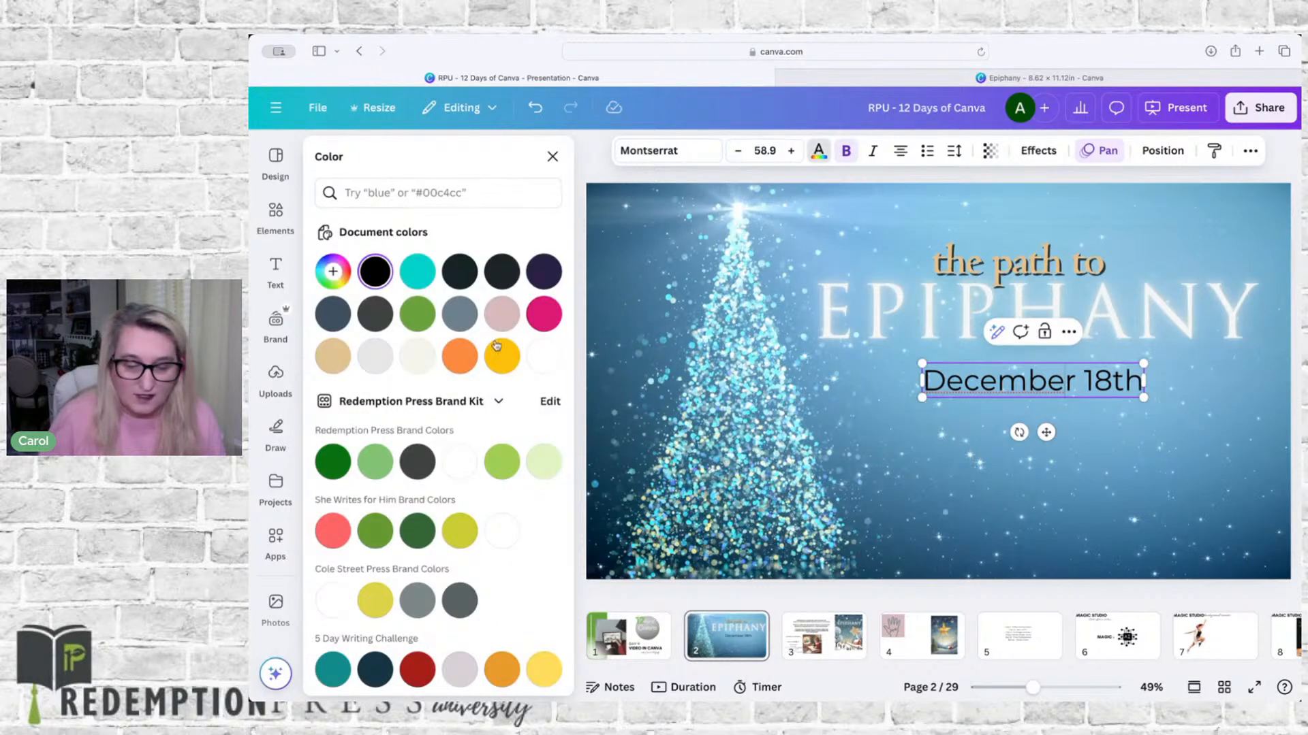
left_click(543, 356)
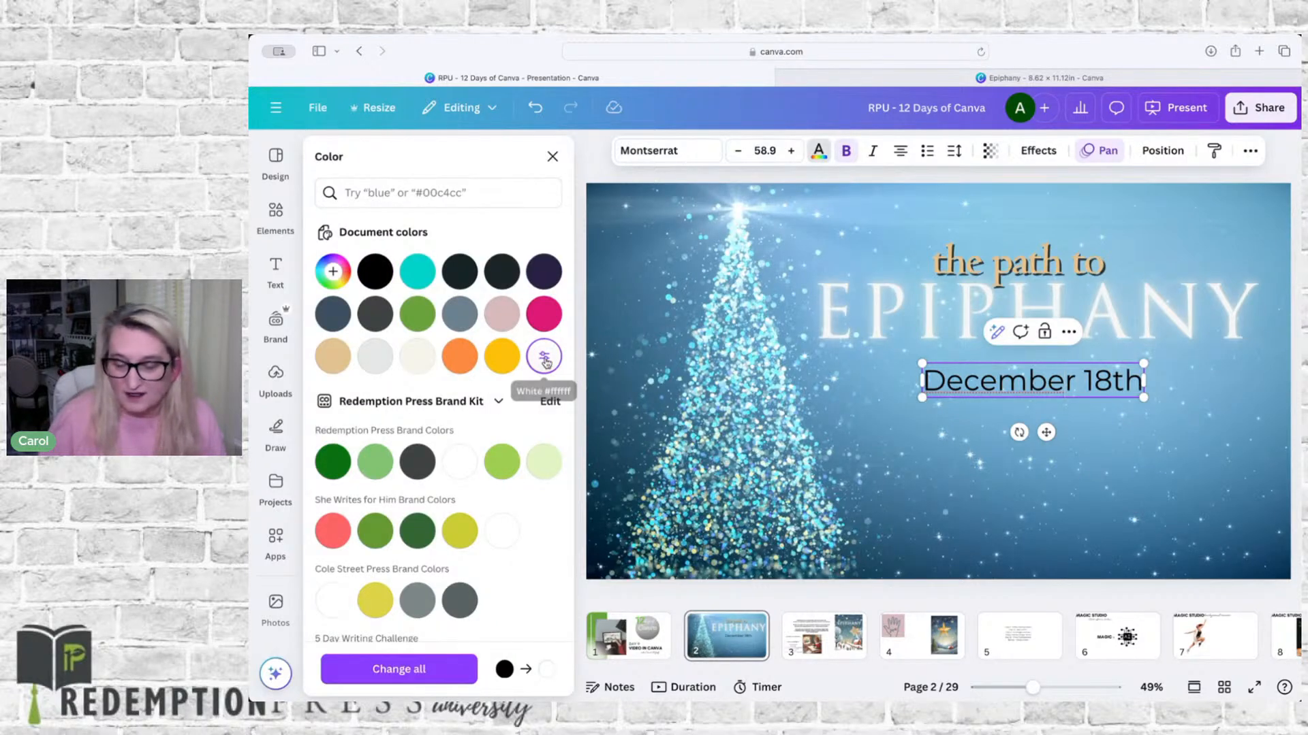
left_click(543, 356)
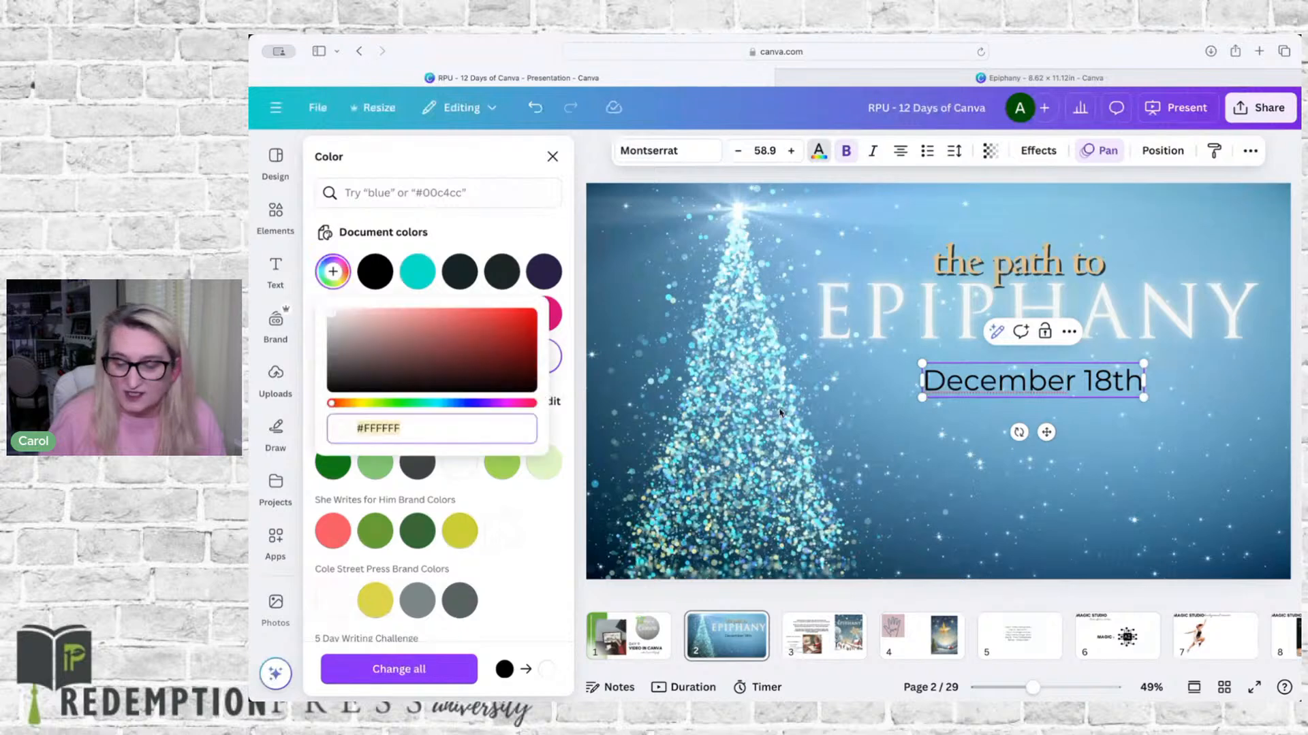
left_click(916, 422)
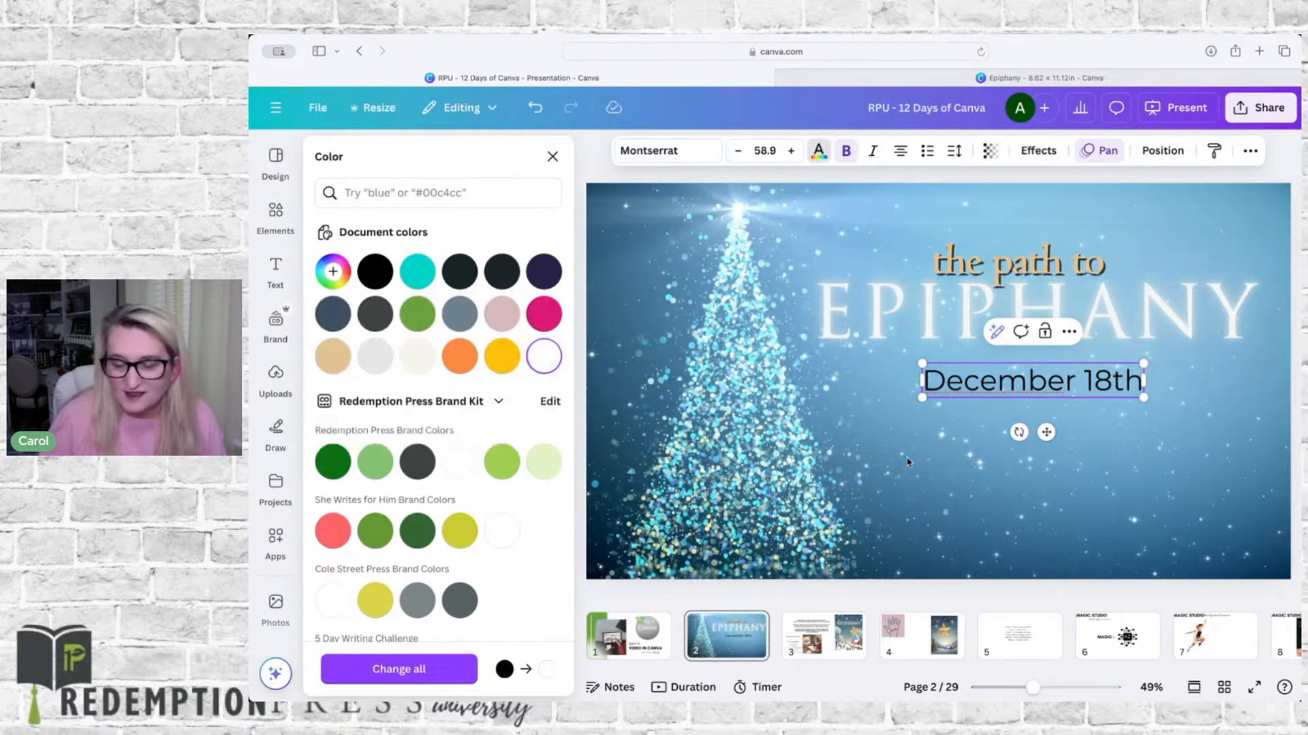
Select the whole "December 18th" text box and recolor it, trying yellow before settling on white
left_click(991, 374)
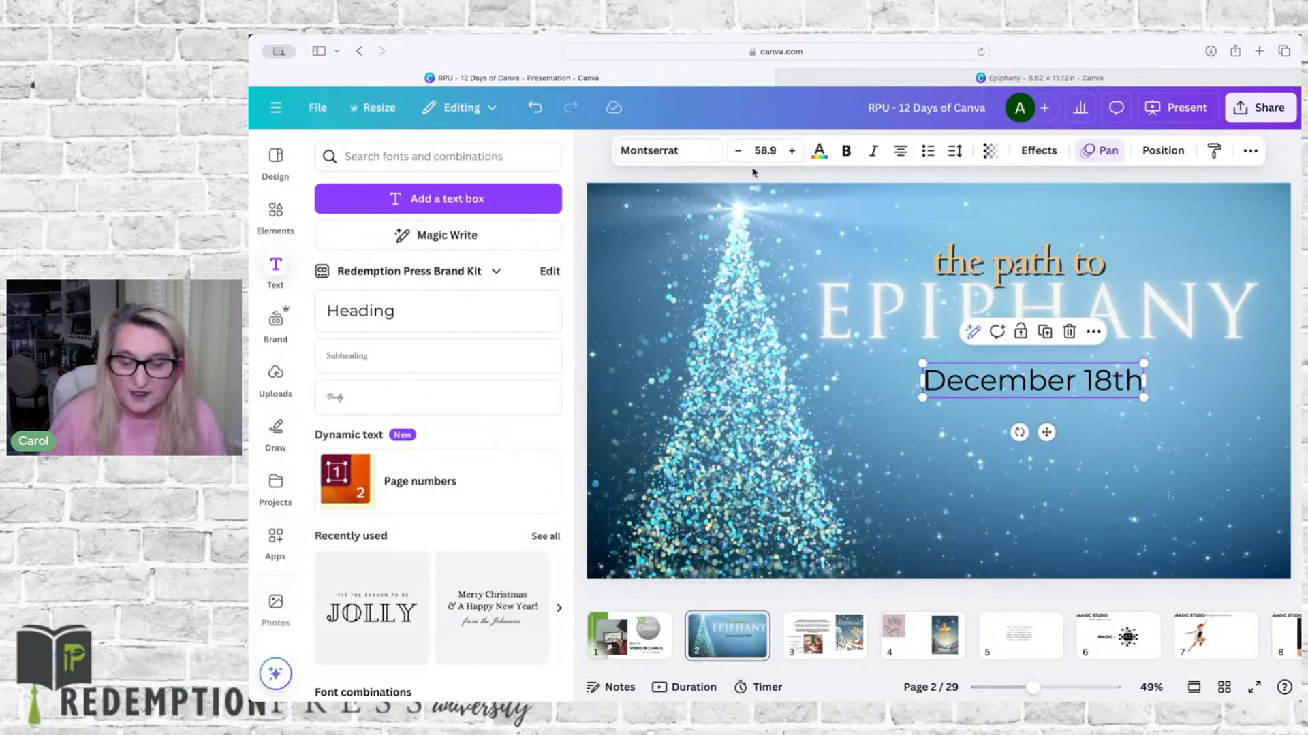
left_click(819, 151)
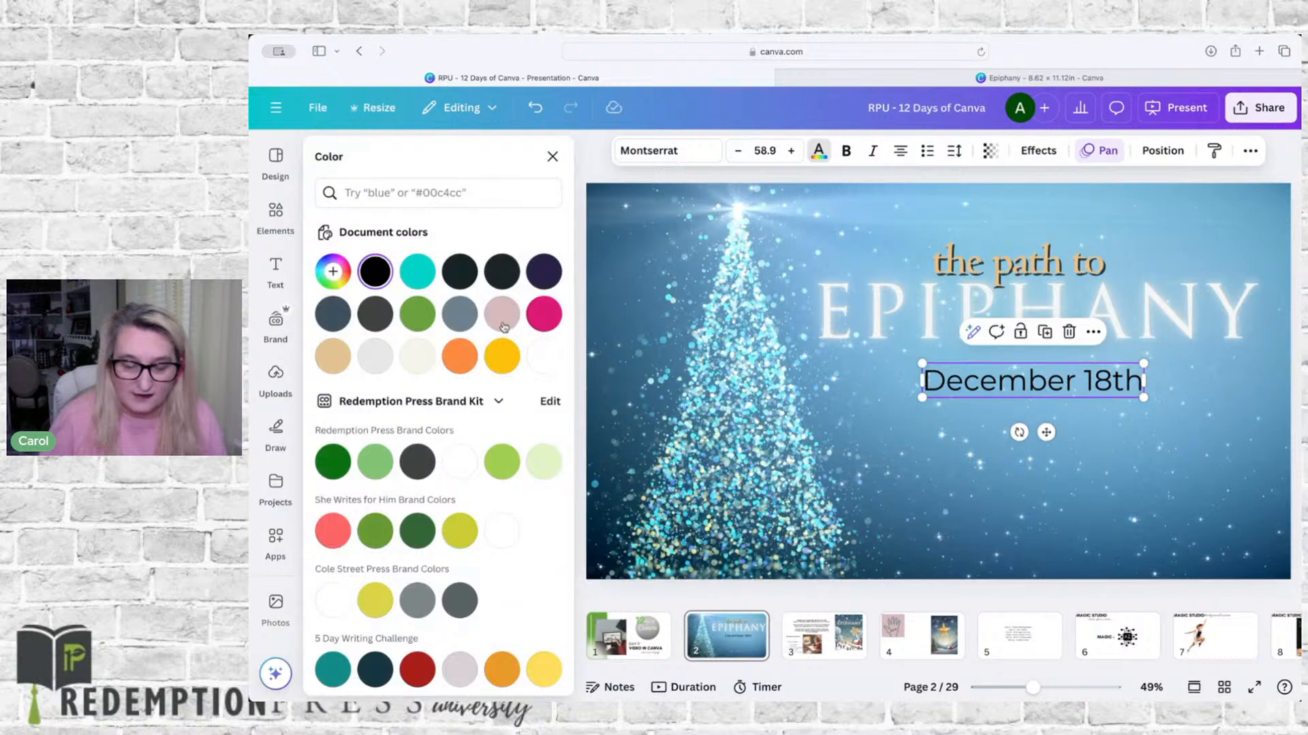
left_click(502, 357)
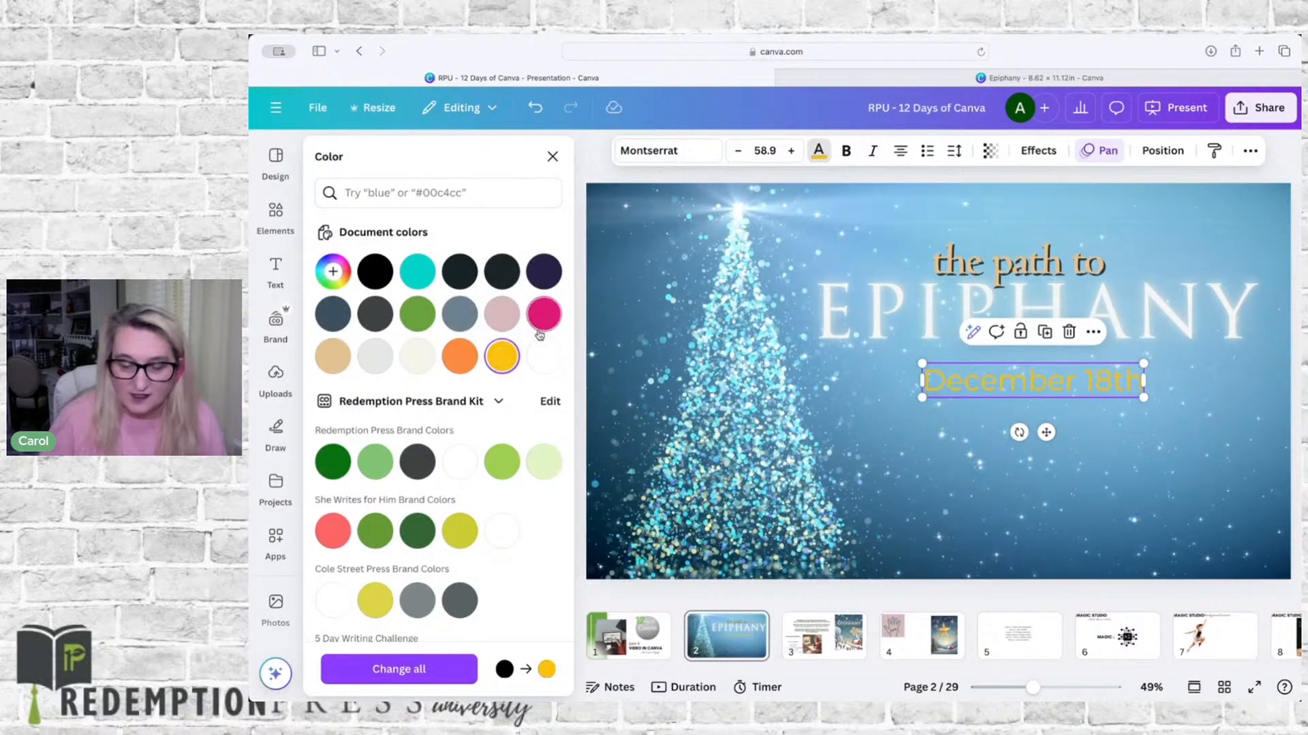
left_click(544, 356)
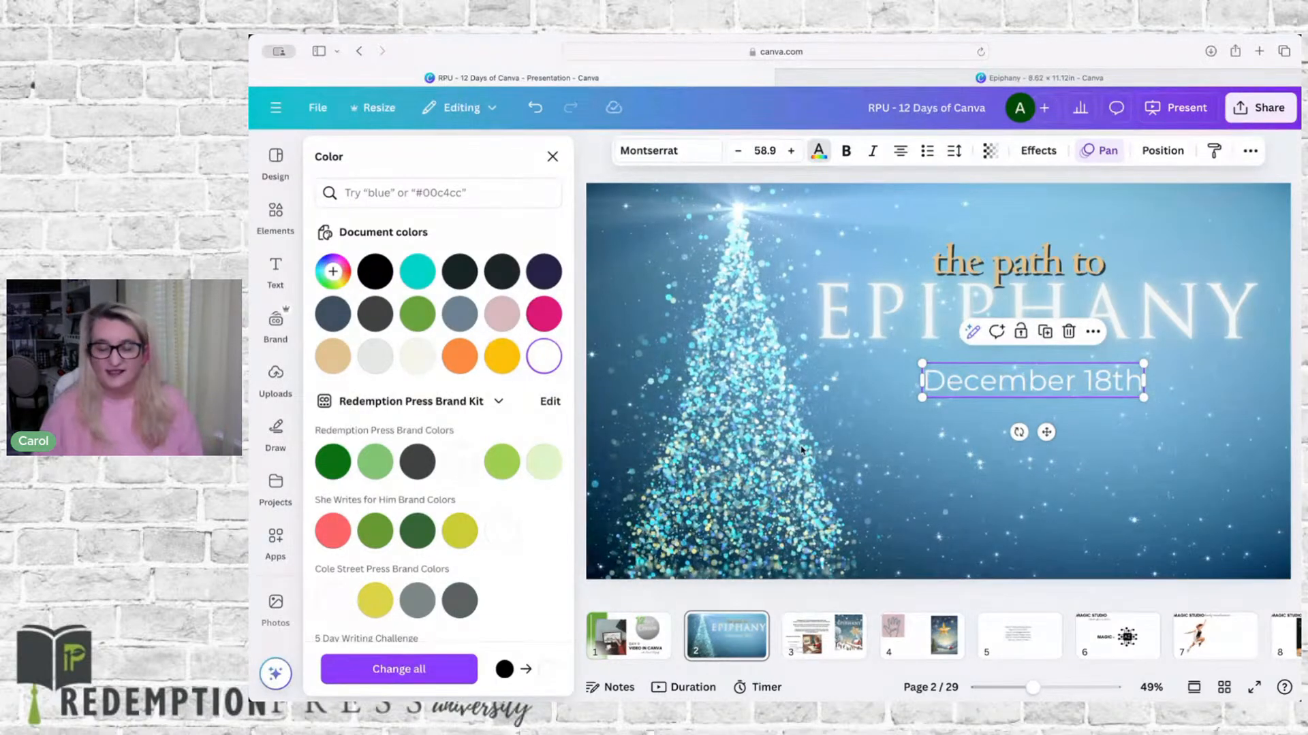
left_click(896, 463)
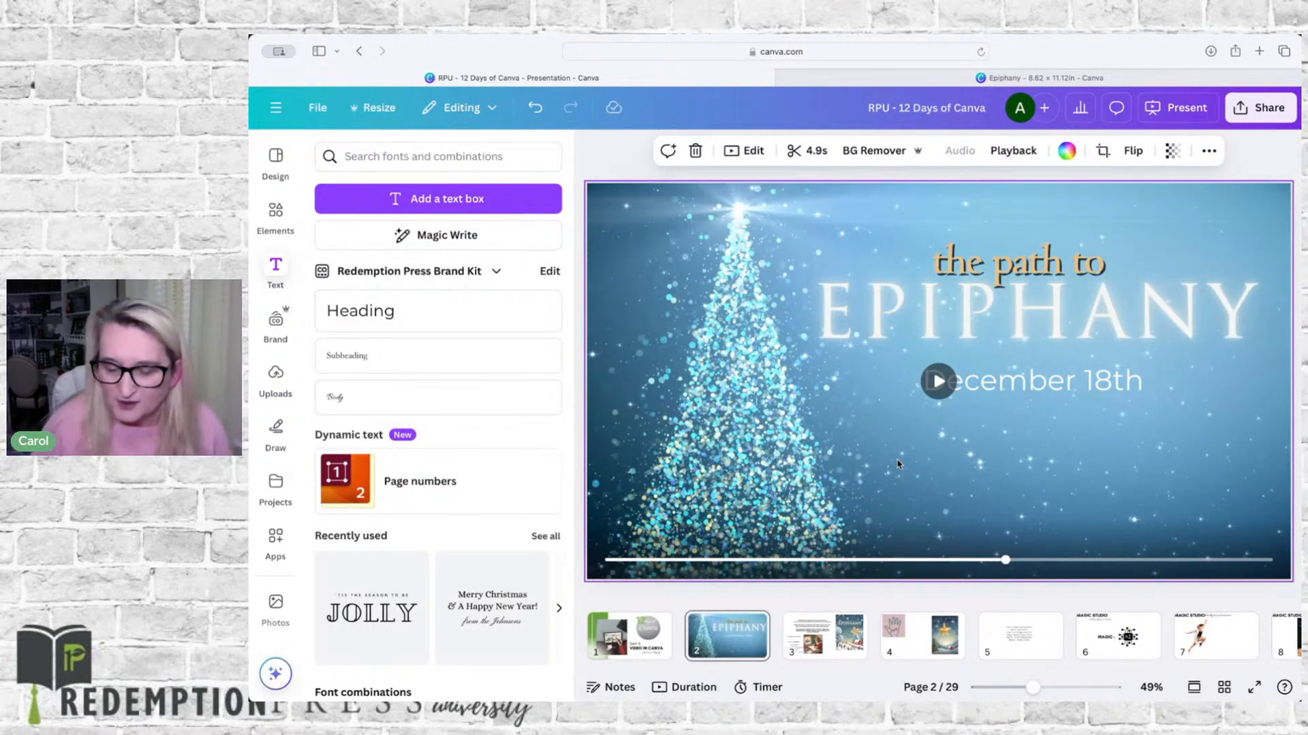
Add a blank page after page 2 and insert the recently used 11.0s Christmas tree video on it
left_click(735, 645)
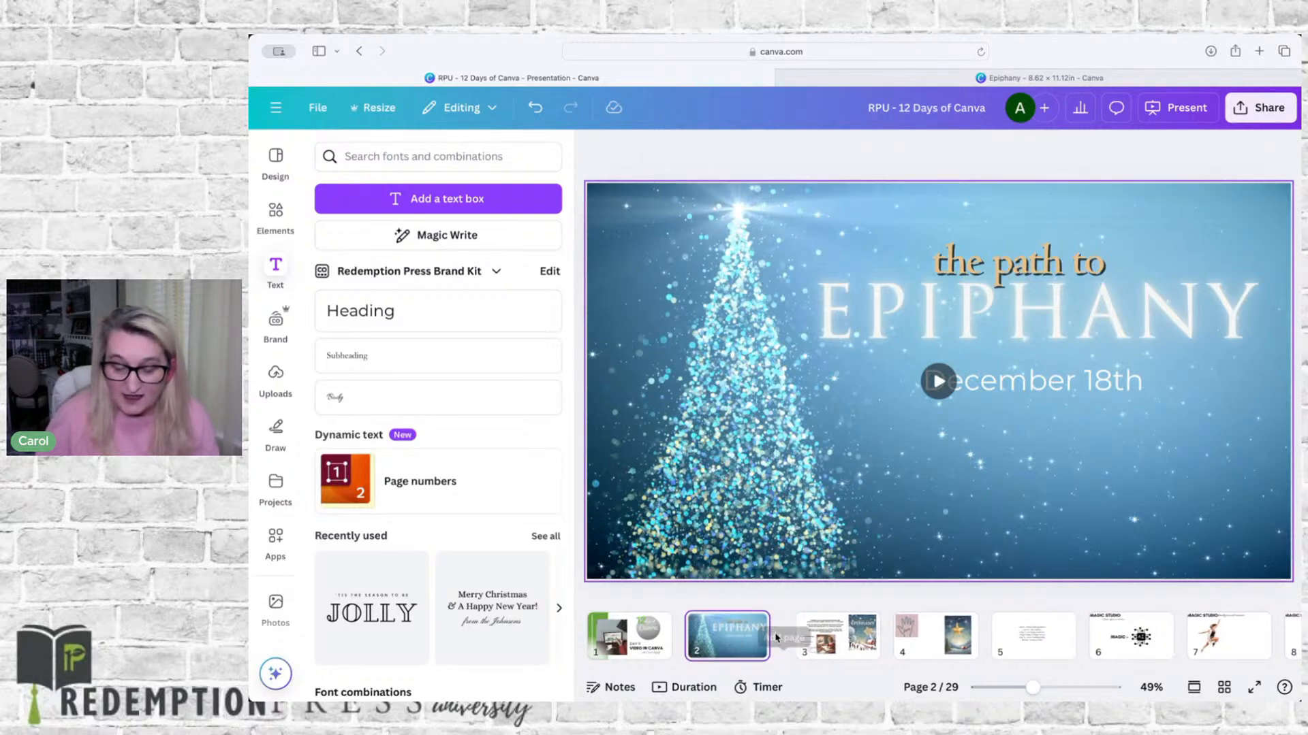
left_click(786, 628)
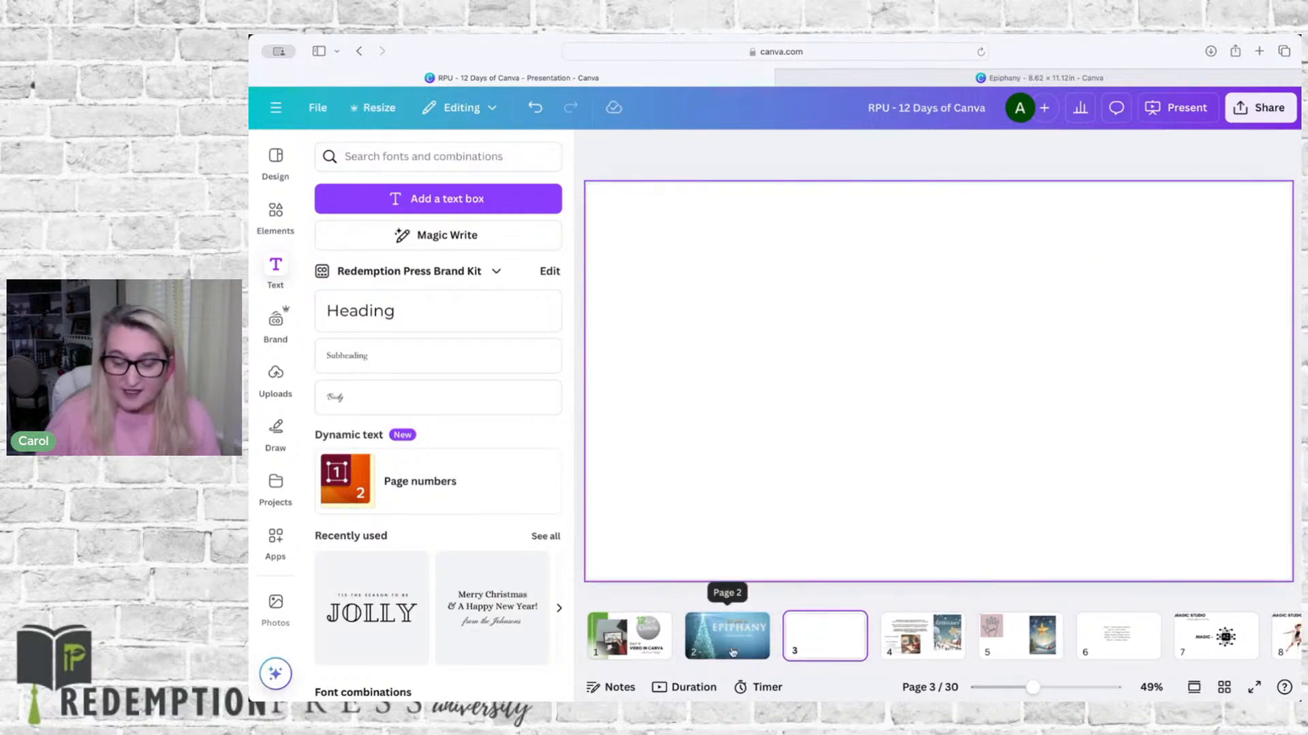
scroll(275, 470, "down", 5)
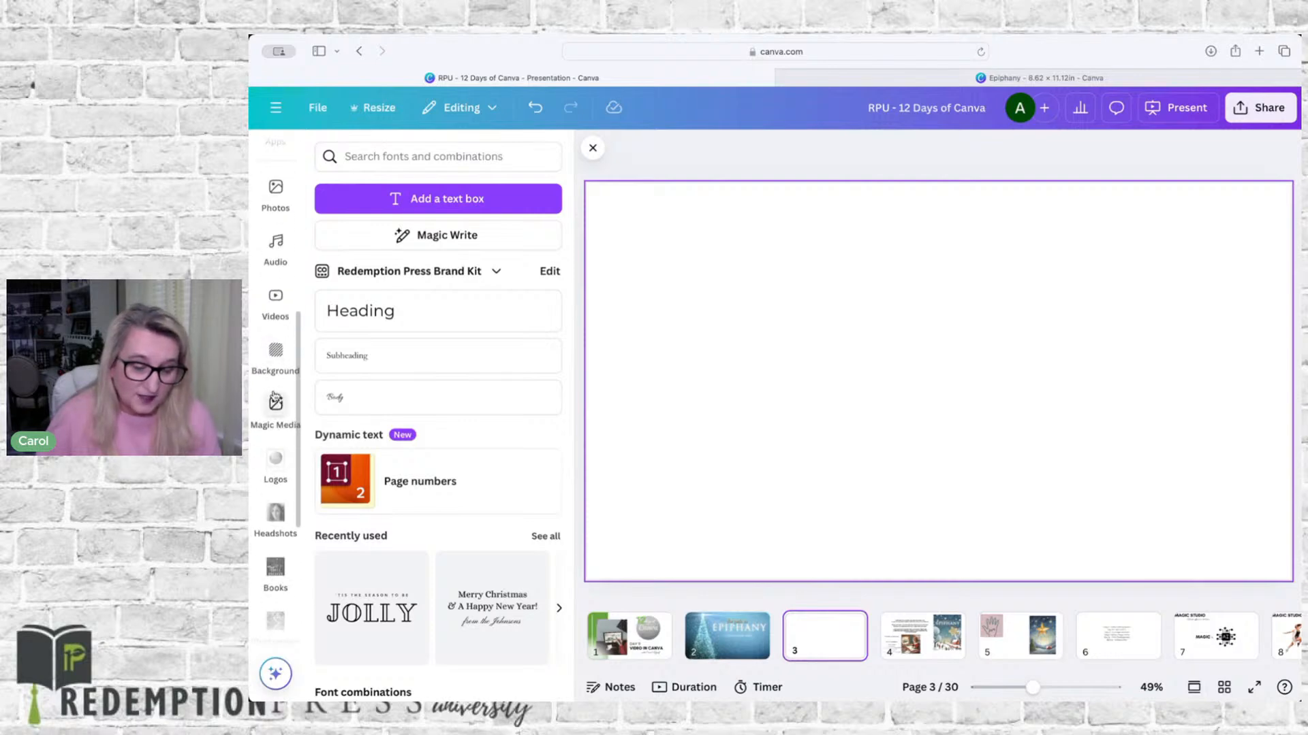
left_click(275, 298)
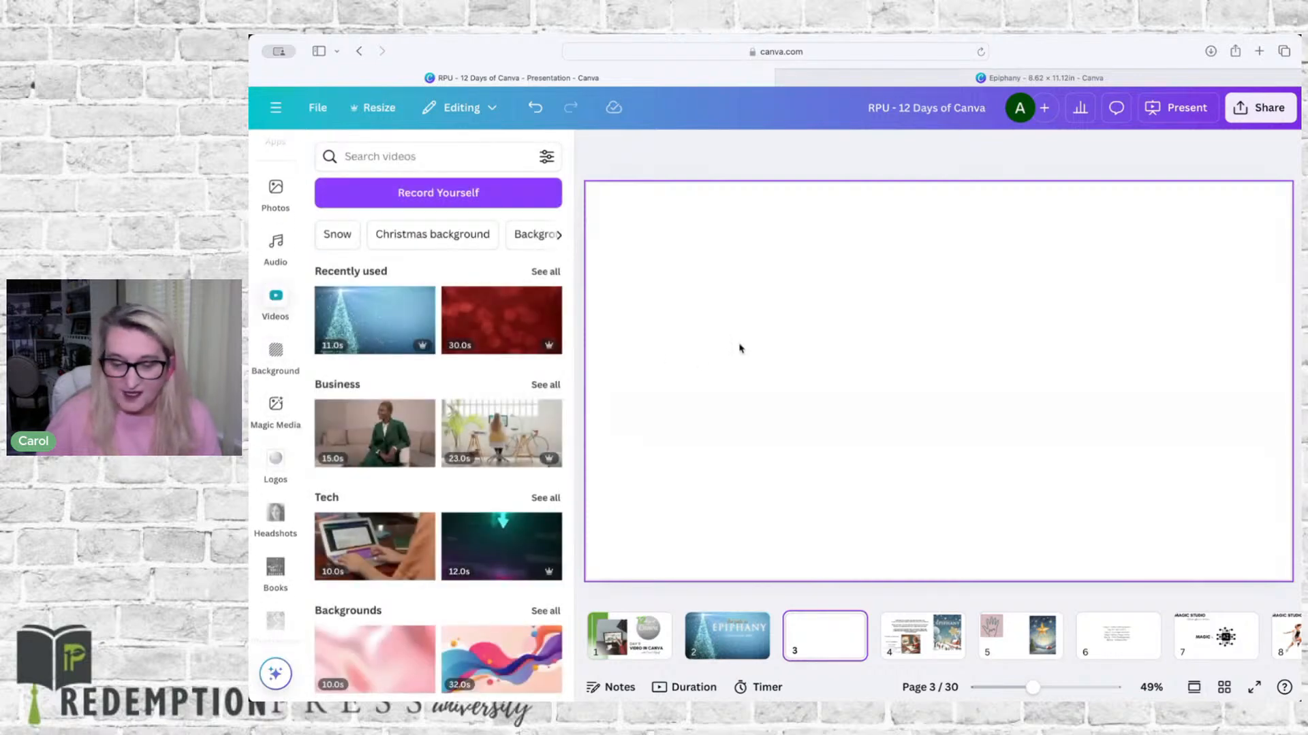
left_click(375, 320)
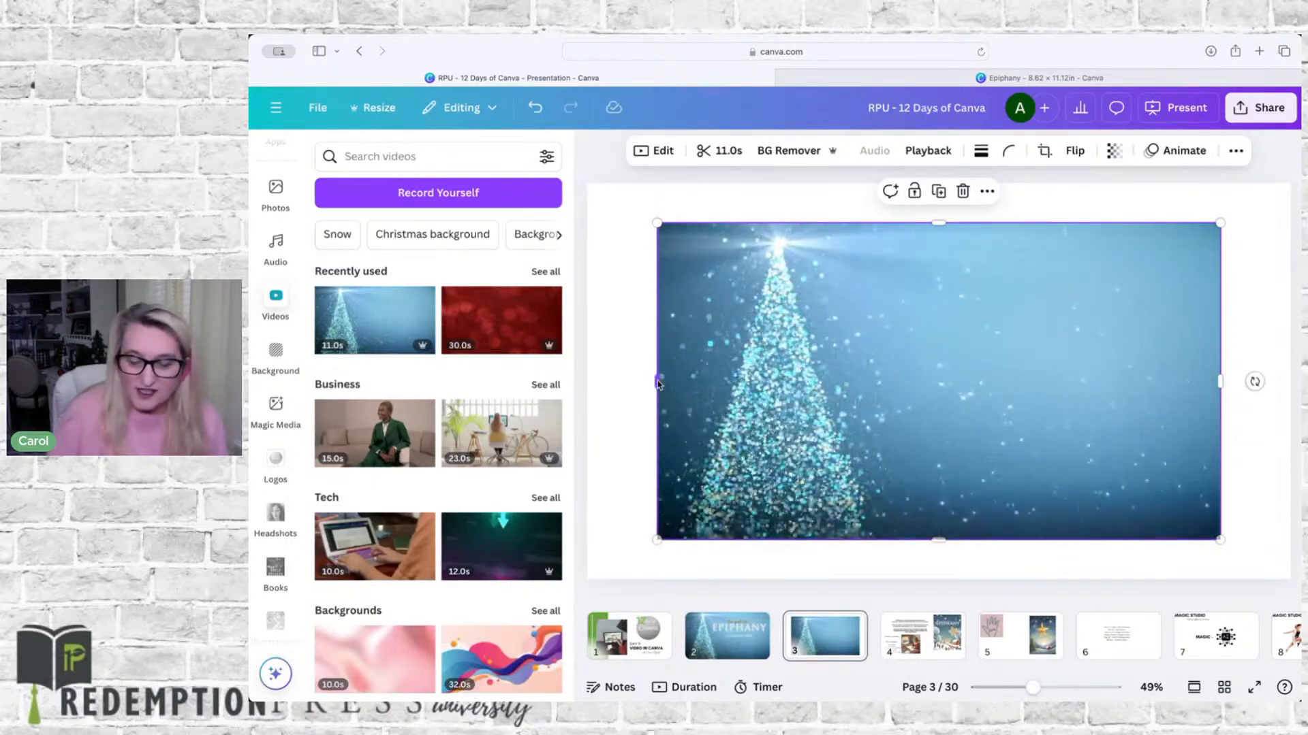
Crop the tree out of the page 3 video, keeping only the starry blue area, and set it as the page background
left_click_drag(657, 382, 876, 382)
left_click_drag(1040, 227, 1037, 288)
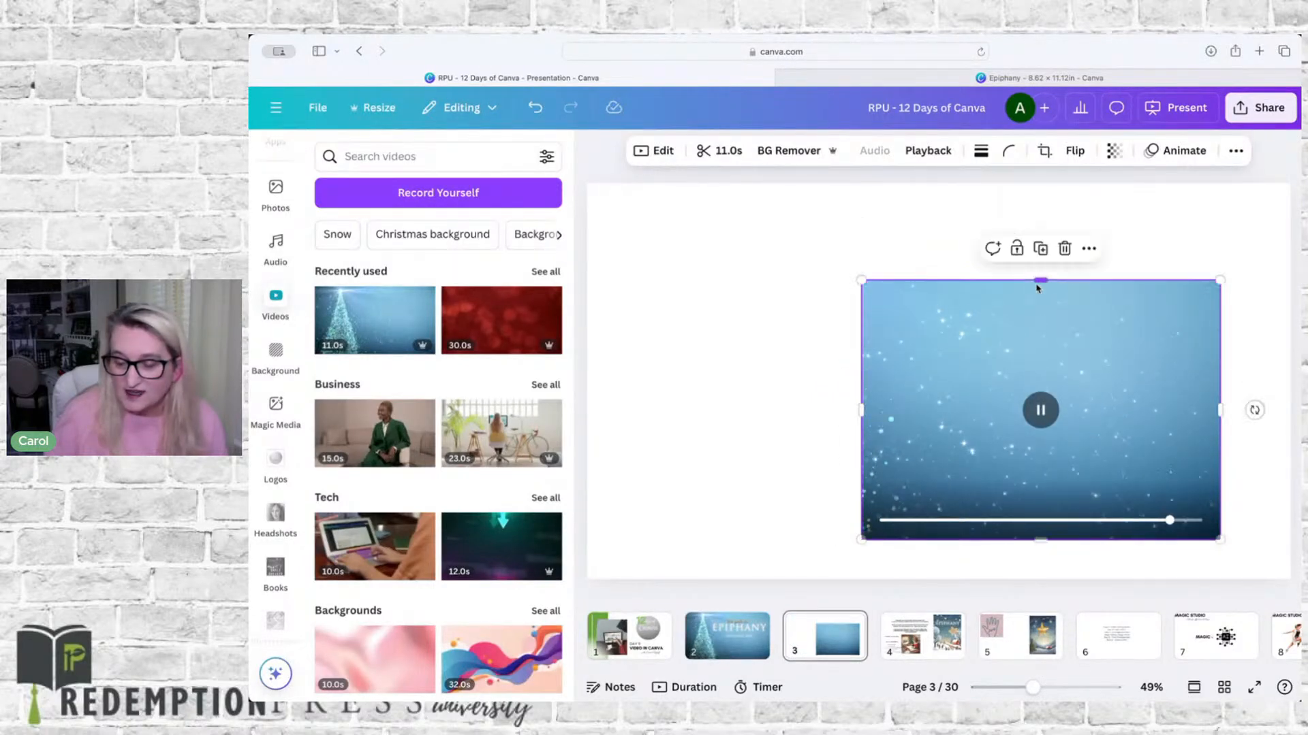
right_click(975, 374)
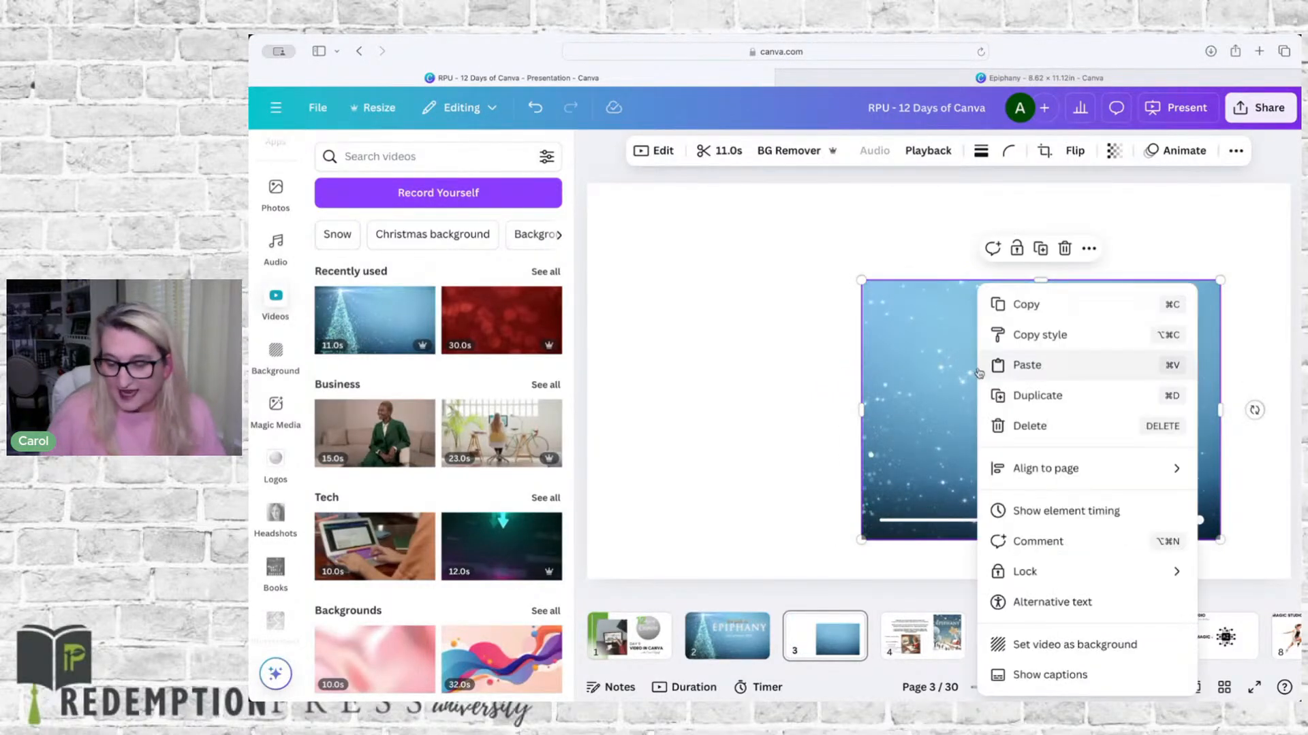
left_click(1037, 646)
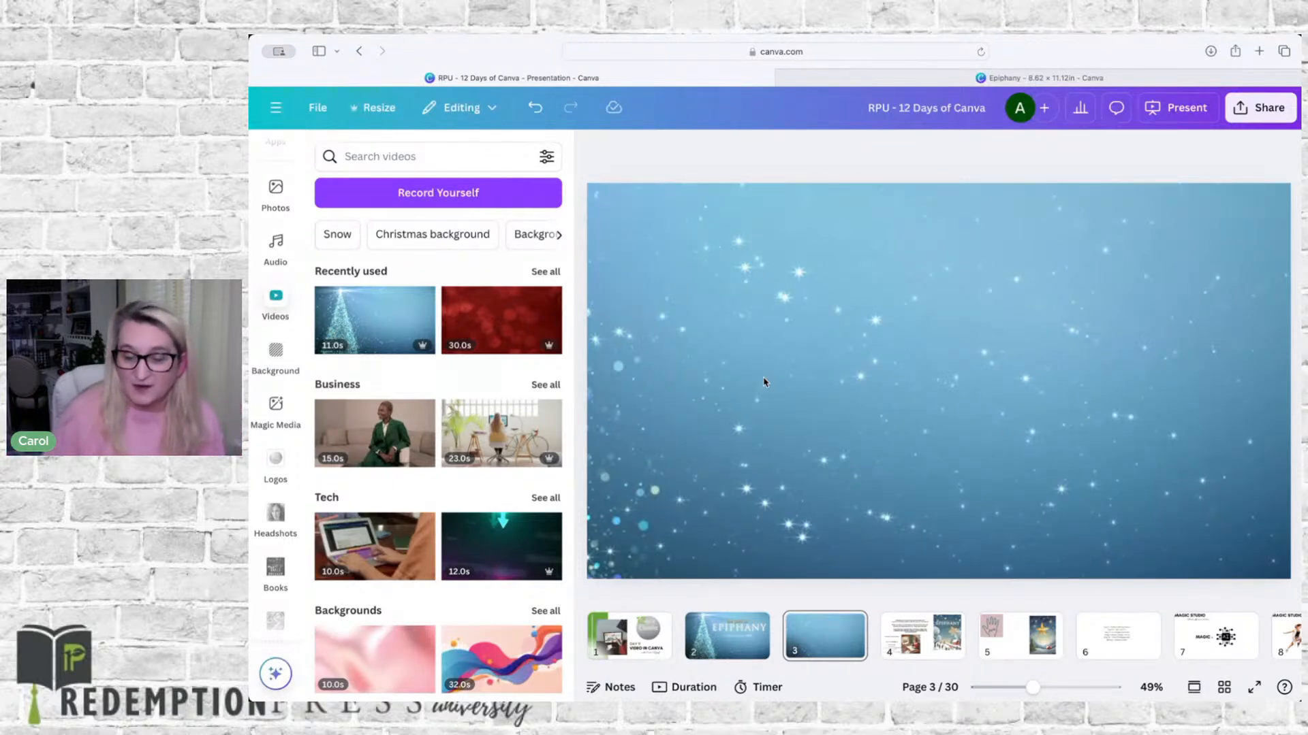
Slow the page 3 background video's playback speed to 0.5
left_click(873, 379)
left_click(939, 380)
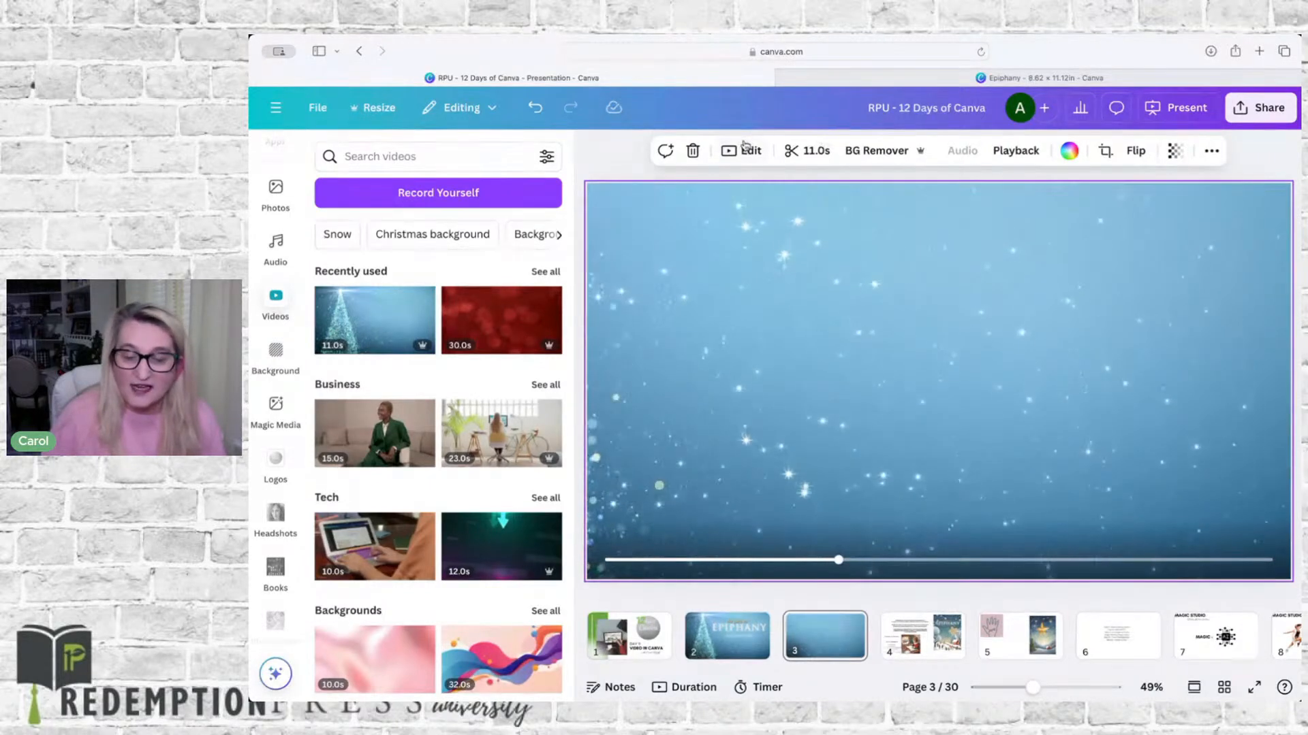
left_click(743, 151)
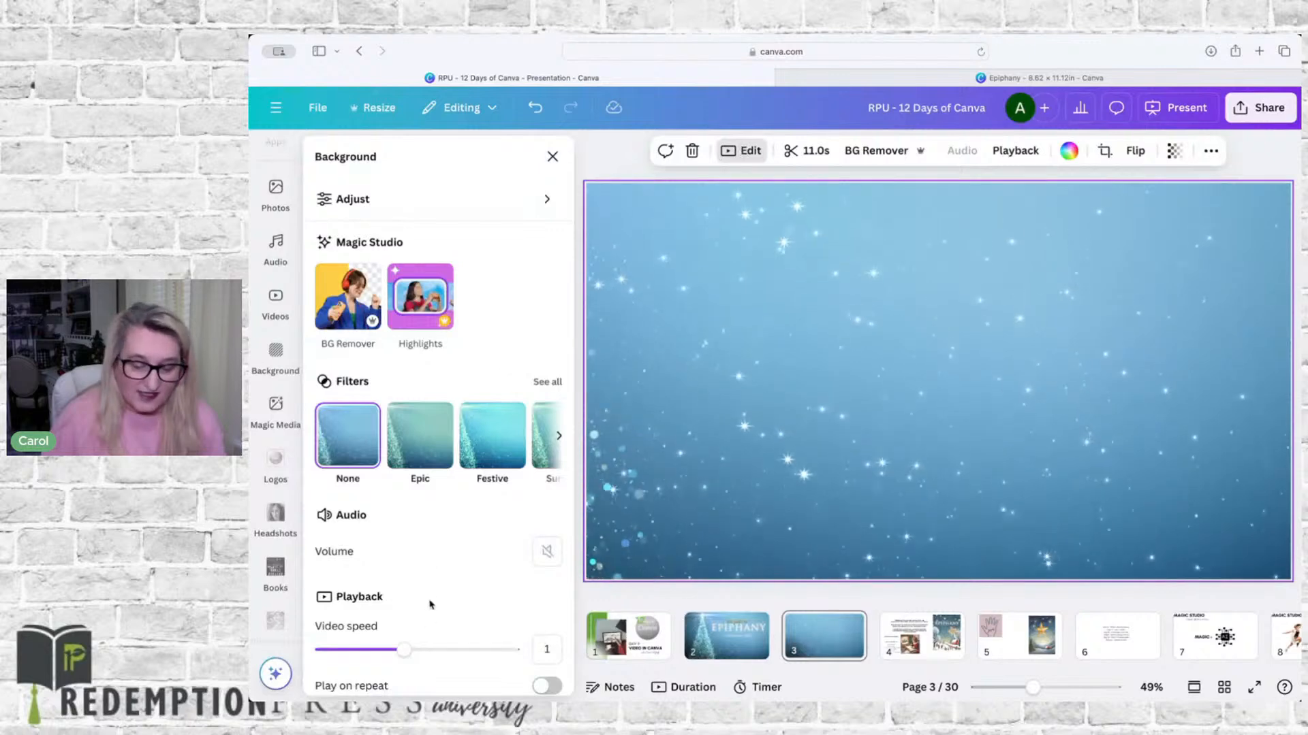
left_click_drag(404, 651, 361, 652)
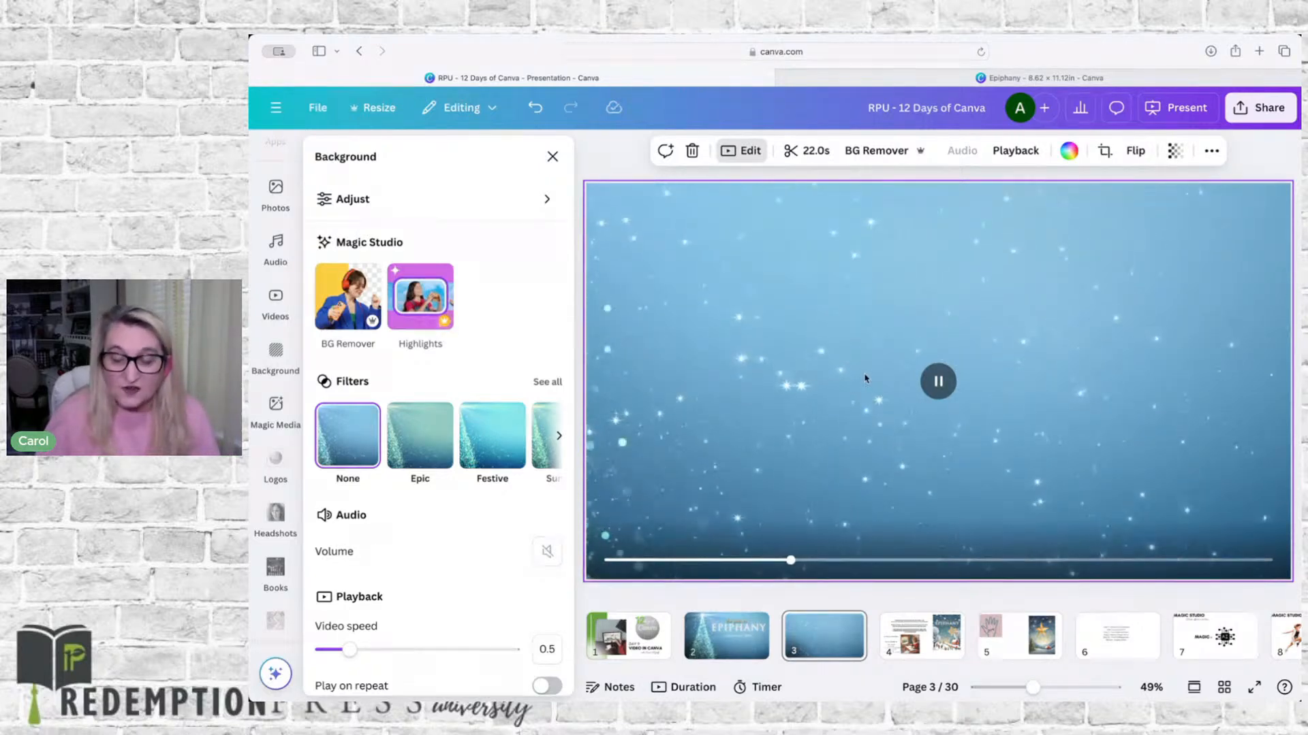
Copy the Christmas poem and the picture of the child writing from page 4 and paste them onto page 3
left_click(922, 631)
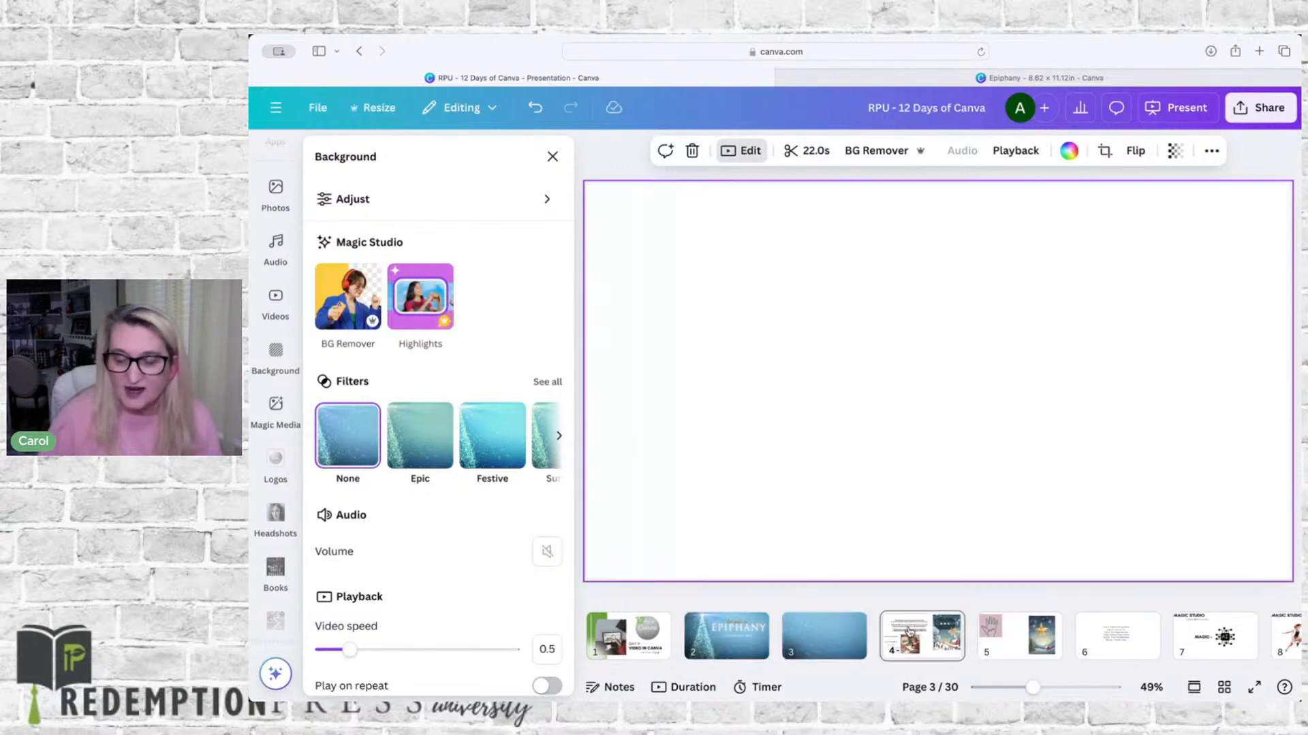
left_click(842, 446)
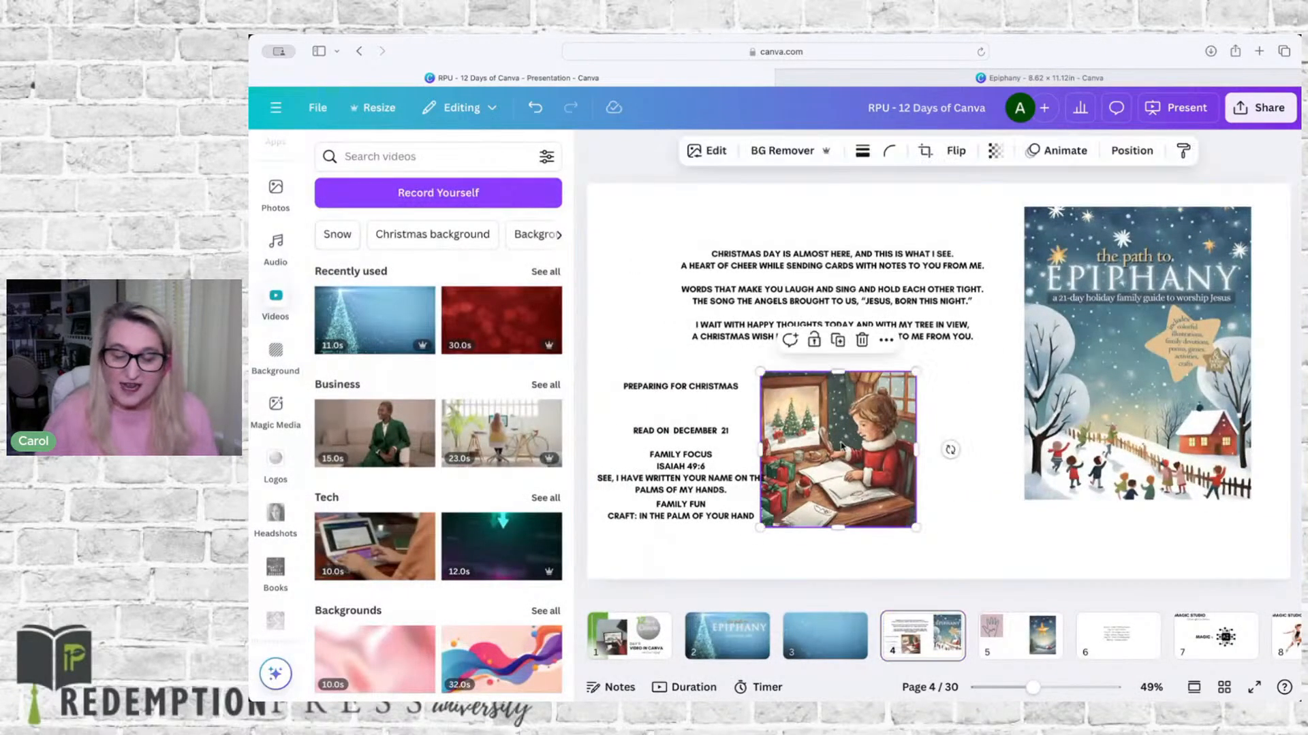
left_click(819, 302, "shift")
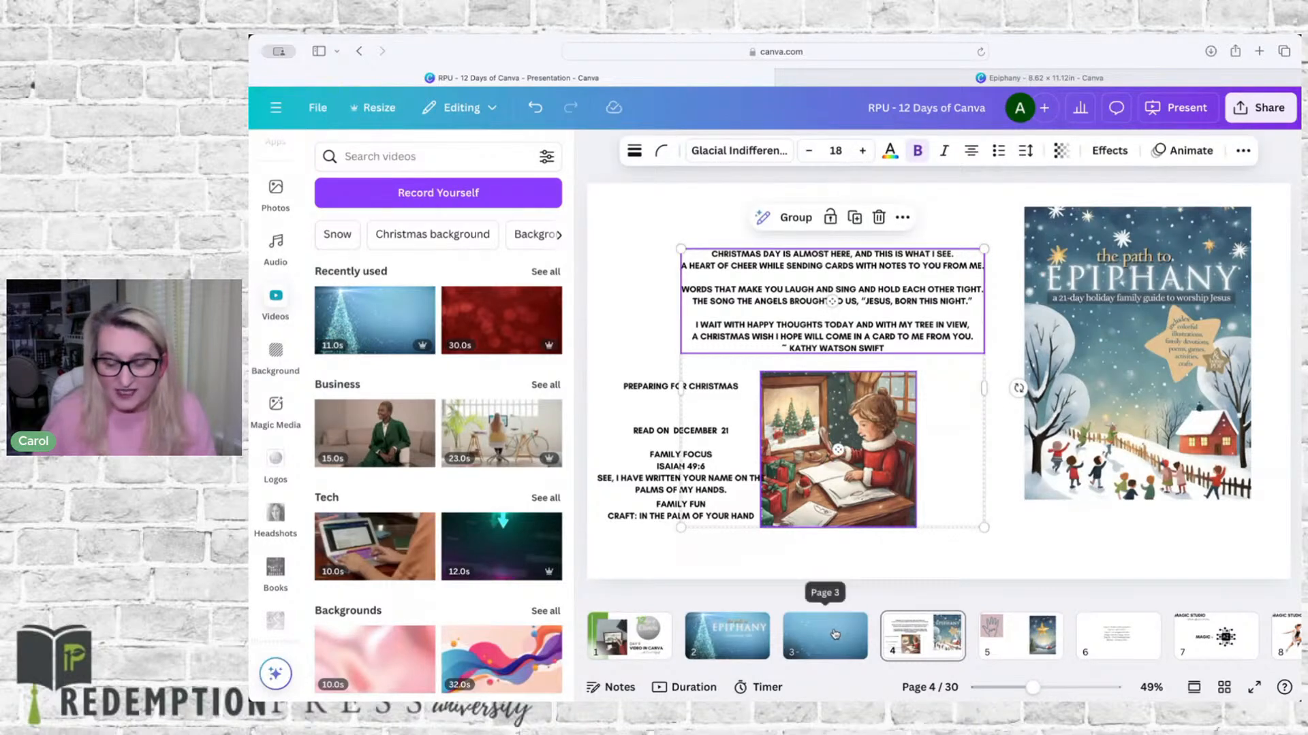
left_click(833, 633)
left_click(1081, 392)
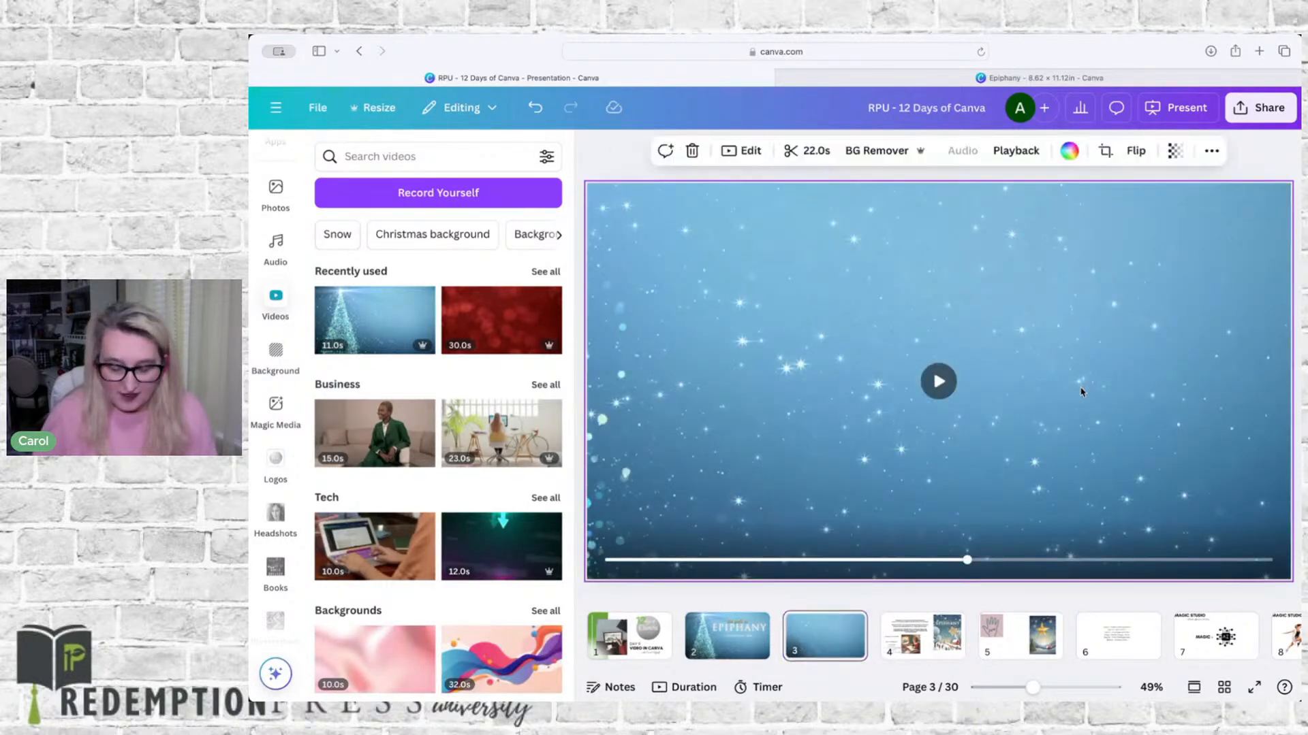
key("ctrl+v")
left_click(1087, 407)
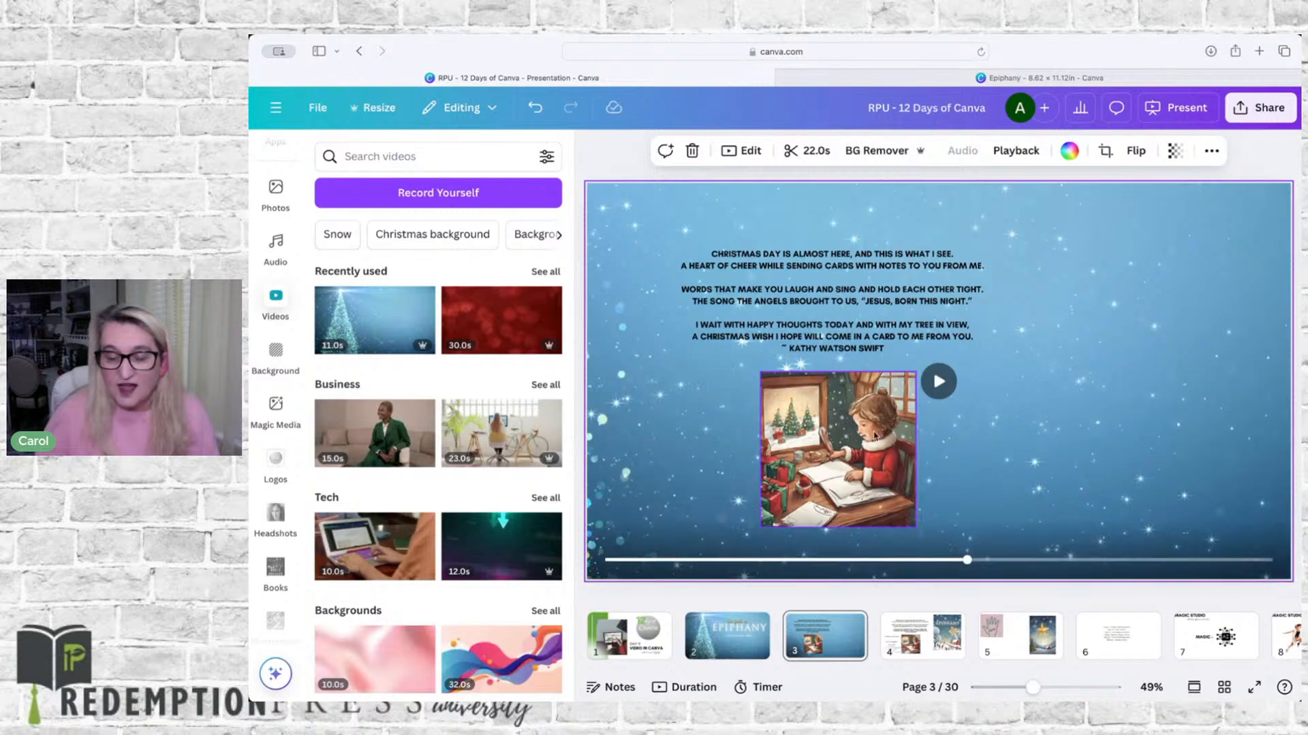
Arrange page 3 with the child picture on the right side of the page and the poem on the left
left_click(842, 438)
left_click_drag(843, 438, 1134, 322)
left_click_drag(890, 301, 836, 314)
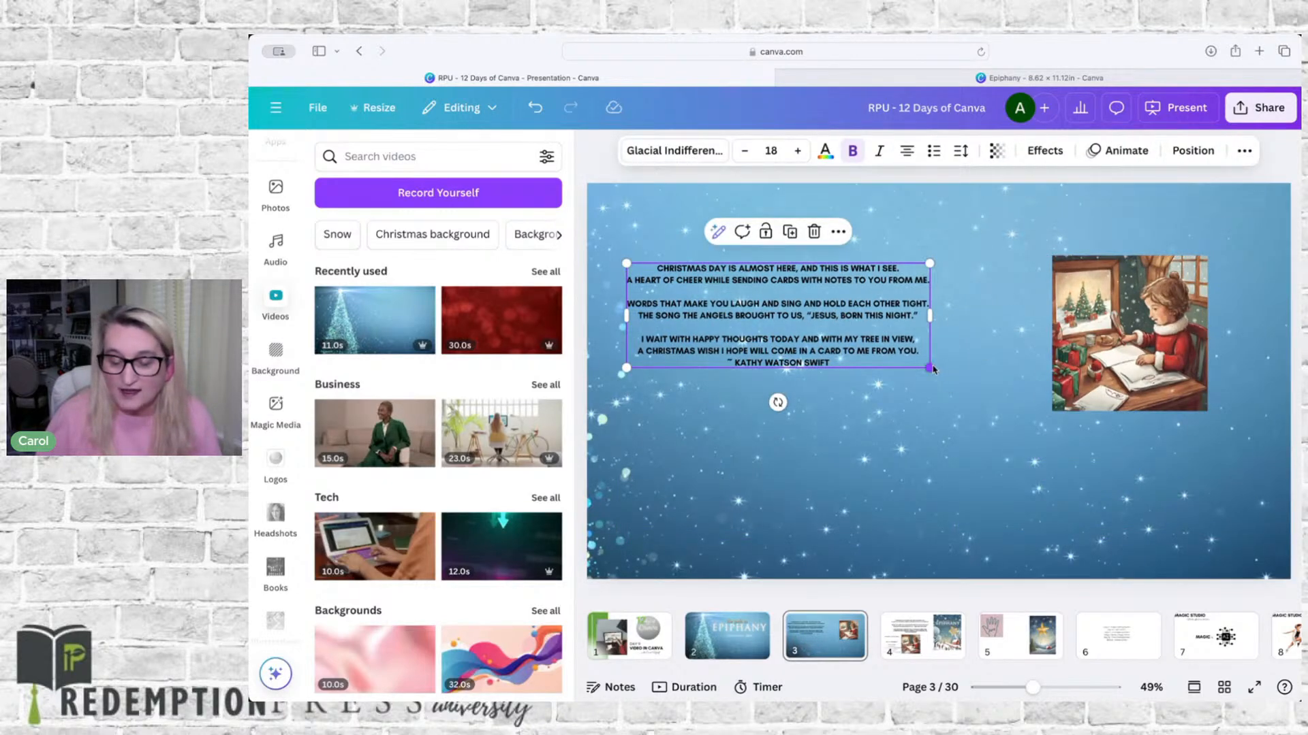
Enlarge the poem text on page 3 to size 23.2 and color it white
left_click_drag(930, 370, 976, 410)
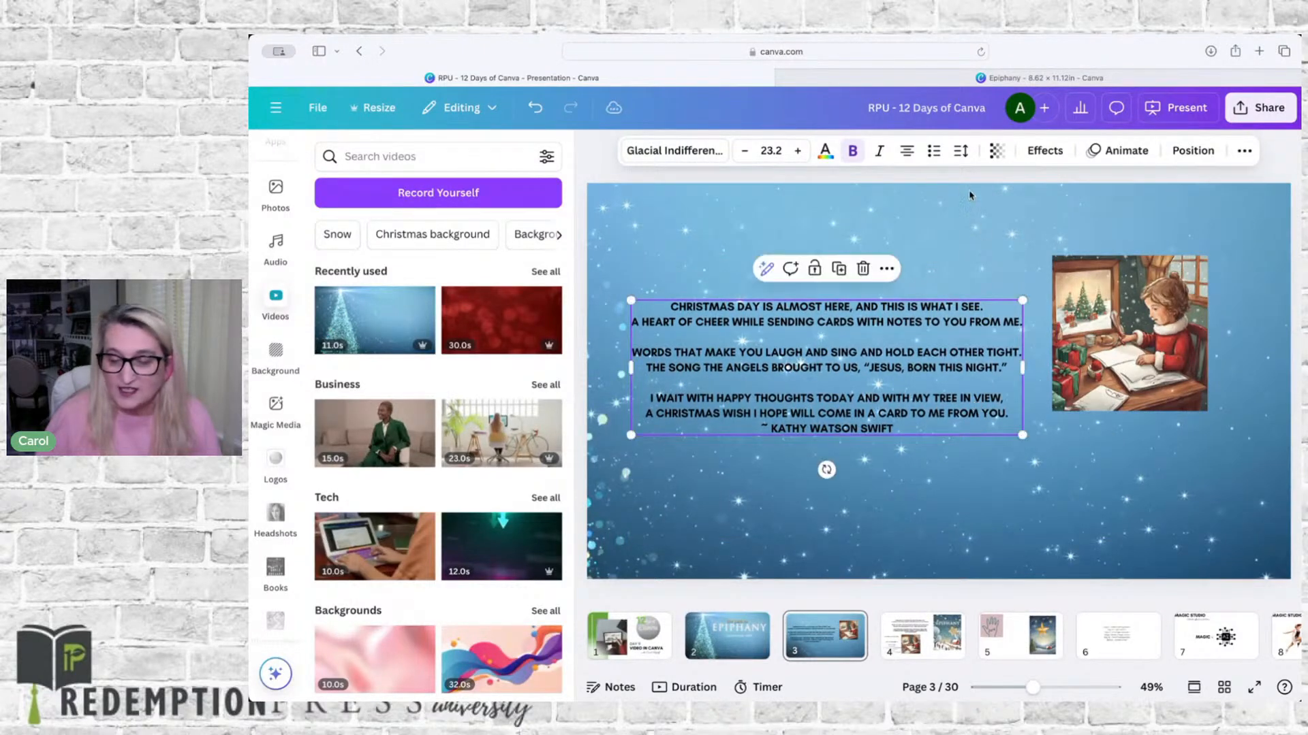
left_click(826, 151)
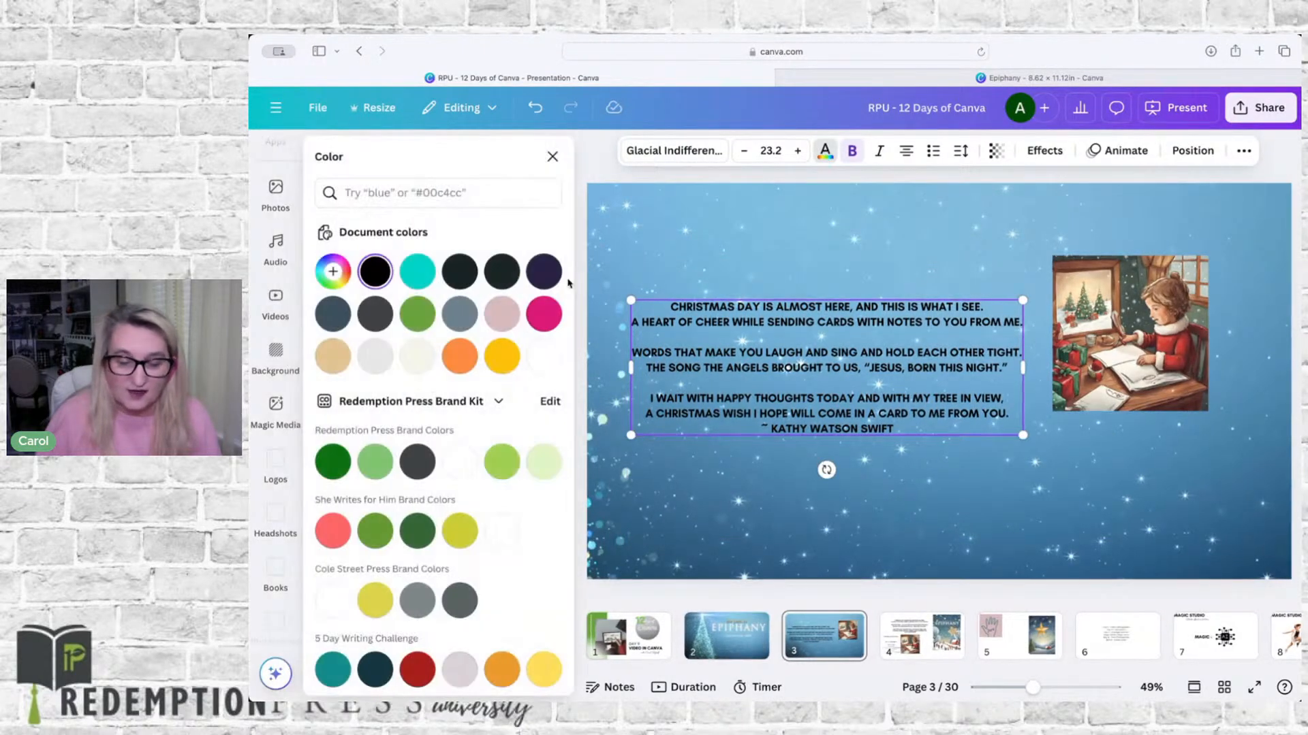
left_click(539, 358)
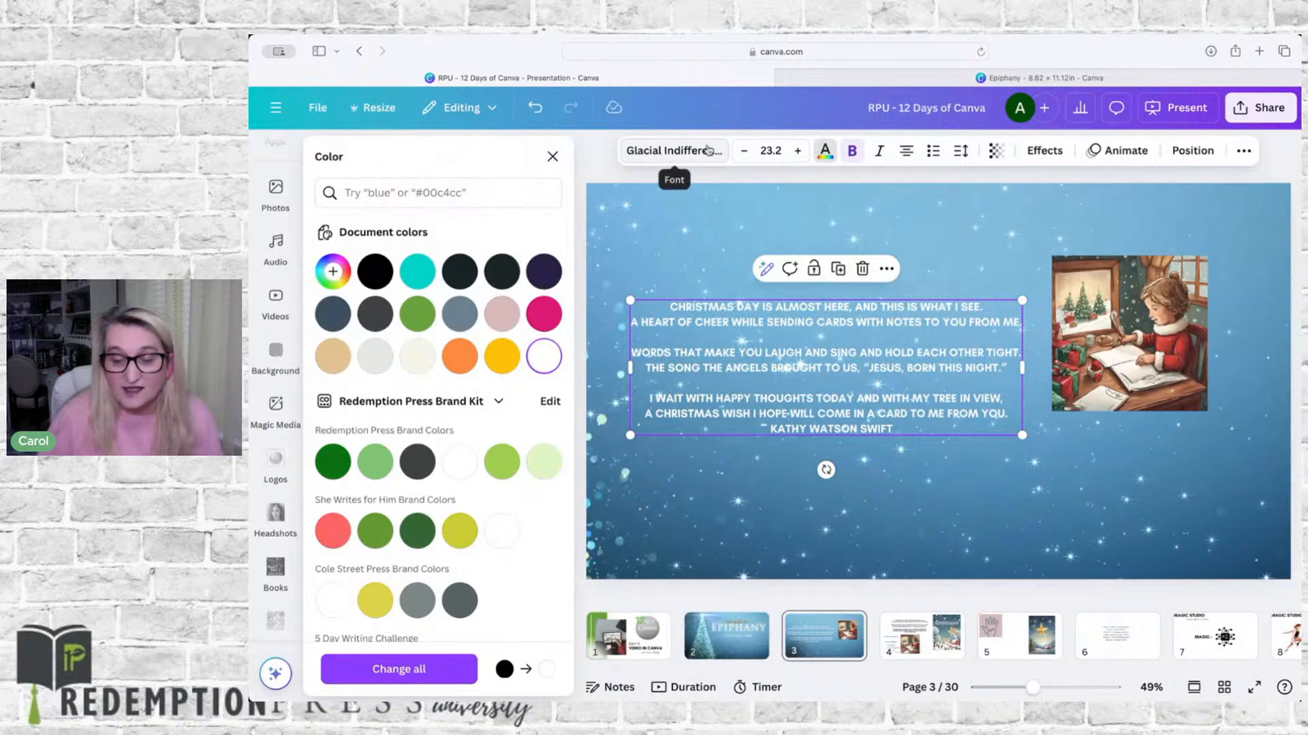
Change the font of the page 3 poem to One Little Font and turn off its uppercase formatting
left_click(701, 153)
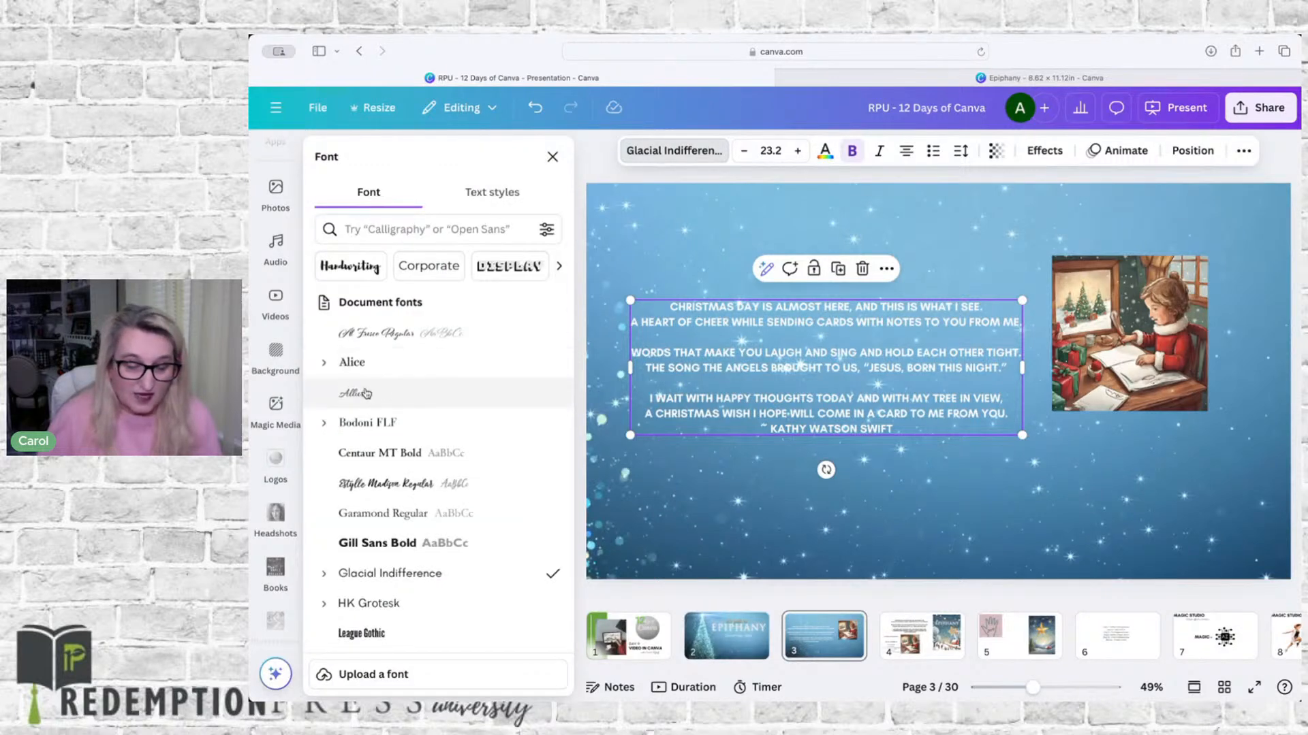
scroll(371, 419, "down", 4)
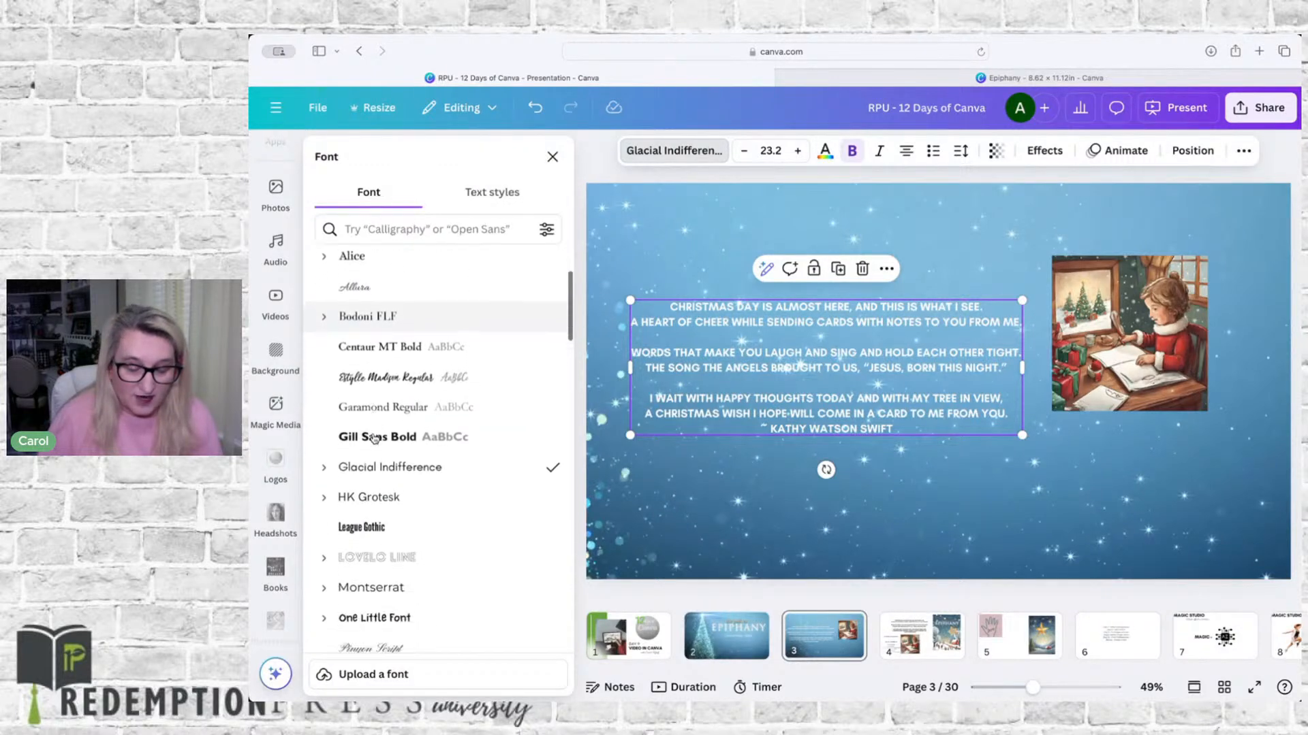
scroll(373, 438, "down", 5)
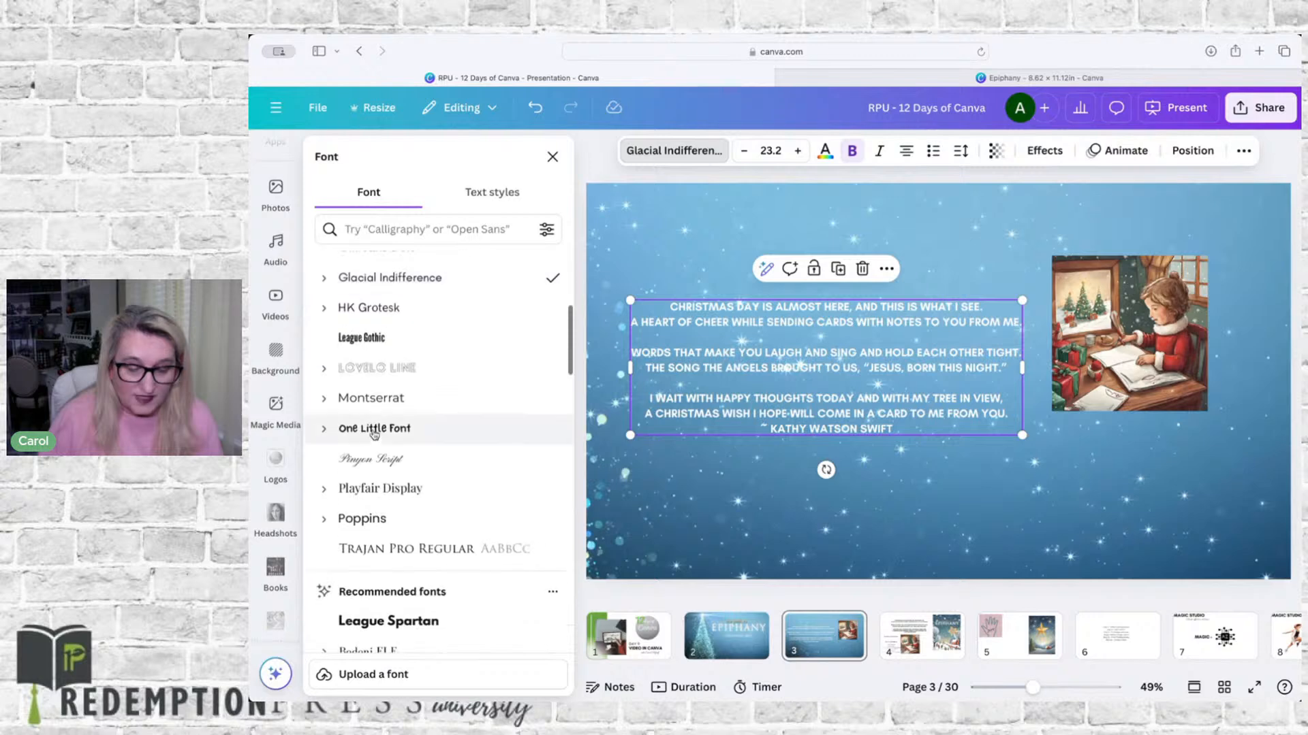
left_click(374, 427)
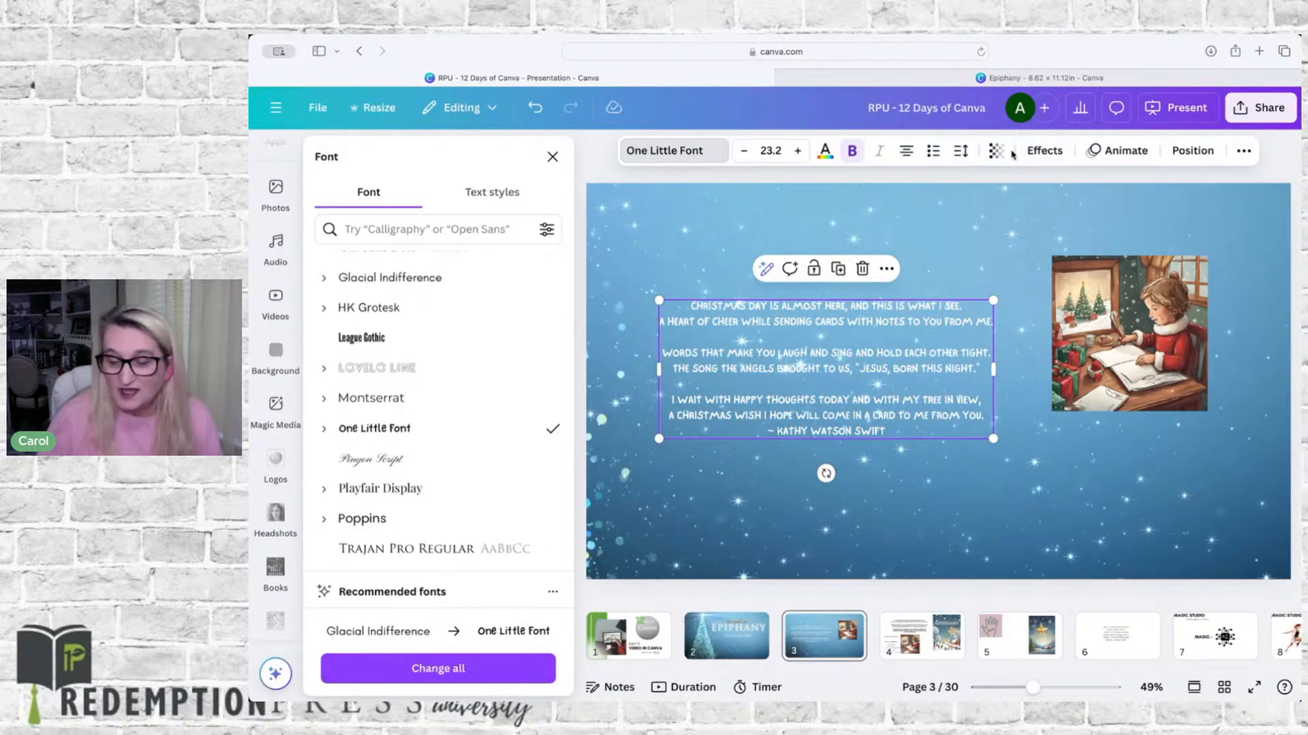
left_click(1039, 151)
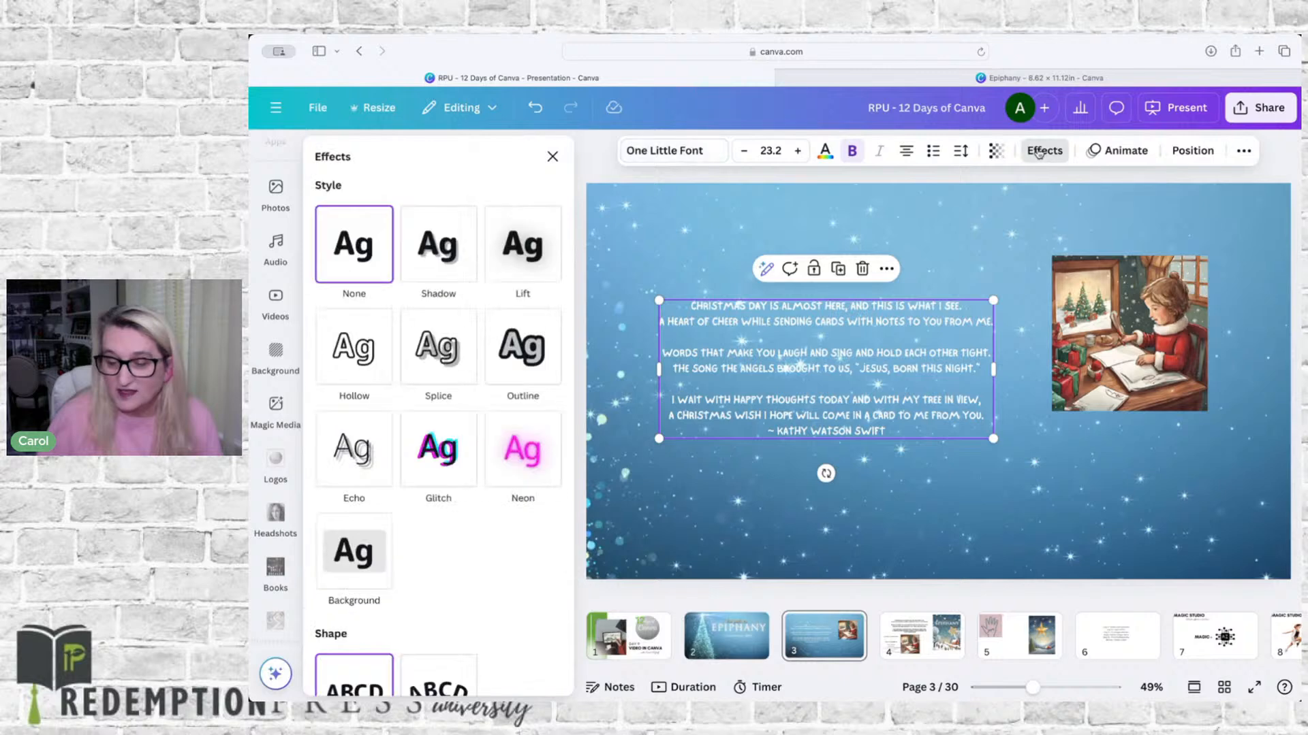
left_click(1244, 151)
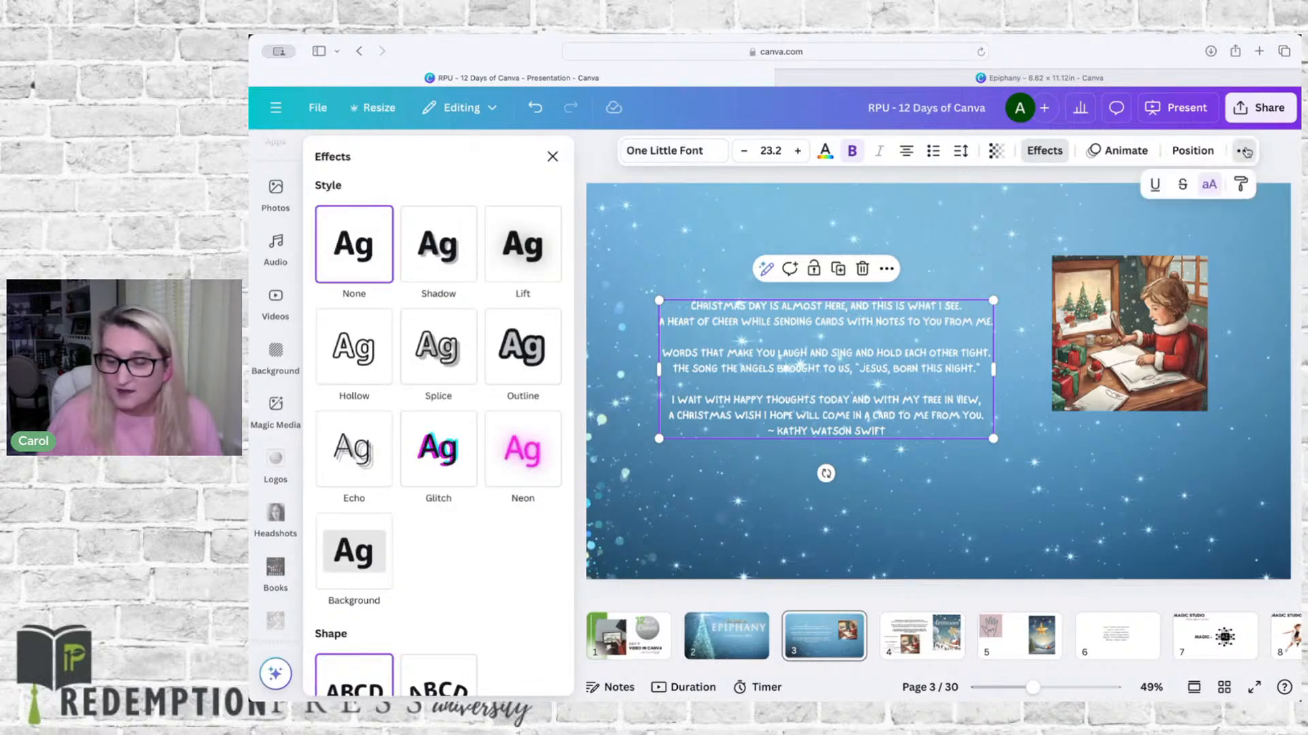
left_click(1209, 185)
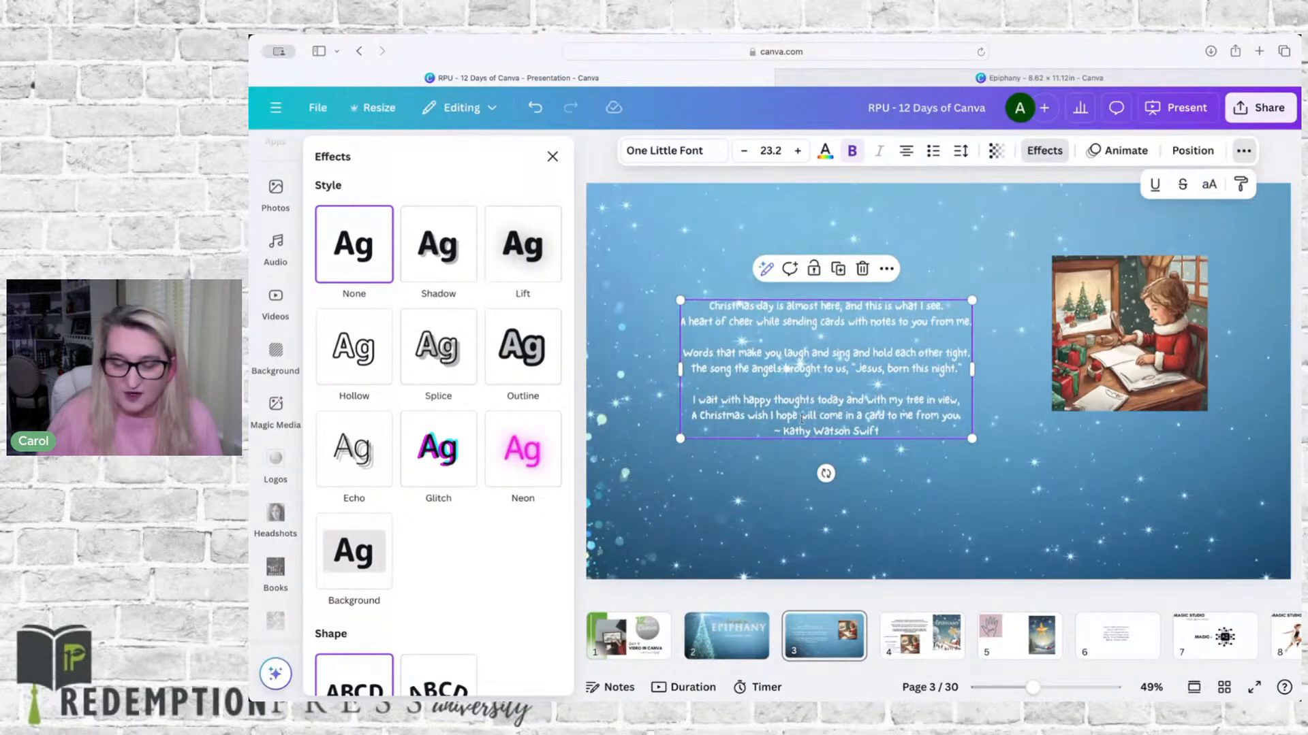
Insert a blank line between the poem's last verse and the author credit
double_click(962, 416)
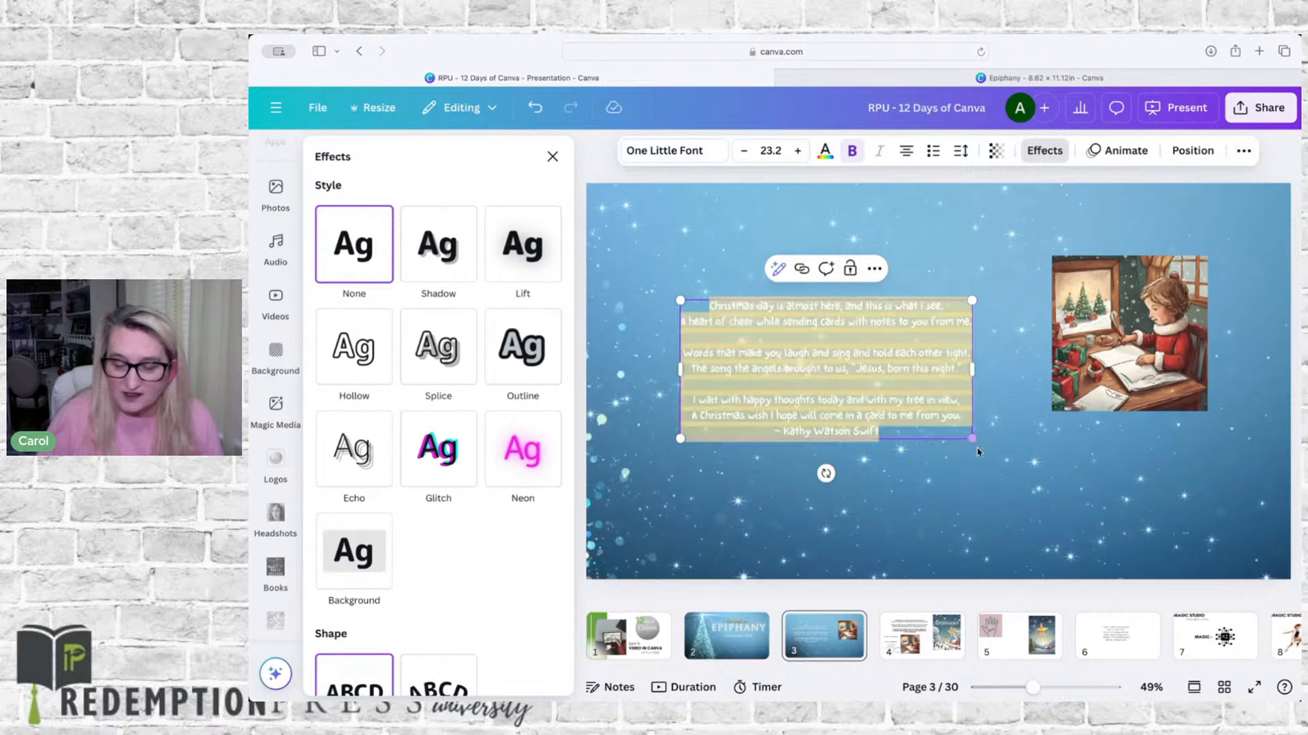
left_click(965, 418)
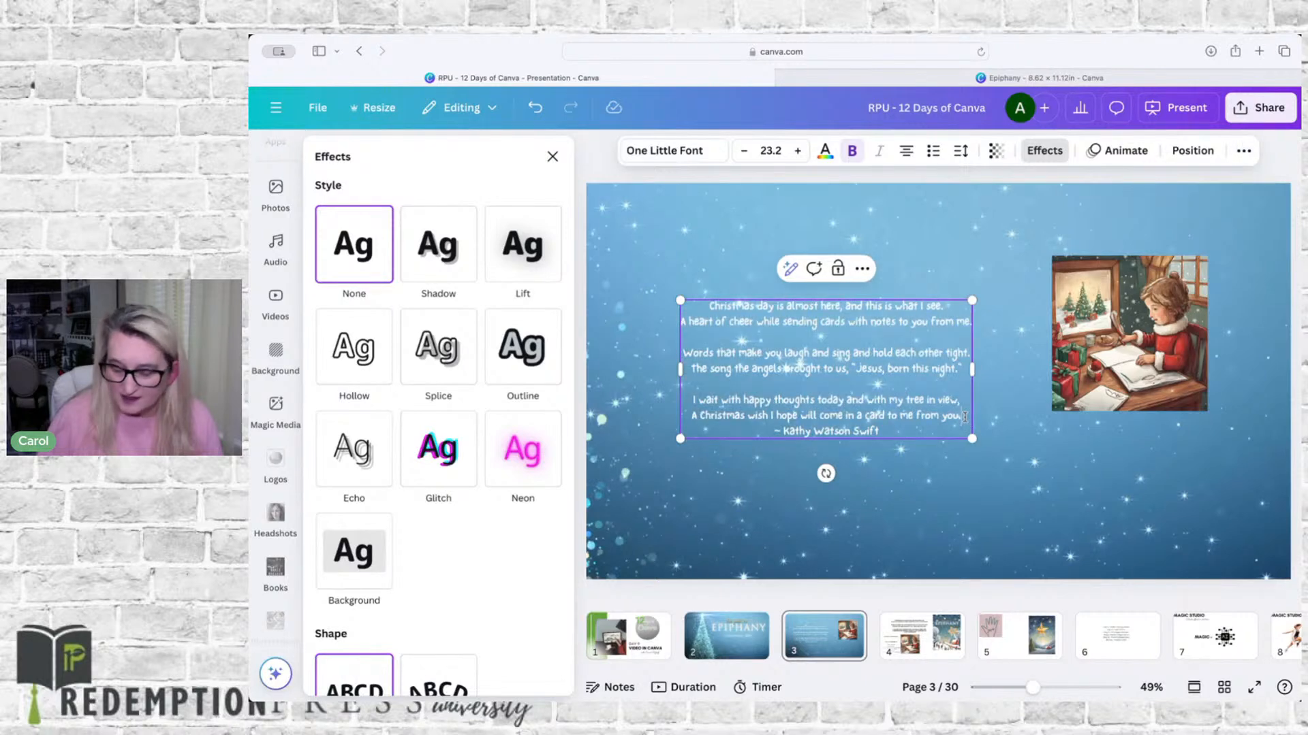
key("Return")
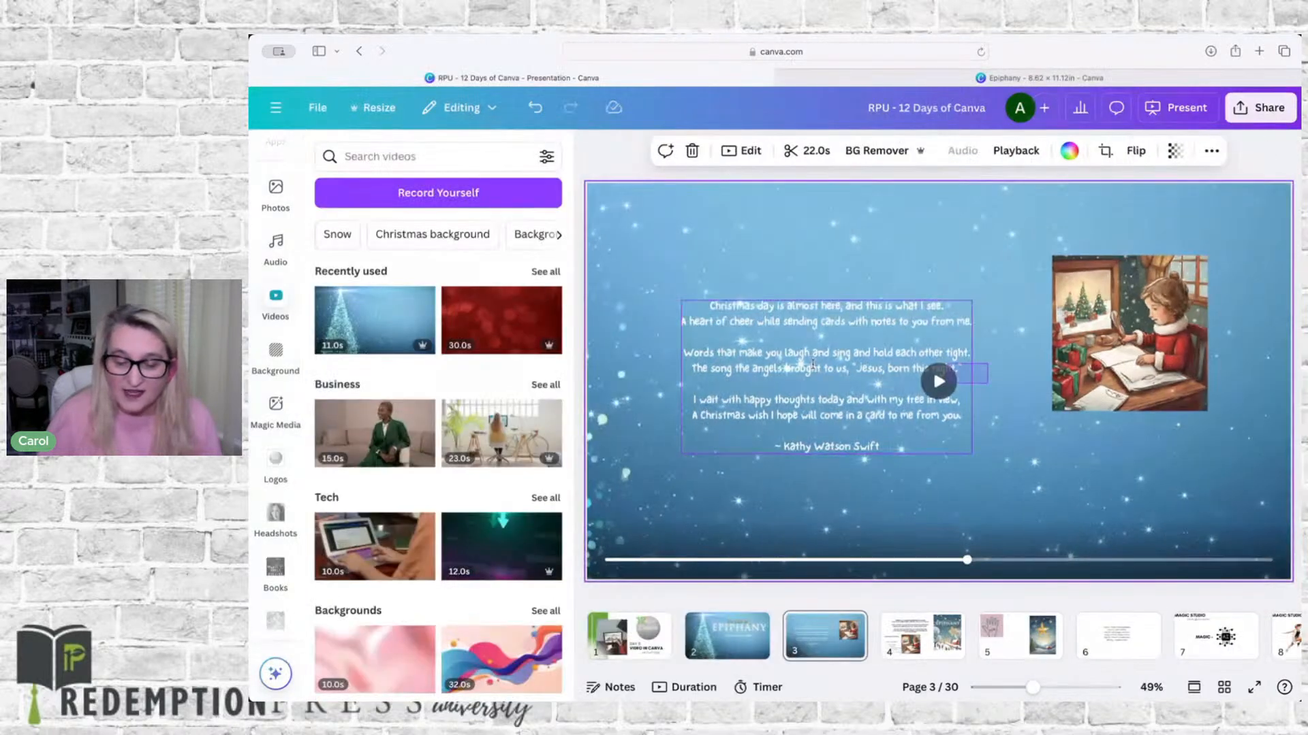
Move the poem toward the left side of page 3 and enlarge it to text size 32.1
left_click(802, 321)
left_click_drag(799, 314, 726, 289)
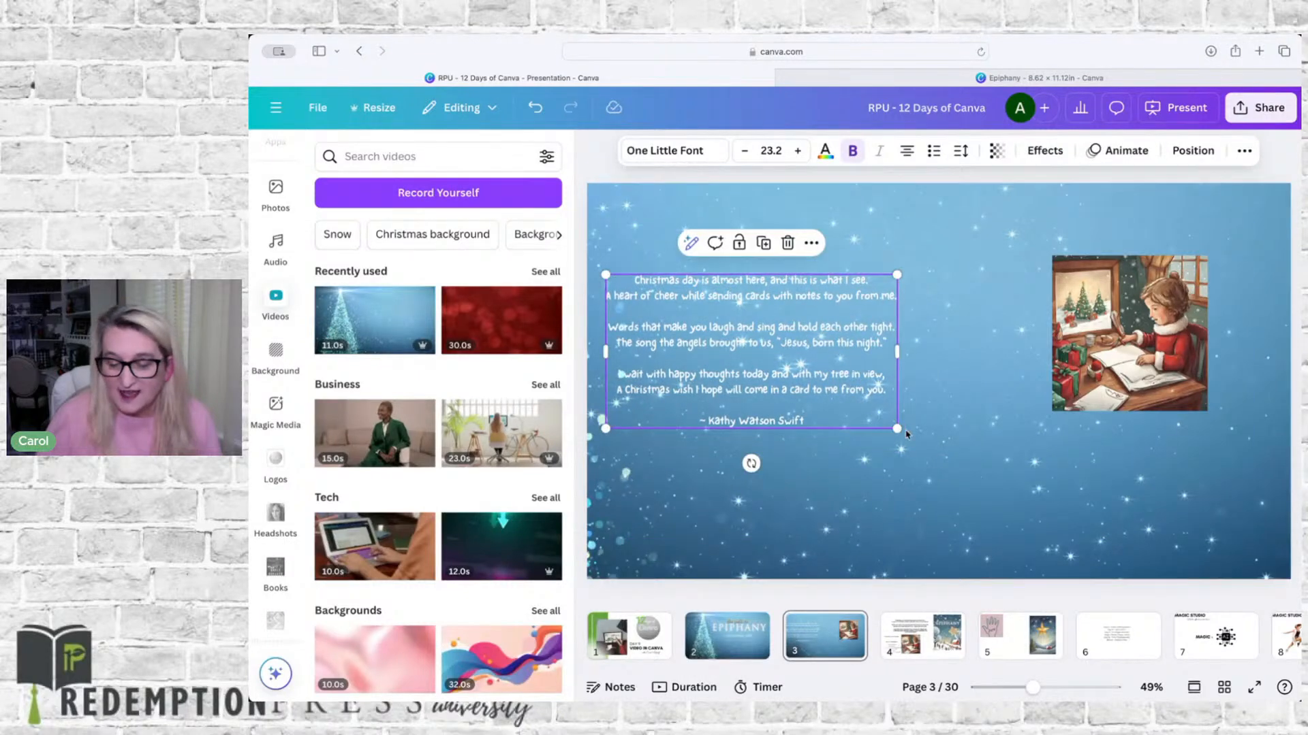
left_click_drag(899, 432, 1009, 489)
left_click_drag(851, 368, 855, 360)
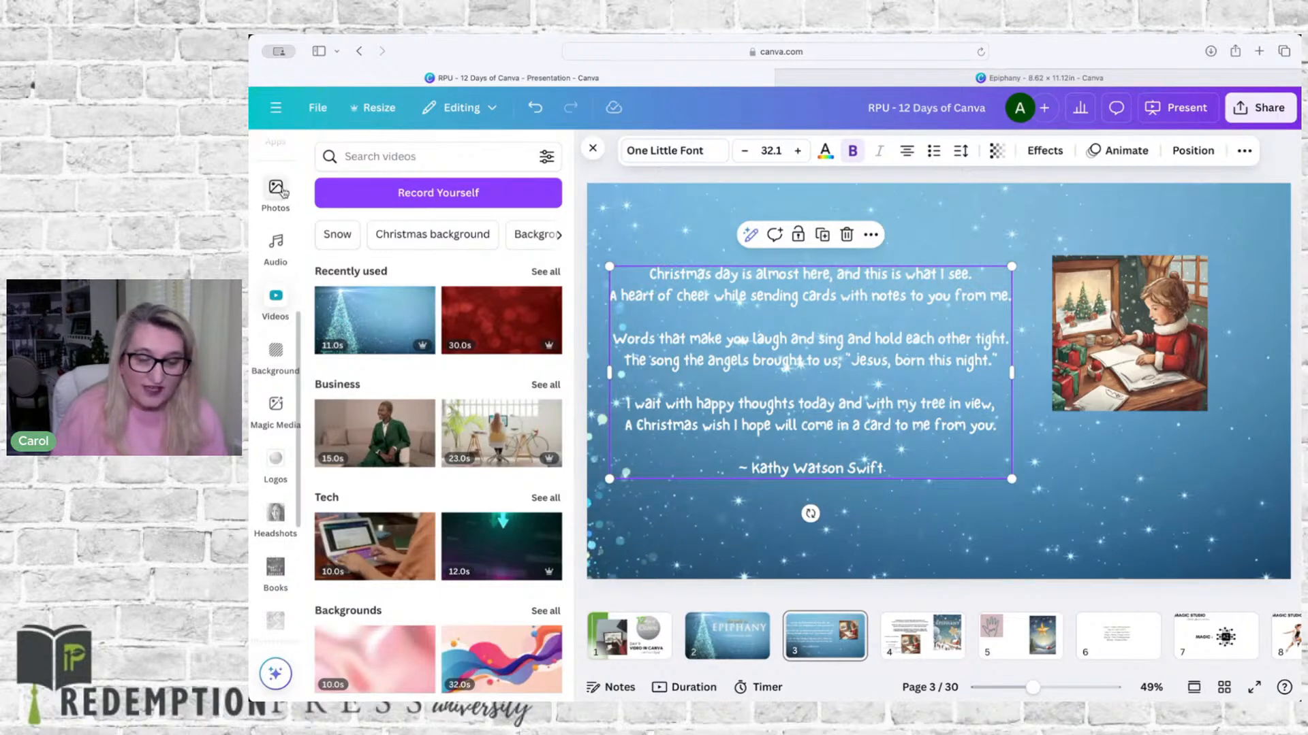
Search the elements library for "Fram", look over the results and clear the search
scroll(275, 272, "up", 5)
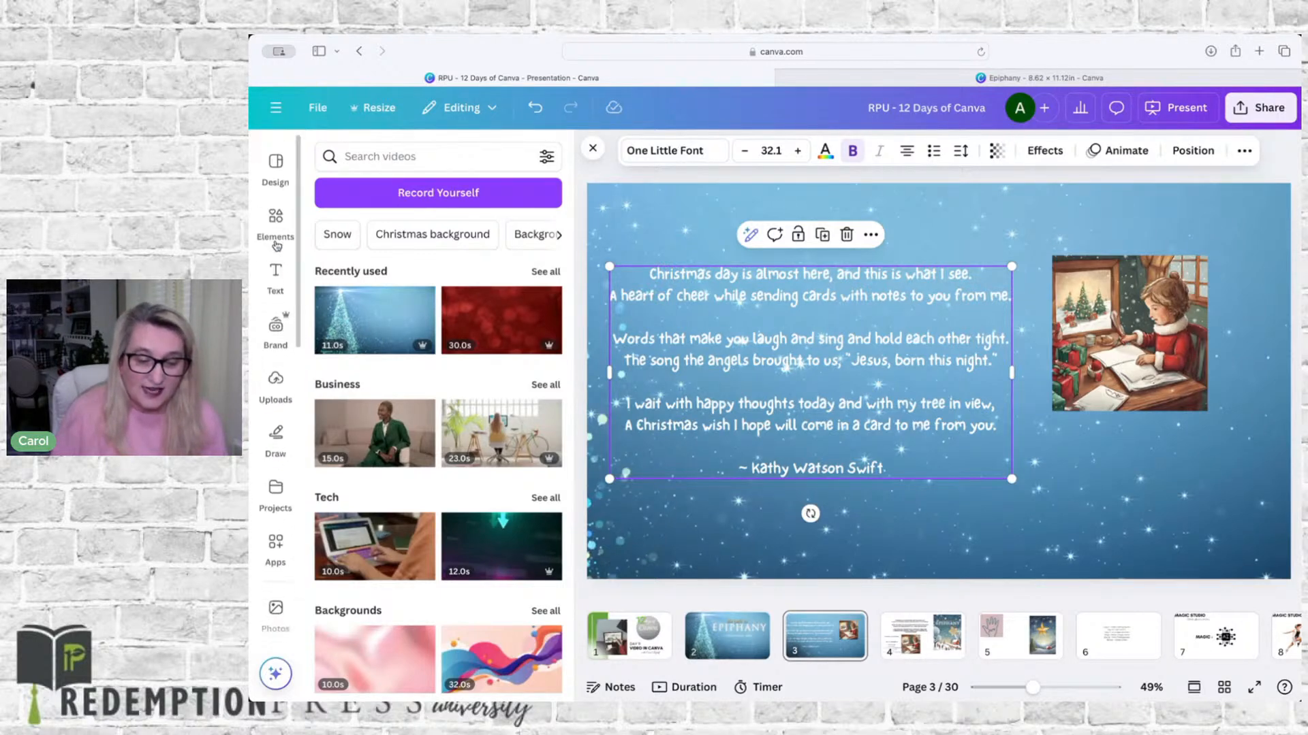
left_click(275, 211)
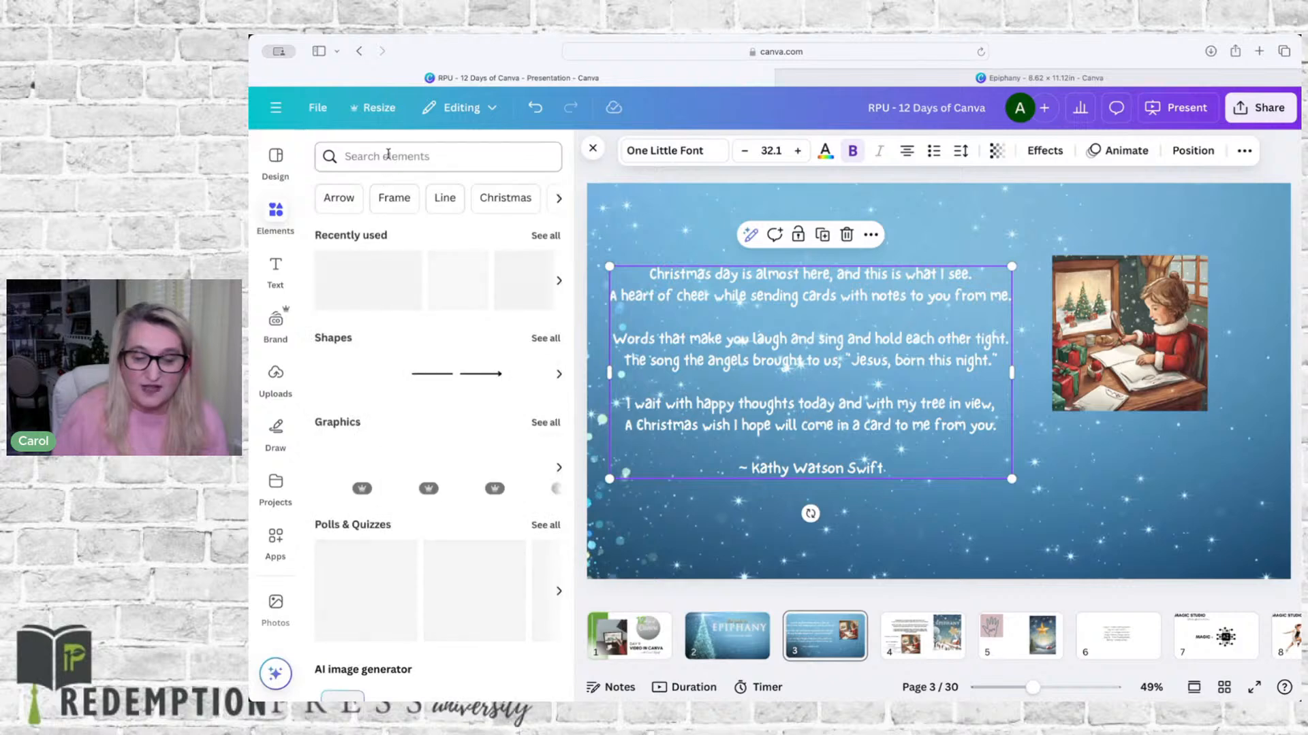
left_click(348, 156)
type("Fram")
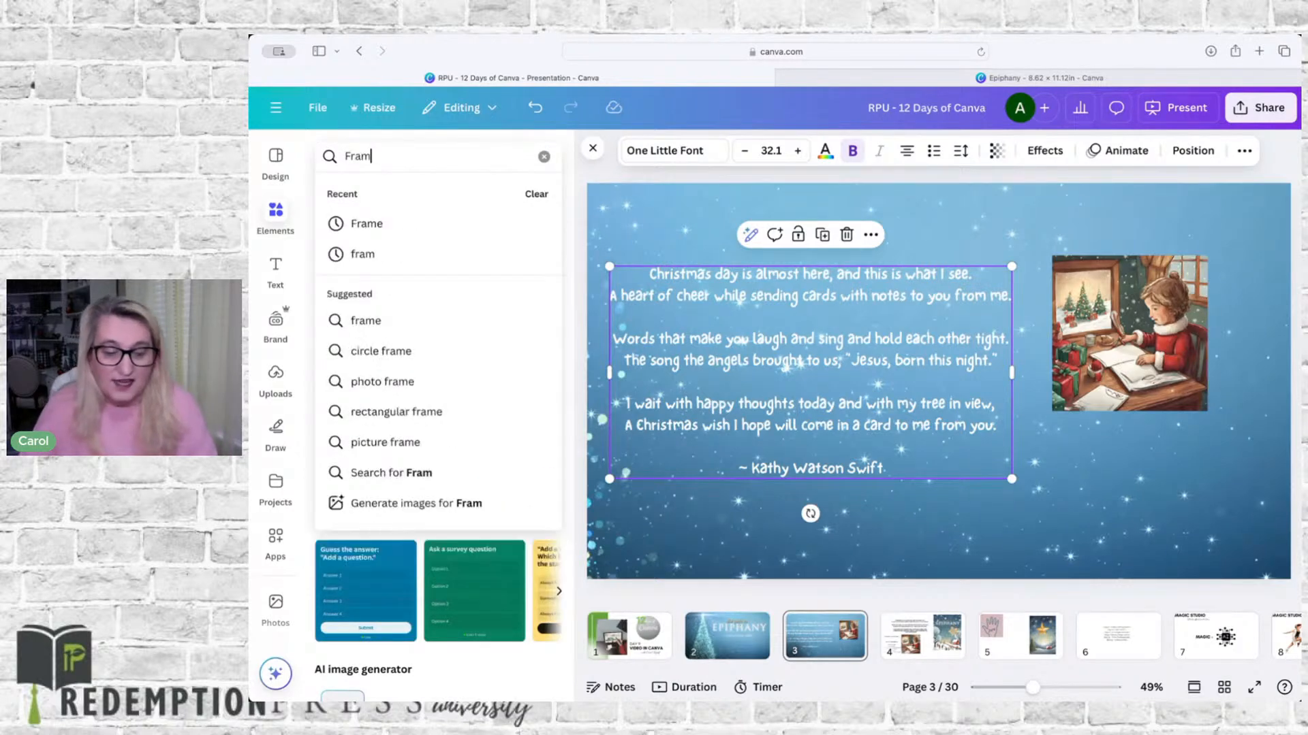
key("Return")
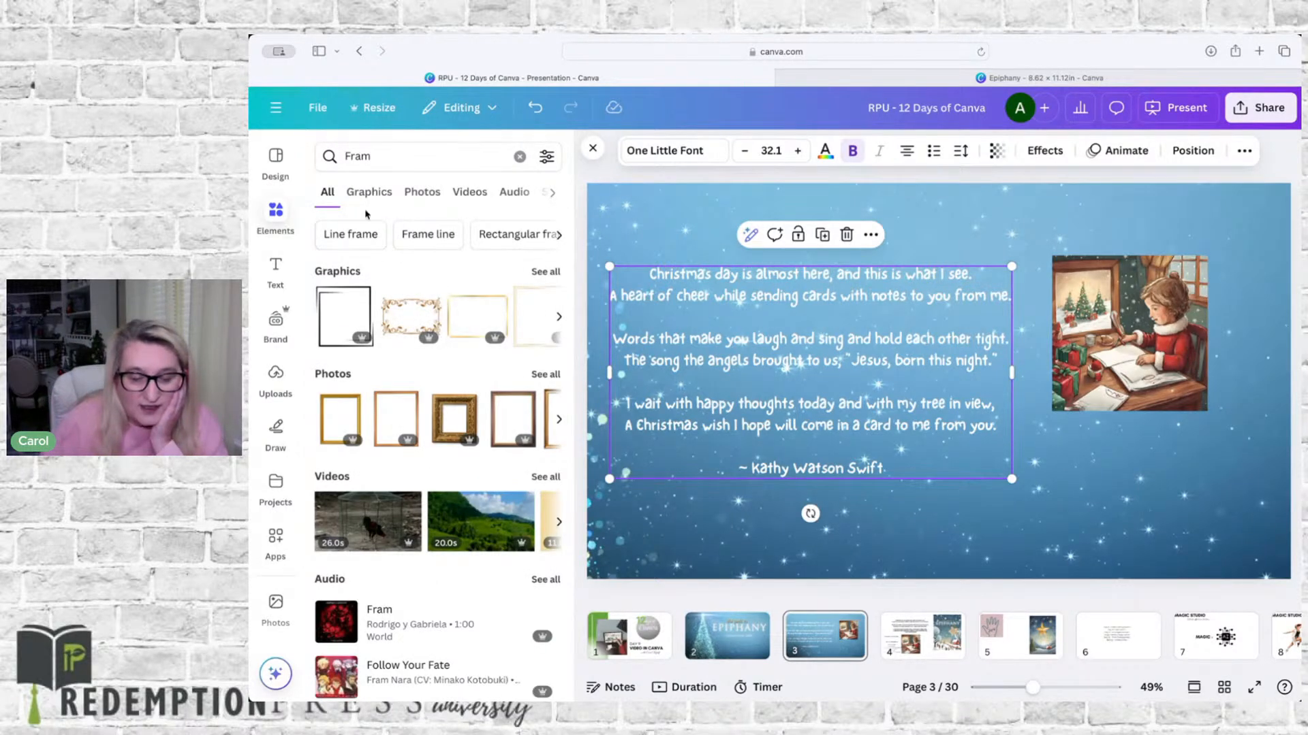
scroll(380, 393, "down", 1)
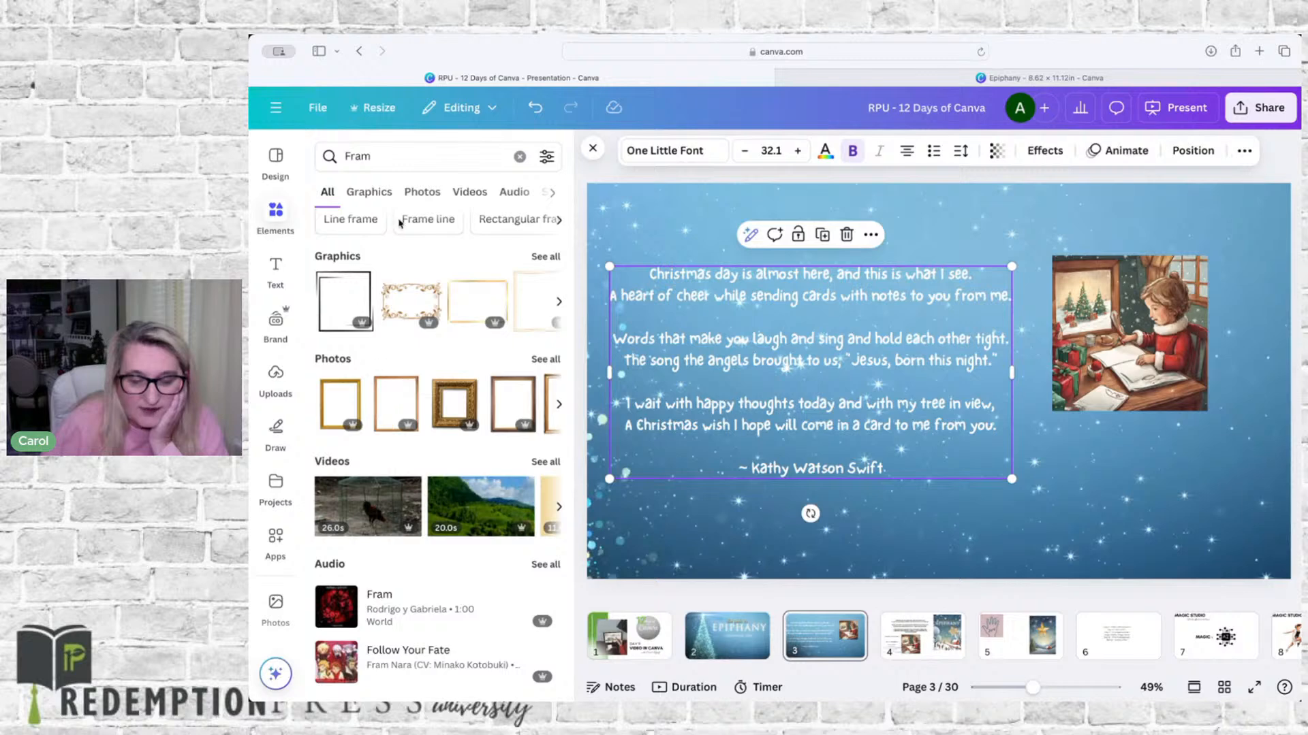
left_click(519, 156)
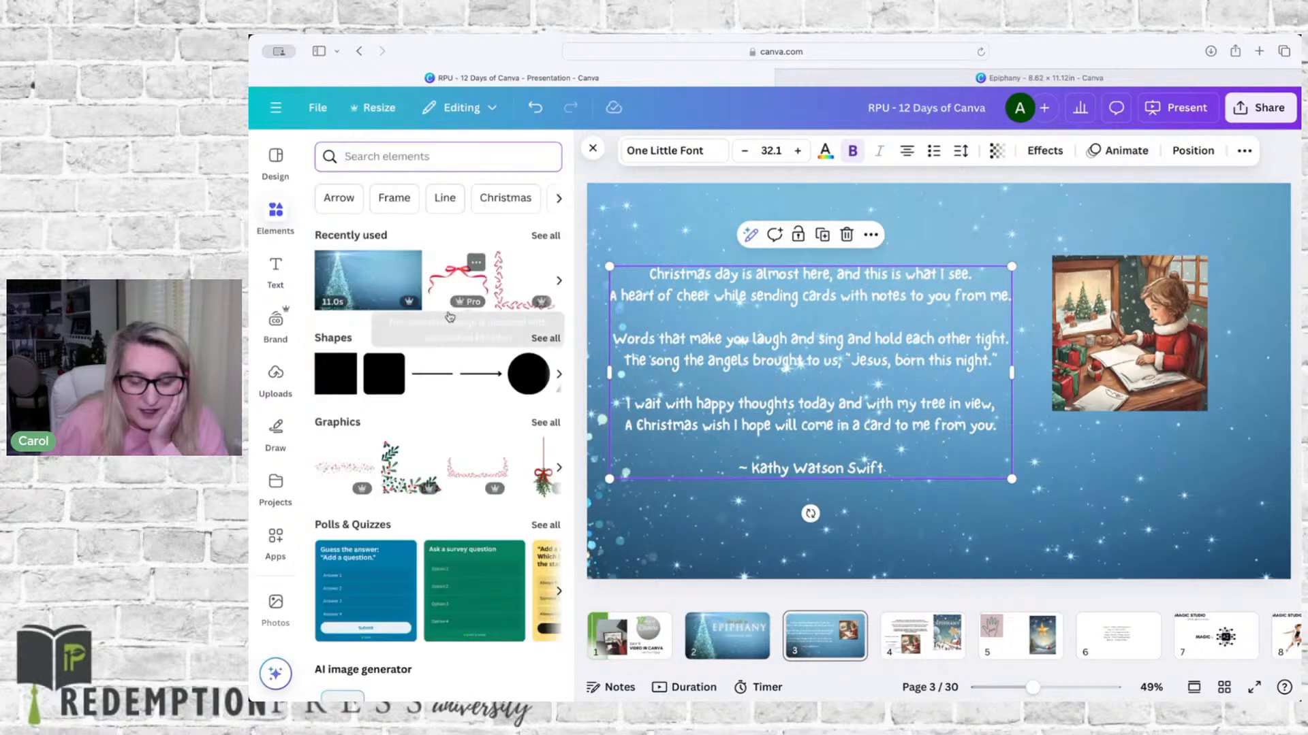
Add a rounded square frame to page 3 and fill it with the picture of the child writing
scroll(454, 311, "down", 15)
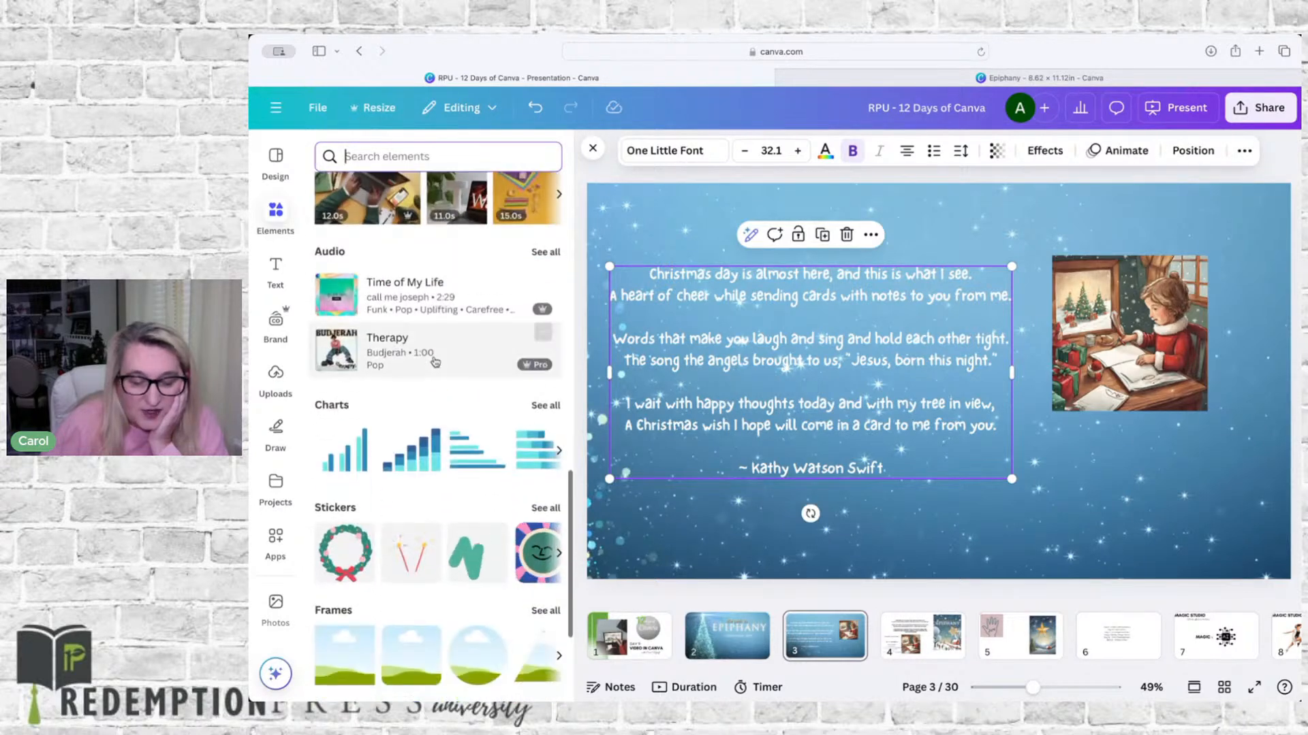
scroll(434, 361, "down", 8)
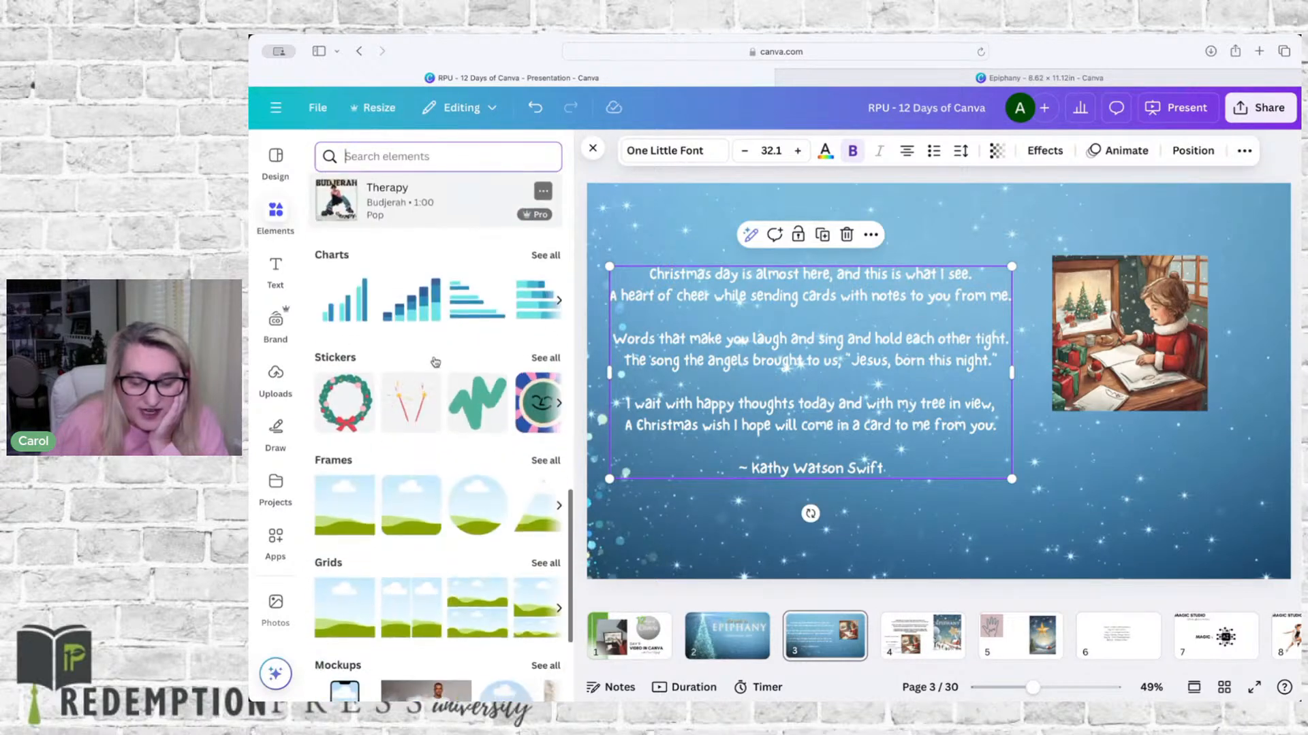
left_click(423, 509)
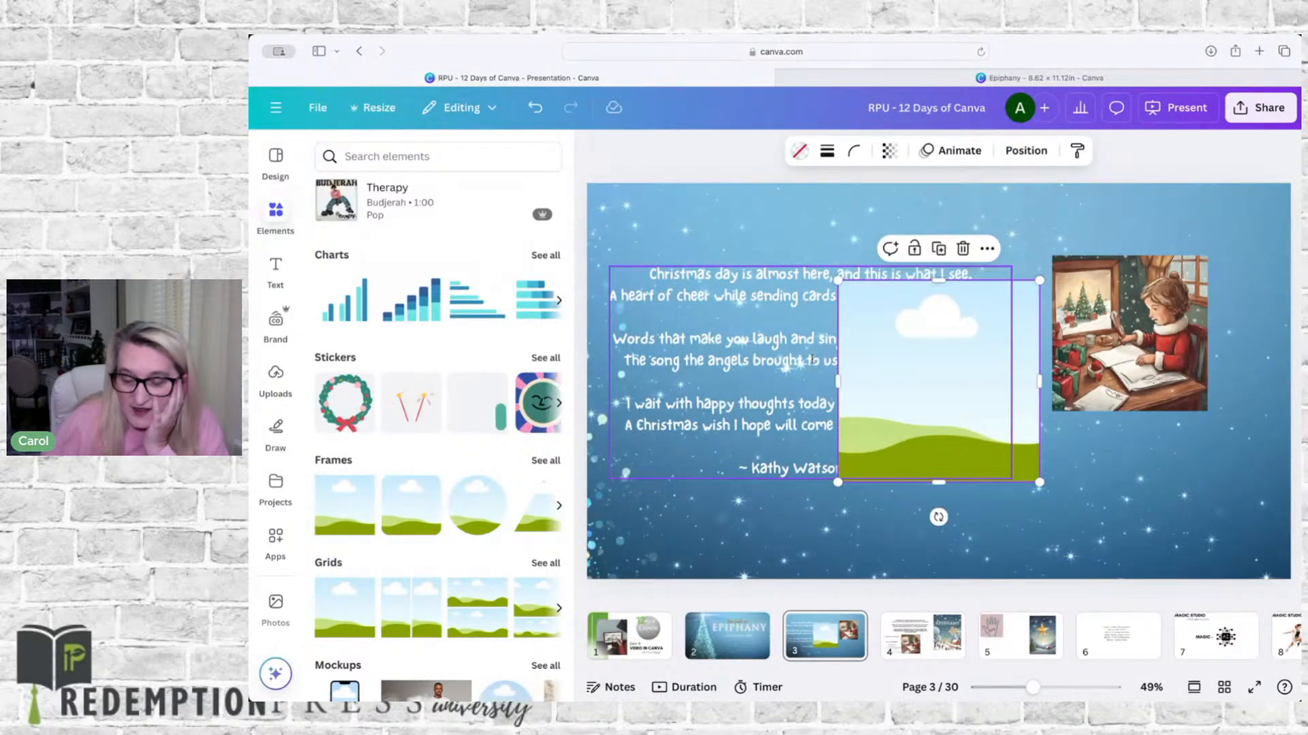
left_click_drag(976, 373, 1098, 398)
left_click_drag(1190, 281, 1131, 340)
Position the framed child picture to the right of the poem and enlarge it to fill that side of the page
left_click(1236, 354)
left_click_drag(1122, 385, 1193, 341)
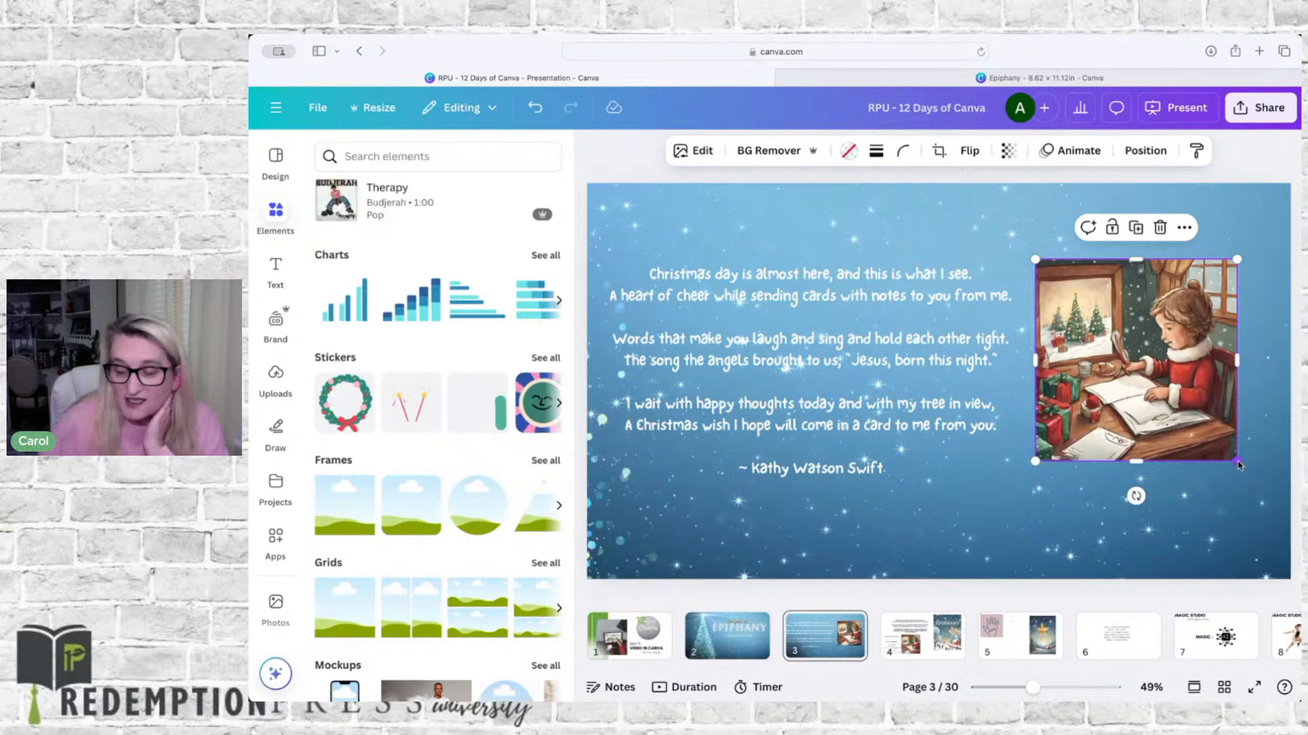
left_click_drag(1248, 474, 1288, 514)
left_click_drag(1193, 380, 1185, 362)
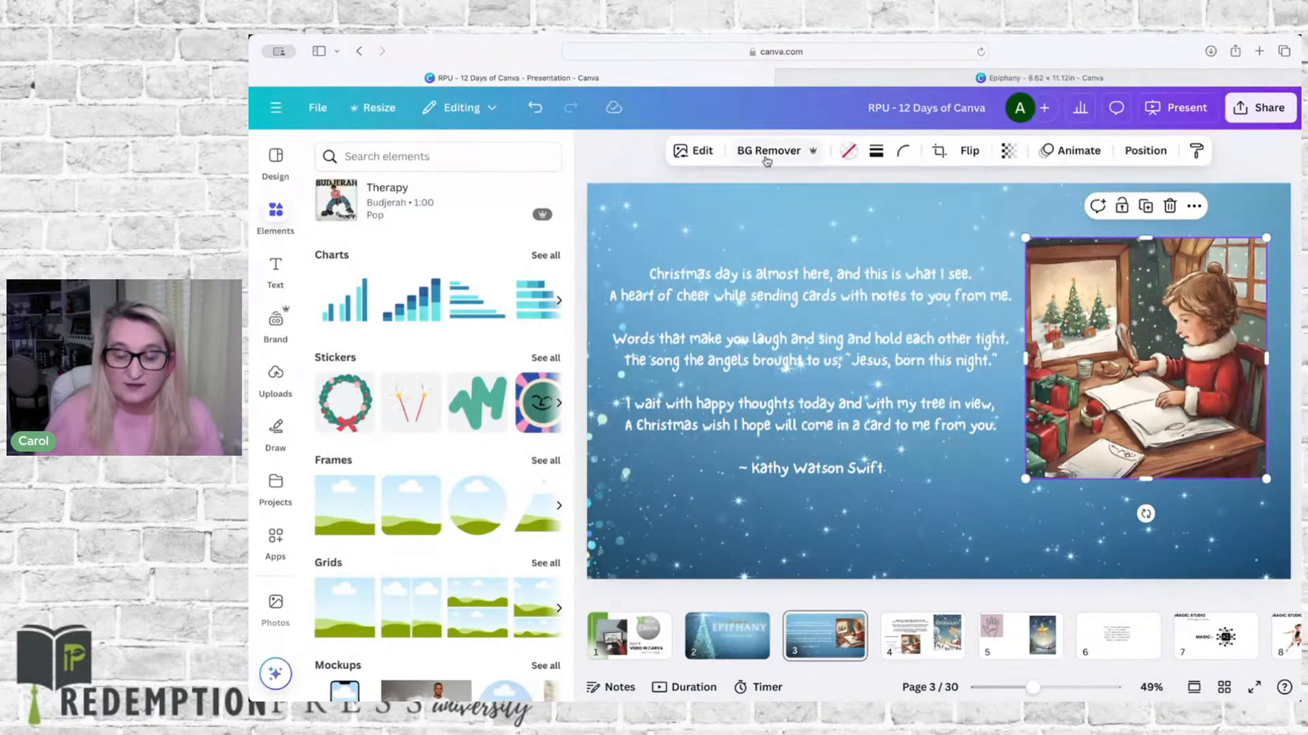
Give the framed child picture a solid white border with a weight of 16
left_click(877, 152)
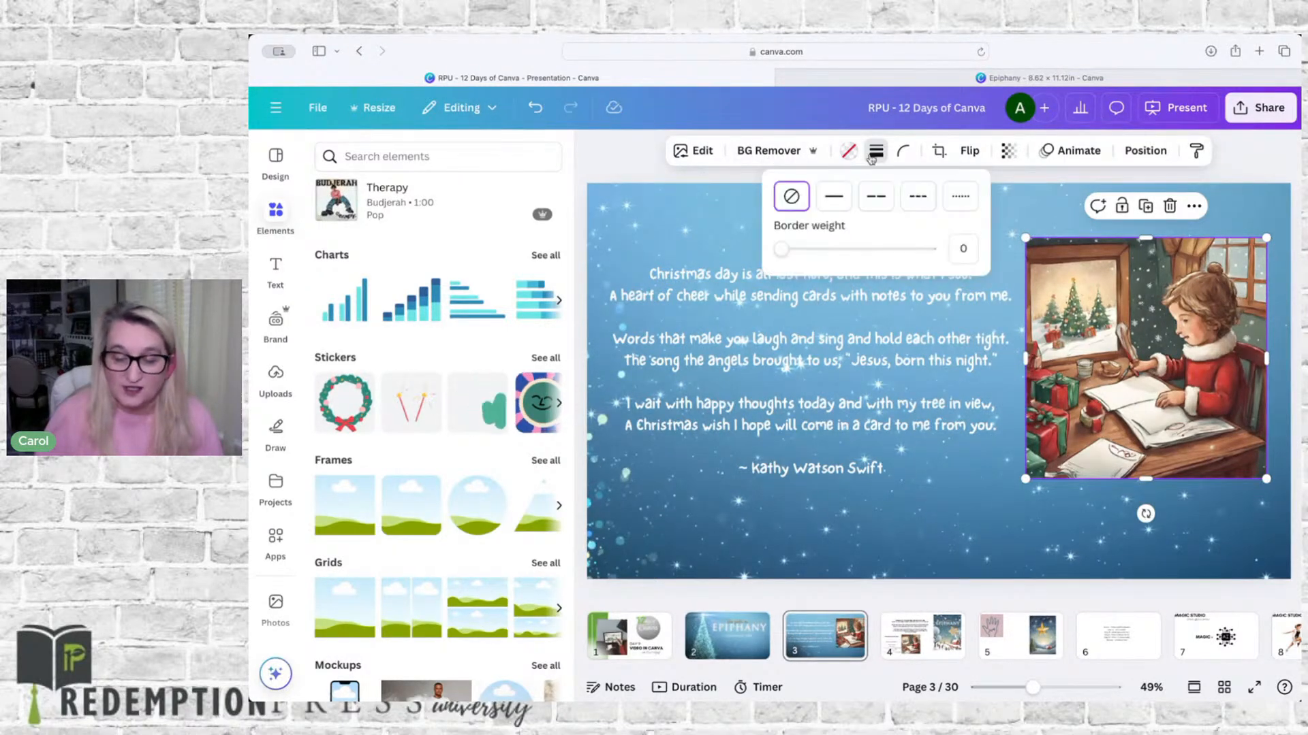
left_click(833, 196)
left_click_drag(787, 252, 805, 251)
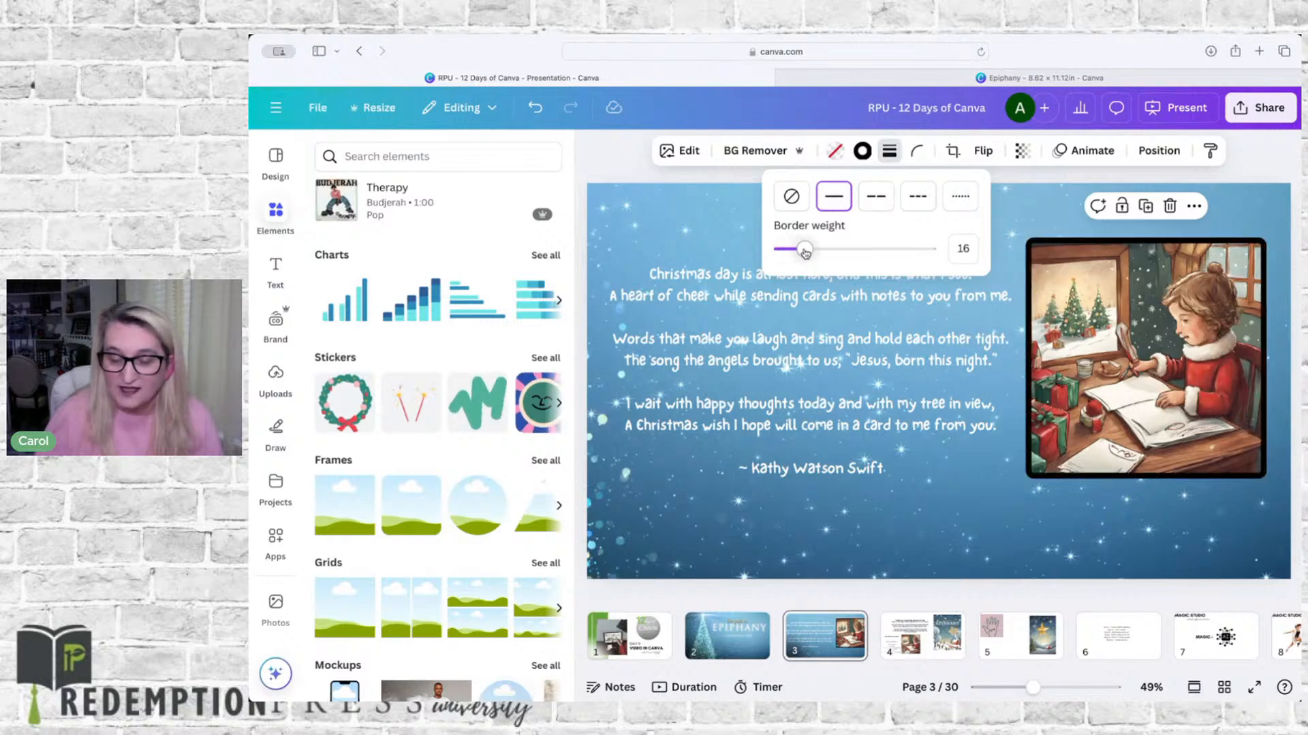
left_click(861, 151)
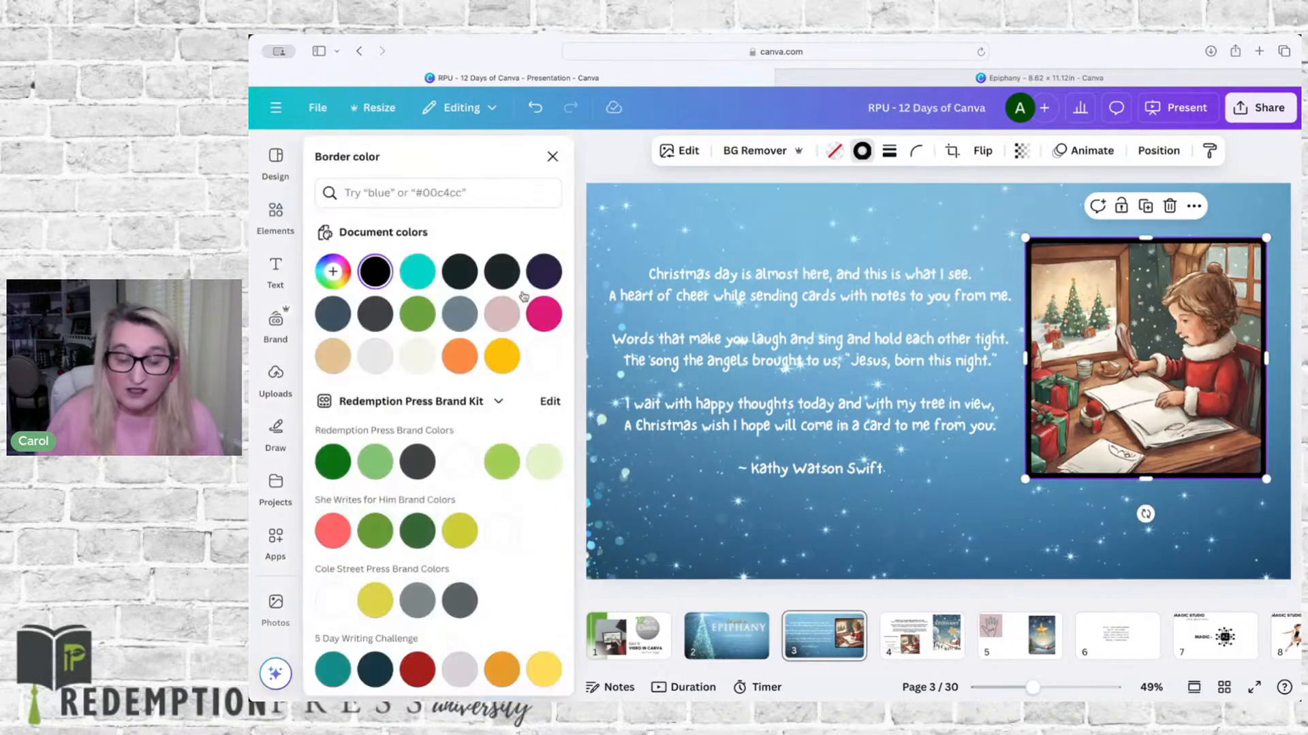
left_click(543, 356)
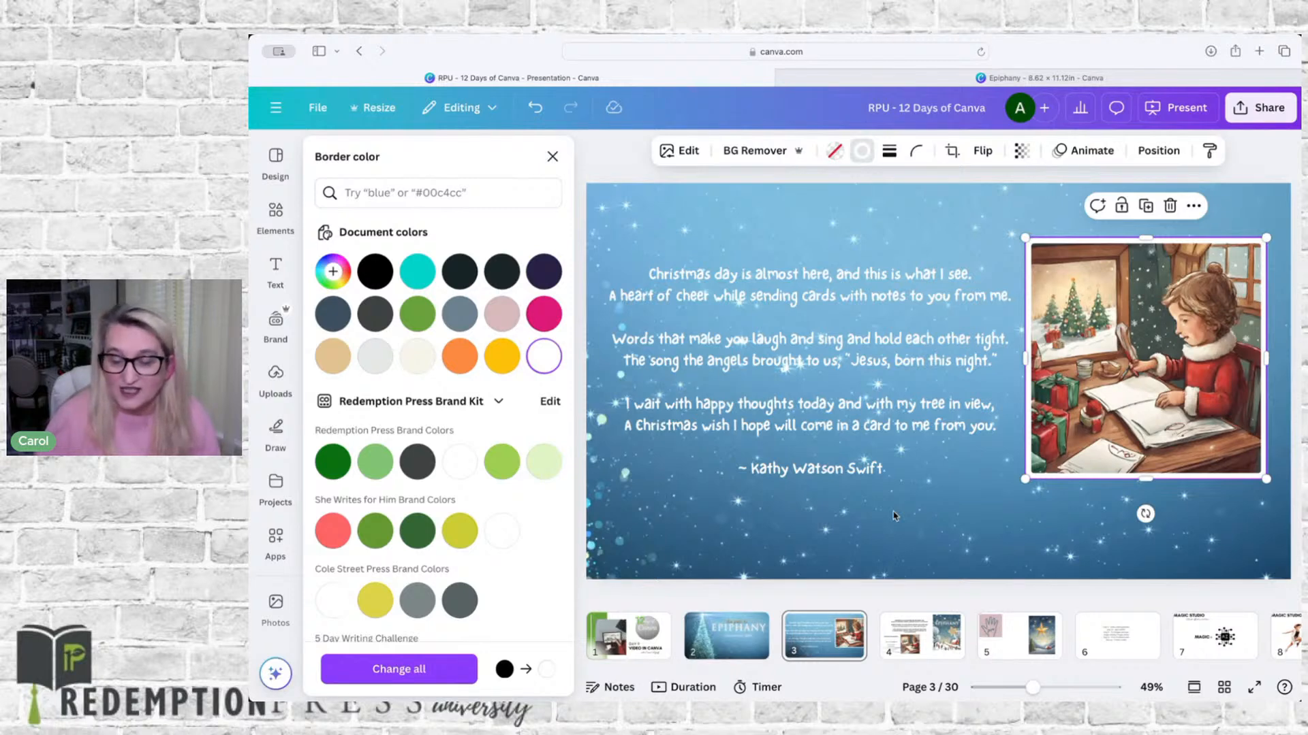
Trim the end of the page 3 background video so that it lasts 10.1 seconds
left_click(894, 516)
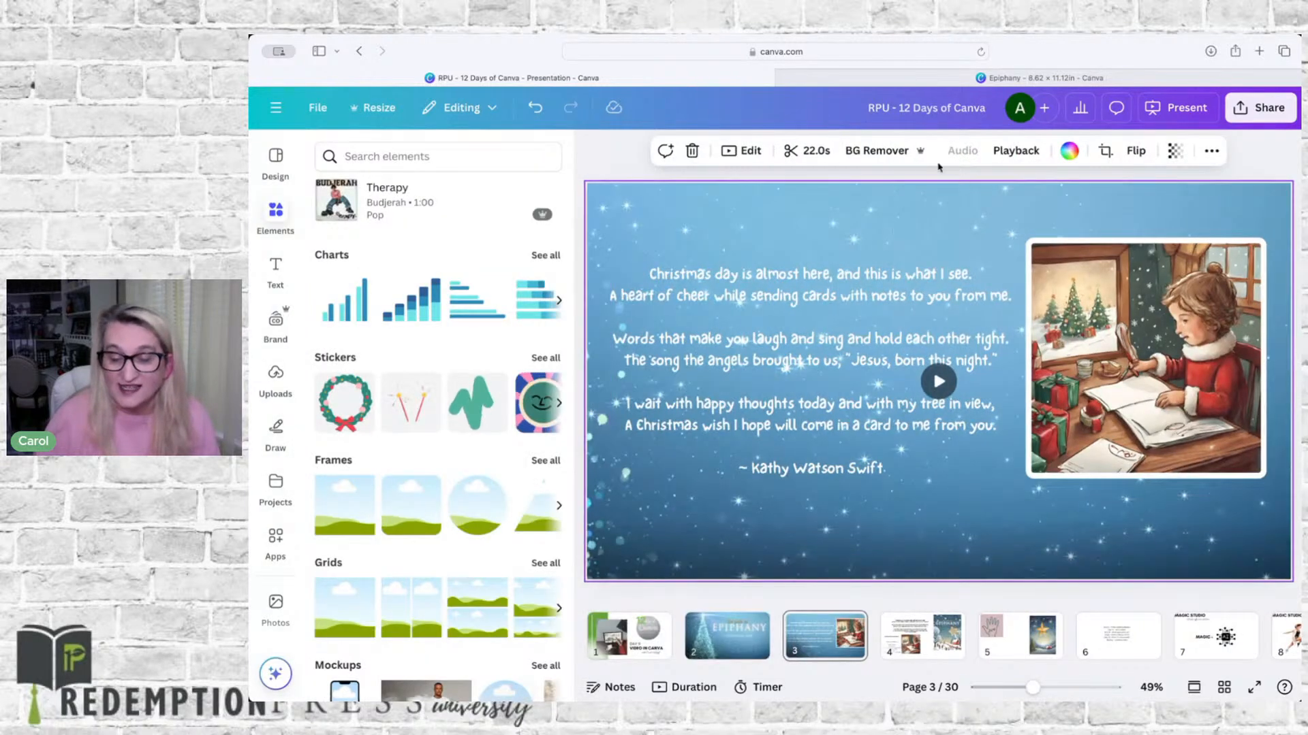
left_click(814, 150)
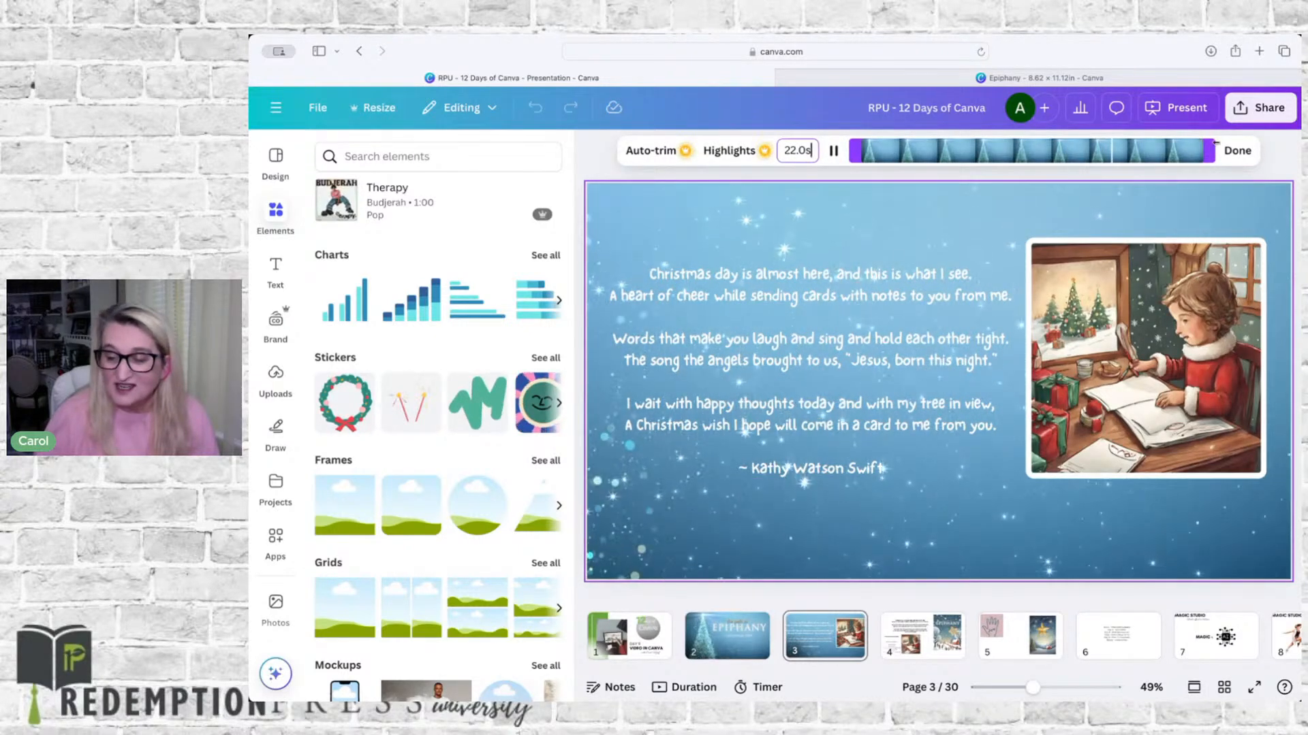
left_click_drag(1208, 144, 1028, 156)
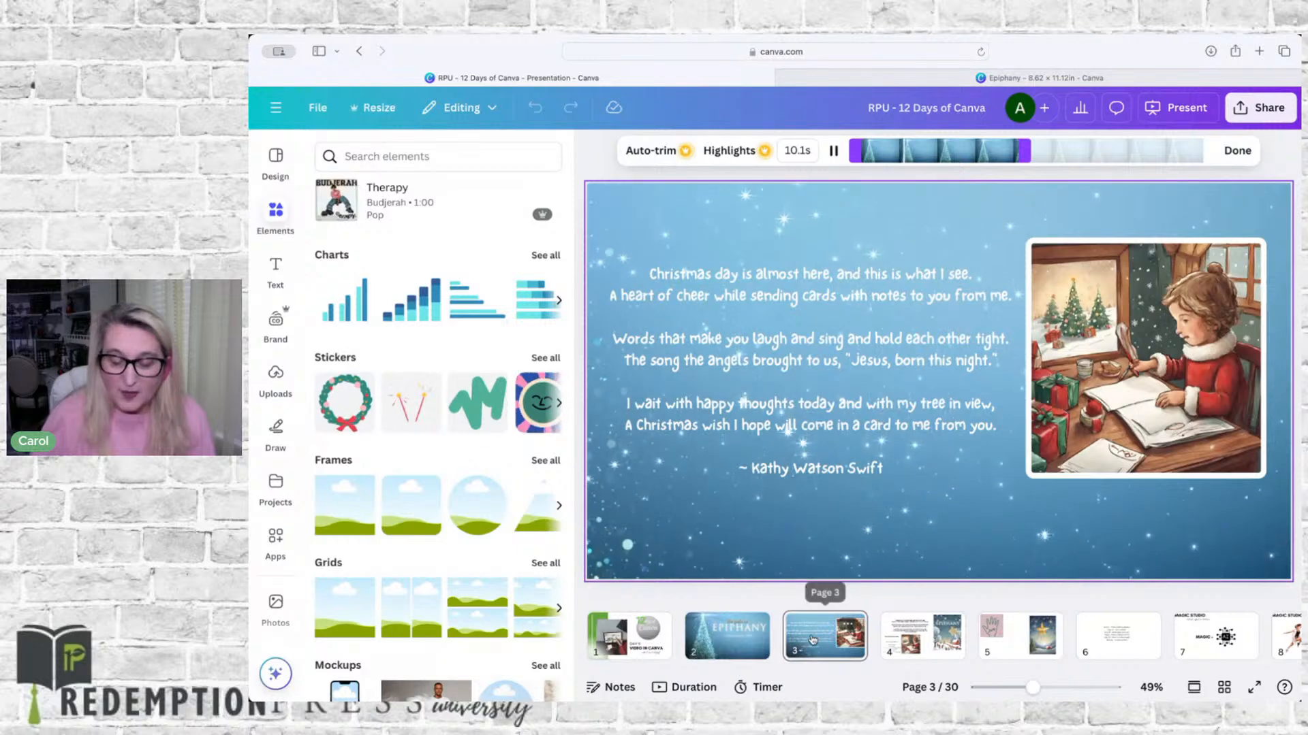
Duplicate page 3
key("Delete")
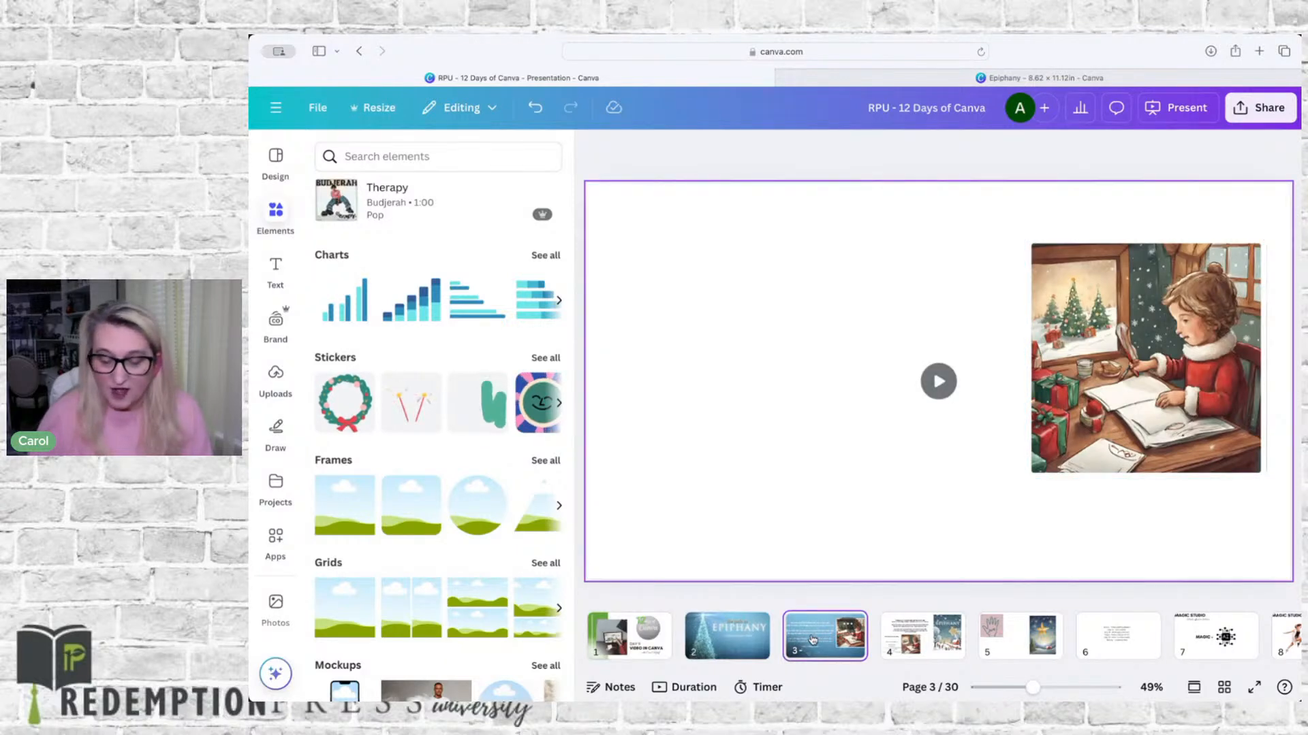
key("super+d")
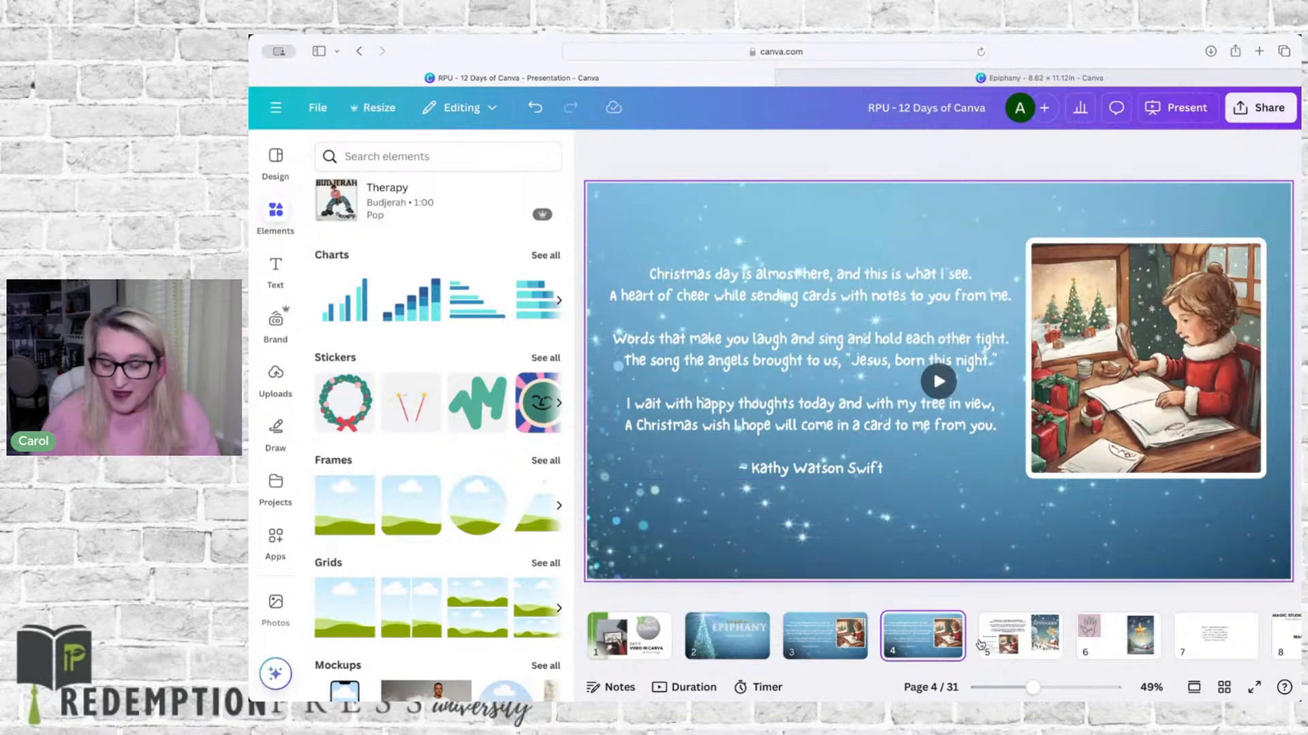
Replace the poem text on page 4 with the heading "Family Focus", following the notes on page 5
left_click(1008, 630)
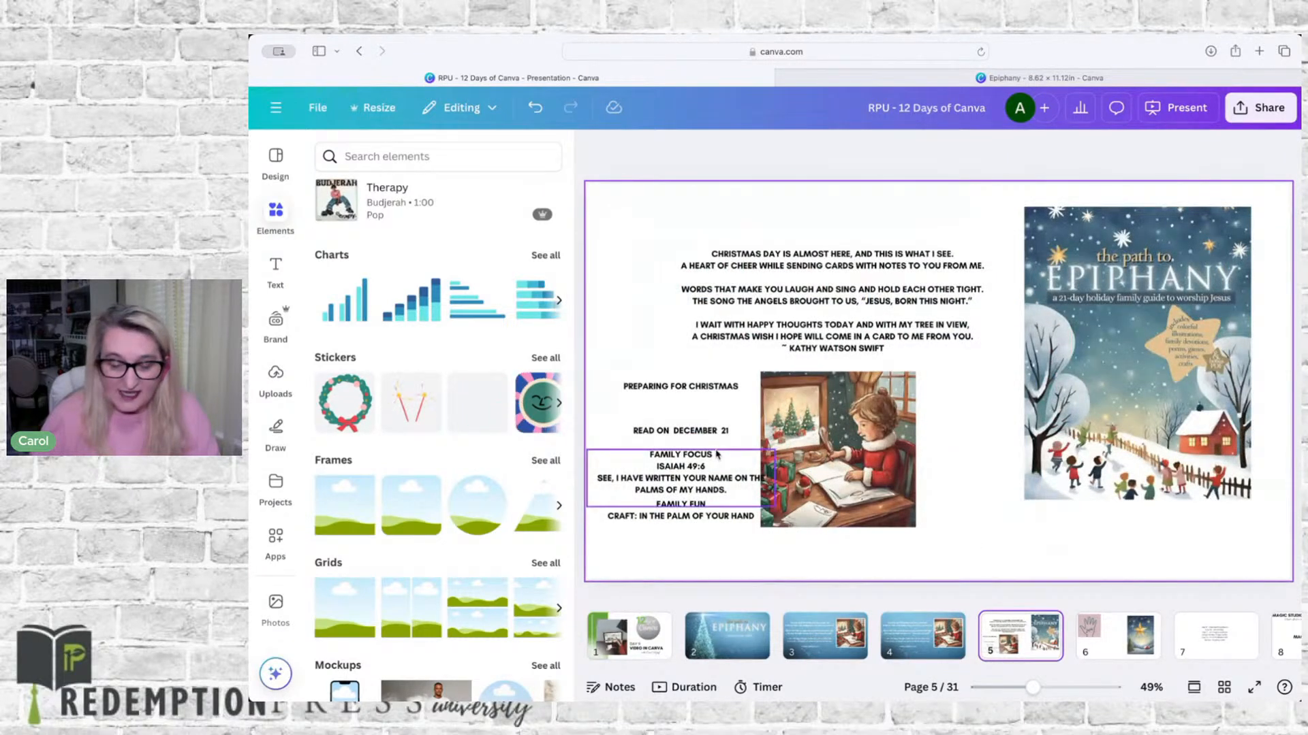
left_click(910, 634)
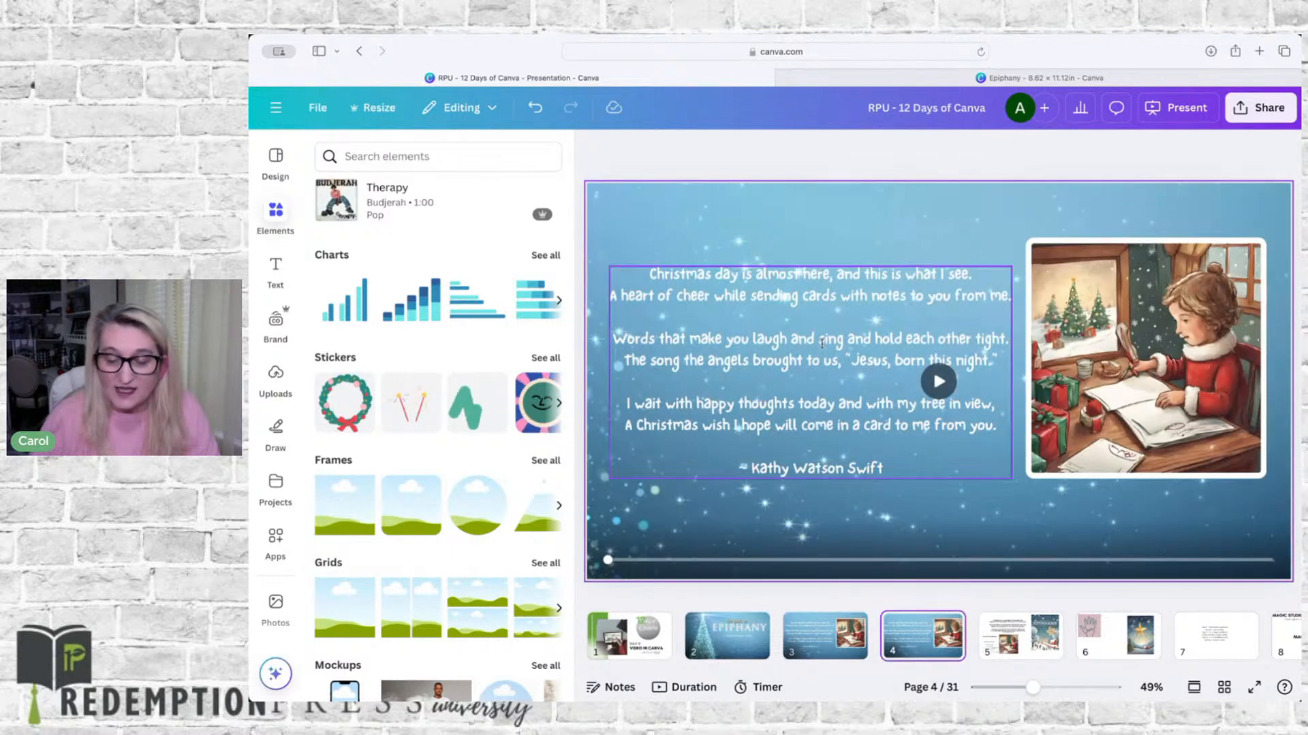
left_click(822, 343)
left_click(822, 342)
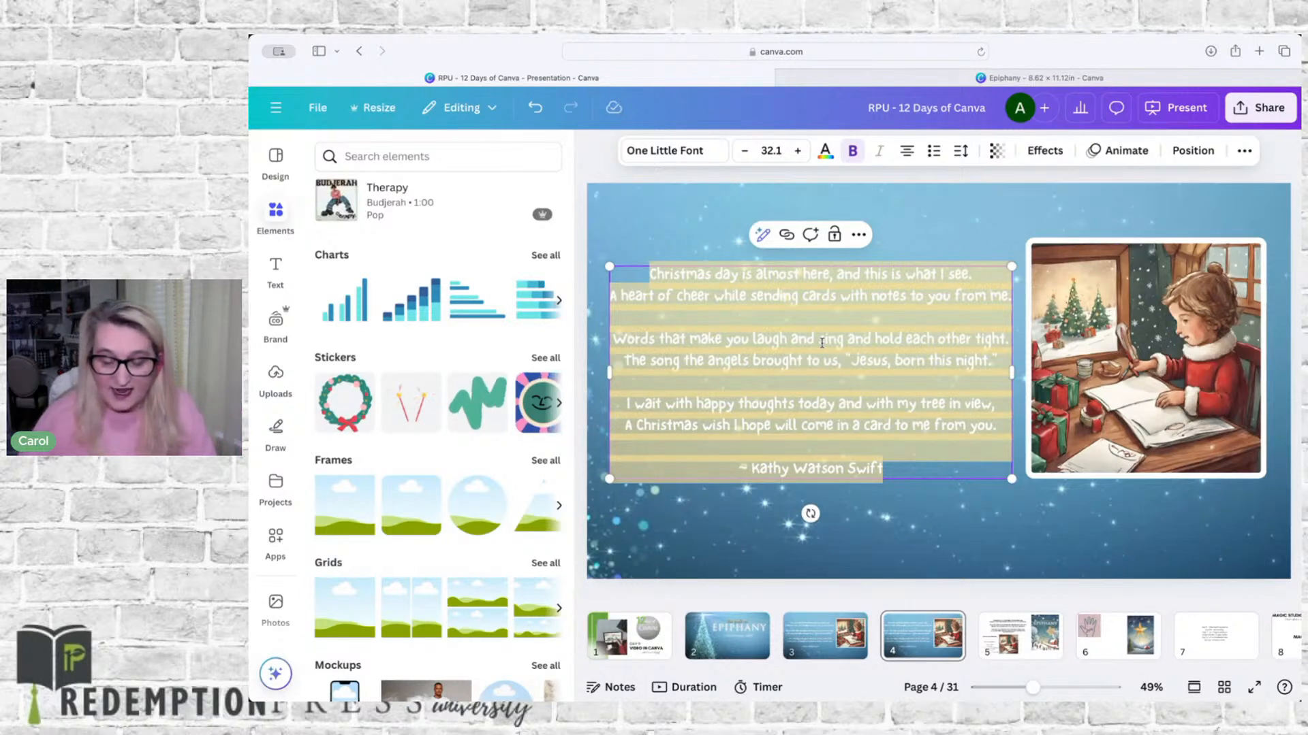
type("Famil")
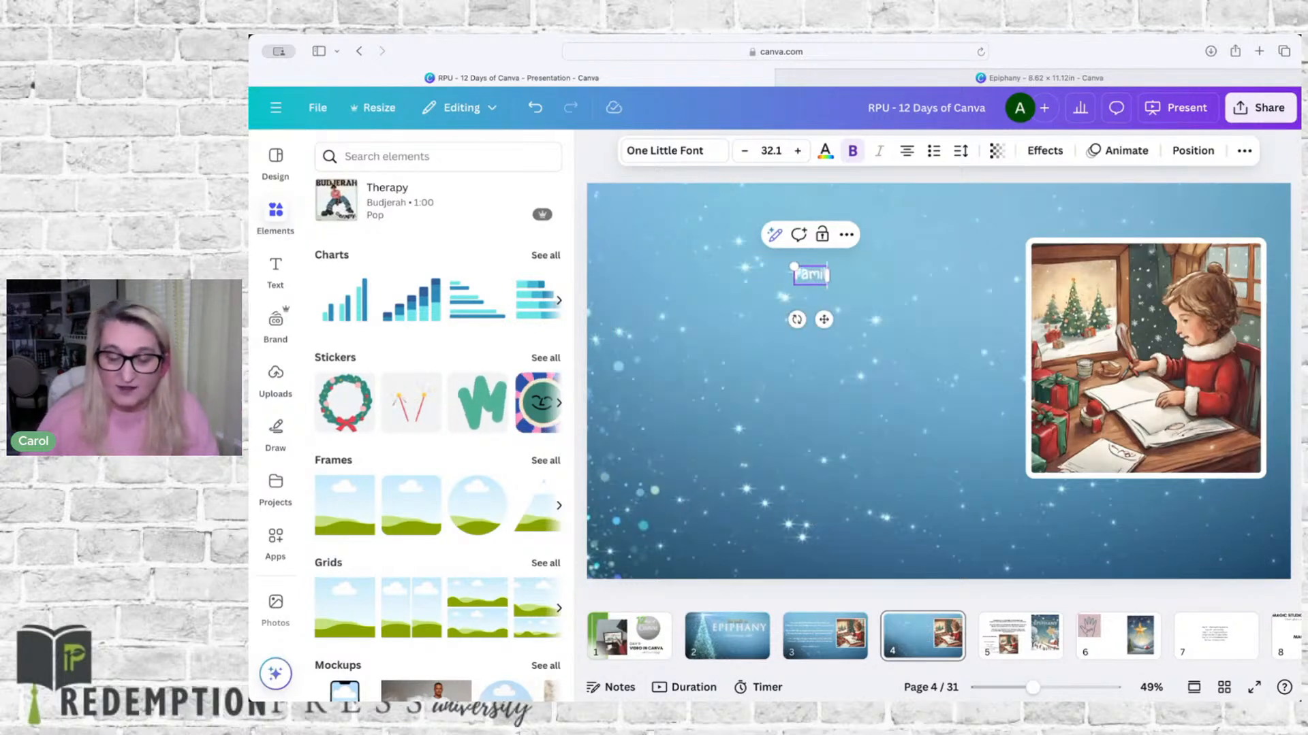
type("y Focus")
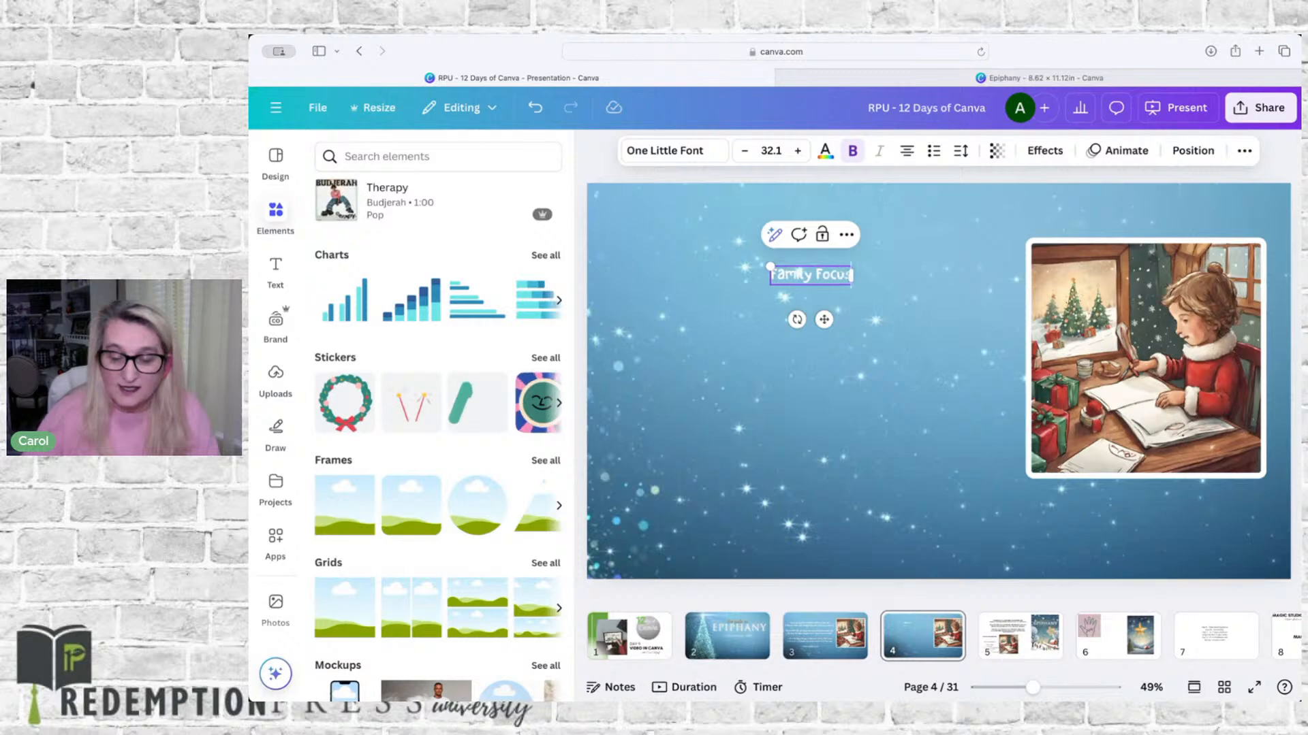
Enlarge the "Family Focus" heading to font size 103 and place it in the upper-left area of the page
left_click(911, 356)
left_click(845, 280)
left_click_drag(845, 280, 642, 234)
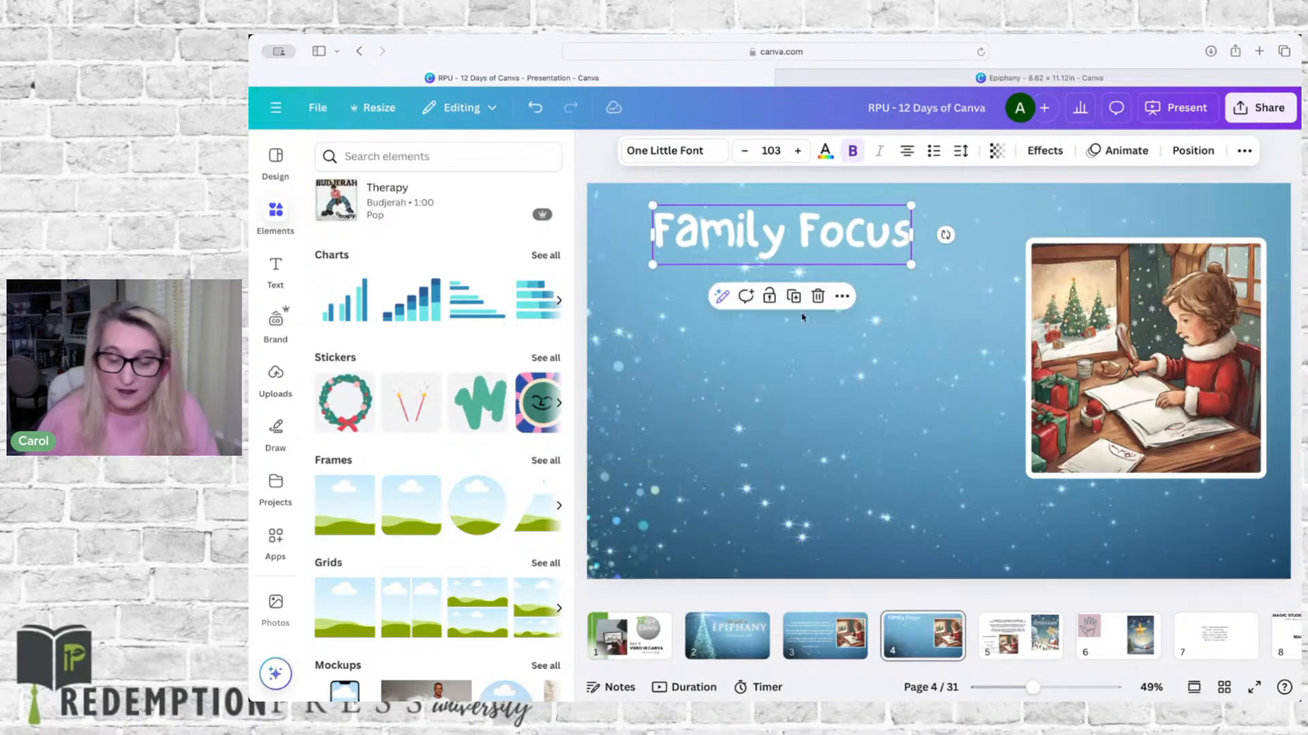
left_click(830, 379)
left_click_drag(792, 218, 757, 227)
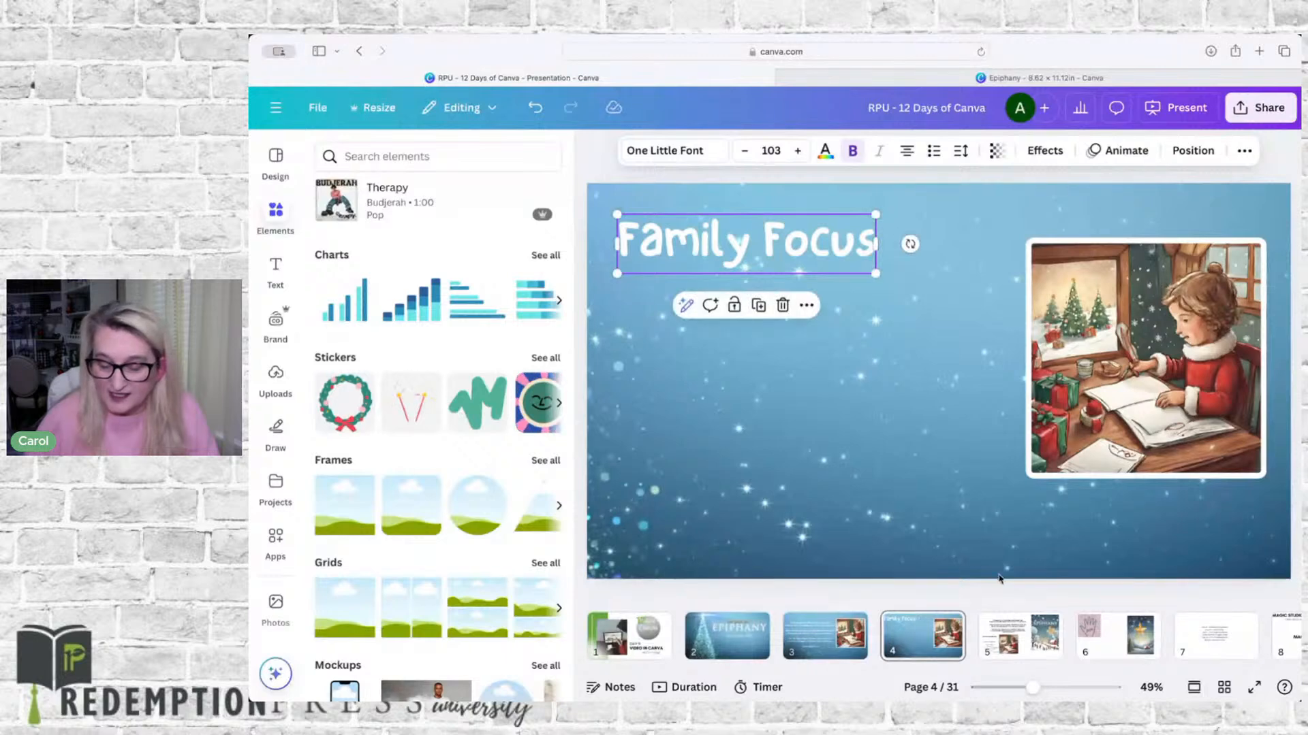
Copy the Isaiah 49:6 reference and verse from page 5 onto page 4 and place it below the "Family Focus" heading
left_click(1013, 625)
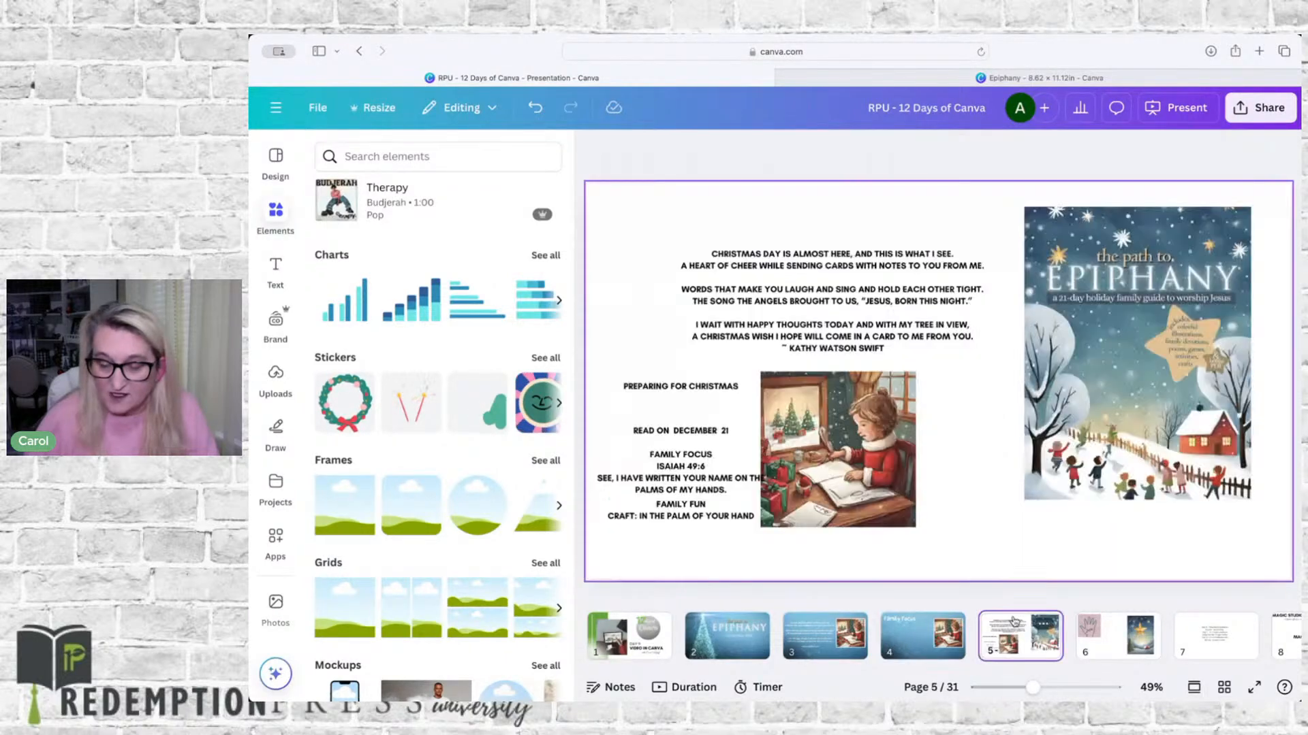
left_click(695, 478)
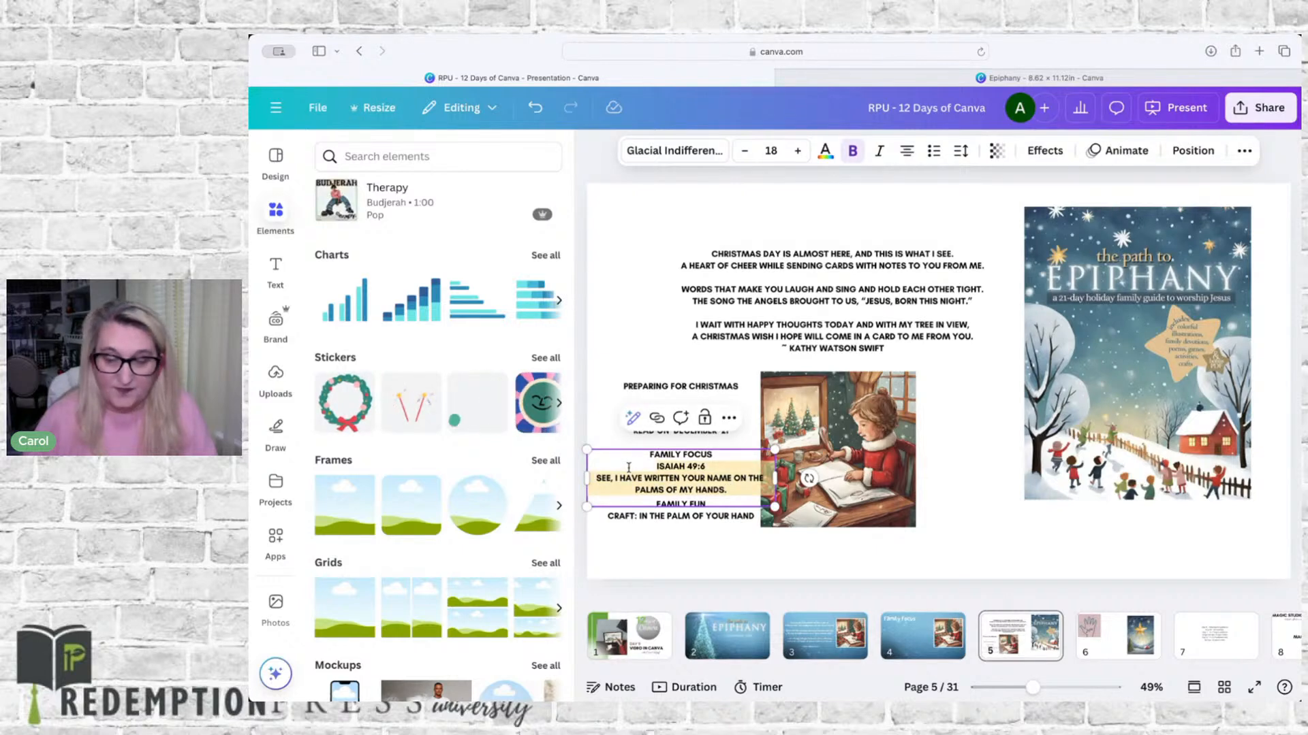
left_click(838, 80)
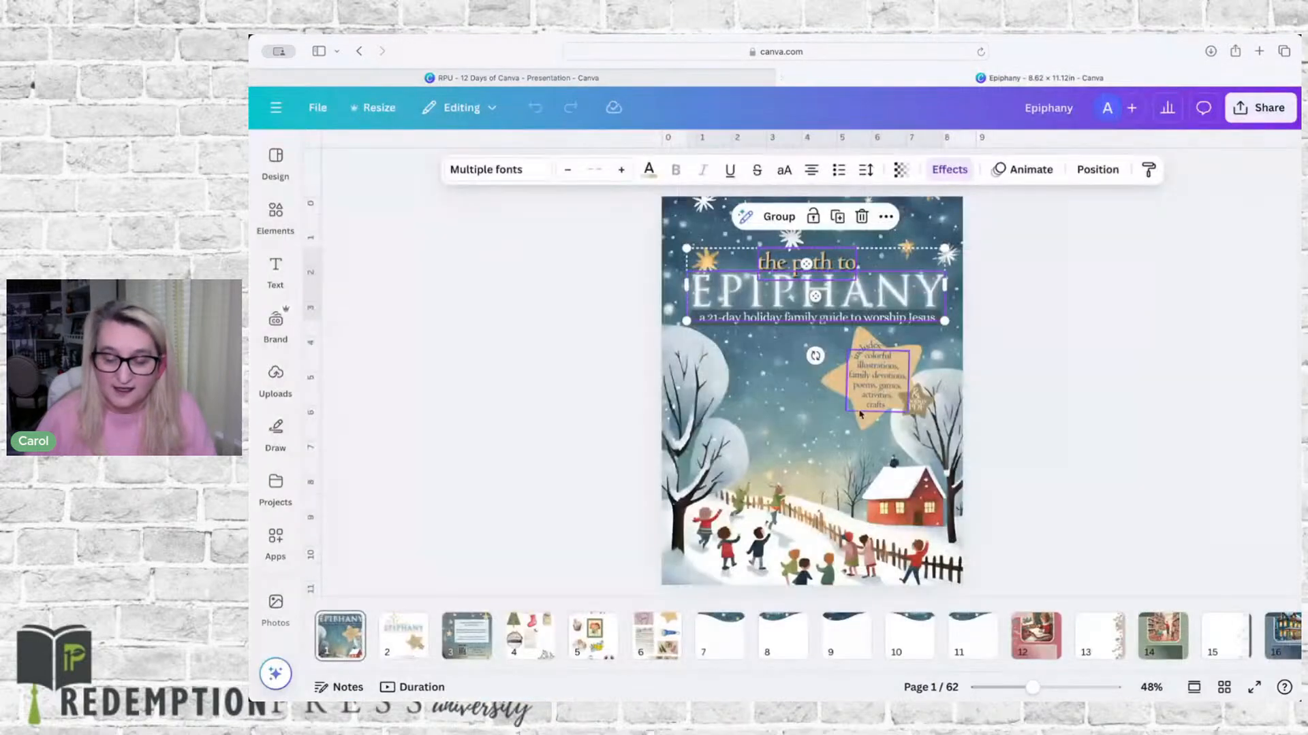
left_click(565, 77)
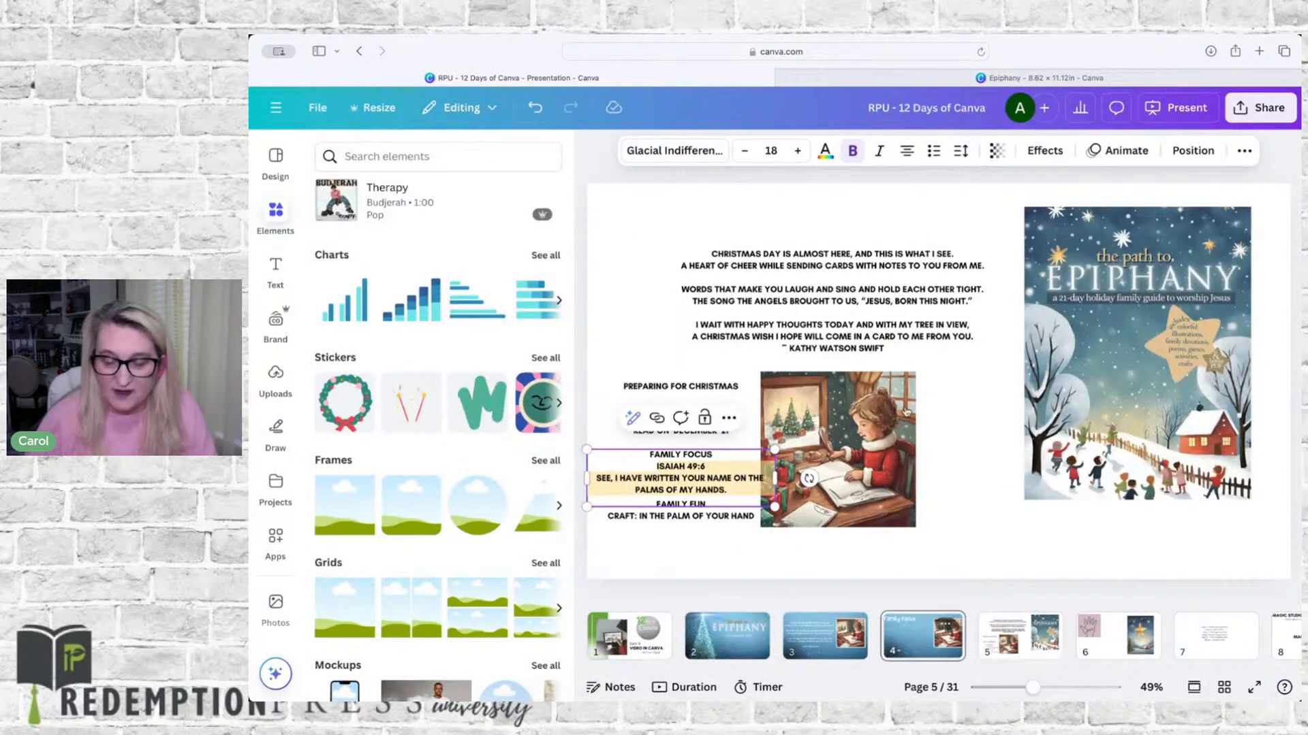
left_click(910, 635)
left_click(877, 412)
type("ISAIAH 49:6 SEE, I HAVE WRITTEN YOUR NAME ON THE PALMS OF MY HANDS.")
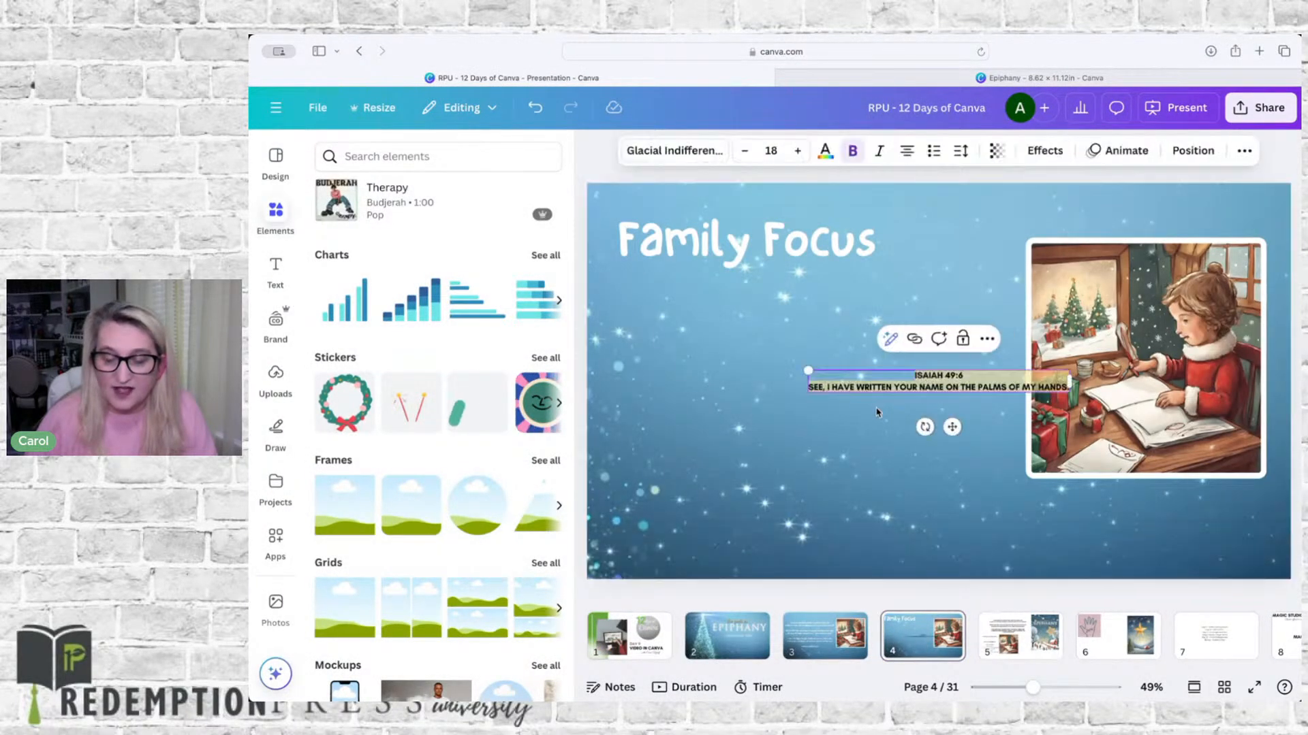
left_click(968, 476)
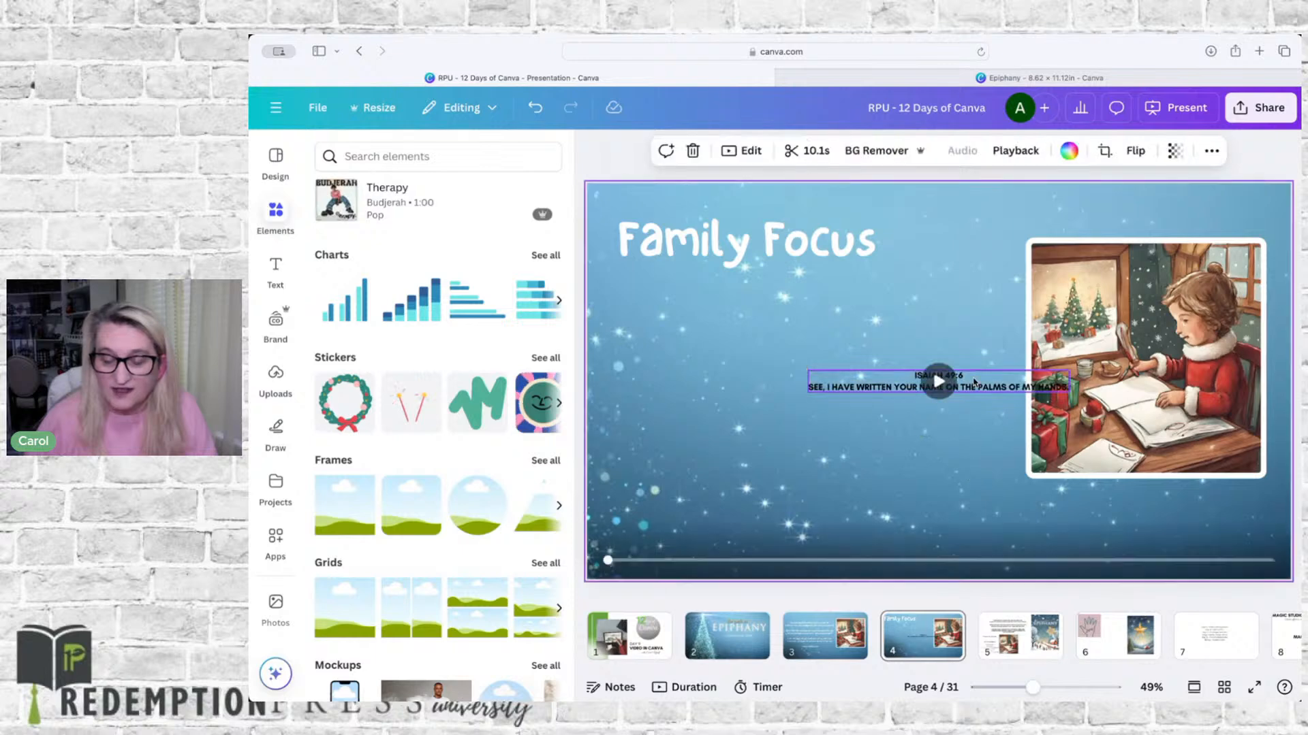
left_click_drag(973, 378, 846, 304)
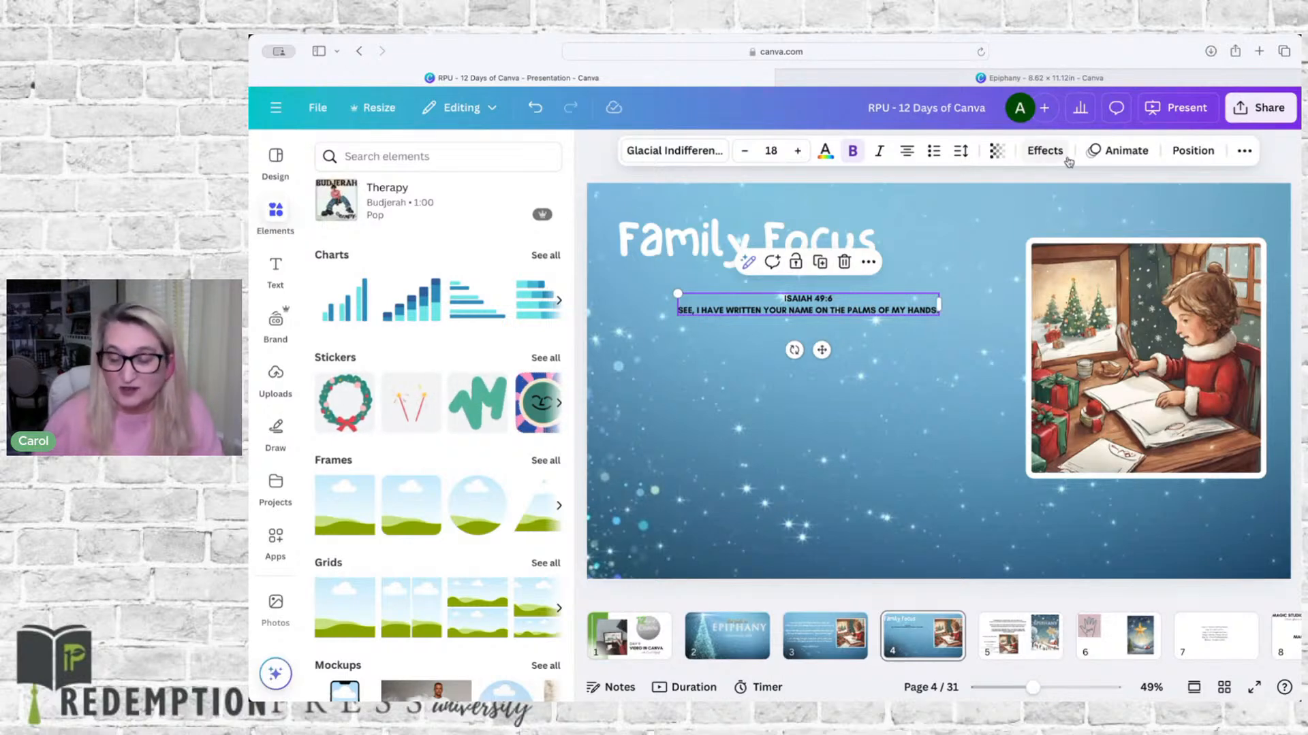
Turn off all caps for the Isaiah 49:6 verse, set its font to One Little Font and colour it white
left_click(1244, 151)
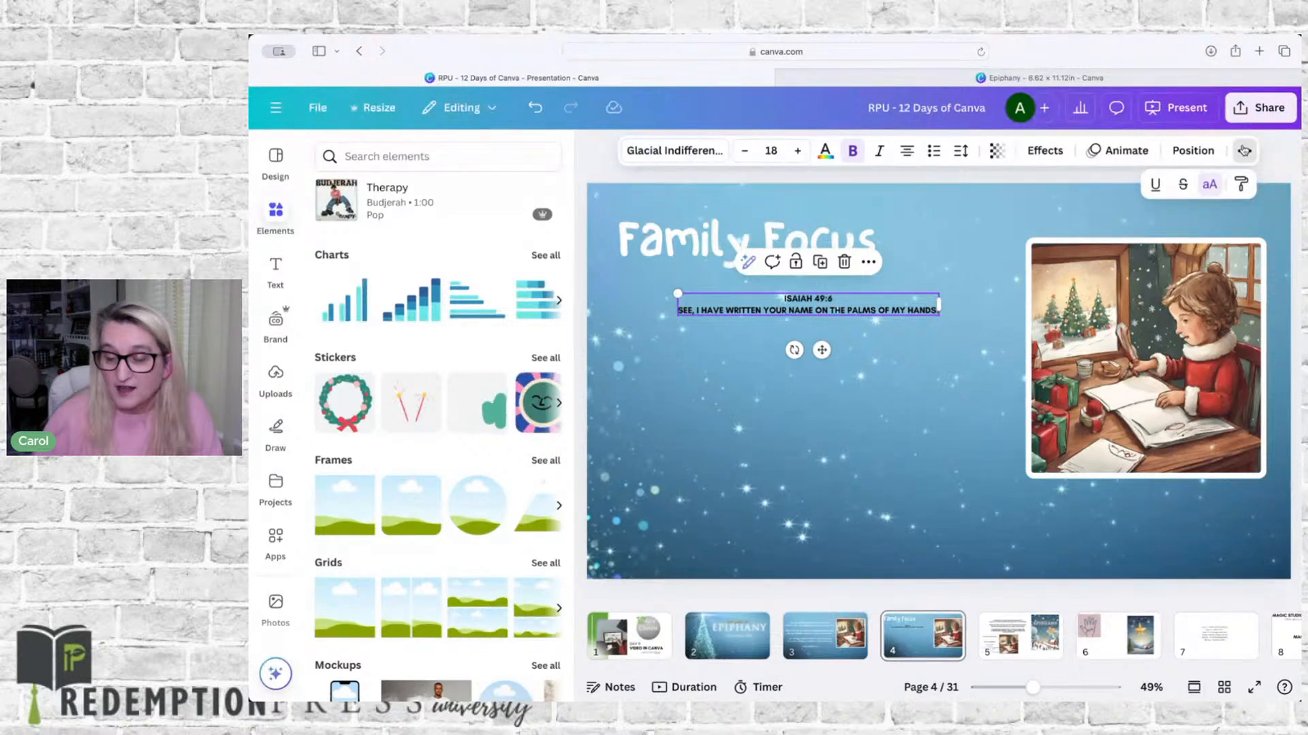
left_click(1209, 184)
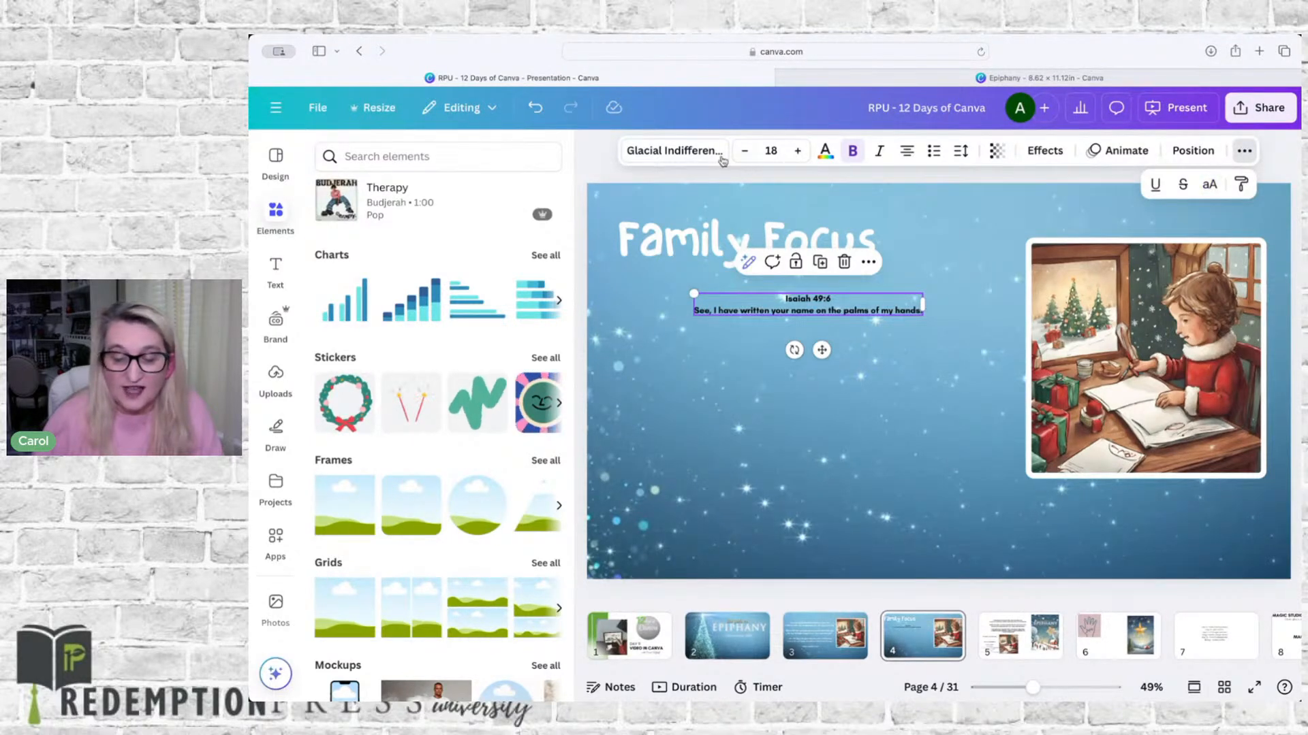
left_click(674, 151)
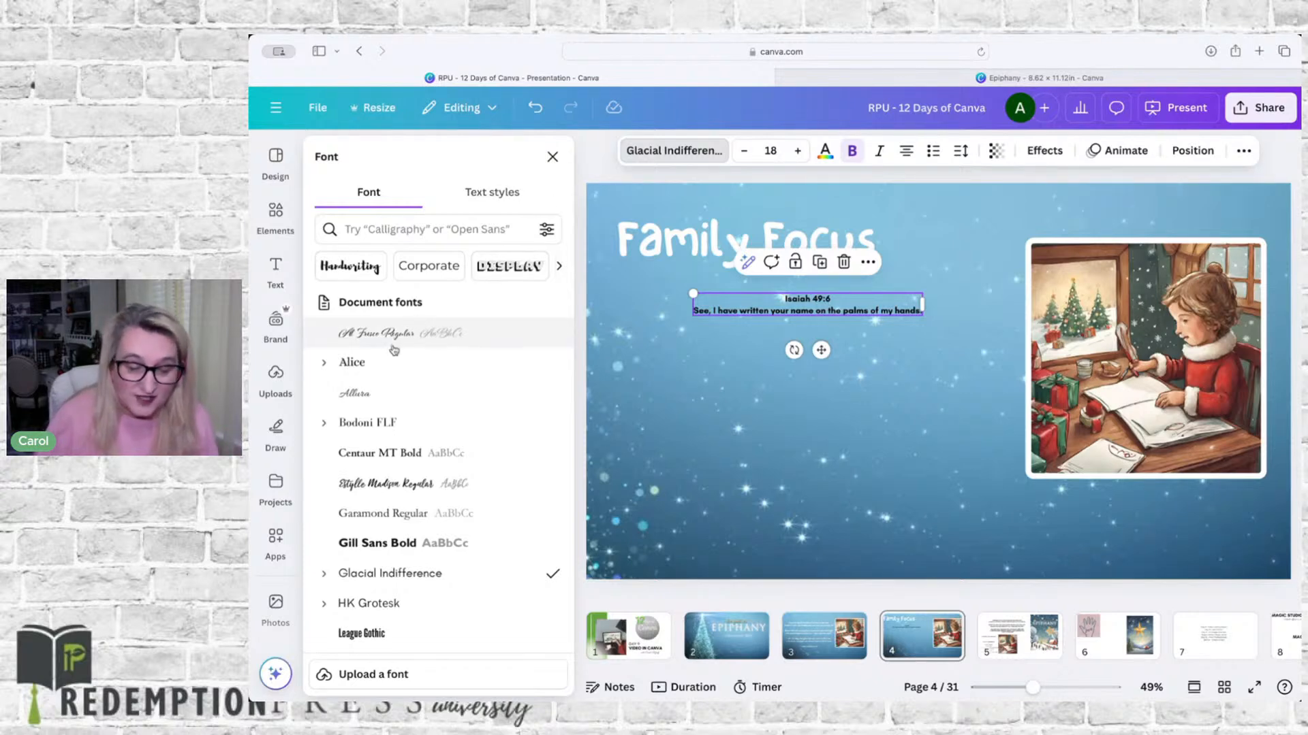
scroll(393, 477, "down", 5)
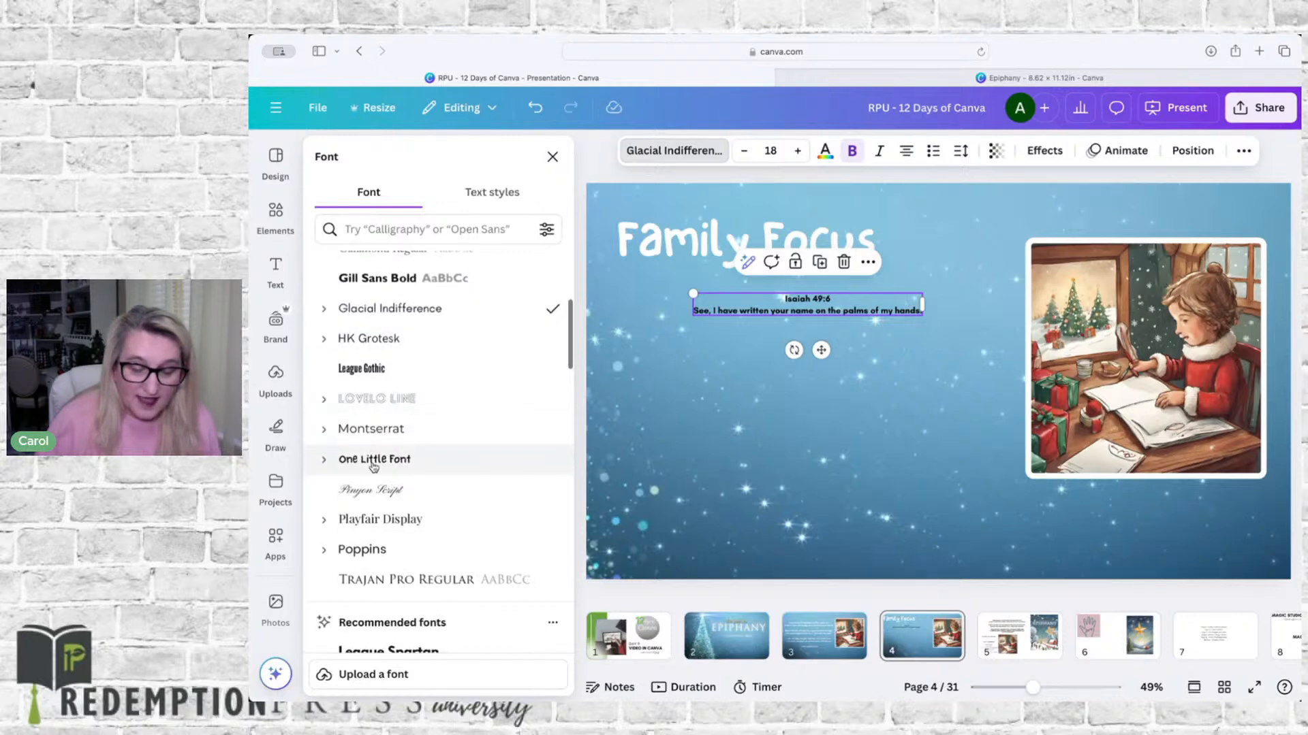
left_click(374, 461)
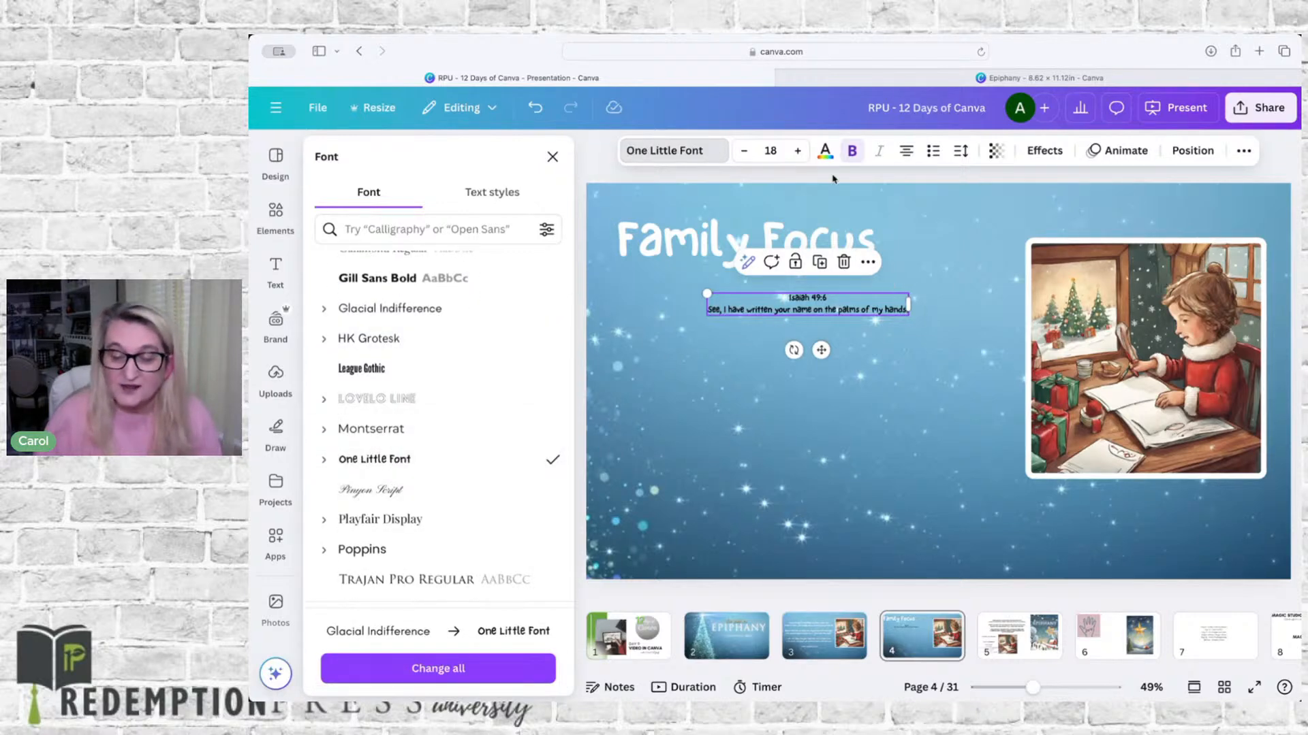
left_click(825, 151)
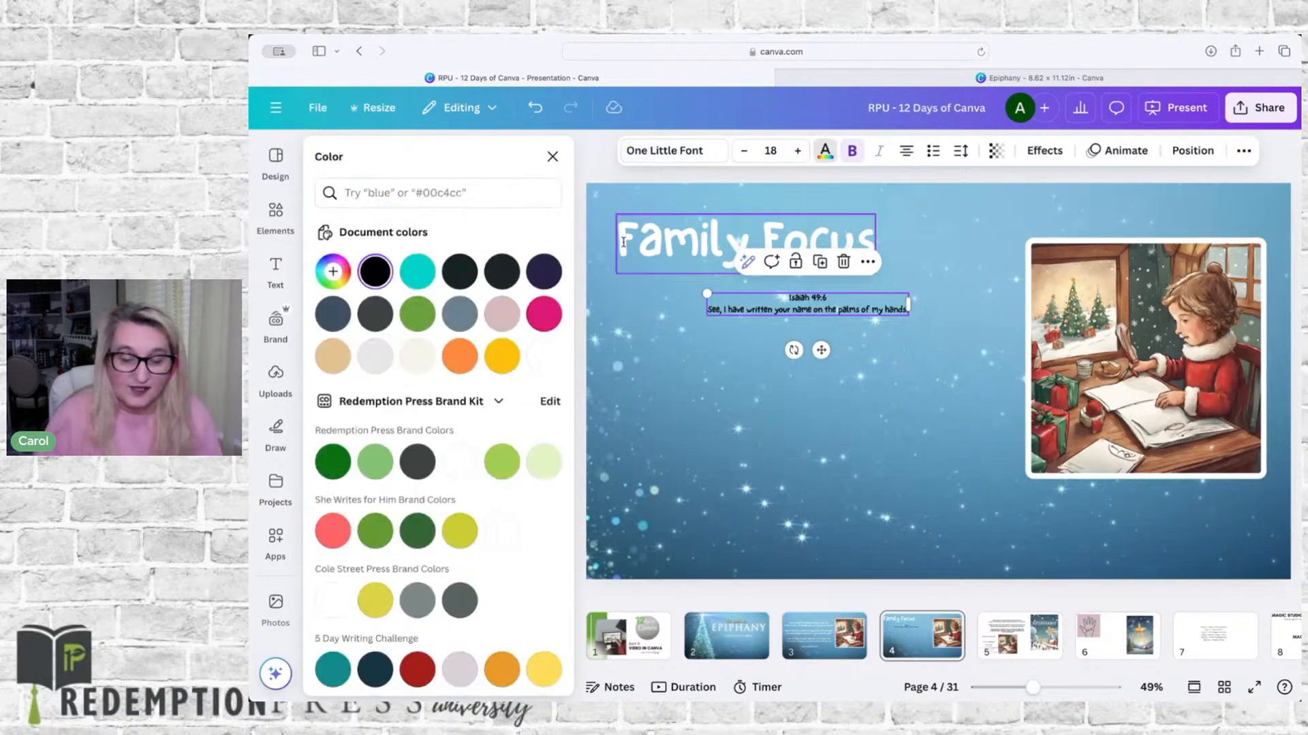
left_click(559, 349)
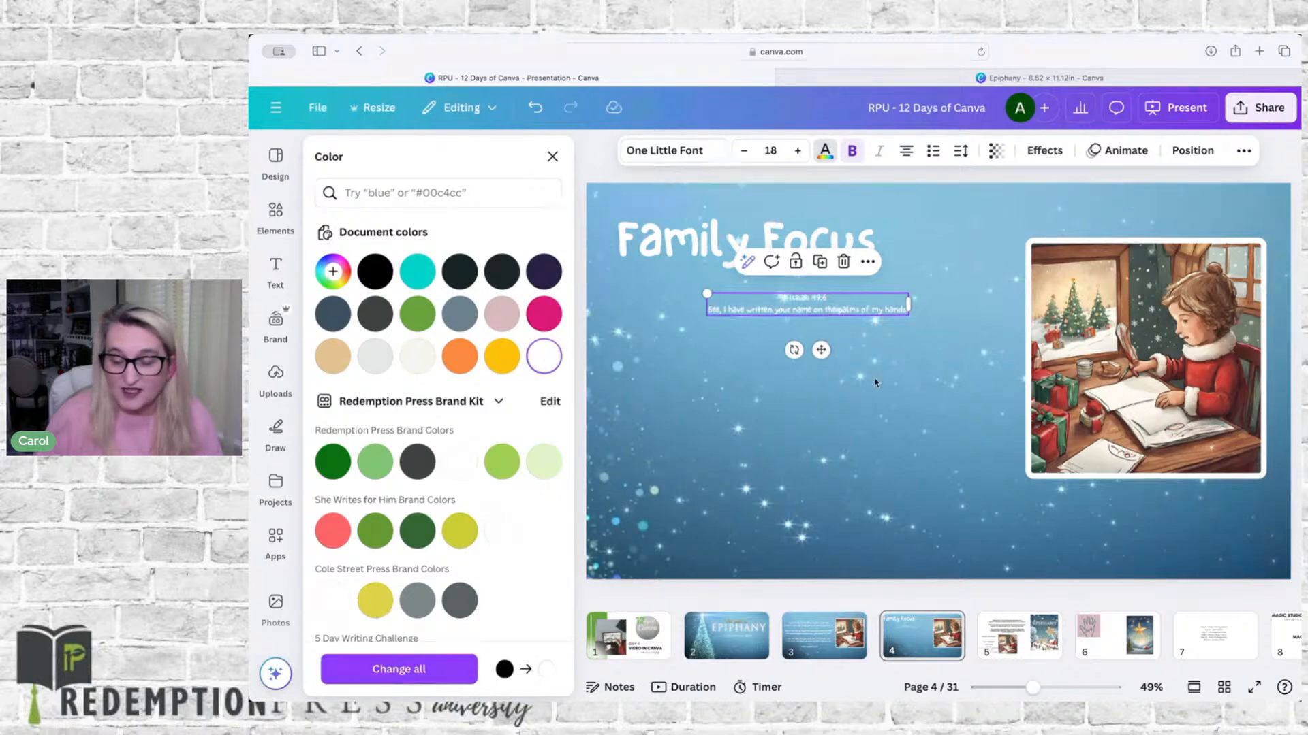
Enlarge the verse to font size 33.5 and align it with the heading's left edge, directly beneath the heading
left_click(837, 328)
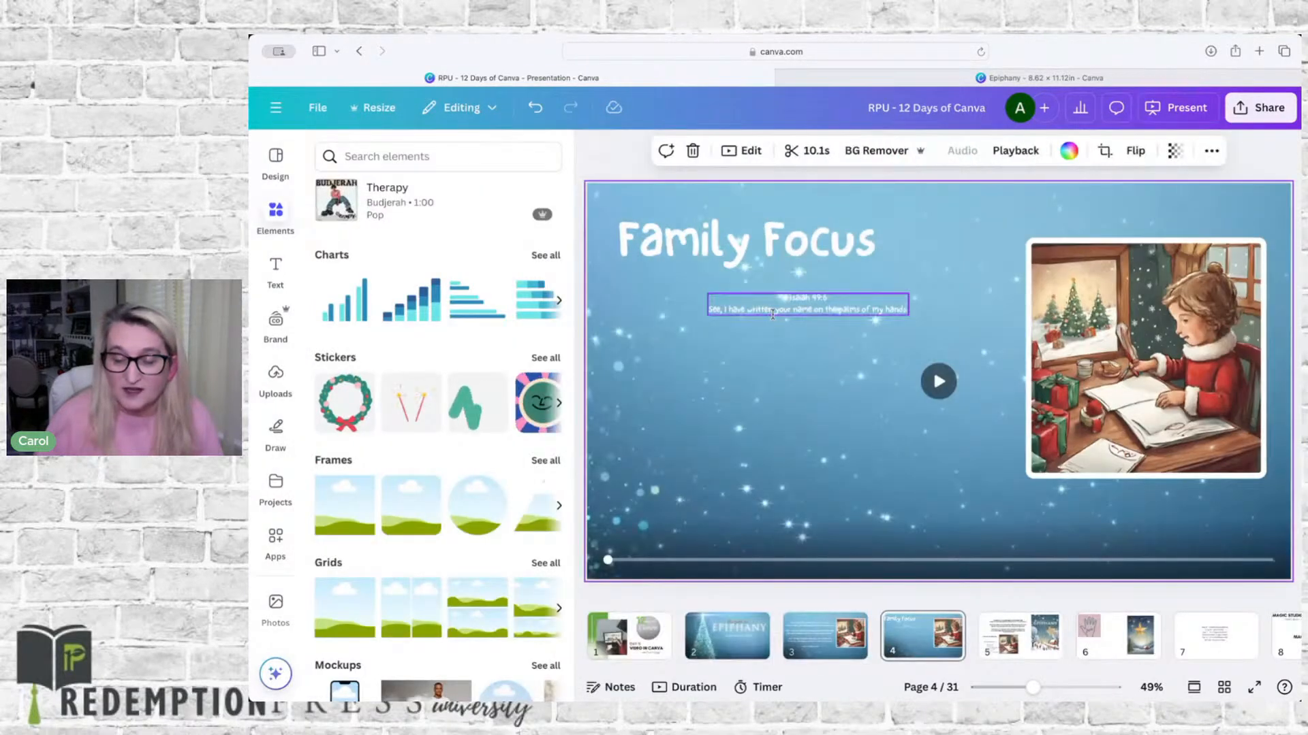
left_click(820, 329)
left_click_drag(820, 328, 902, 356)
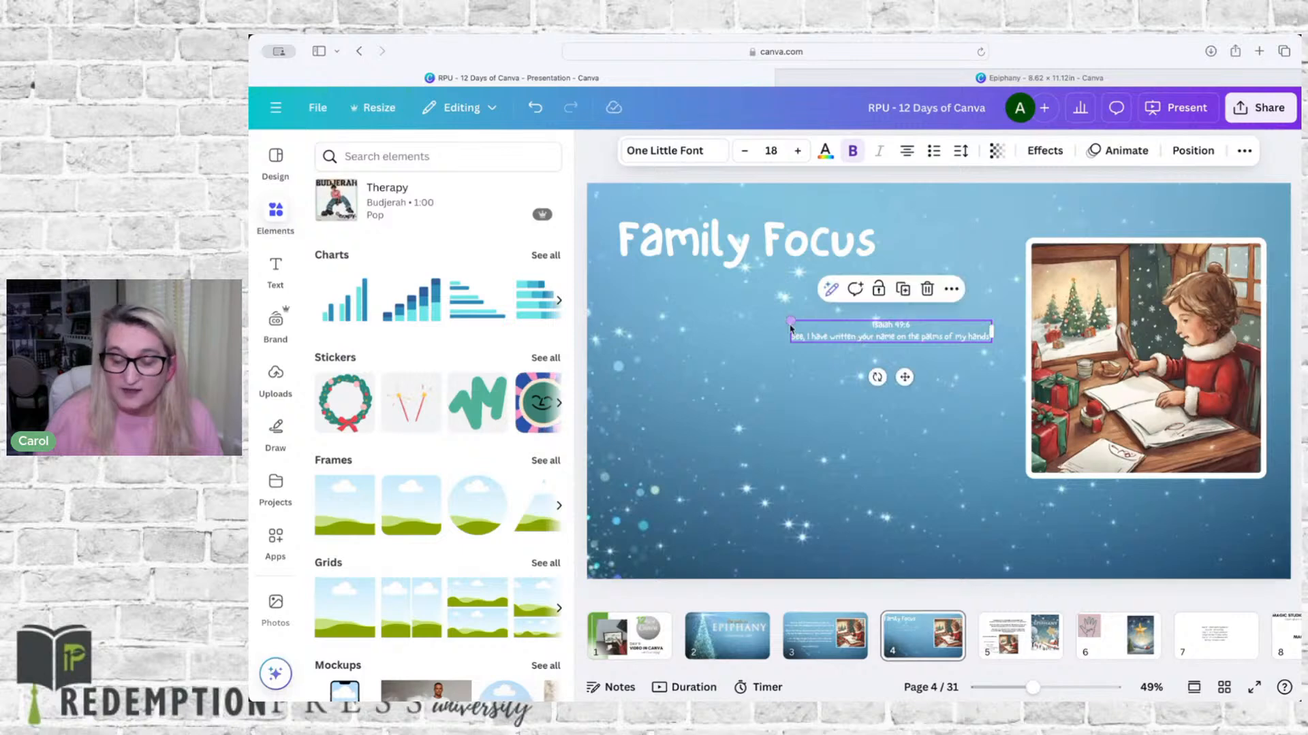
left_click_drag(789, 324, 616, 302)
left_click_drag(796, 323, 797, 294)
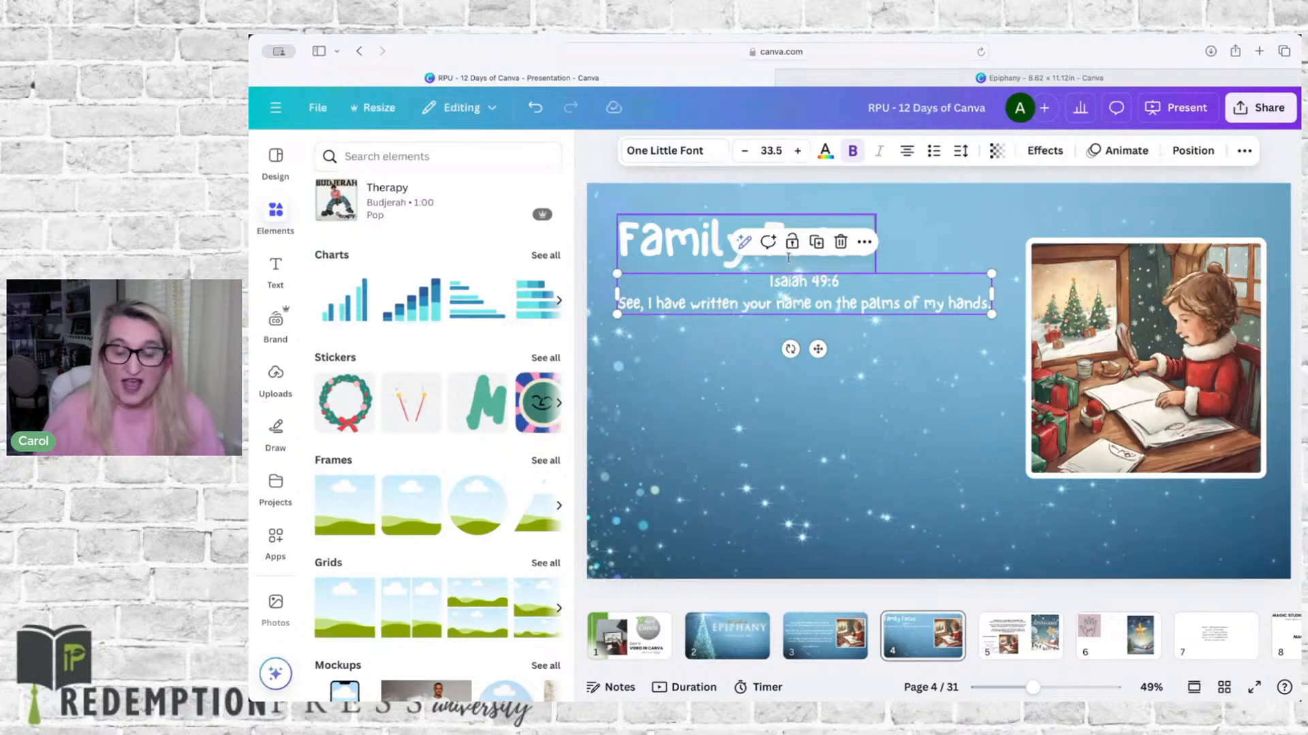
Group the "Family Focus" heading with the verse and give the group a slower Fade animation on enter only
left_click(696, 243, "shift")
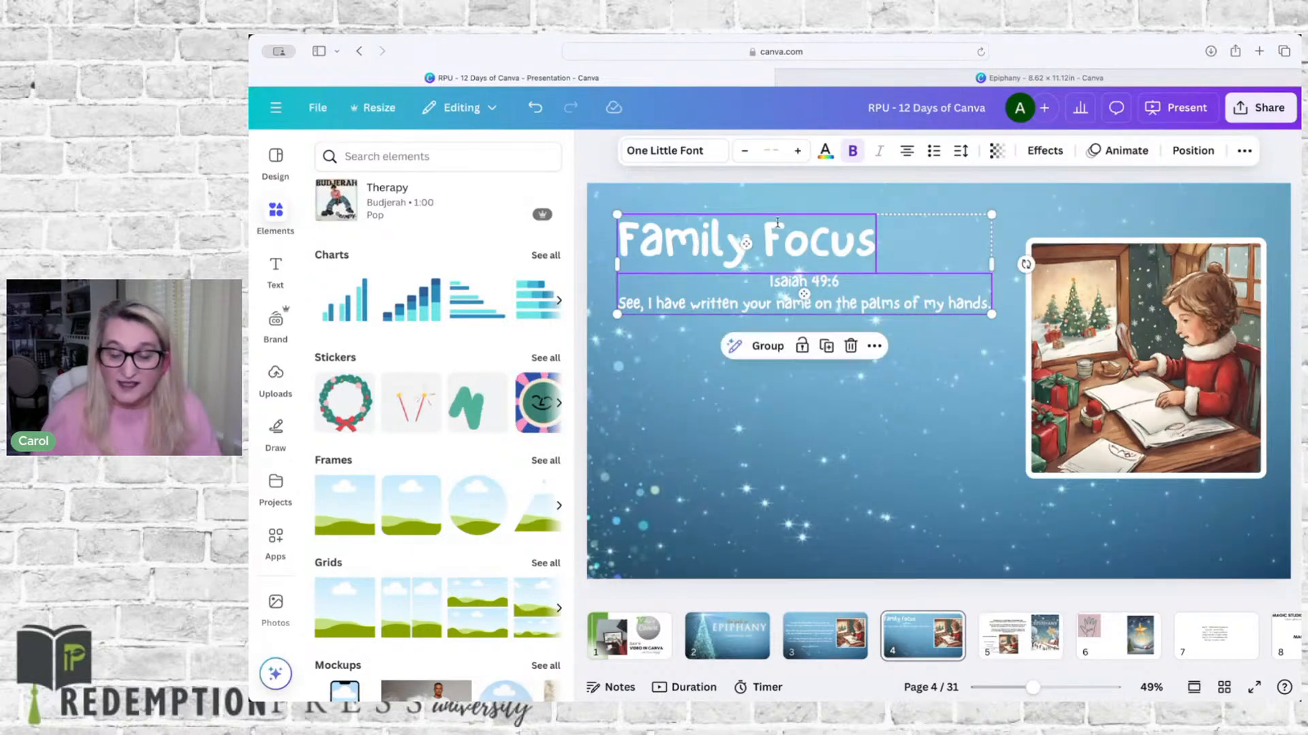
left_click(768, 346)
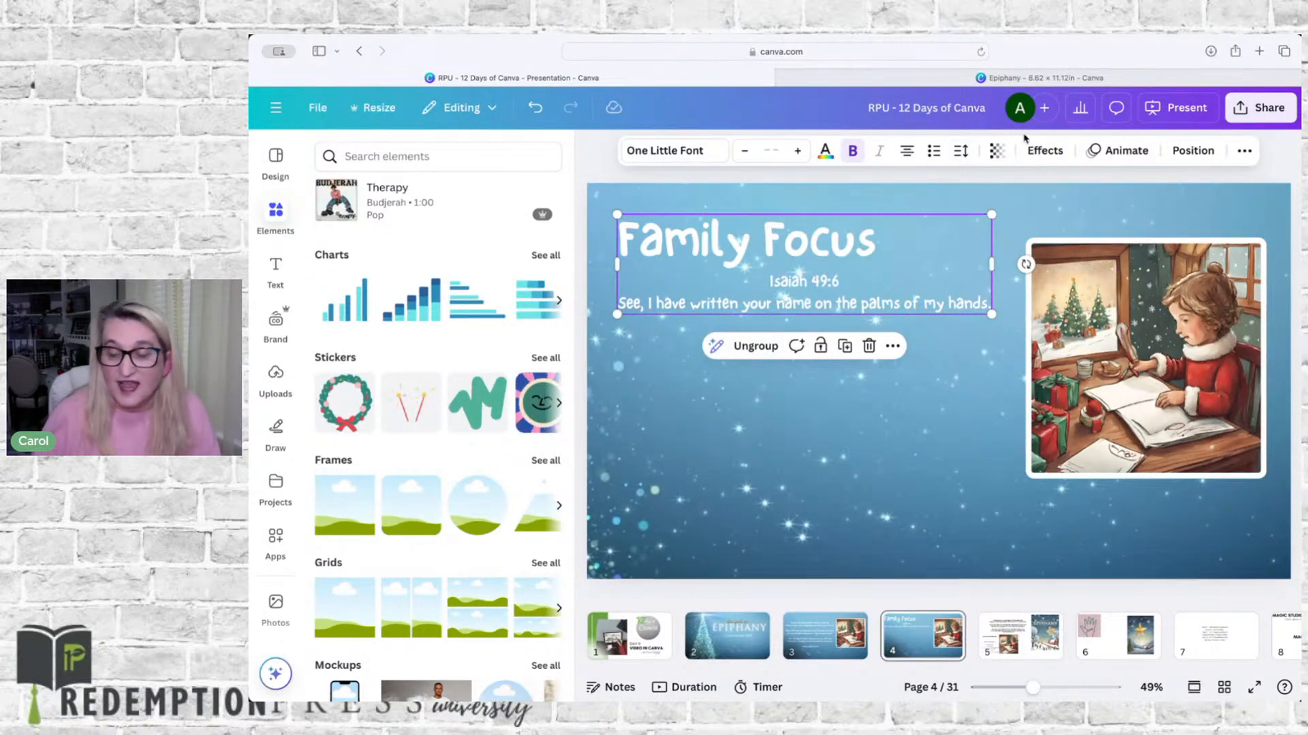
left_click(1041, 150)
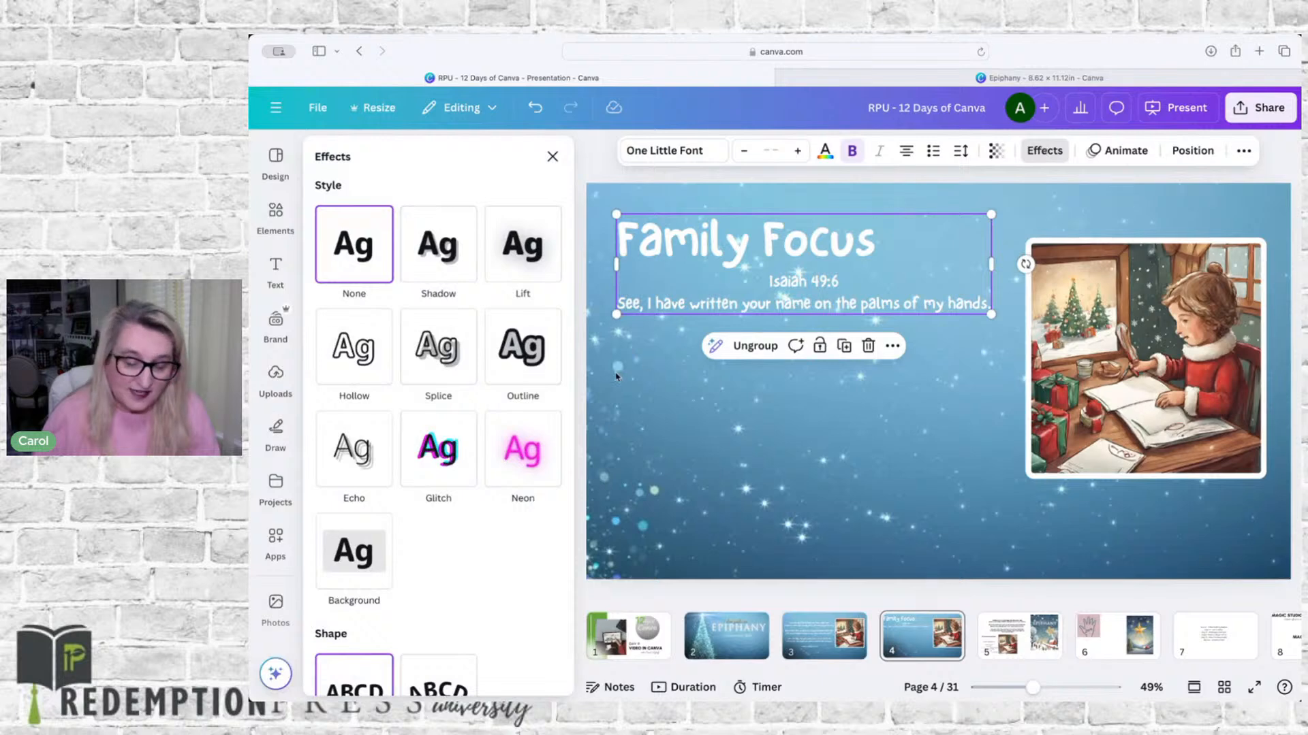
left_click(1120, 149)
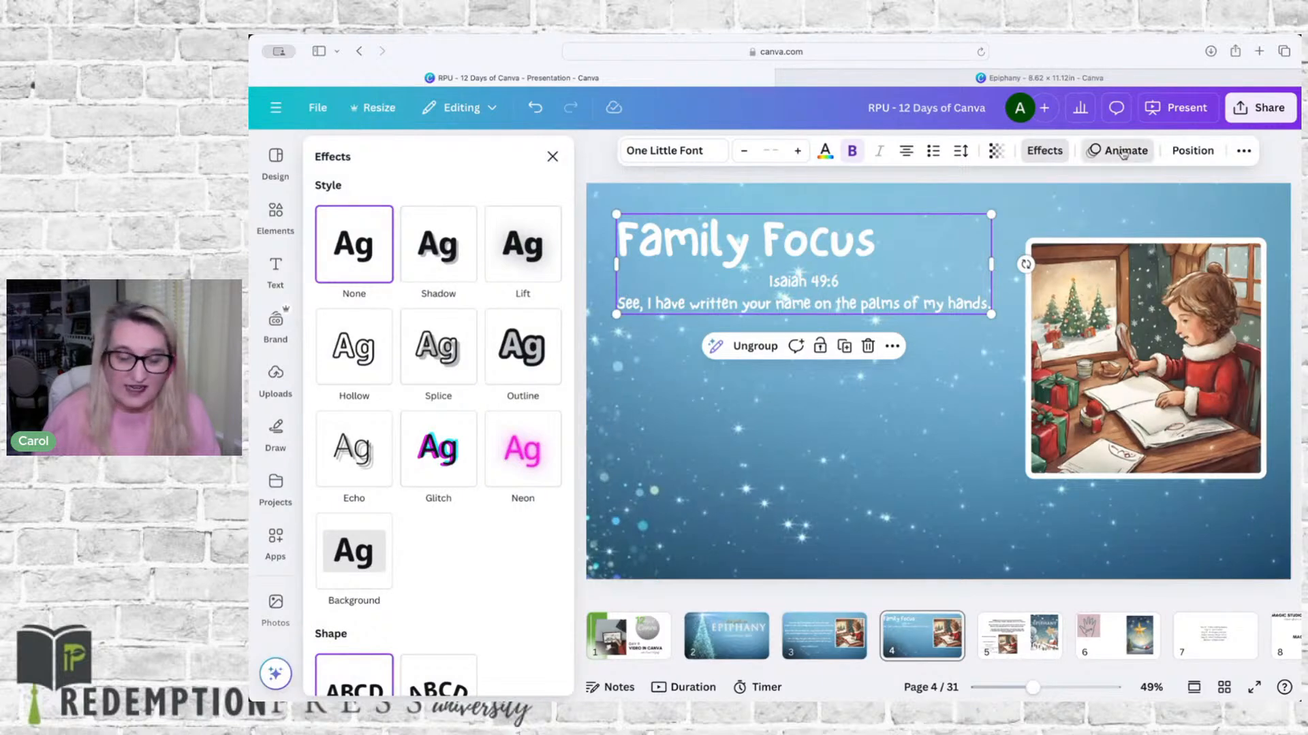
scroll(430, 397, "down", 2)
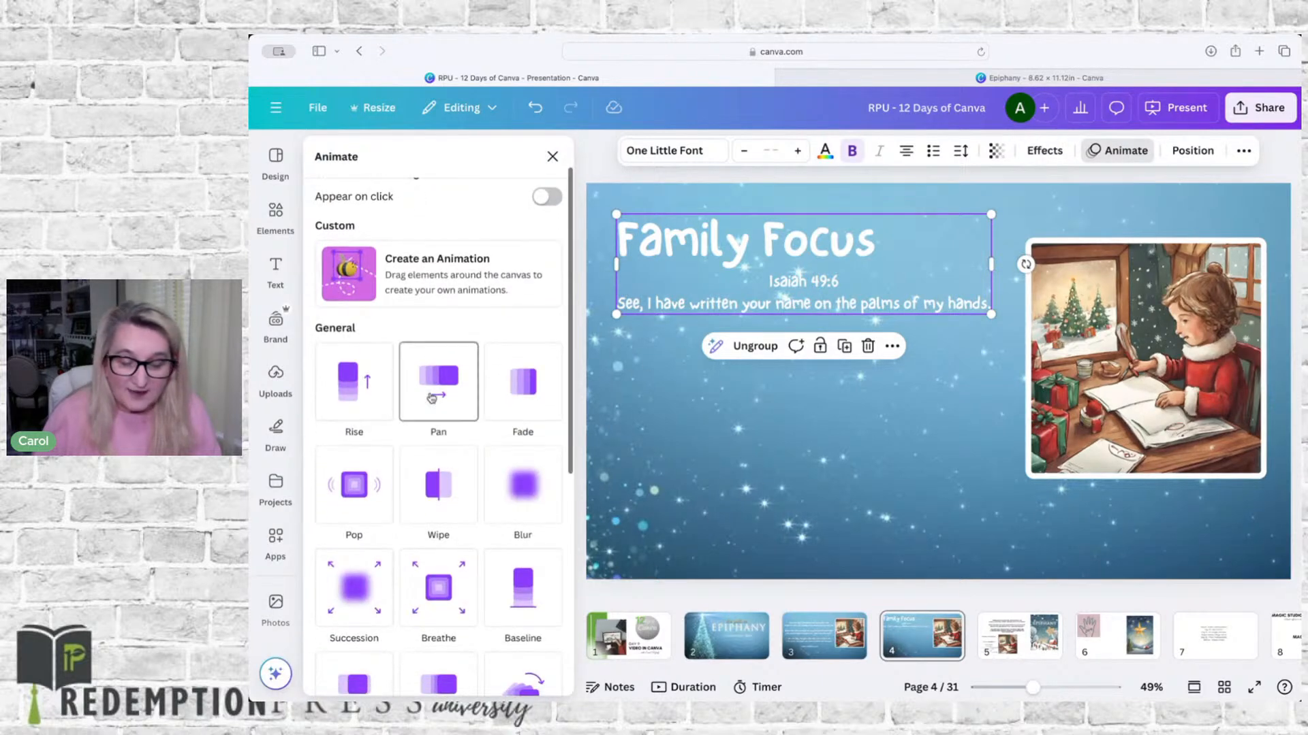
left_click(520, 379)
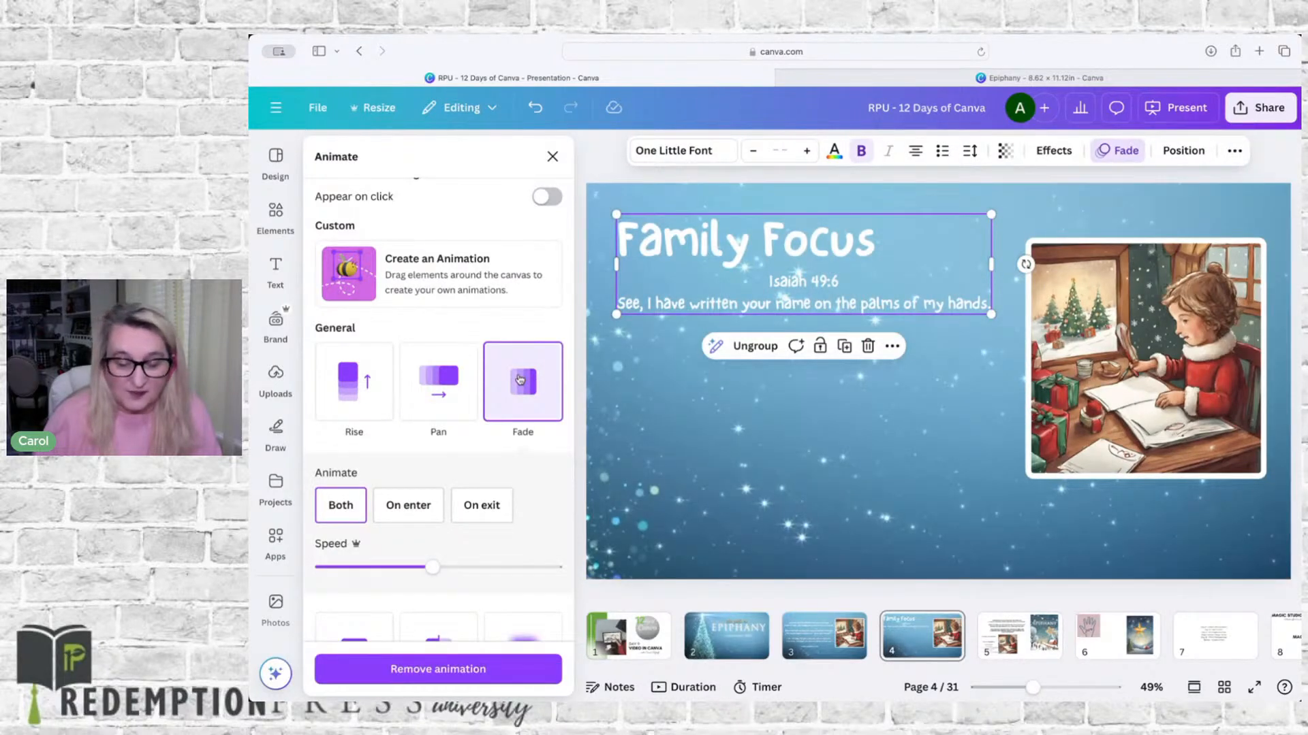
left_click_drag(431, 569, 373, 570)
left_click(409, 506)
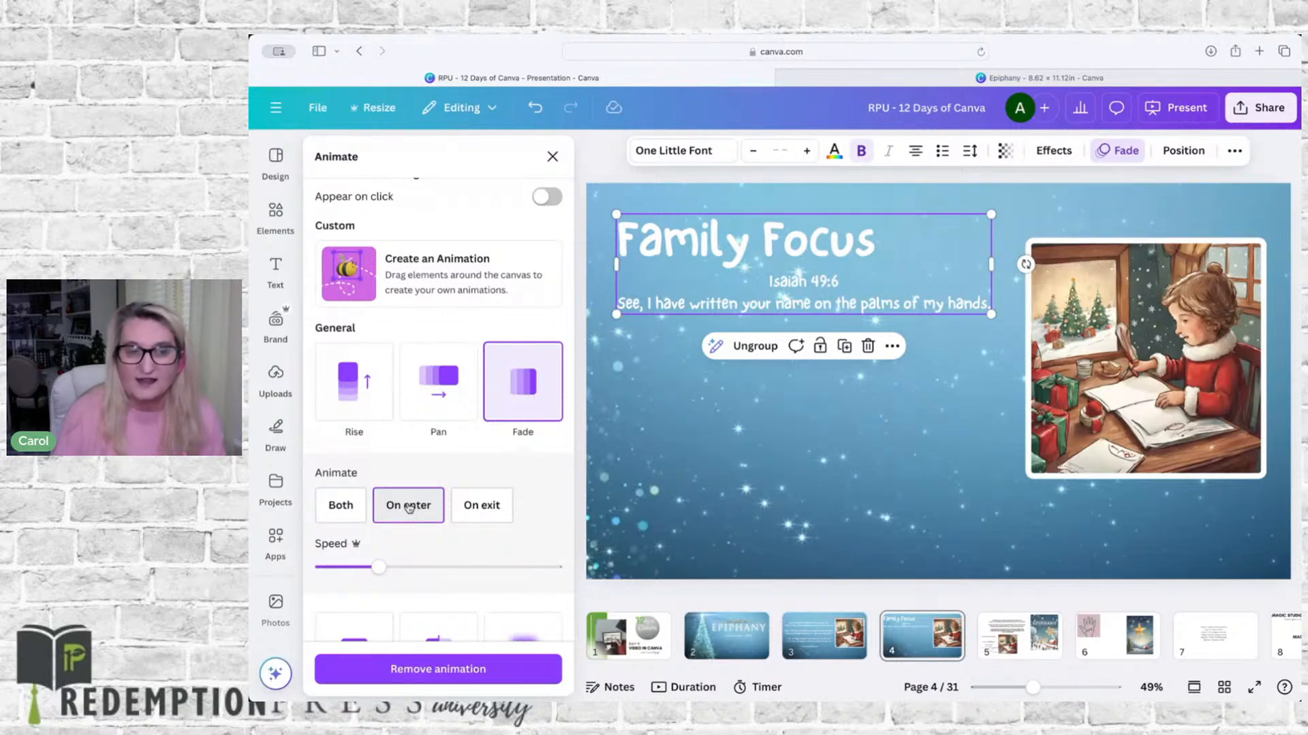
Duplicate the grouped "Family Focus" heading and verse on page 4, place the copy beneath the original and ungroup it
left_click(803, 640)
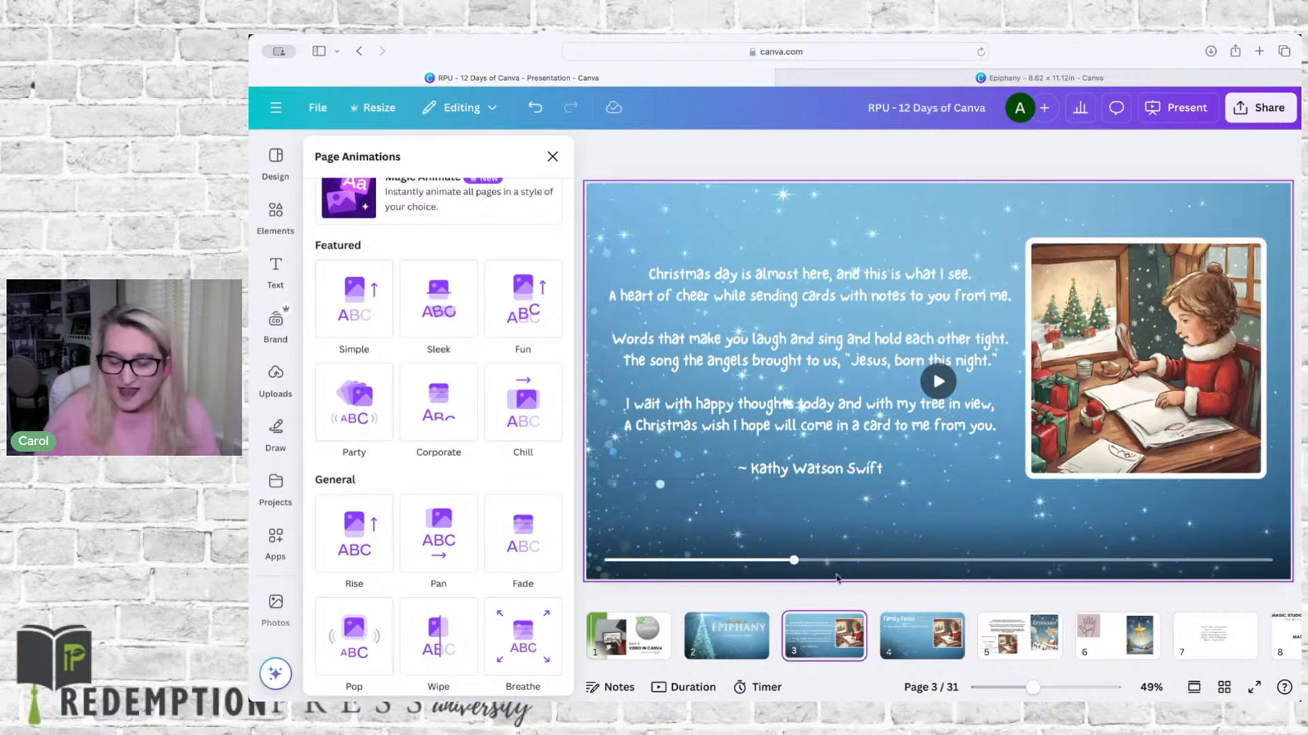
left_click(1032, 641)
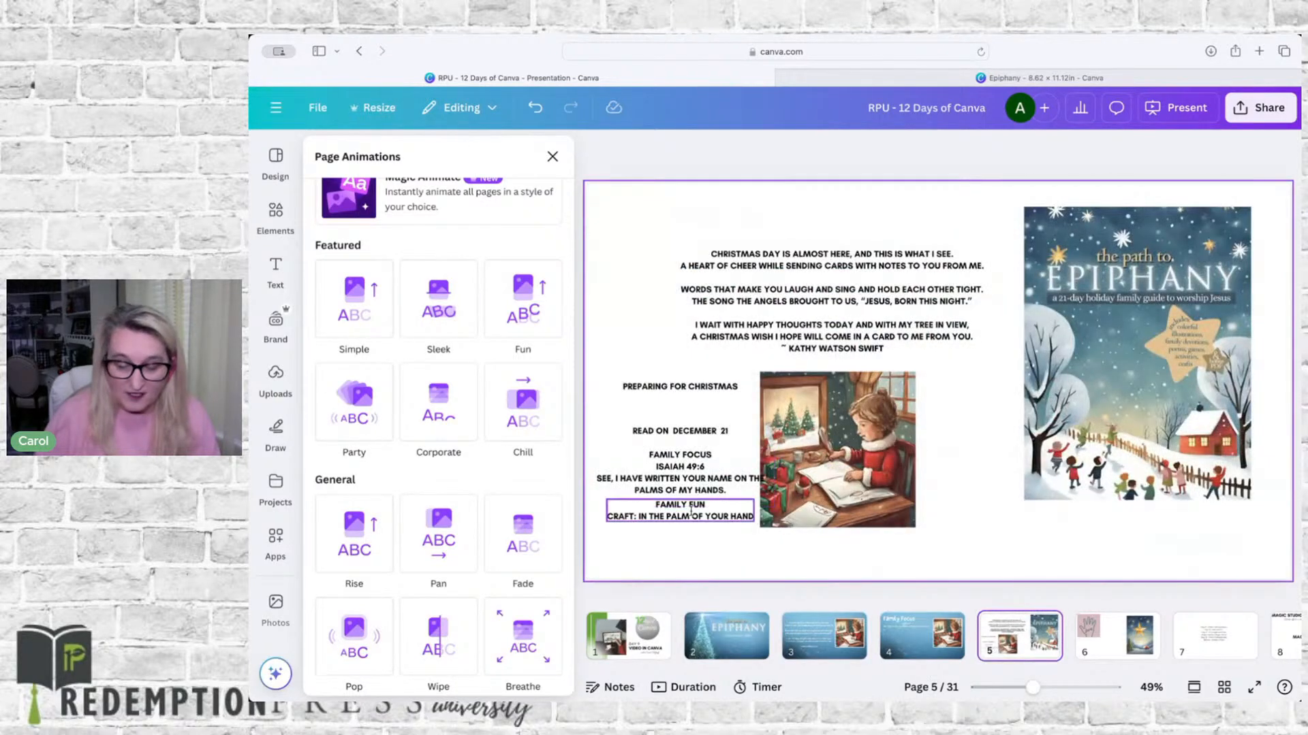
left_click(908, 639)
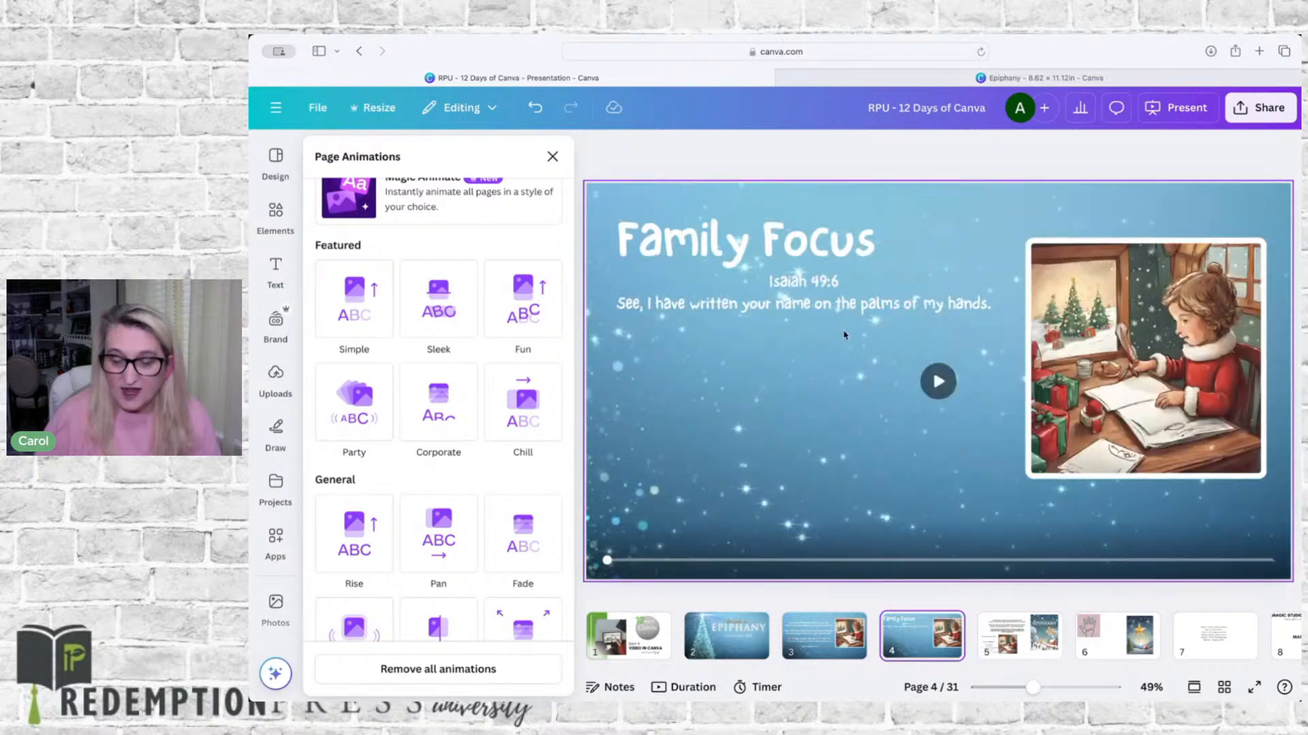
left_click(804, 241)
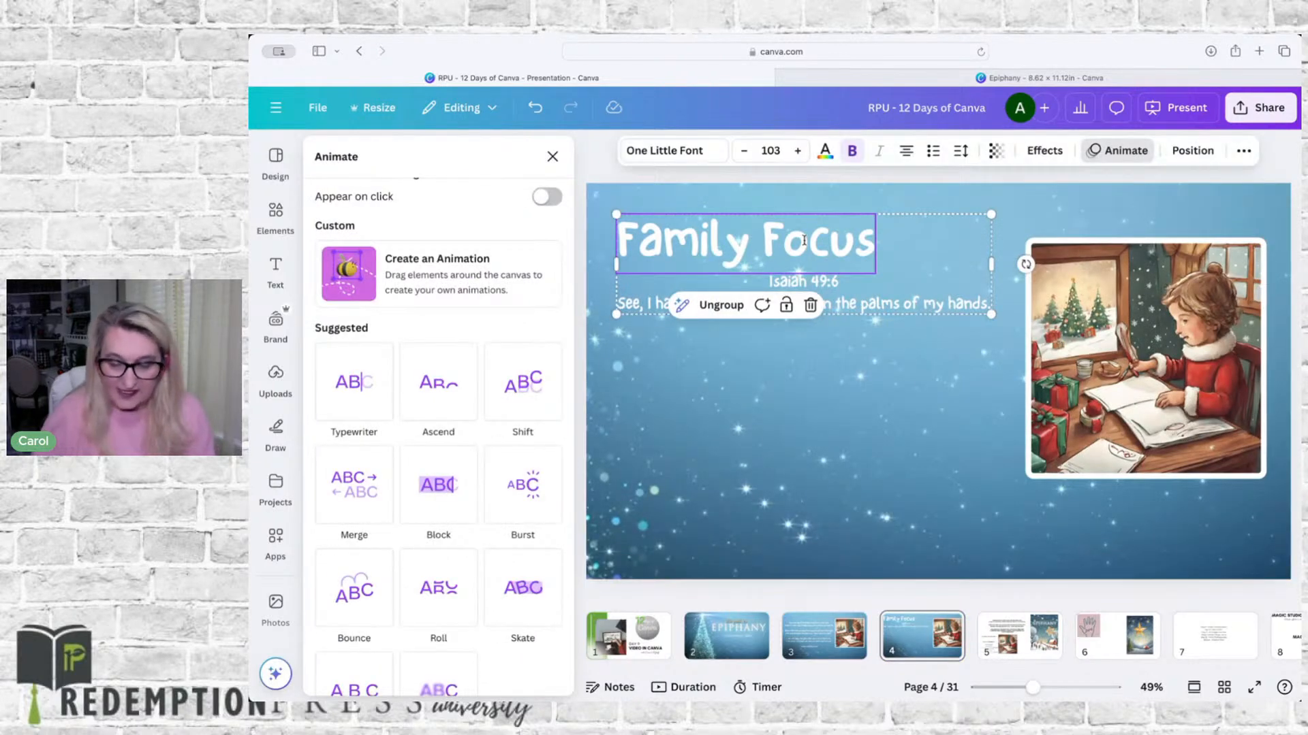
left_click_drag(804, 241, 806, 395)
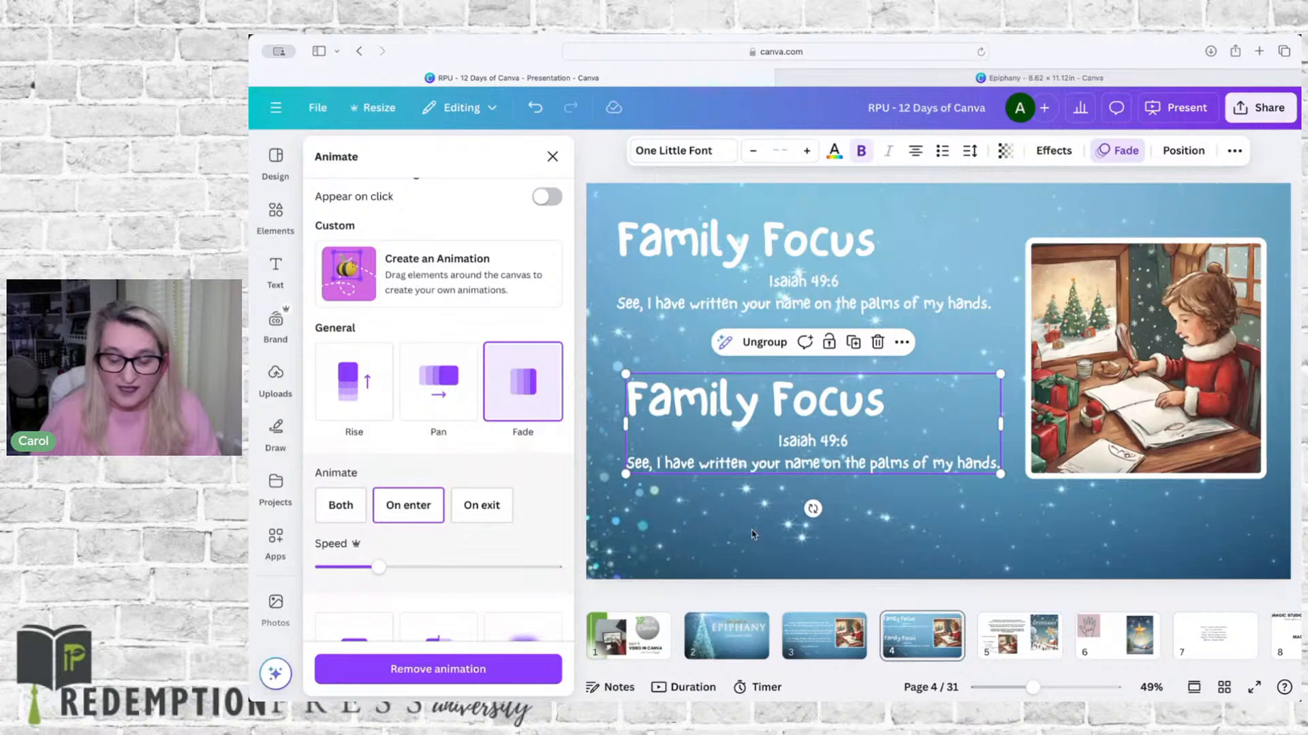
left_click(764, 342)
left_click(749, 541)
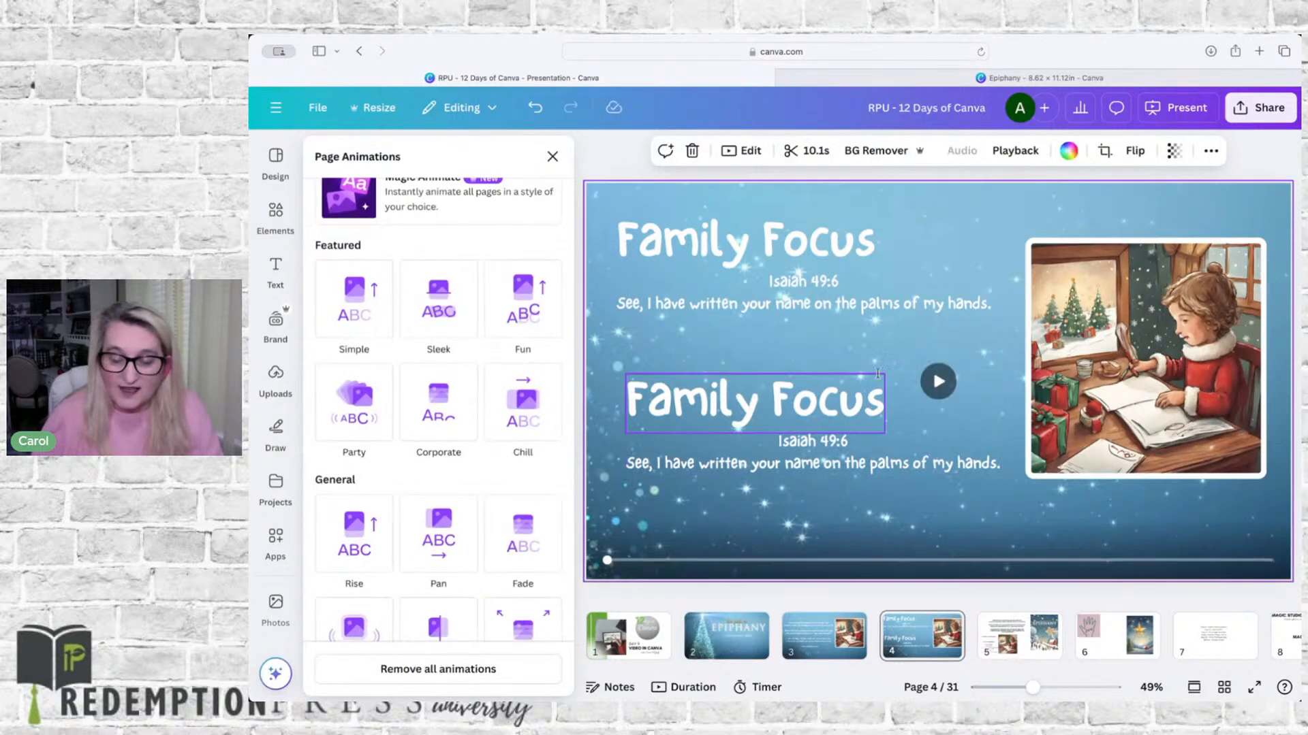
Change the heading of the lower copy on page 4 to "Family Fun"
left_click(839, 393)
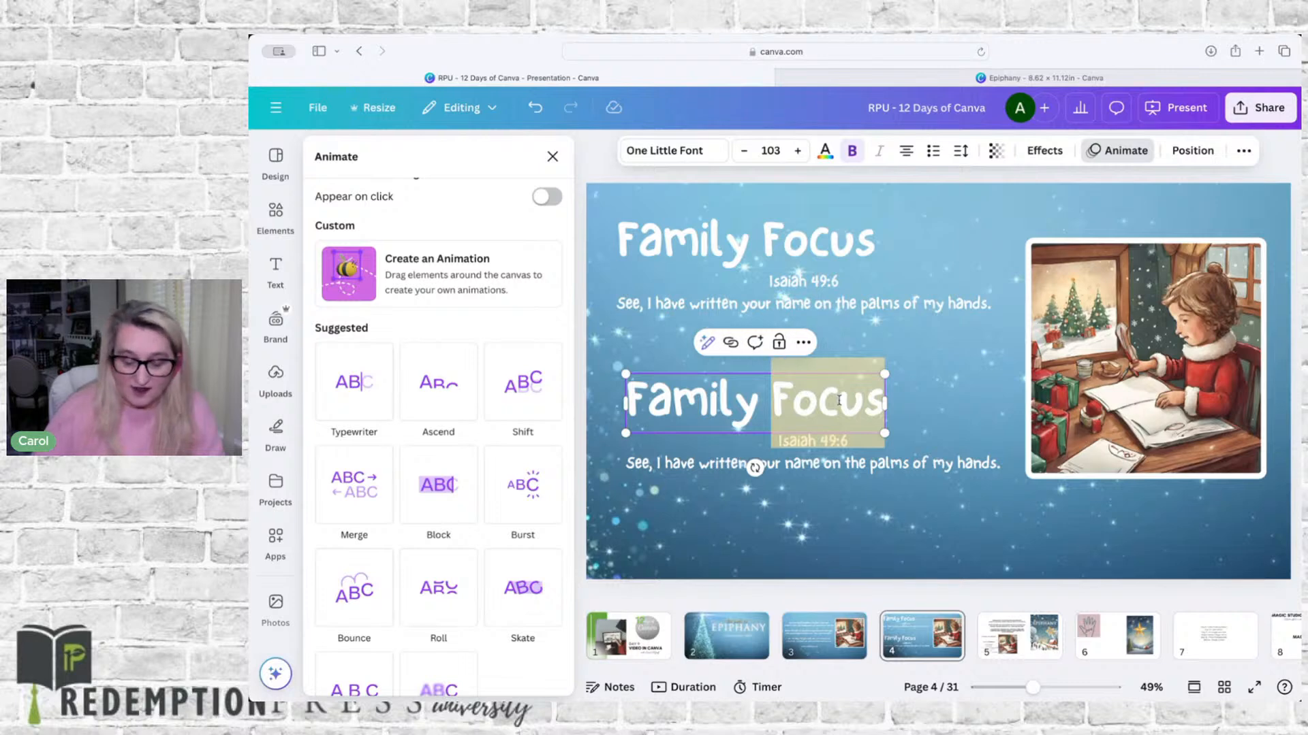
type("Fun")
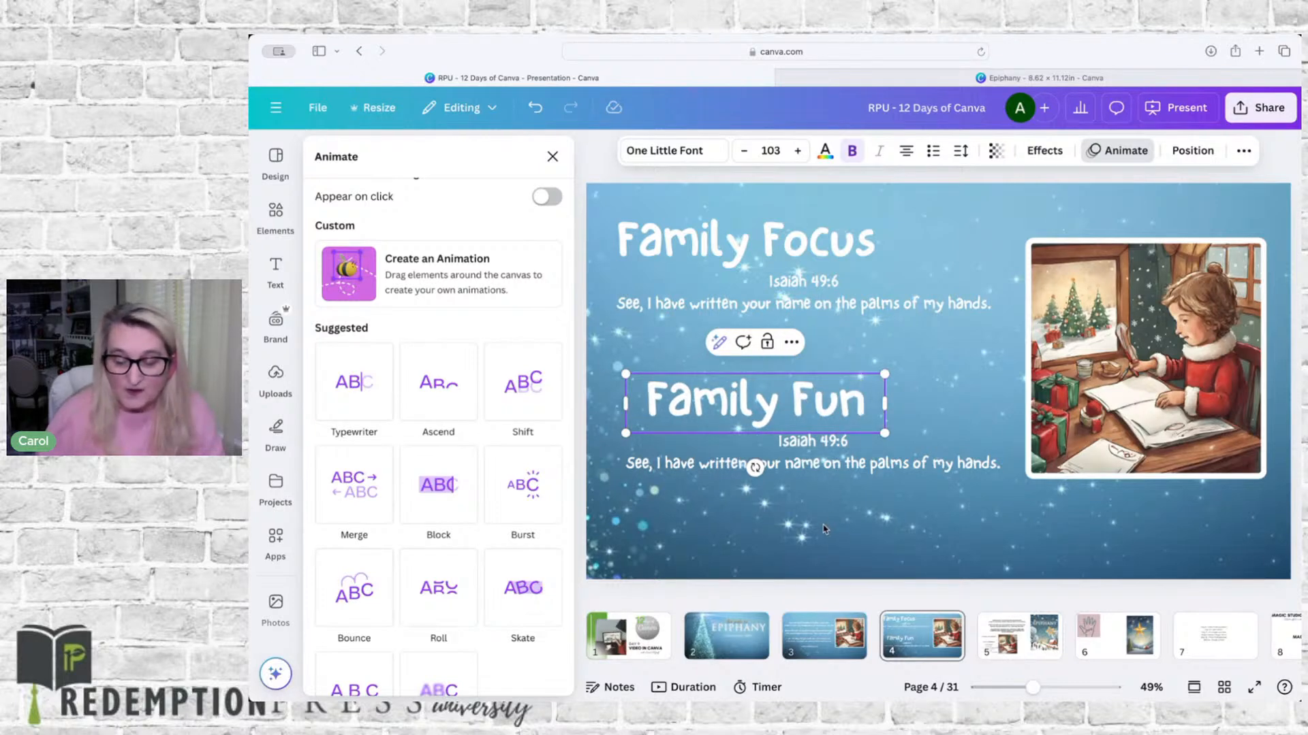
left_click(824, 529)
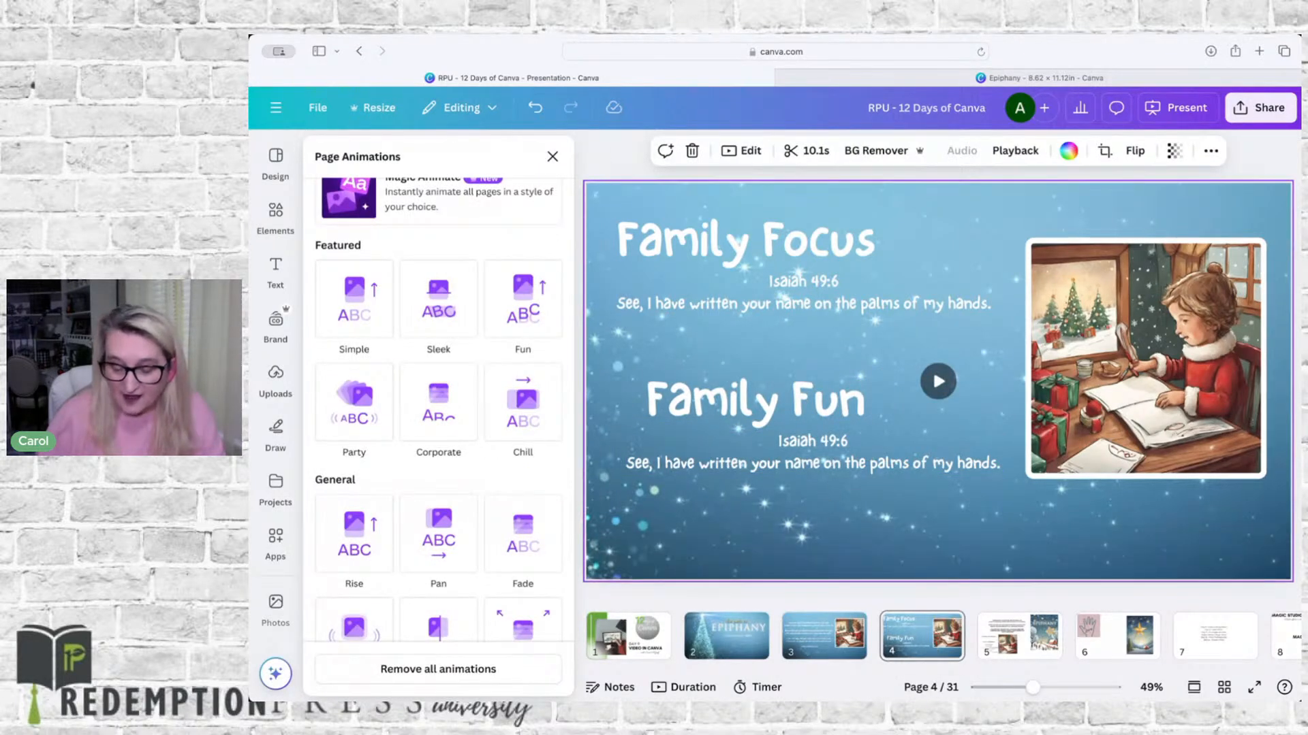
Replace the copied Isaiah verse under "Family Fun" with the craft line "Craft: iN the palm of your hand"
left_click(1016, 636)
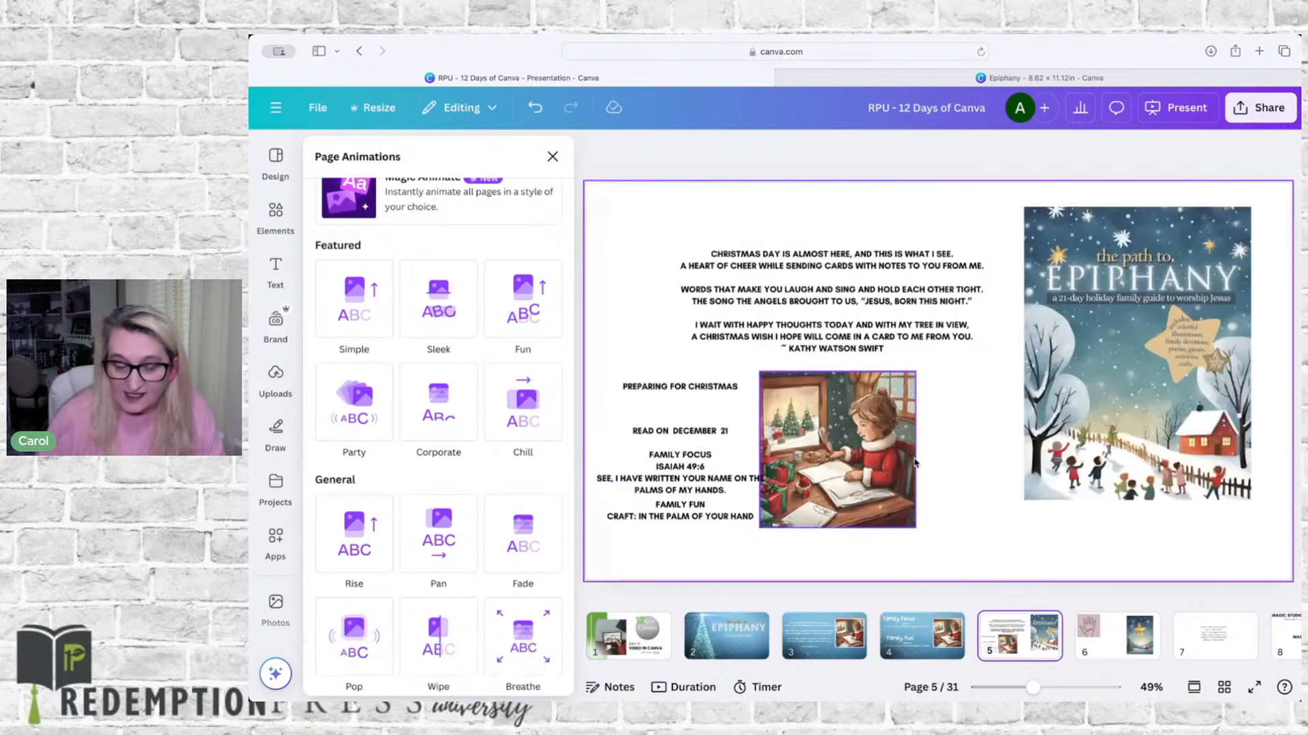
left_click(706, 520)
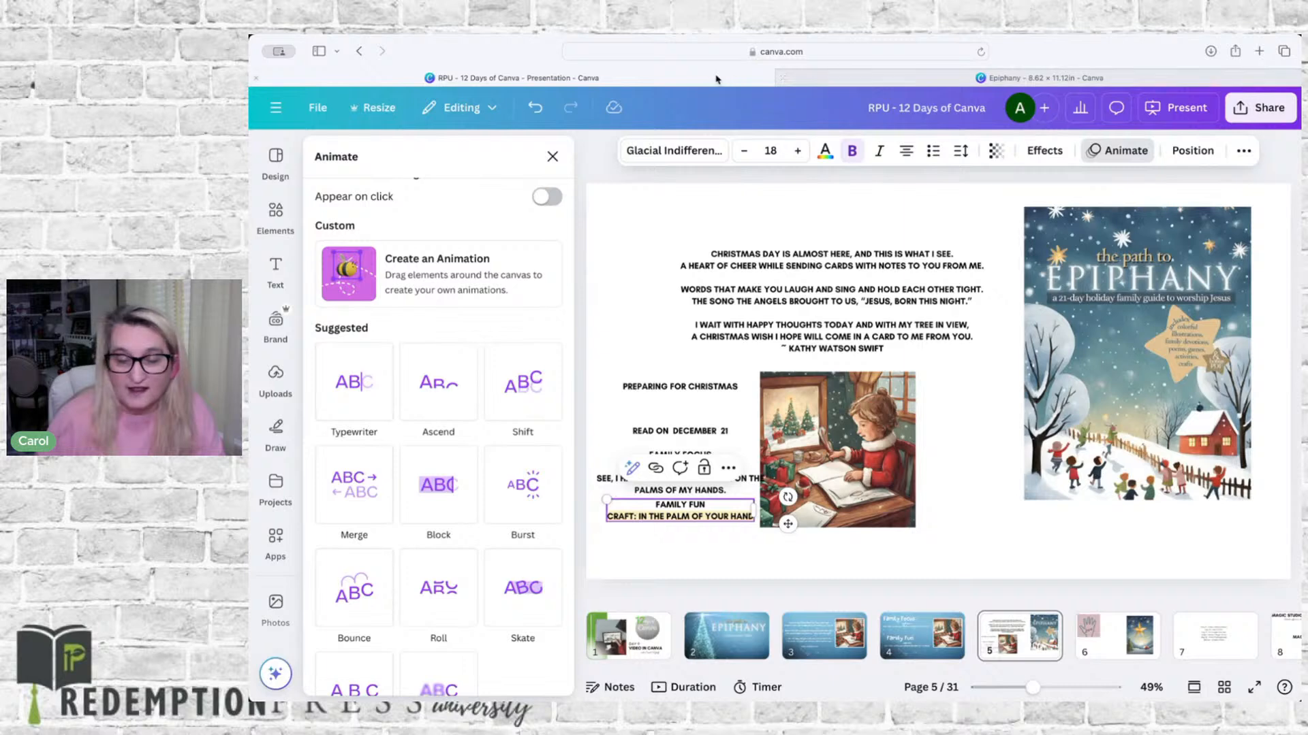
left_click(897, 632)
left_click(752, 462)
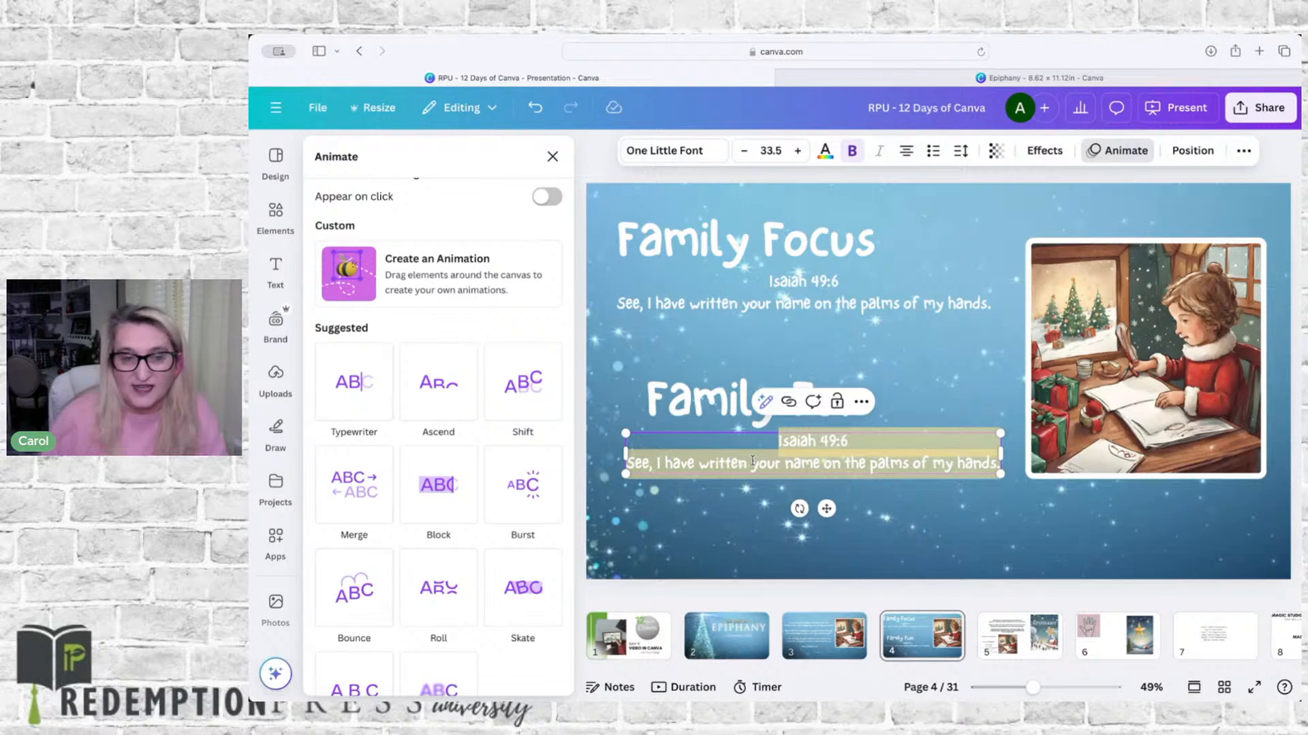
type("Craft: iN the palm of your hand")
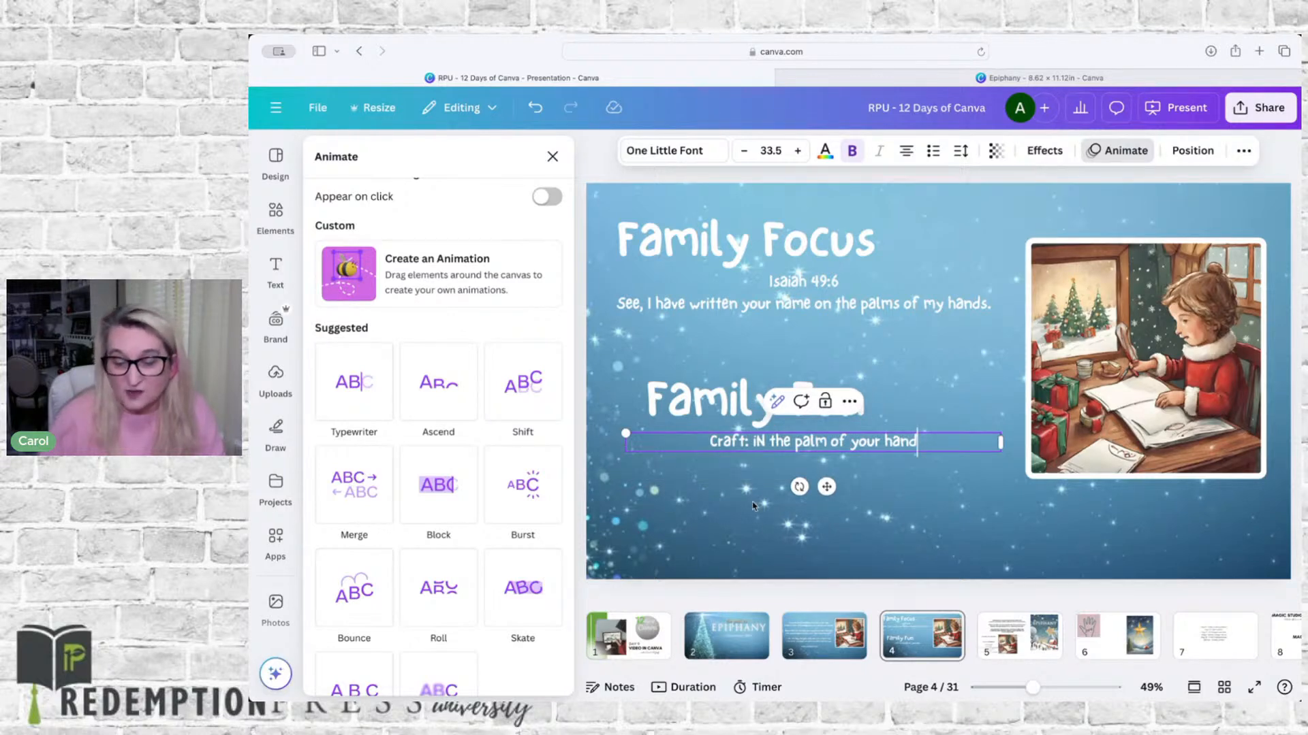
left_click(892, 515)
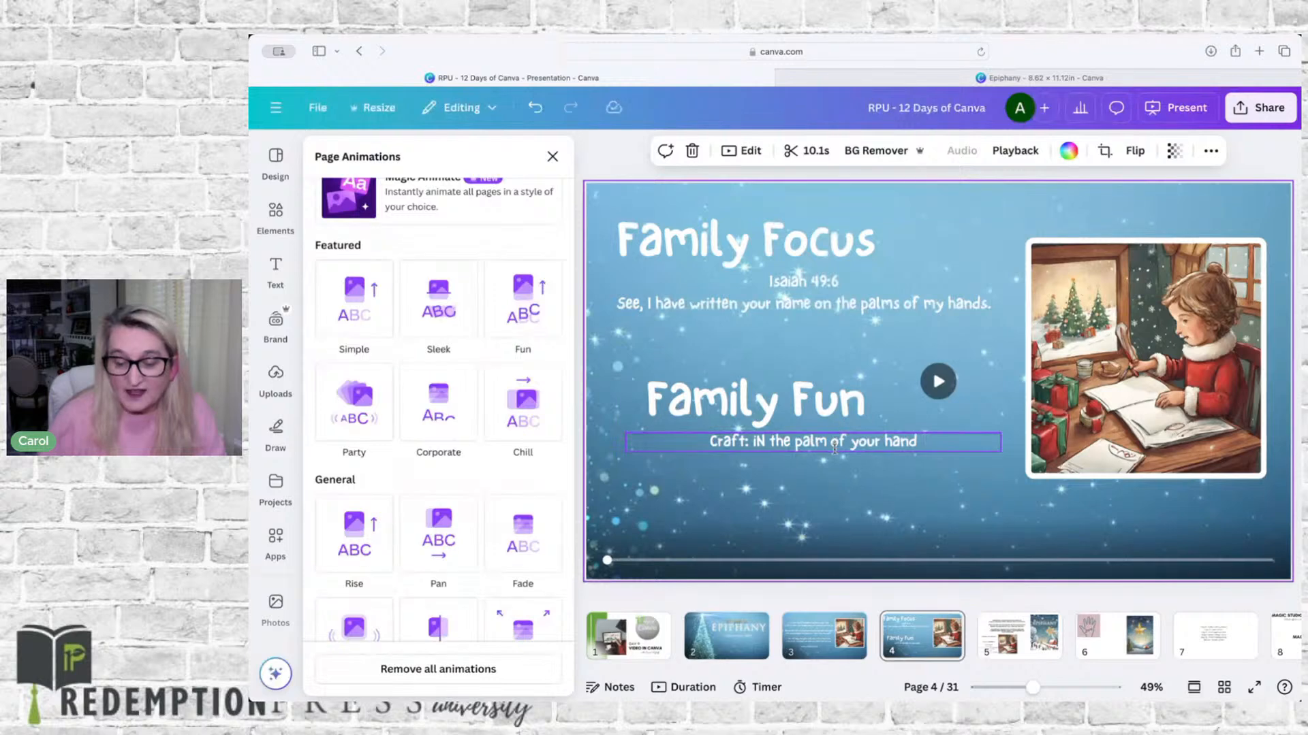
Unlock the craft line beneath the "Family Fun" heading
left_click(834, 444)
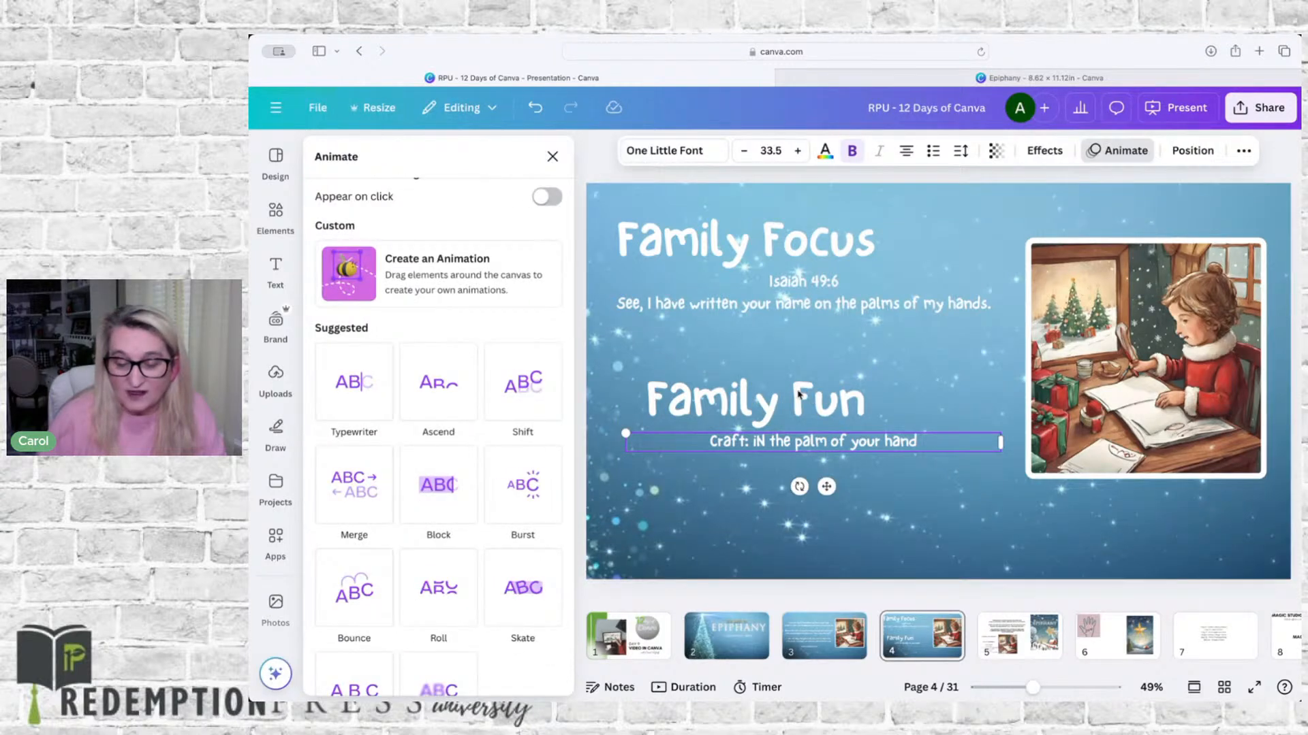
left_click(736, 397)
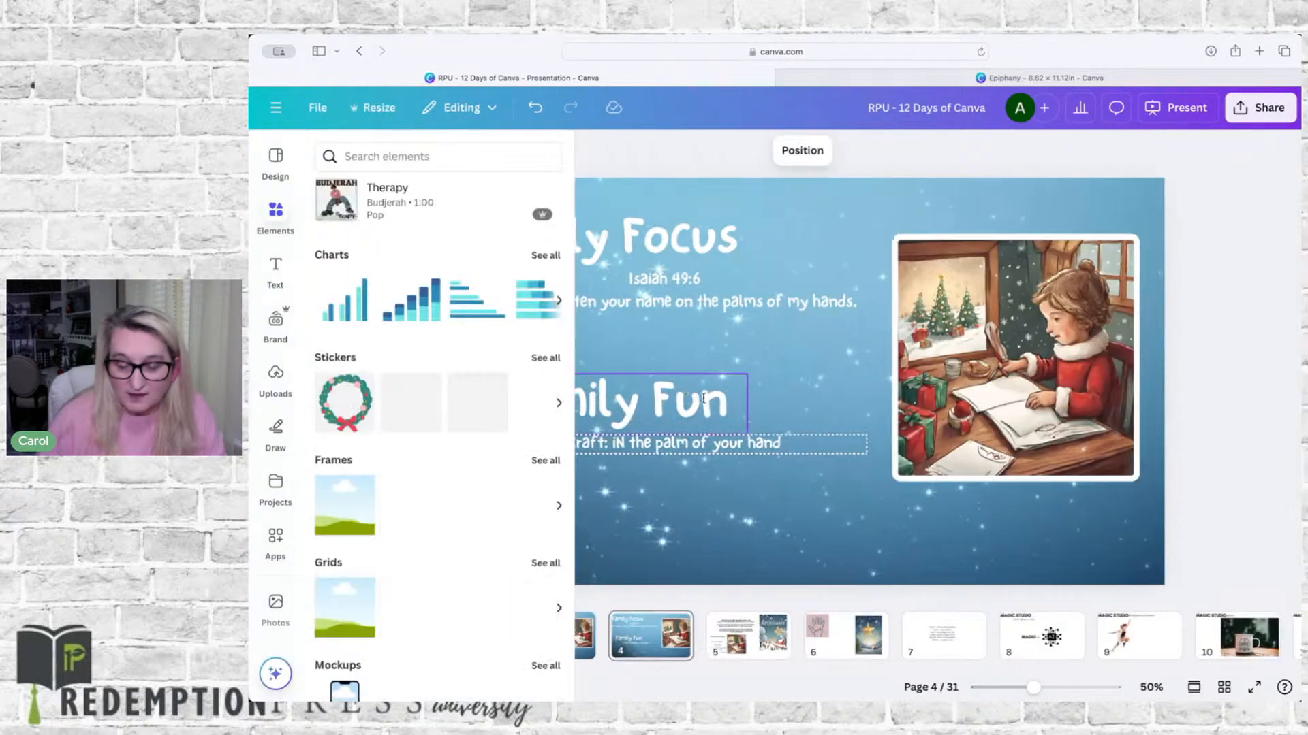
left_click(783, 440, "shift")
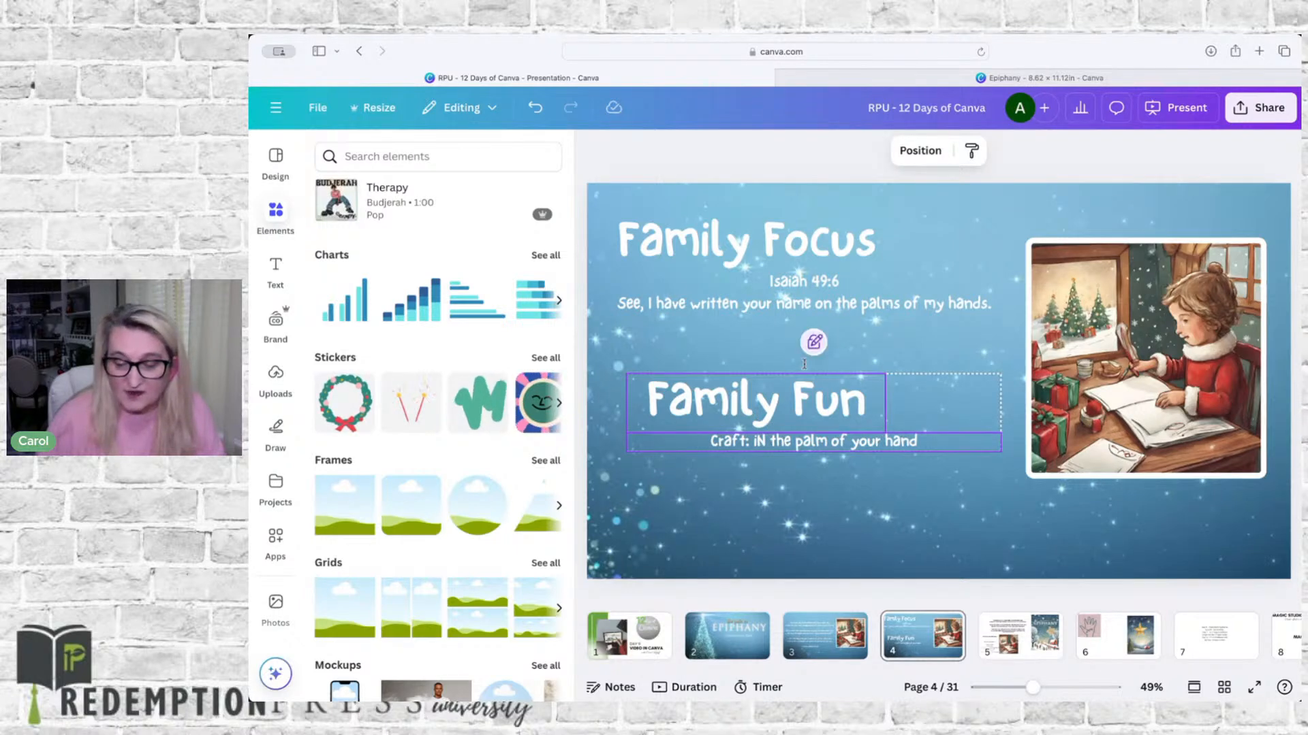
left_click(831, 492)
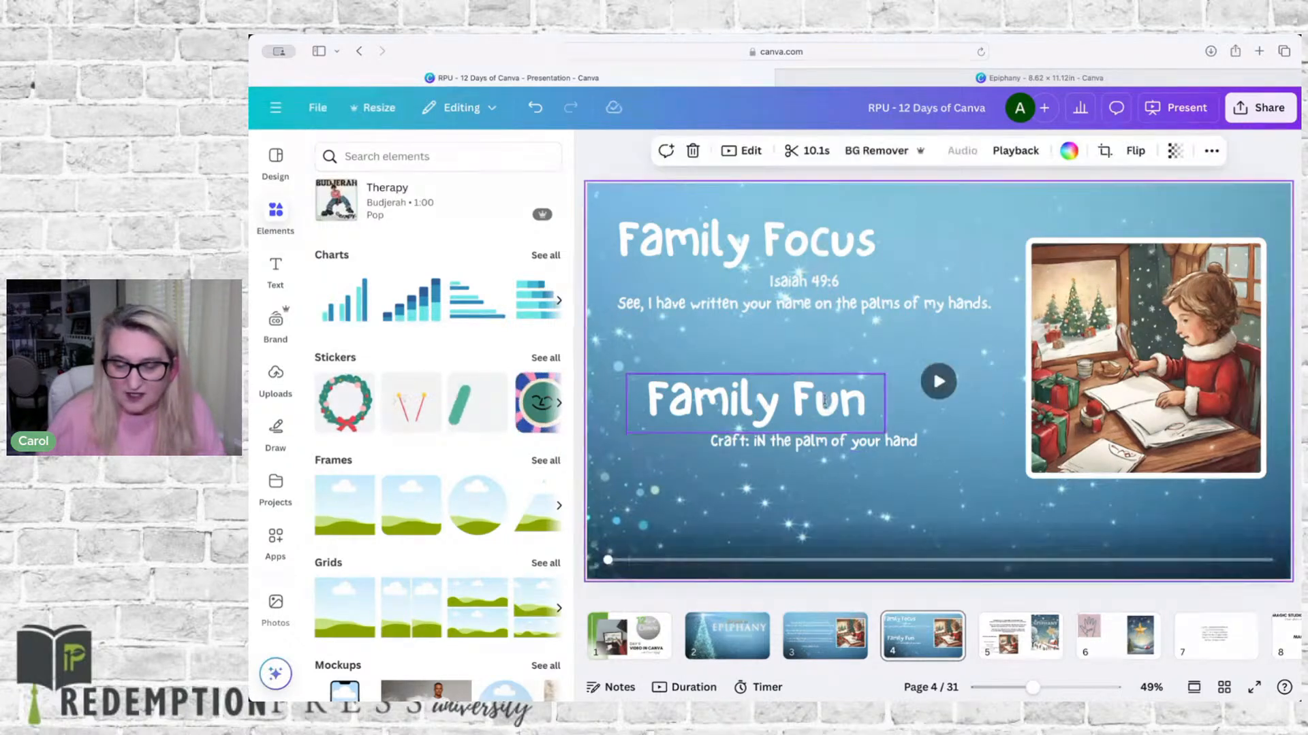
left_click(828, 440)
left_click(820, 488)
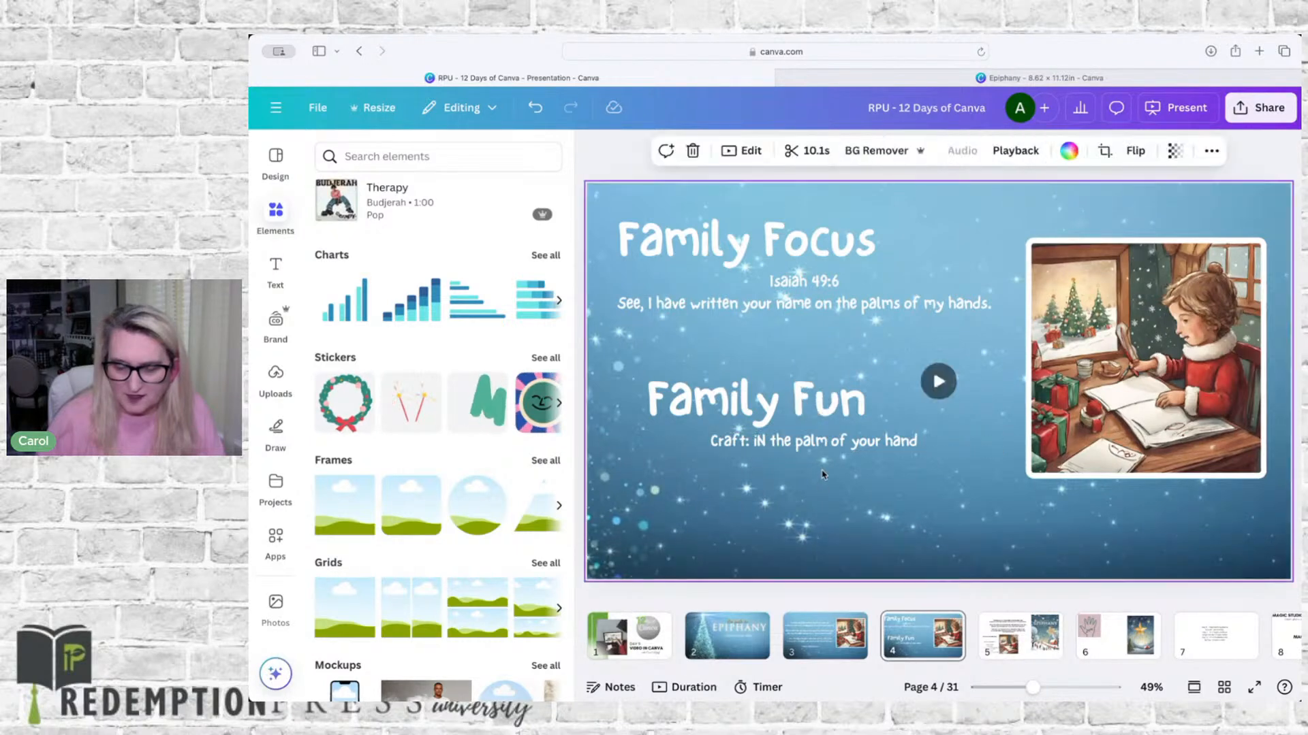
left_click(821, 436)
left_click(826, 402)
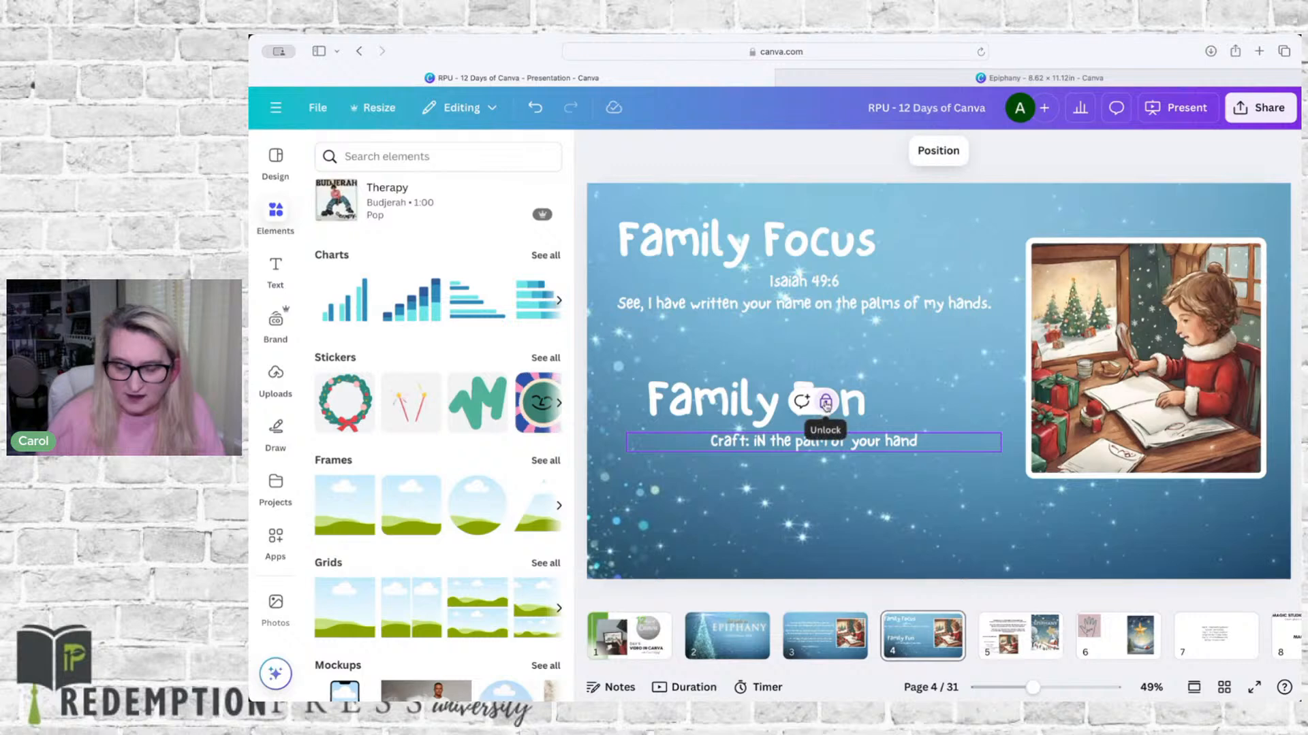
left_click(826, 403)
left_click(902, 489)
Group the "Family Fun" heading with its craft line and give the group a slower Fade animation on enter only
left_click(874, 442)
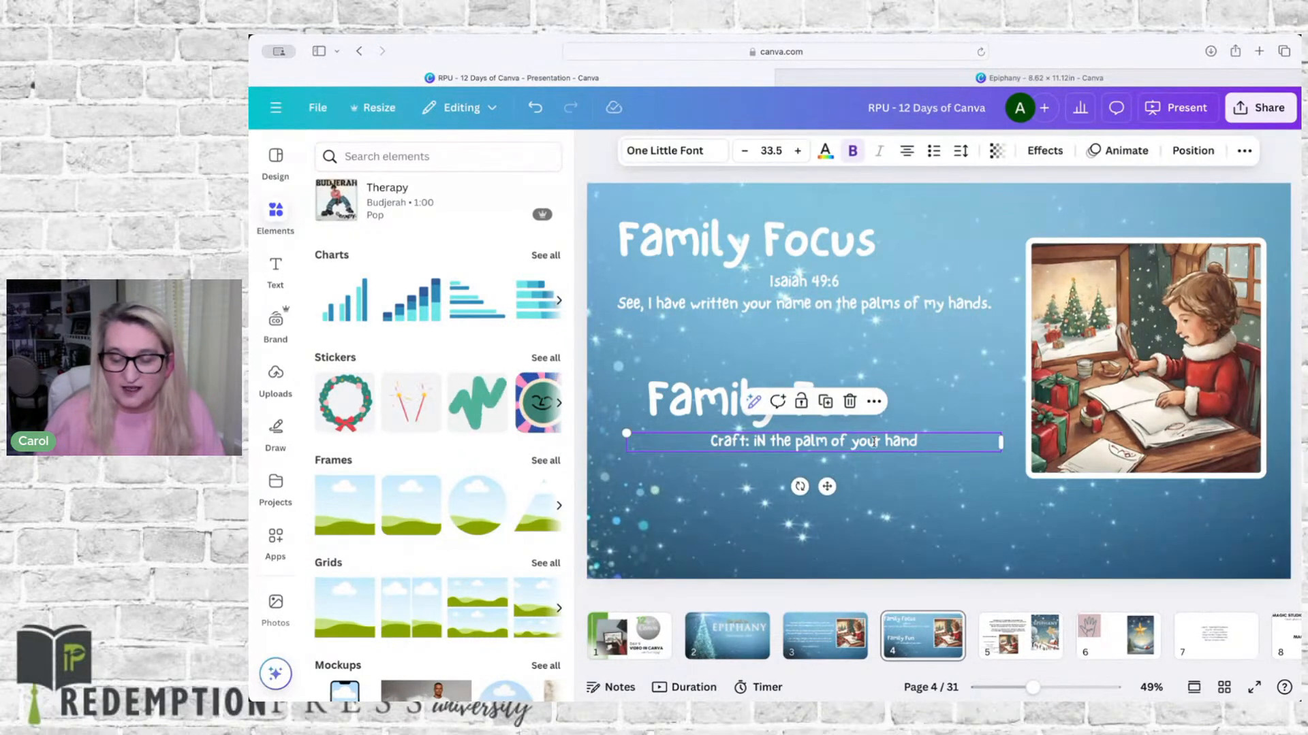
left_click(728, 402, "shift")
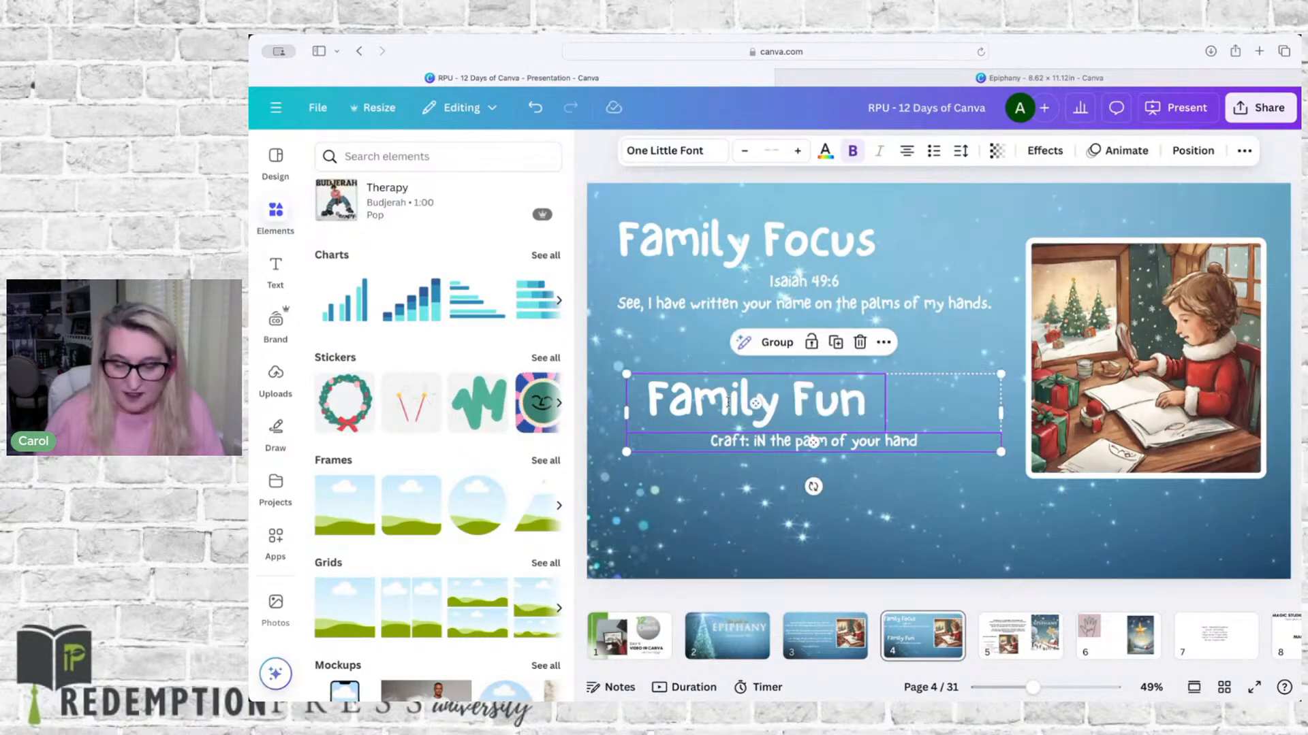
left_click(773, 343)
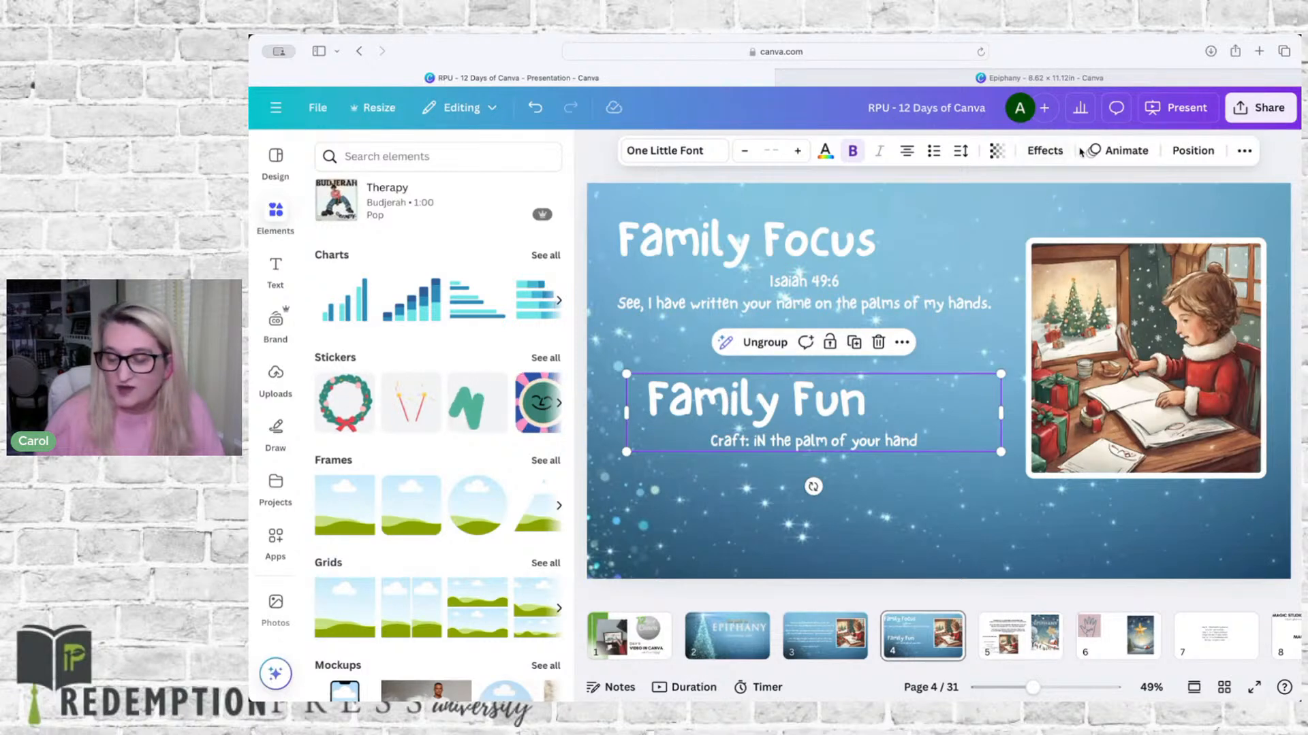
left_click(1114, 153)
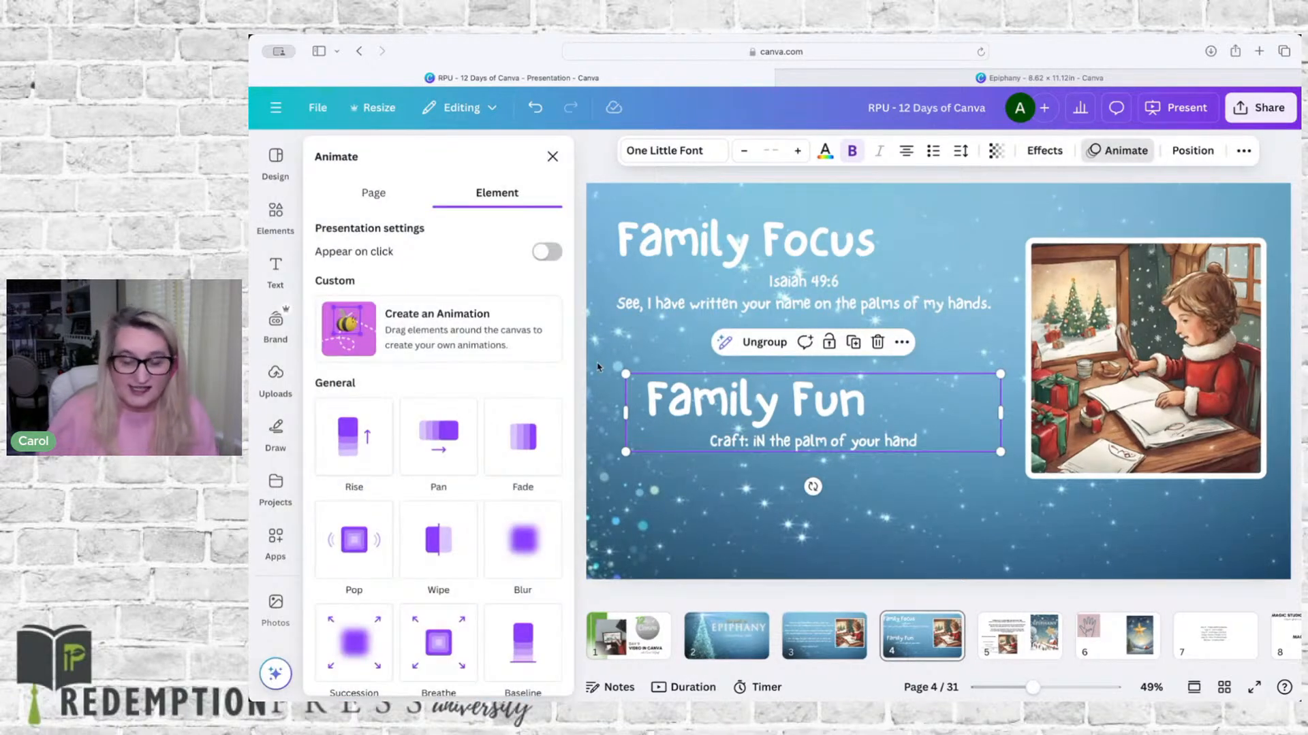
left_click(532, 422)
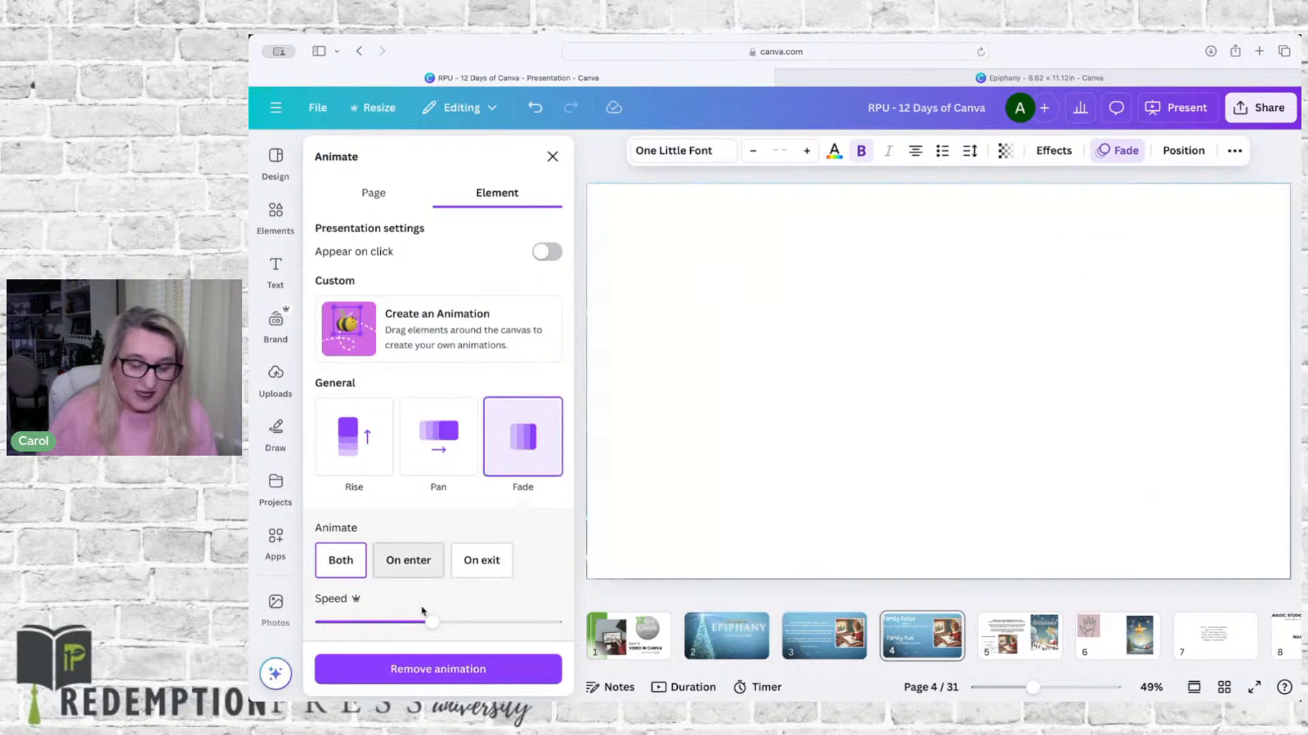
left_click_drag(432, 625, 368, 623)
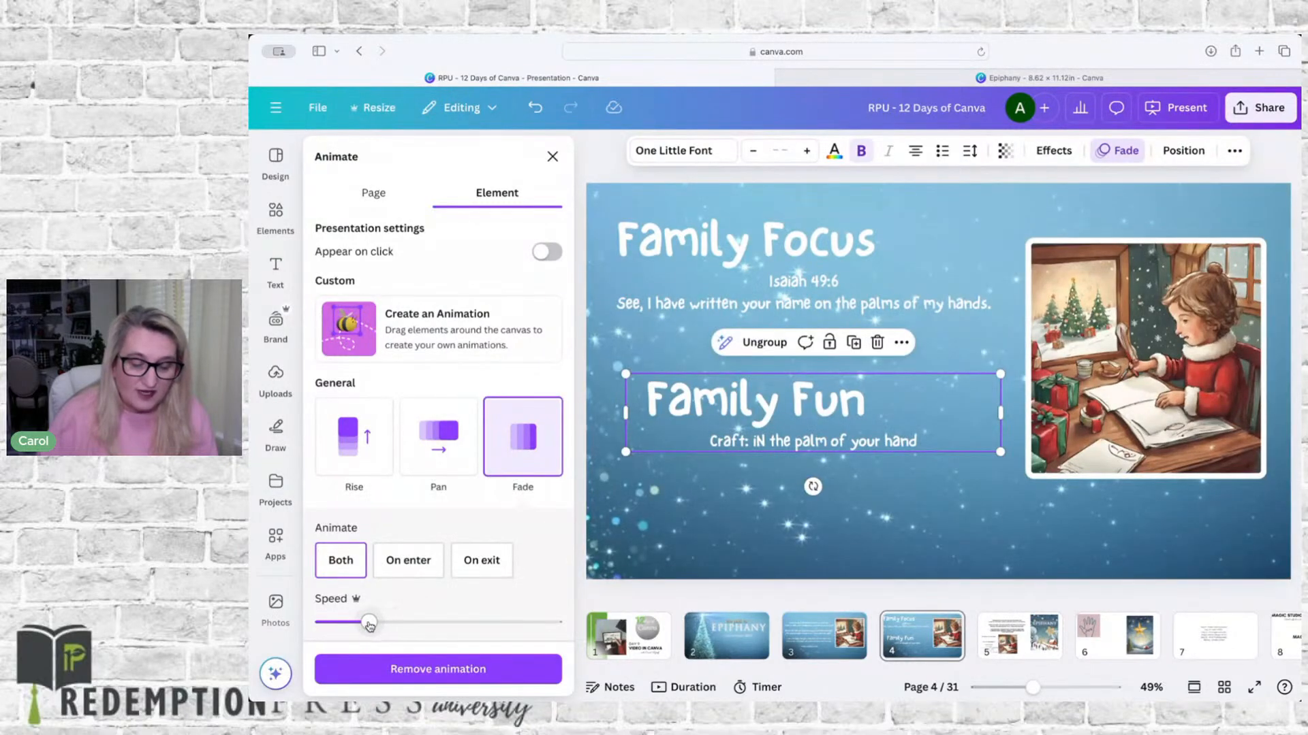
left_click(406, 566)
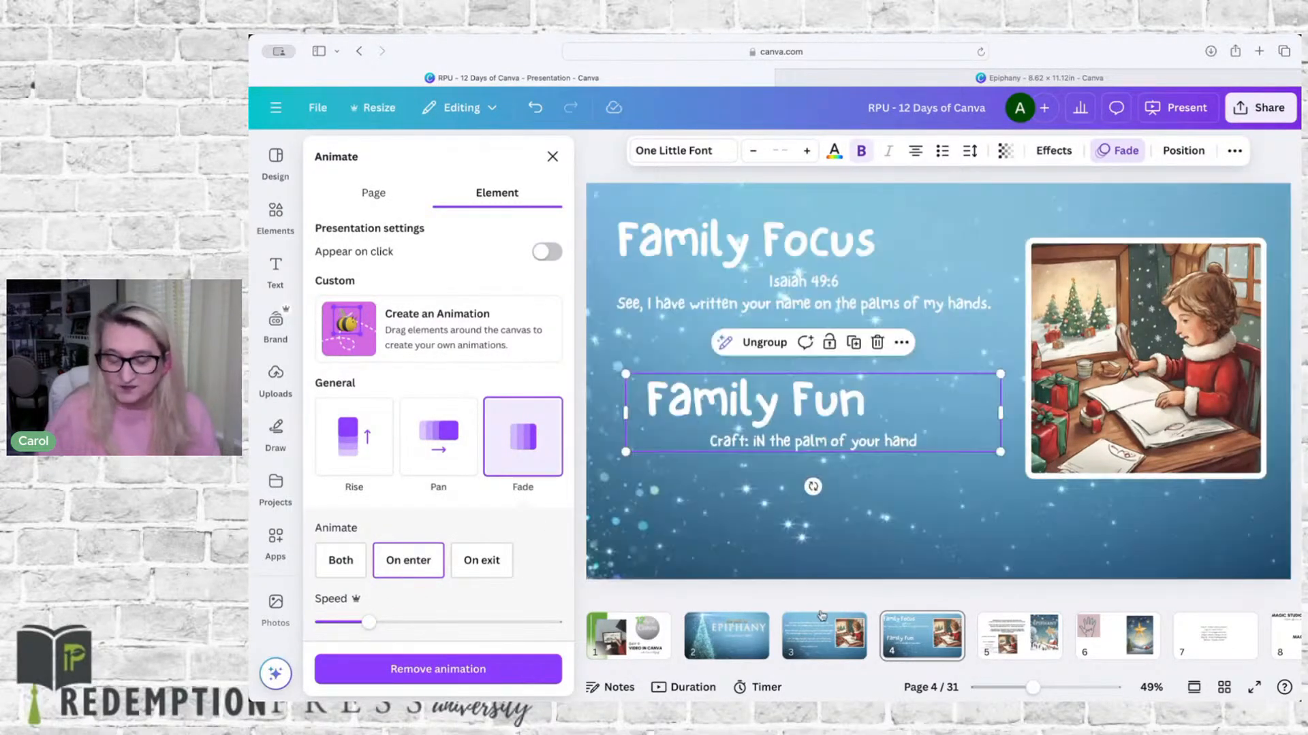
Duplicate page 4 and delete the "Family Focus" heading and the Isaiah verse from the new page
left_click(917, 635)
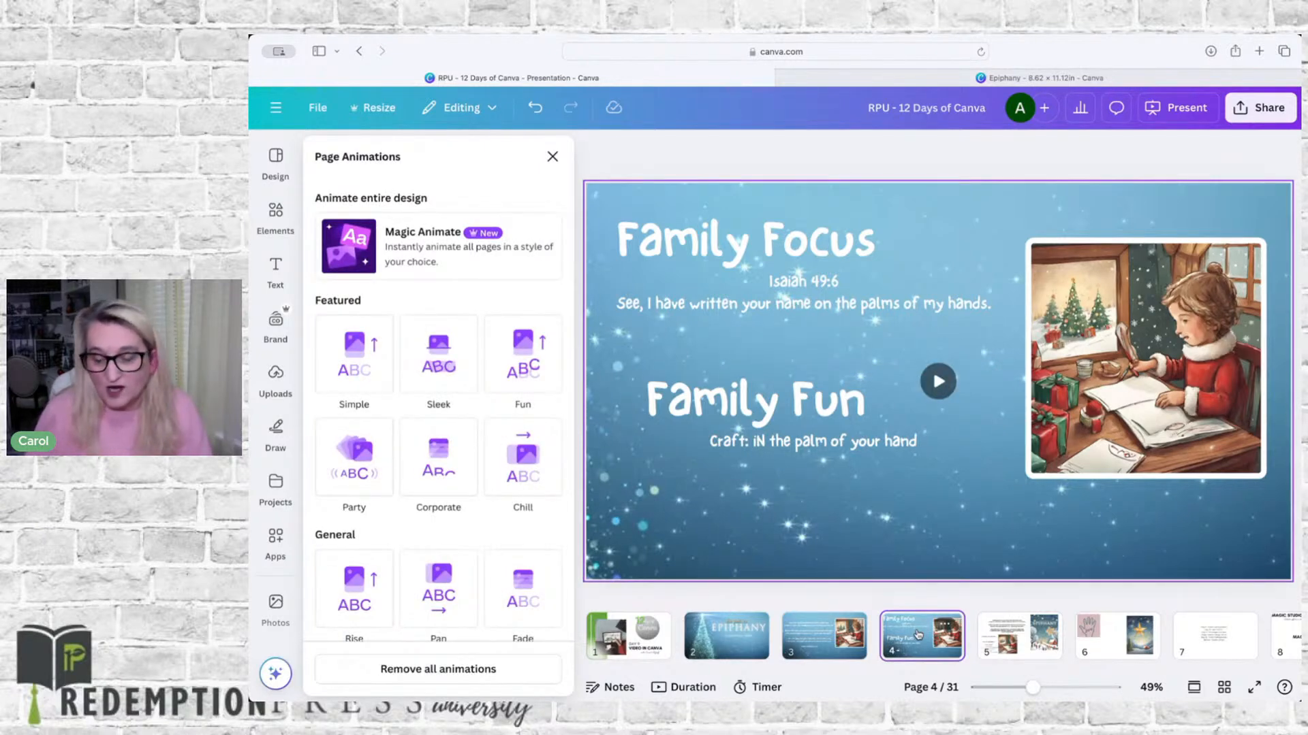
key("ctrl+d")
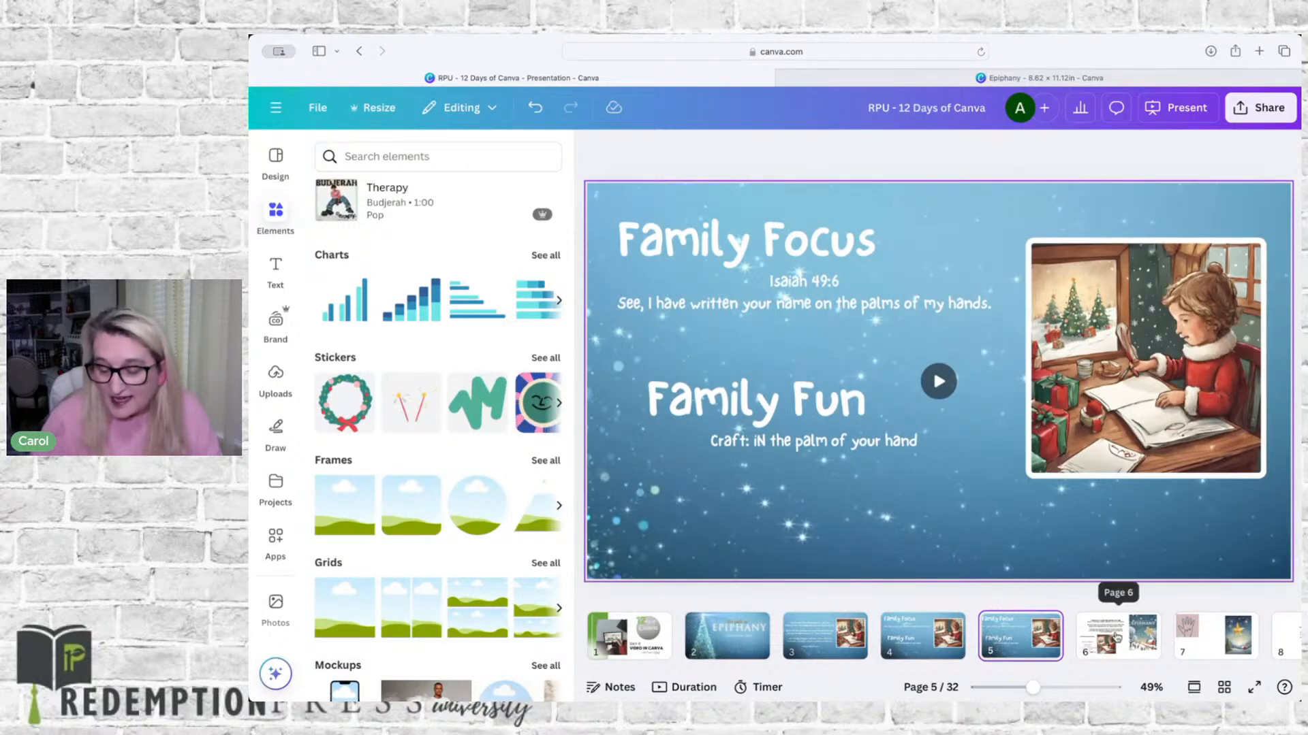
left_click(814, 239)
left_click(815, 239)
key("Delete")
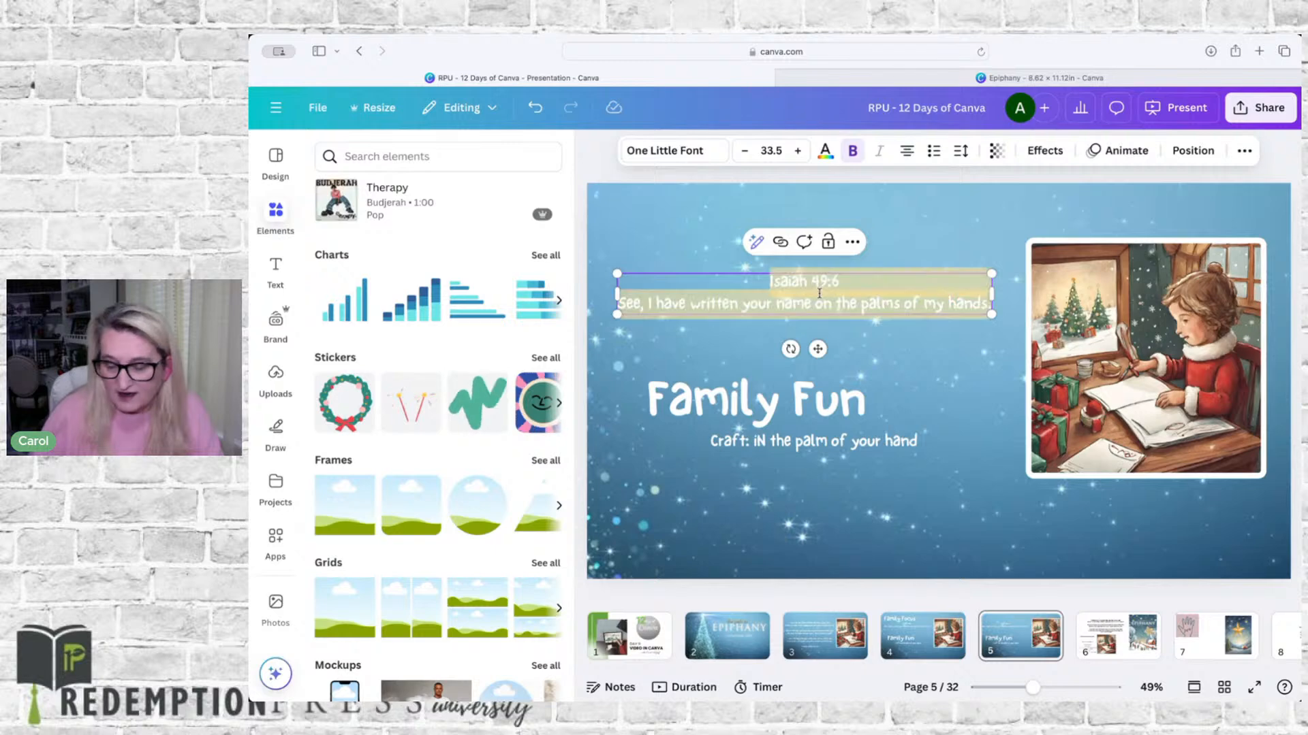
key("Delete")
Delete the picture of the writing child together with its frame from the new page 5
left_click(1106, 327)
key("Delete")
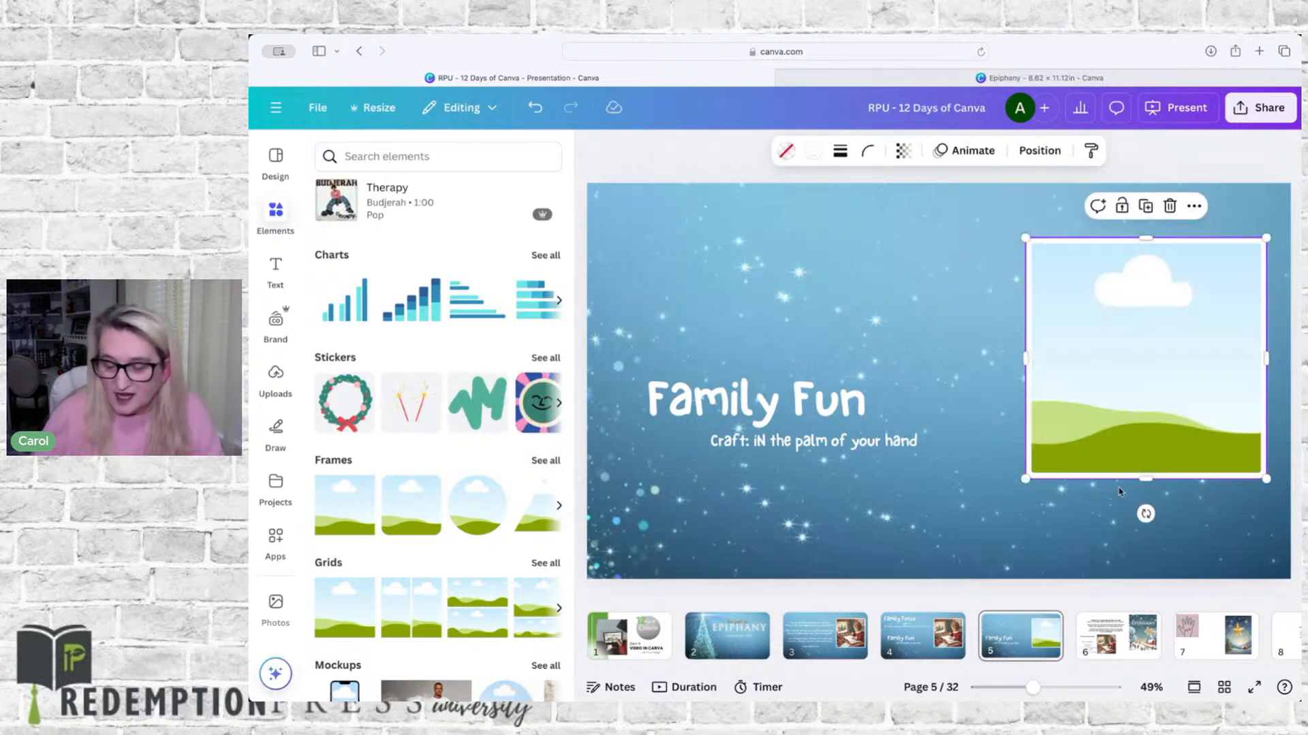
key("Delete")
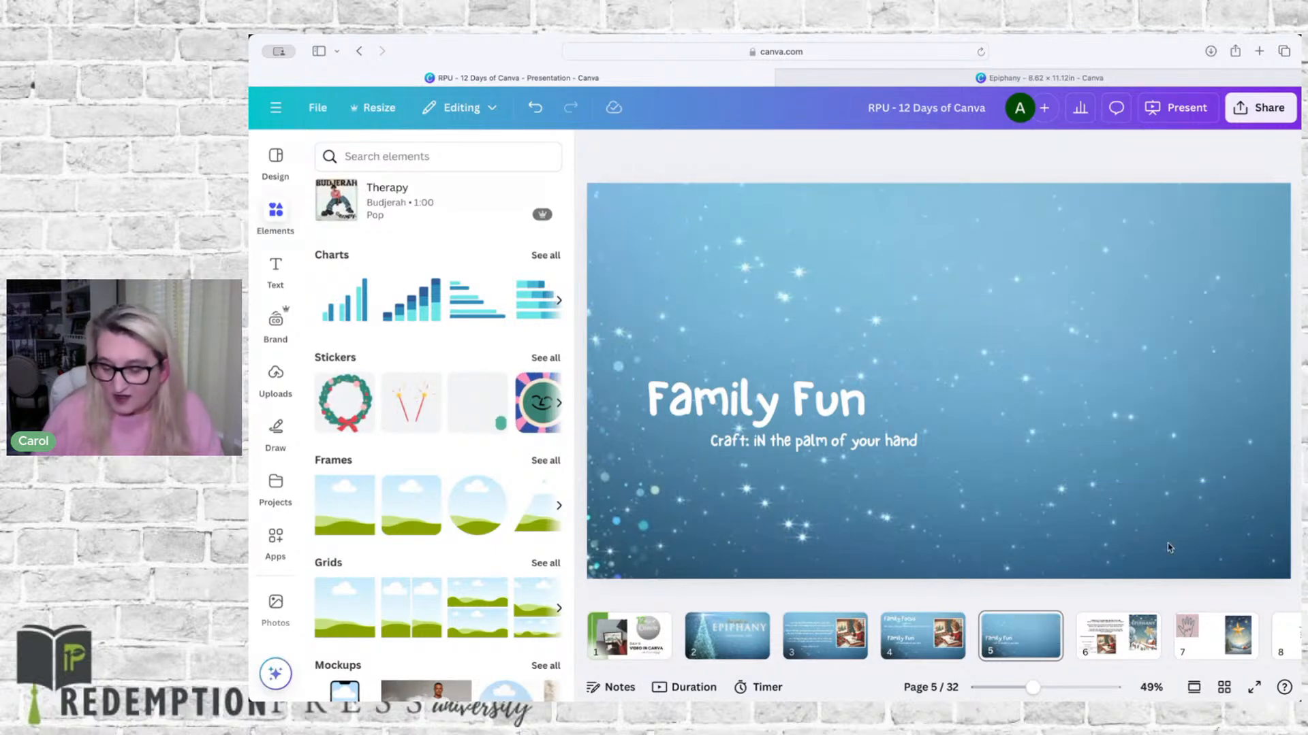
Copy the "The Path to Epiphany" book cover from page 6 onto page 5
left_click(1128, 629)
left_click(1125, 375)
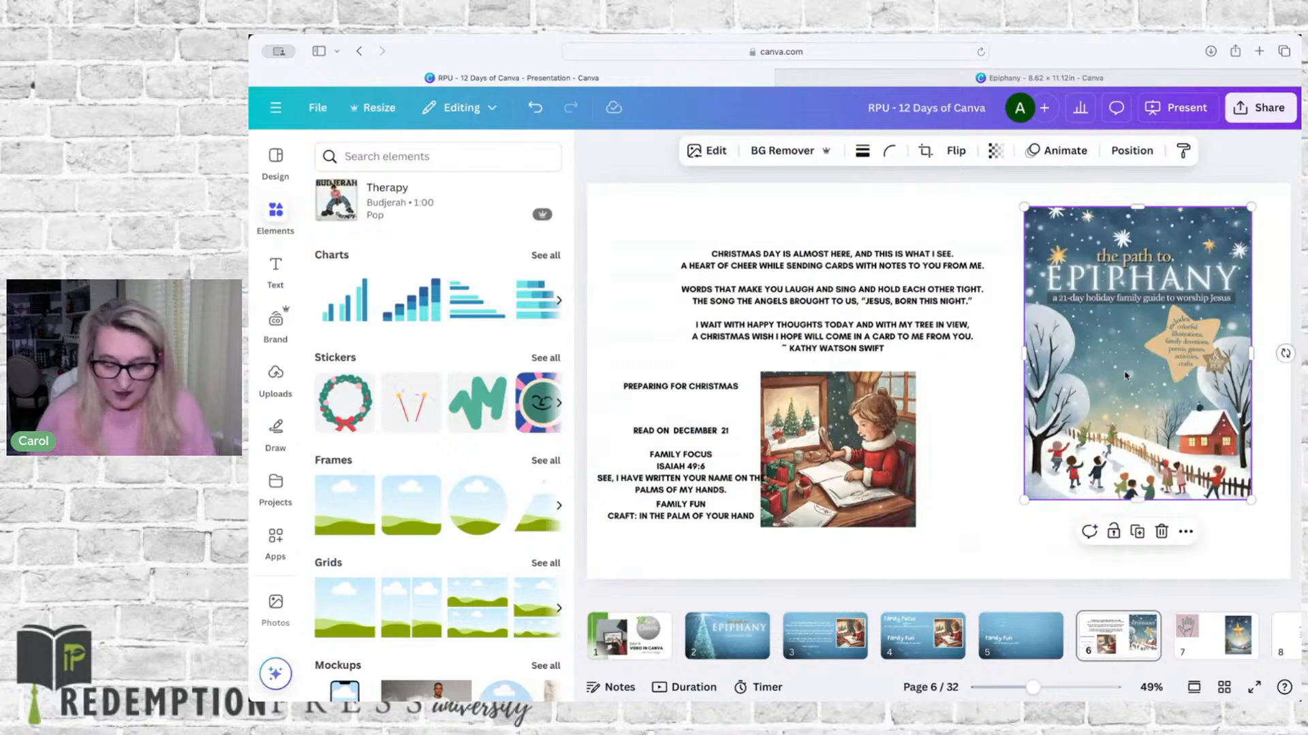
left_click(1020, 635)
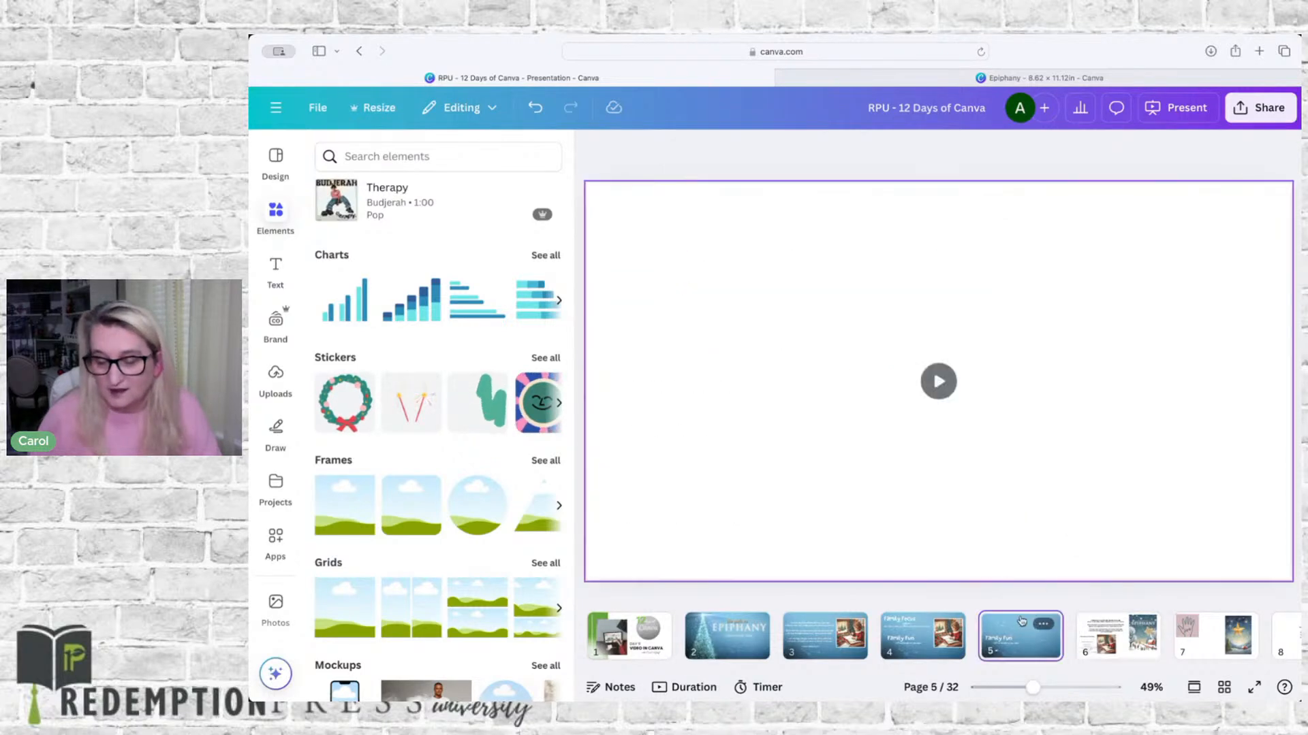
key("super+v")
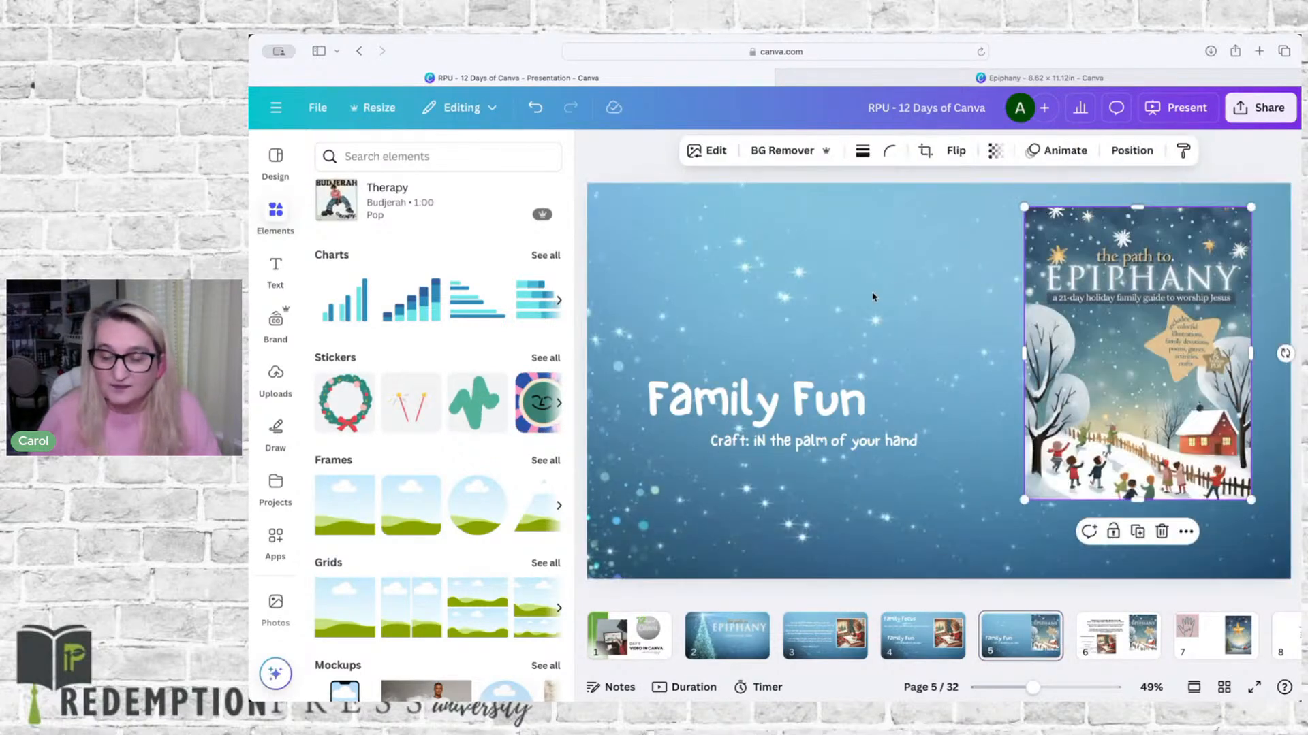
Move the "Family Fun" text group to the upper part of page 5 and change its heading to "Order today"
left_click_drag(811, 397, 804, 252)
double_click(803, 253)
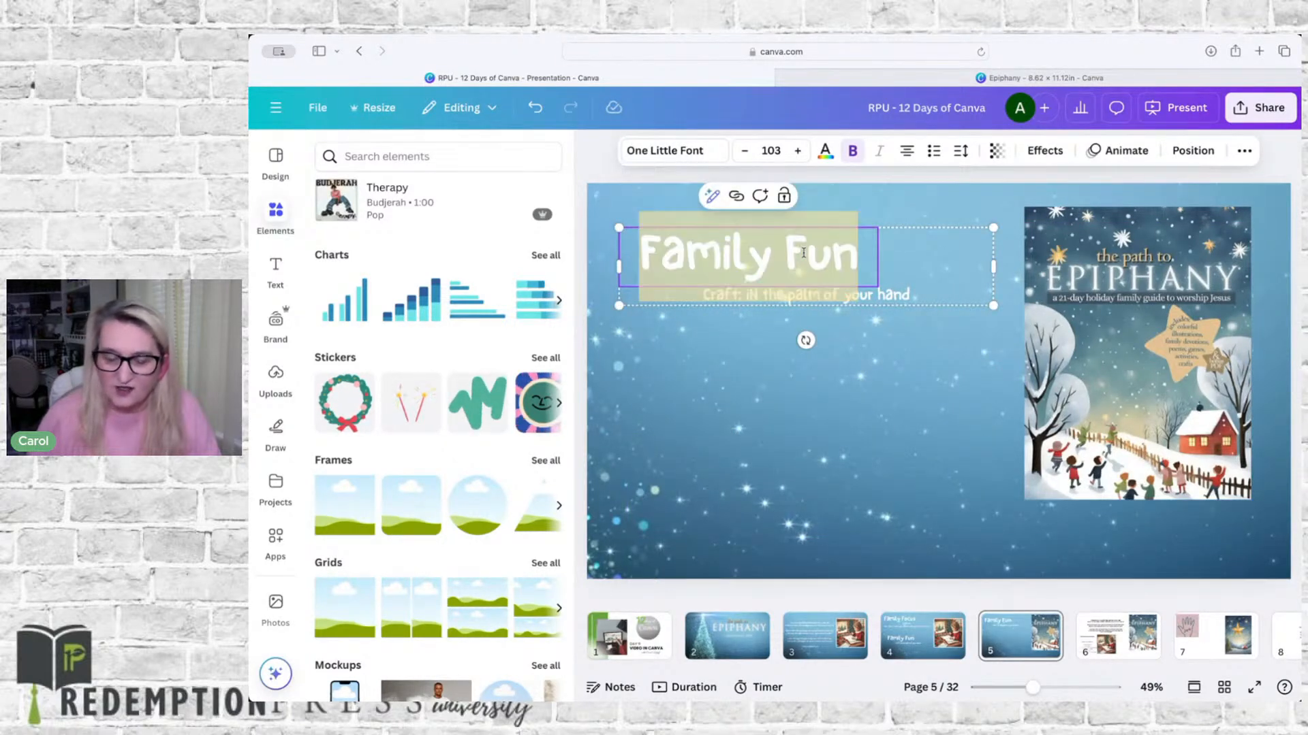
type("Order today")
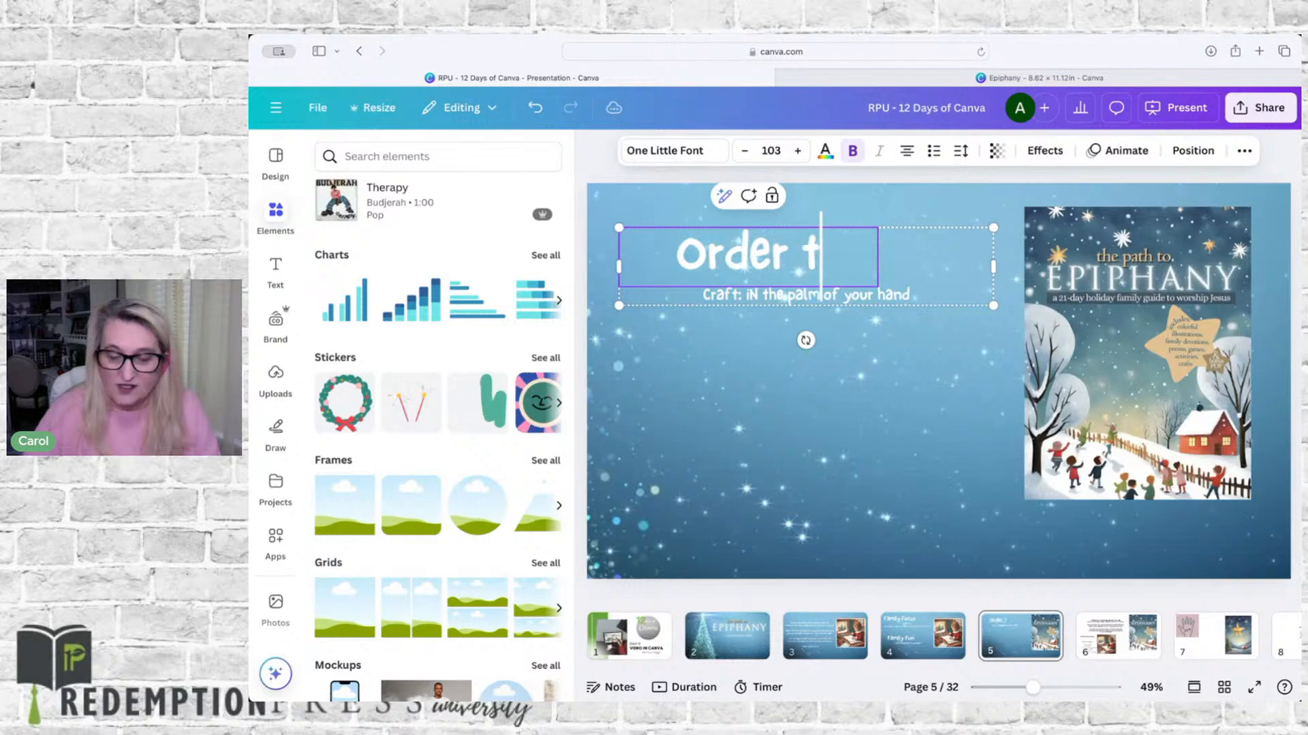
Replace the craft line under the heading with "99¢ eBook on Amazon" and shift the text group slightly upward
double_click(895, 293)
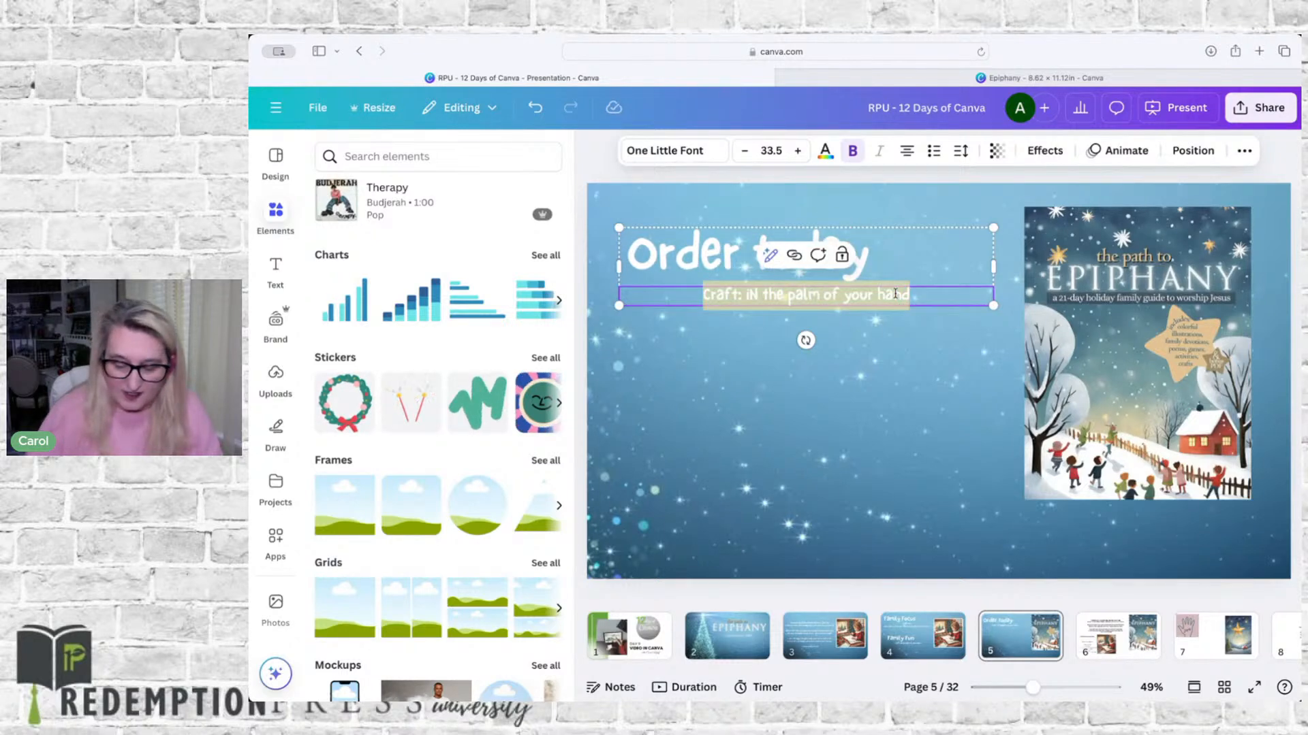
type("99")
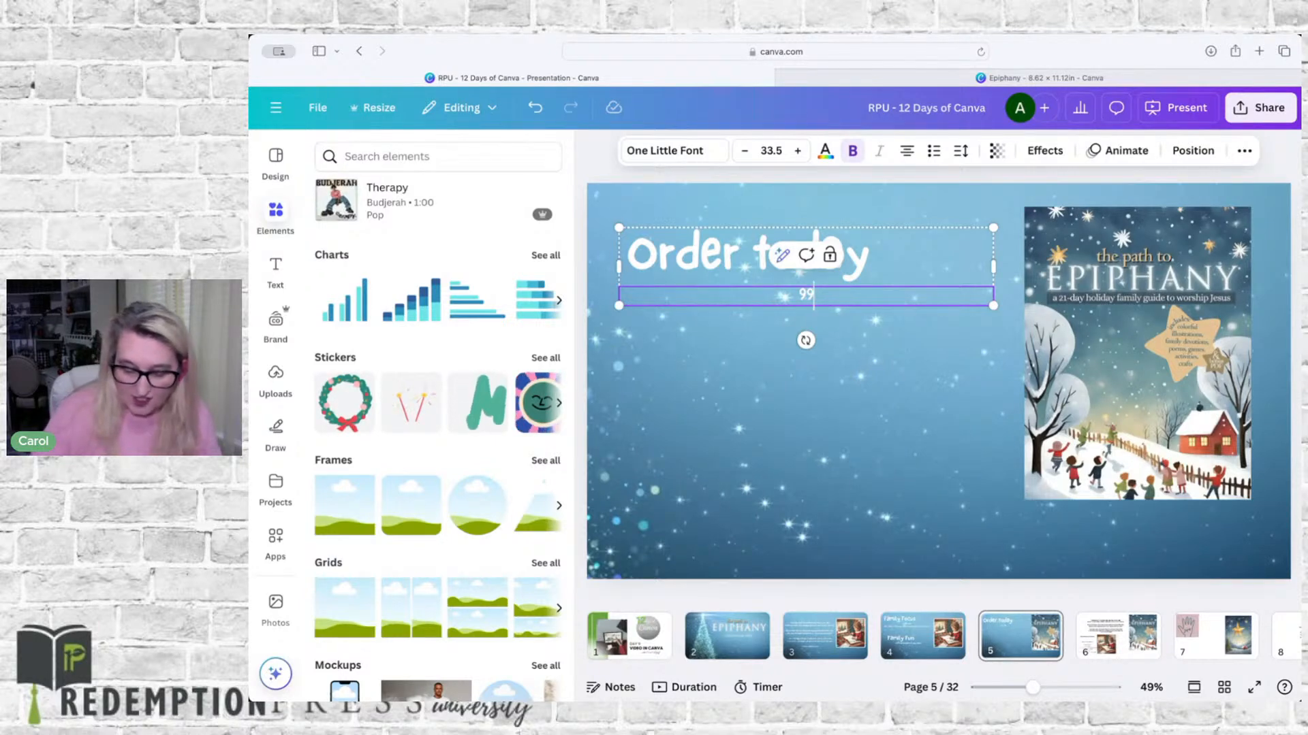
type("¢")
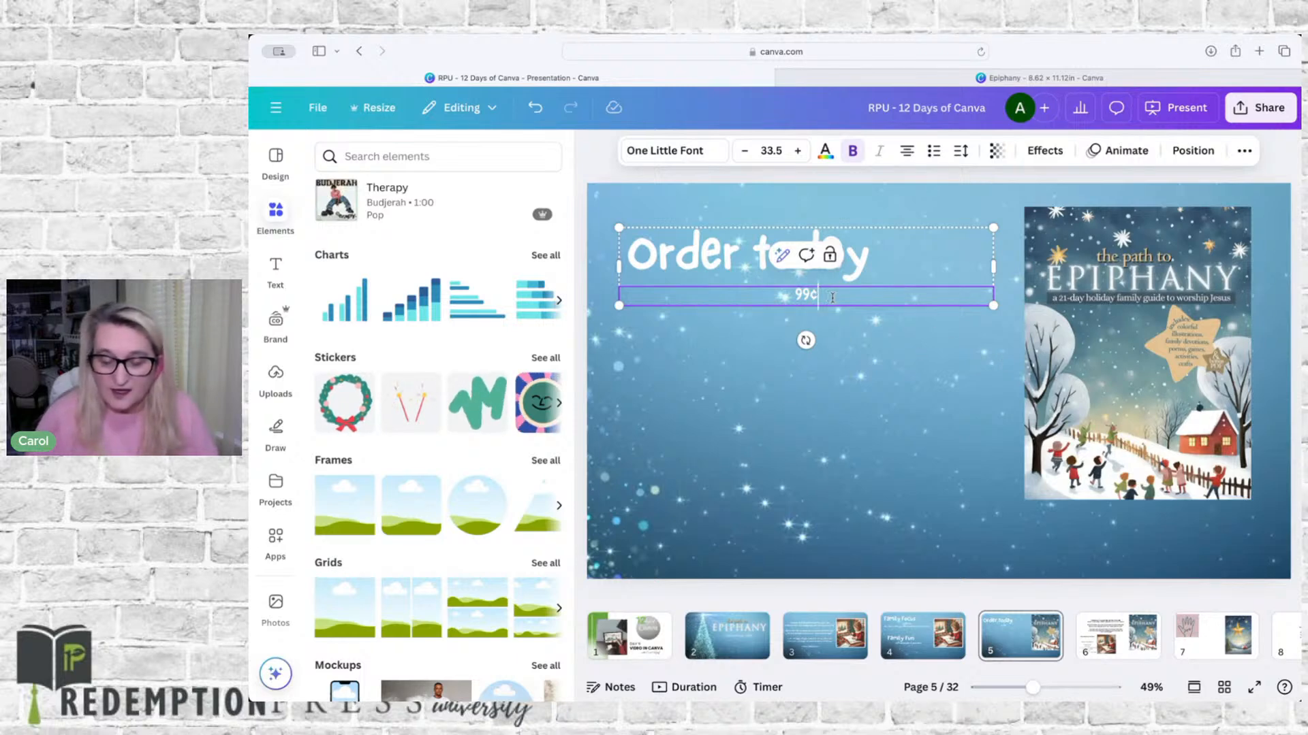
type(" e")
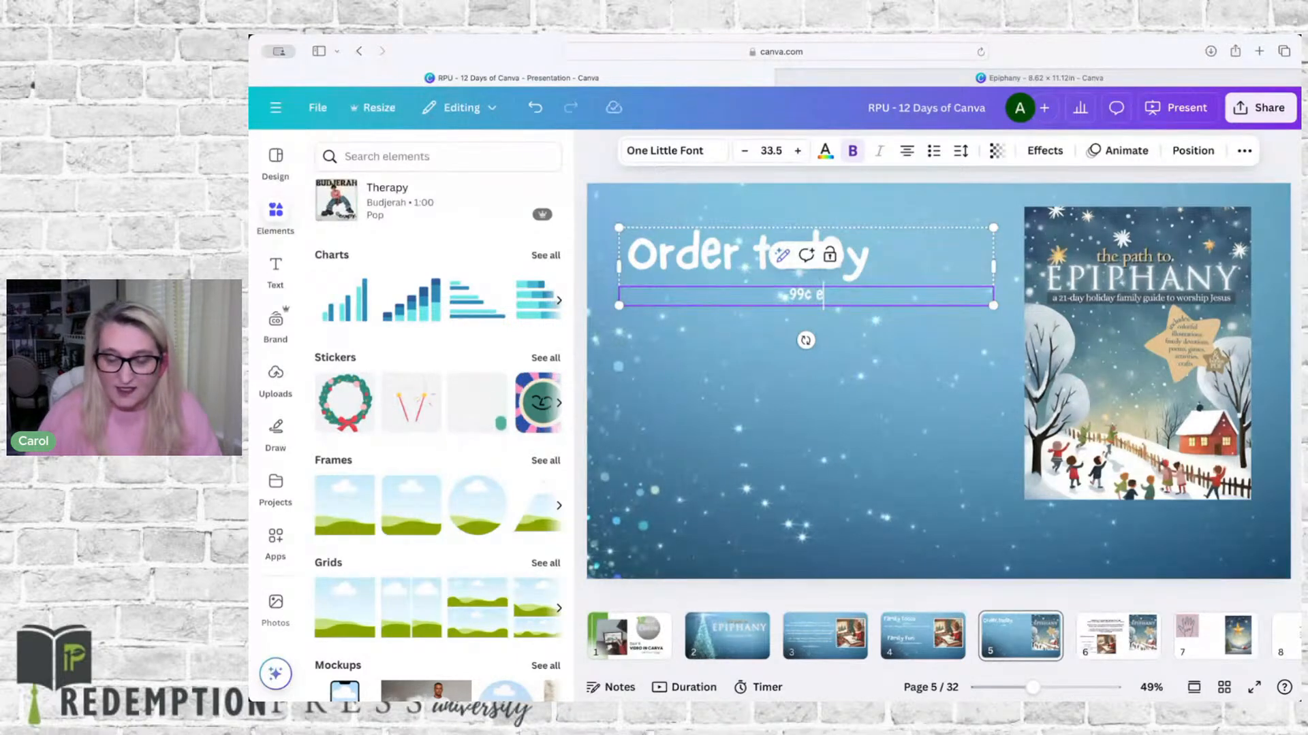
type("Book on Amazon")
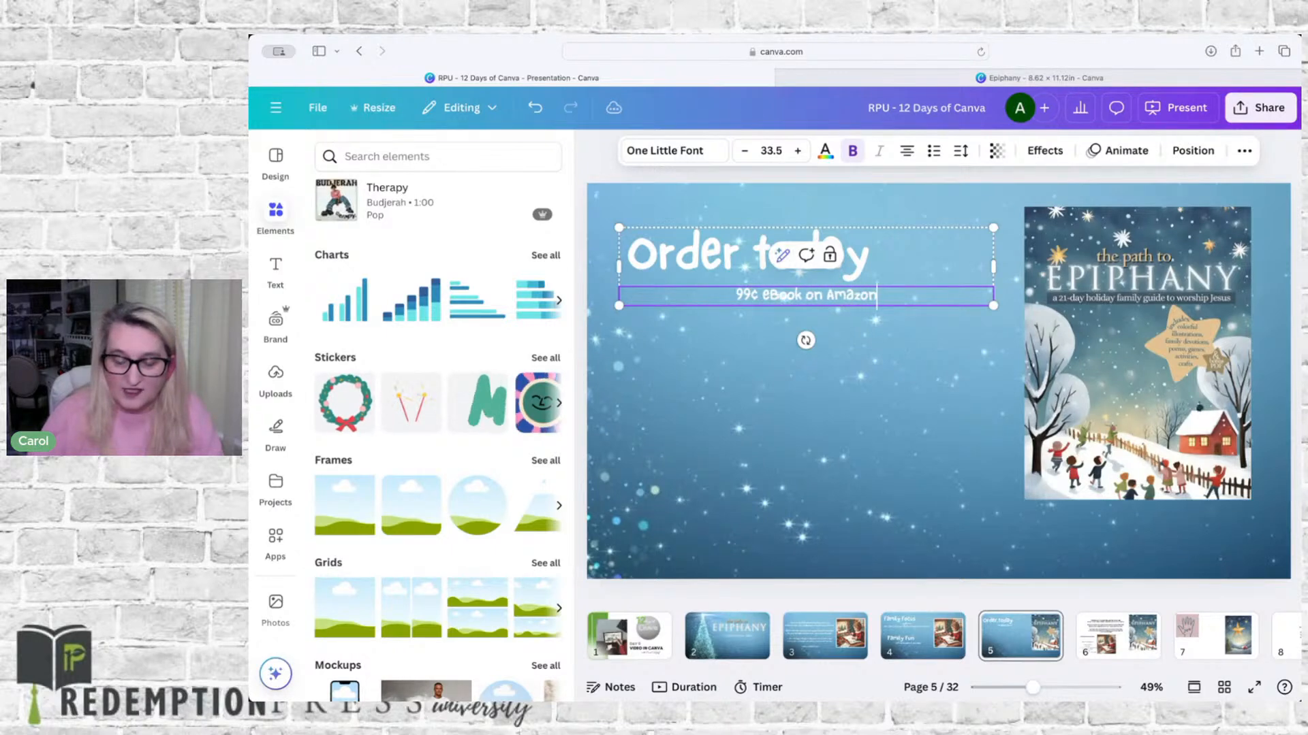
left_click(909, 362)
left_click_drag(834, 276, 839, 264)
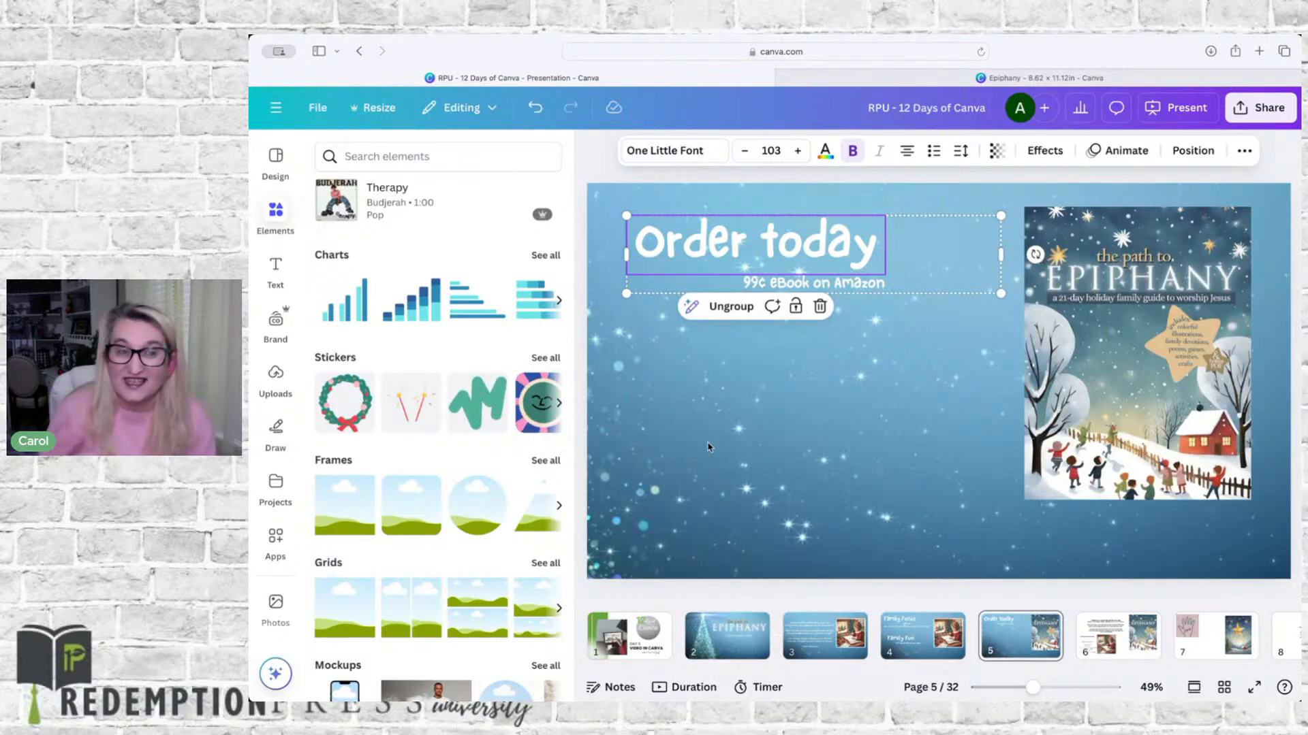
Add a second line reading "Click link in the comments" below the Amazon eBook line
left_click(888, 285)
left_click(888, 285)
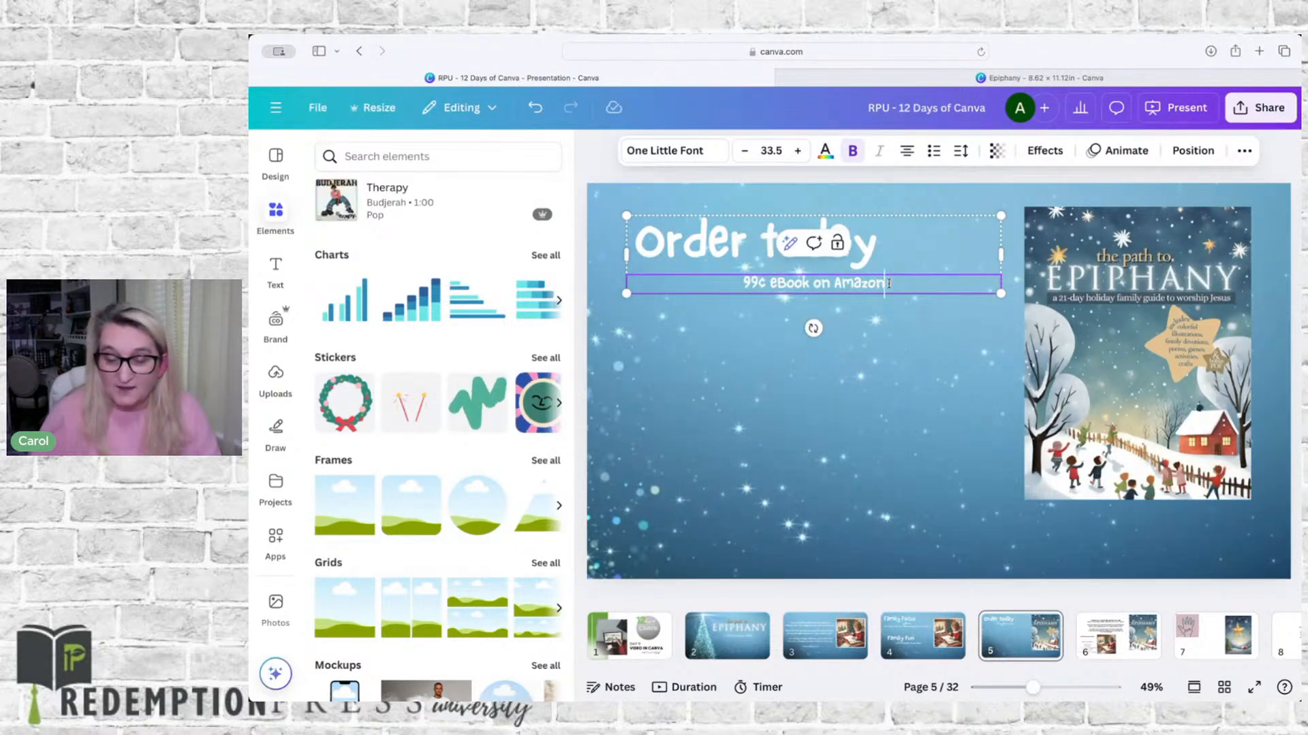
key("Return")
type("Click")
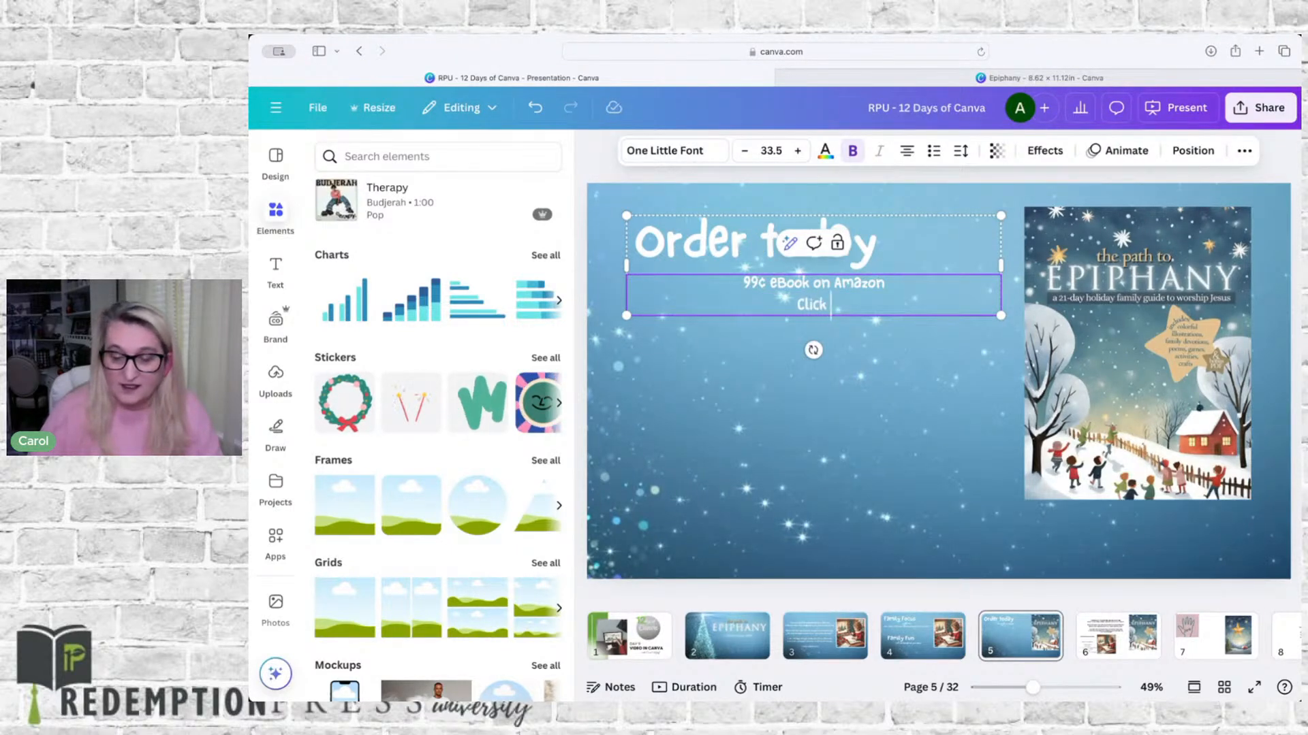
type(" link in the ")
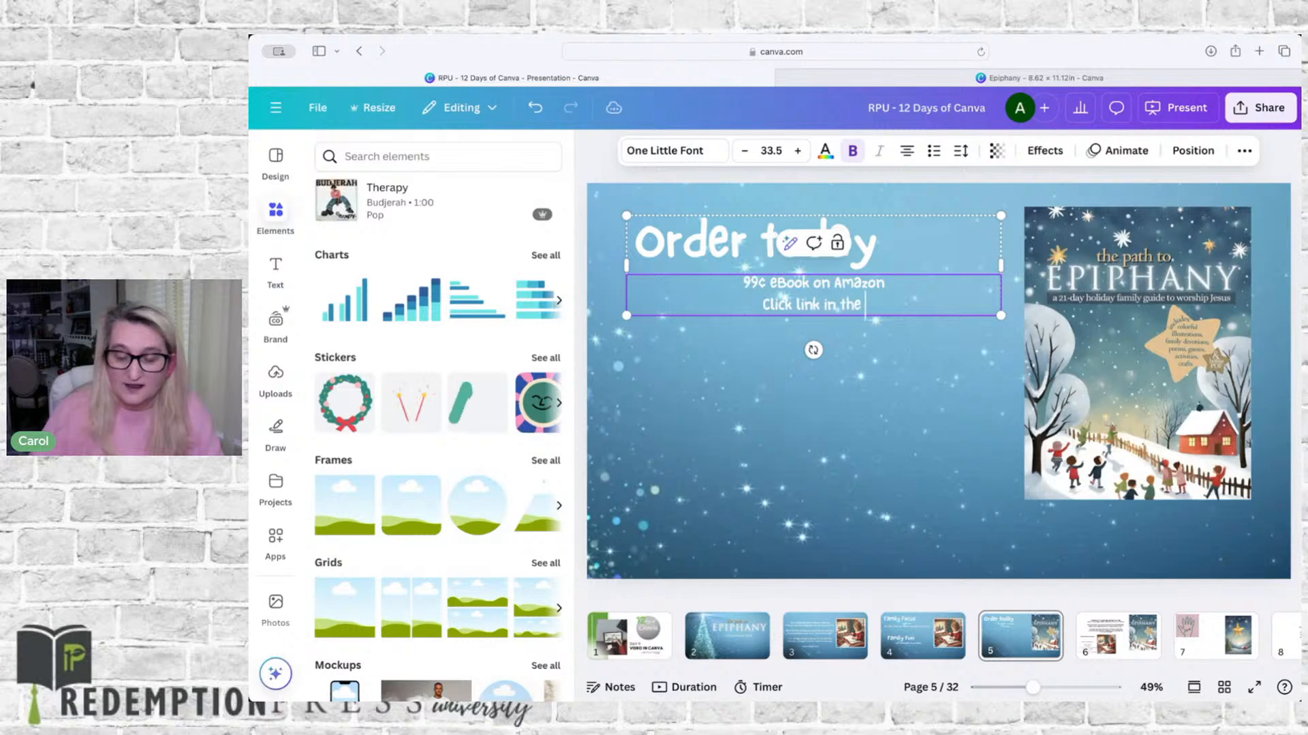
type("comments")
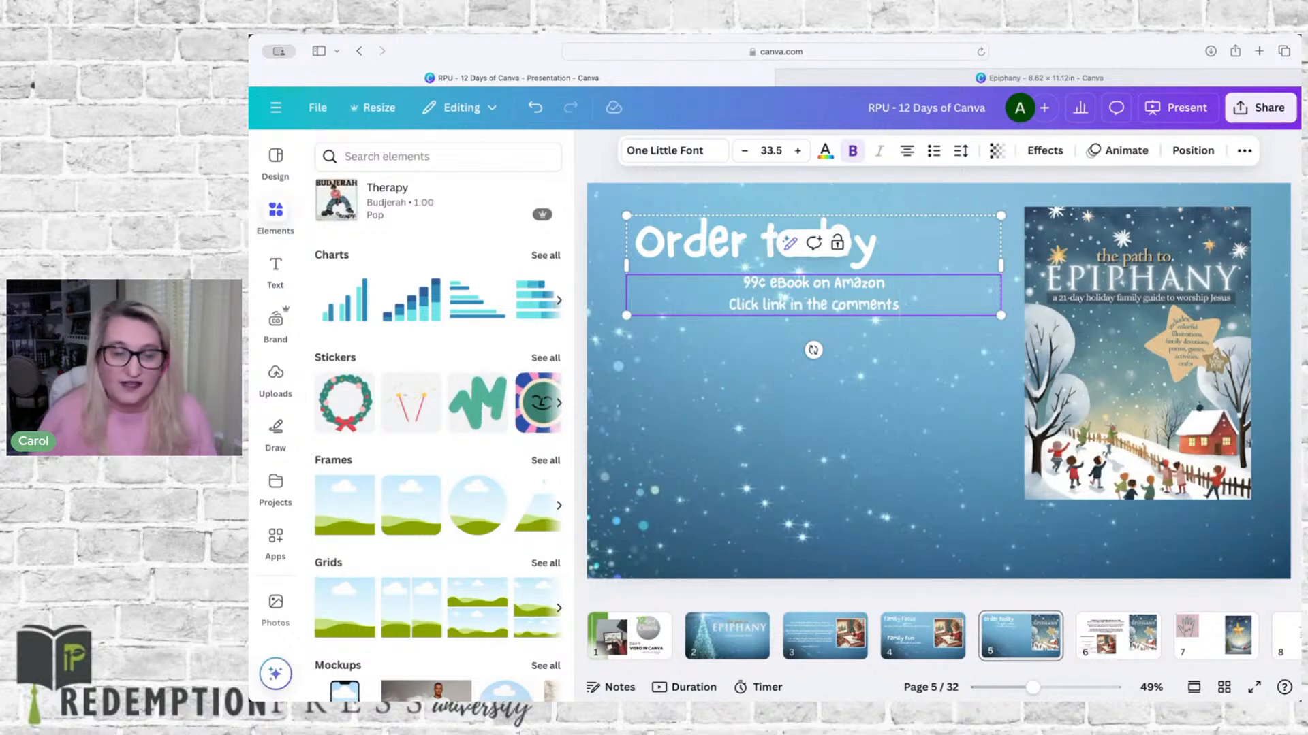
left_click(923, 353)
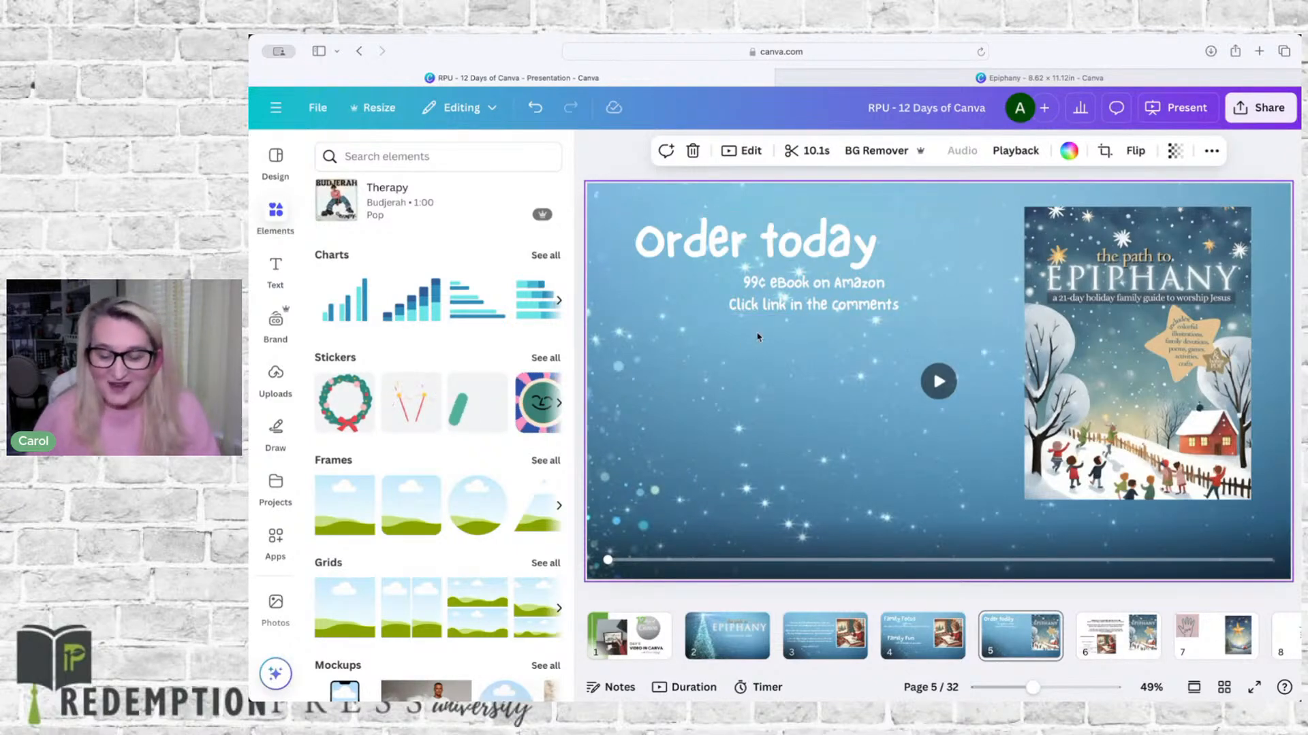
left_click(831, 295)
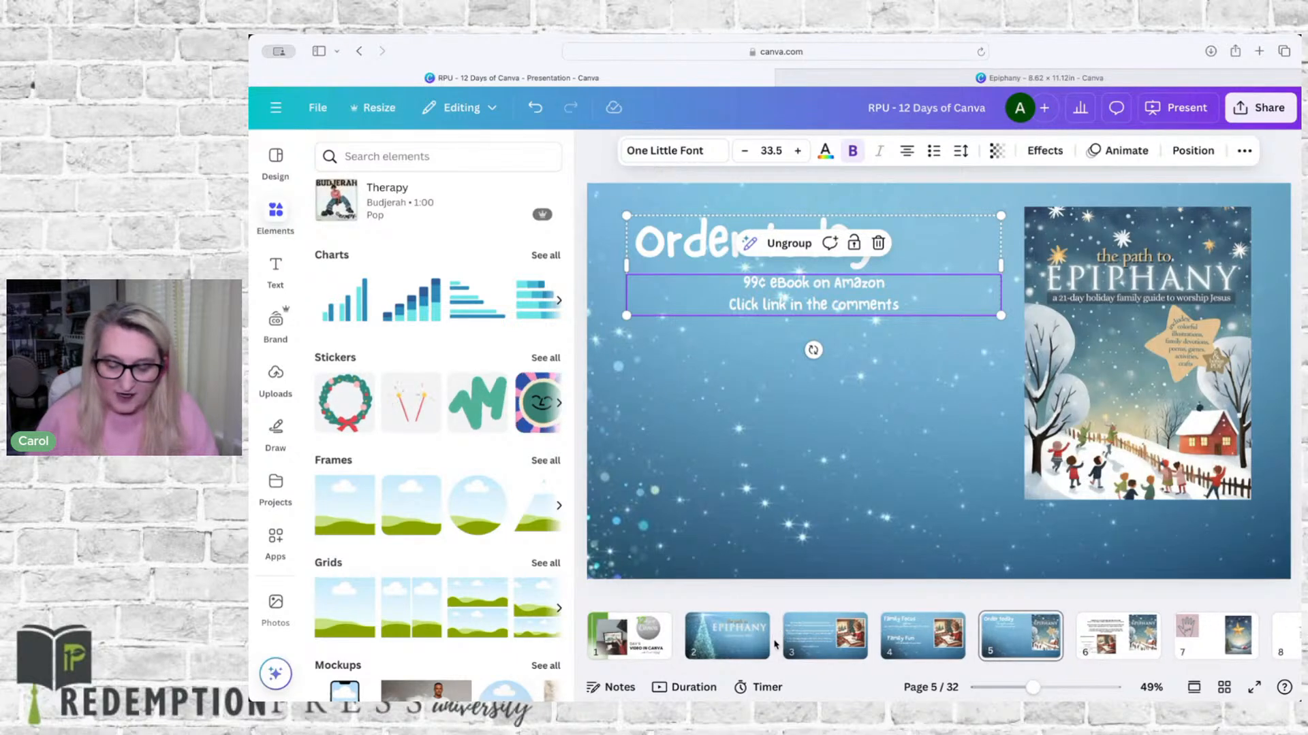
Add Dissolve transitions between pages 2 and 3, pages 3 and 4, and pages 4 and 5
mouse_move(783, 623)
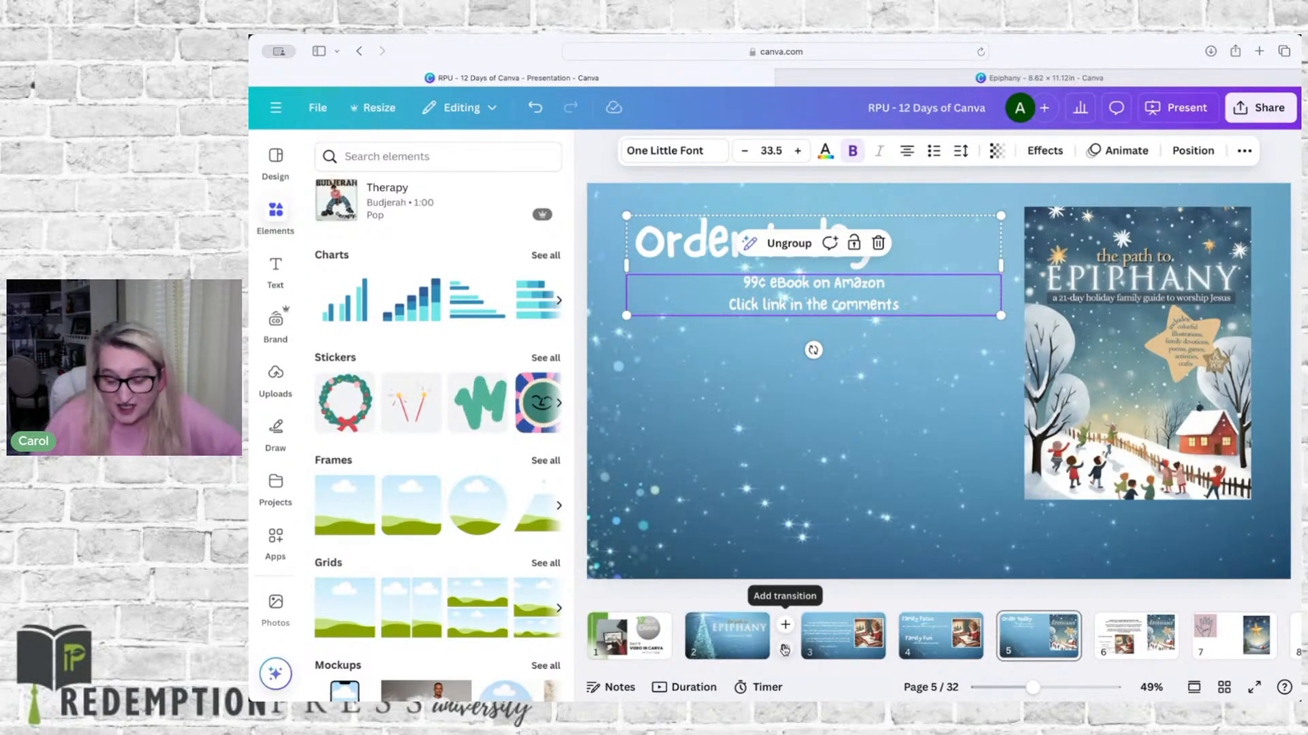
left_click(785, 649)
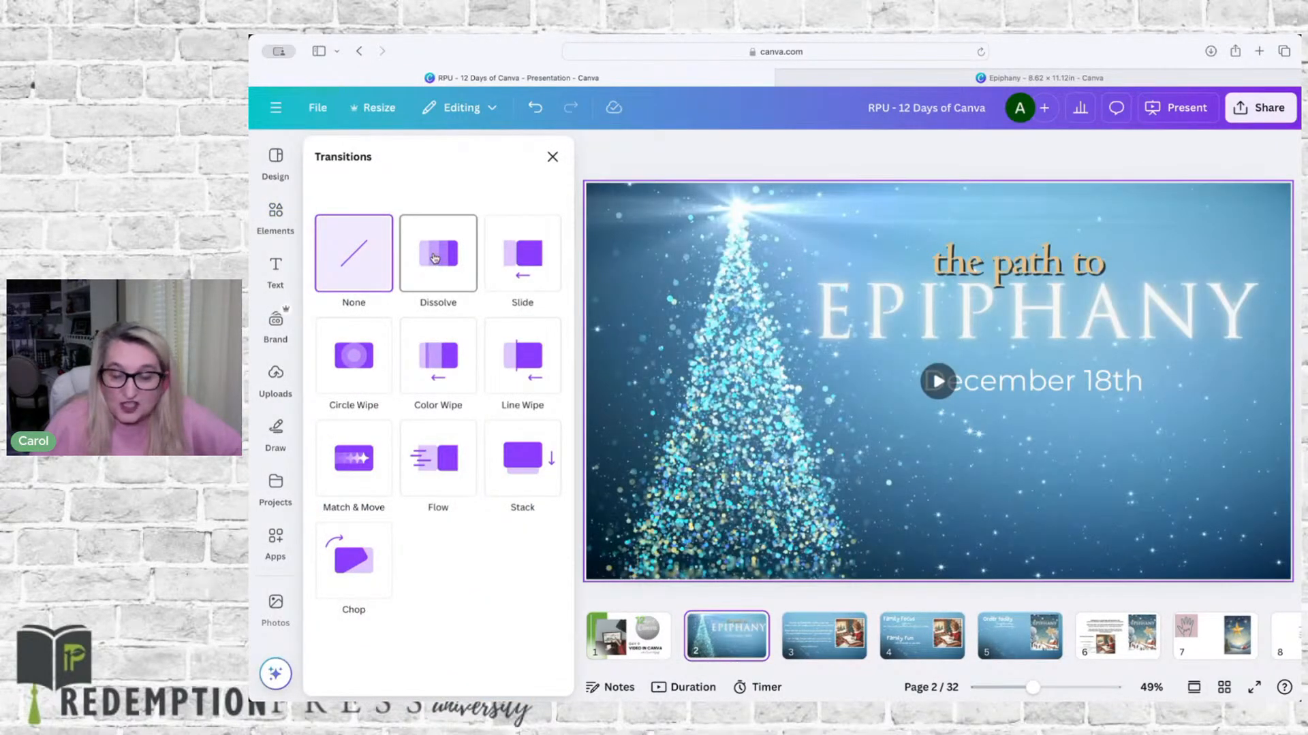
left_click(434, 258)
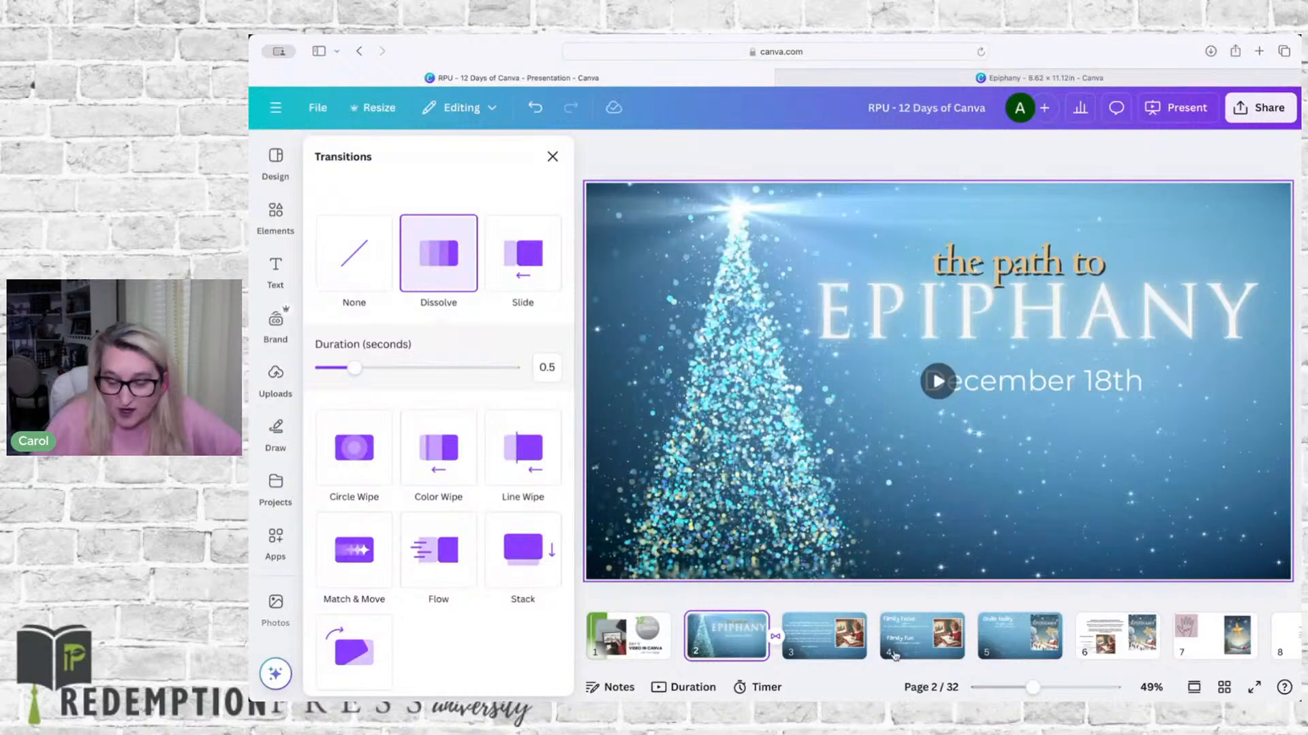
mouse_move(882, 650)
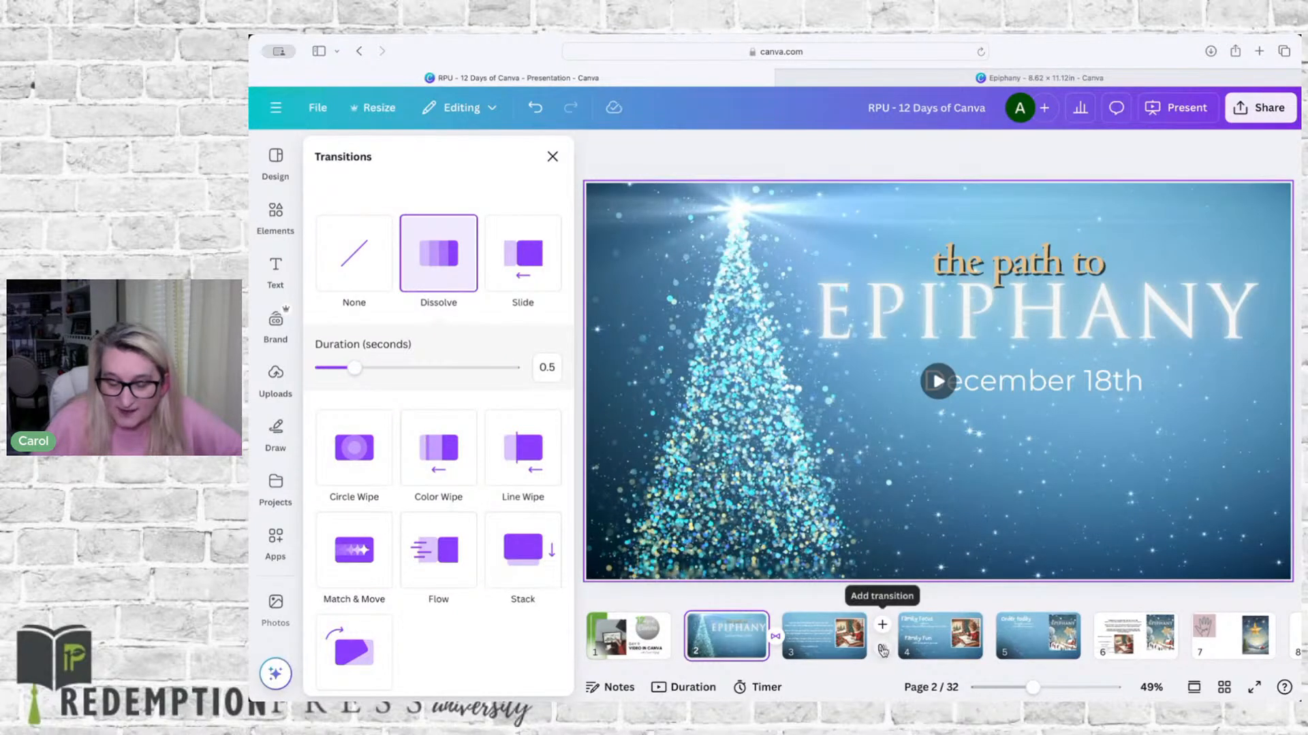
left_click(883, 650)
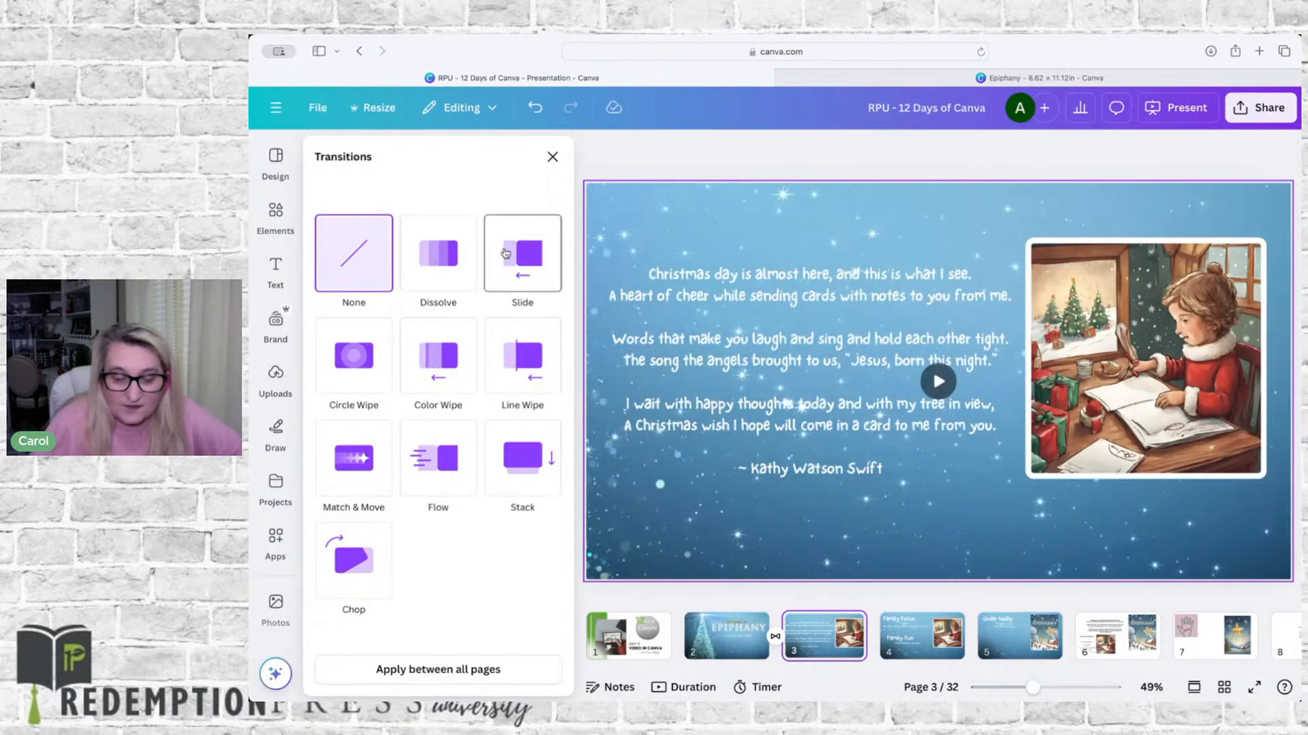
left_click(438, 255)
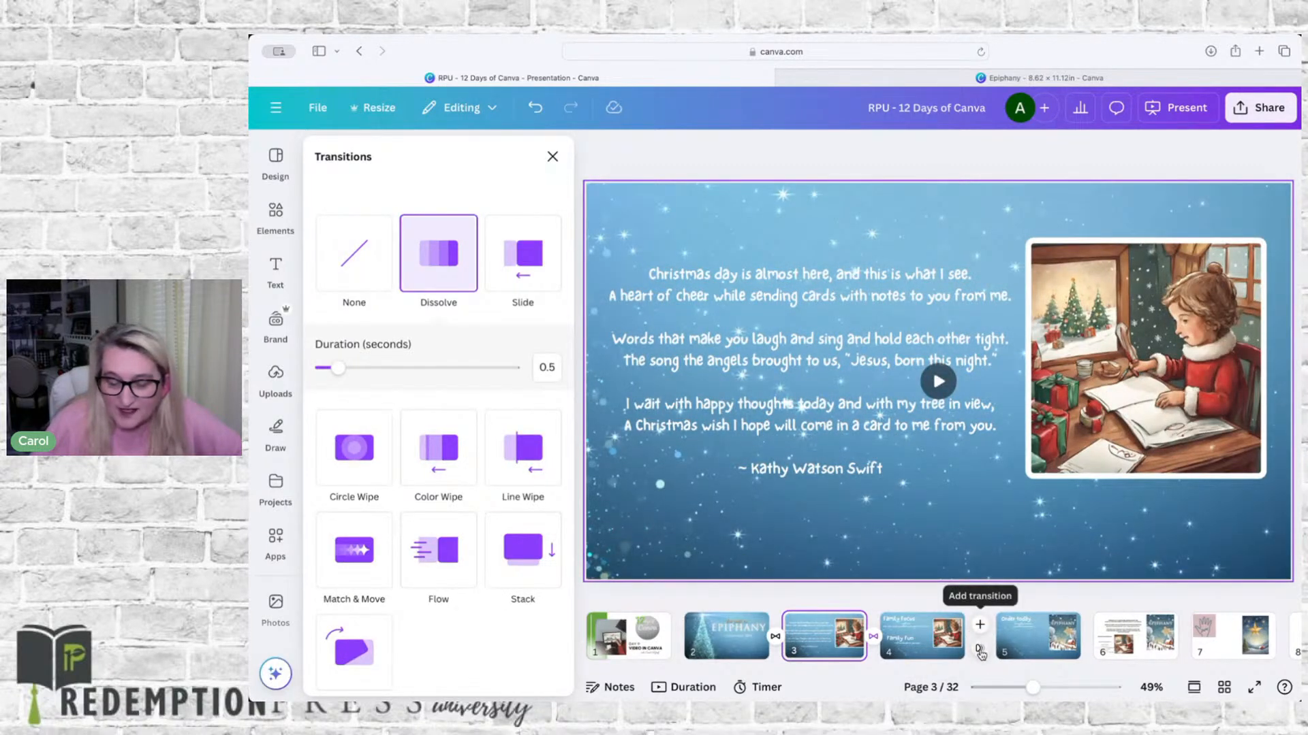
left_click(979, 647)
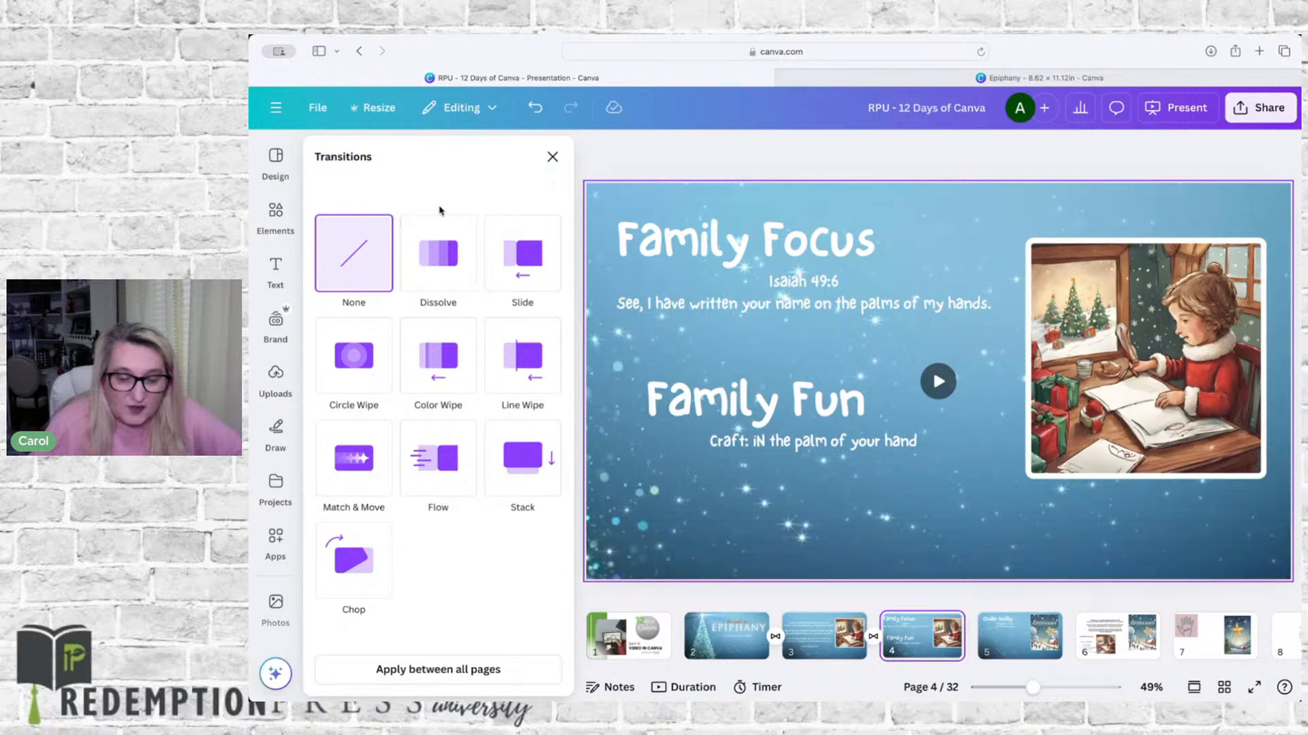
left_click(437, 253)
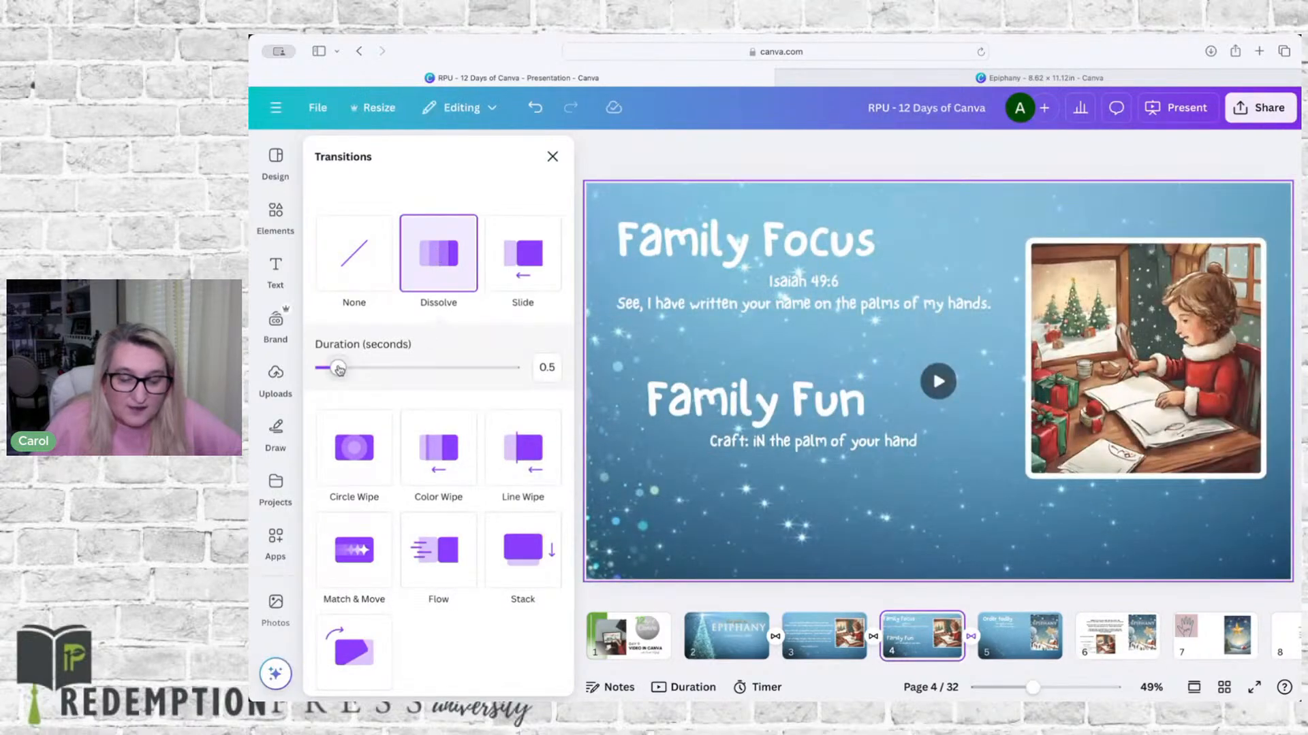
Lengthen the Dissolve transitions to 1.1 seconds after page 4, 1.5 seconds after page 3 and 1 second after page 2
left_click_drag(342, 370, 366, 371)
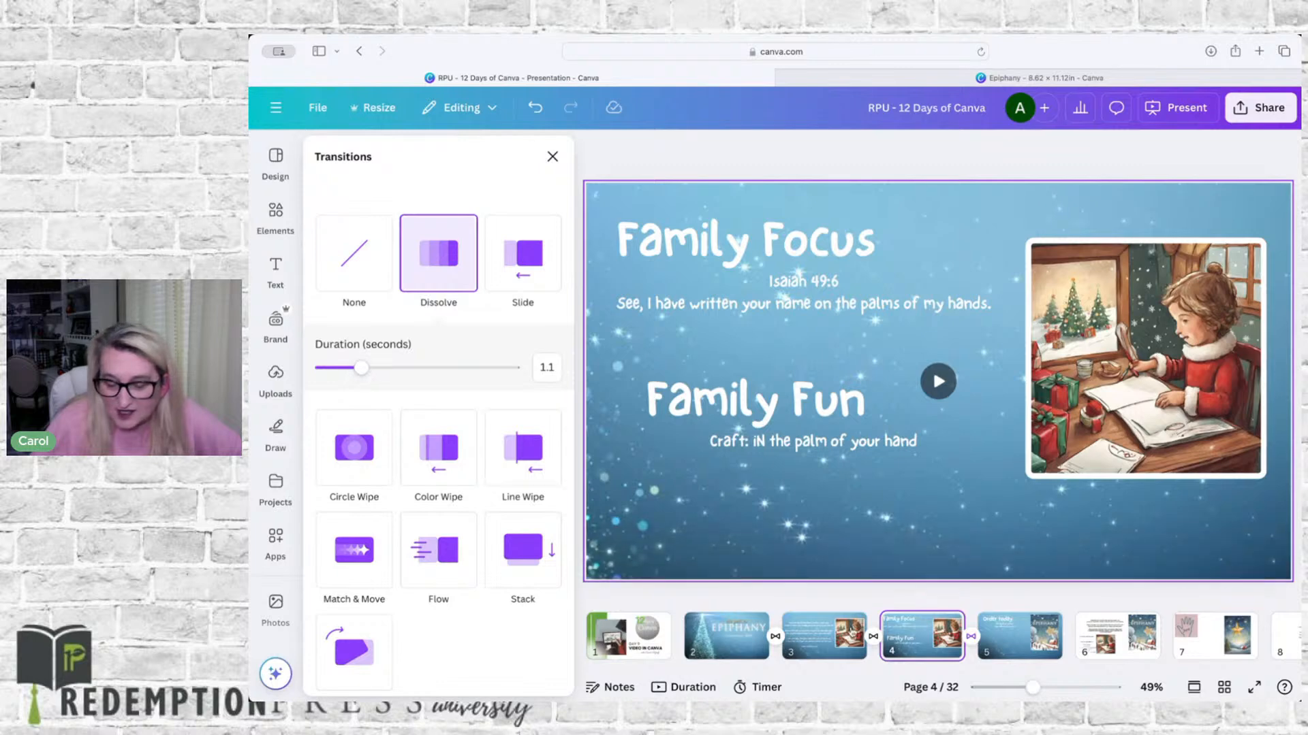
left_click(872, 638)
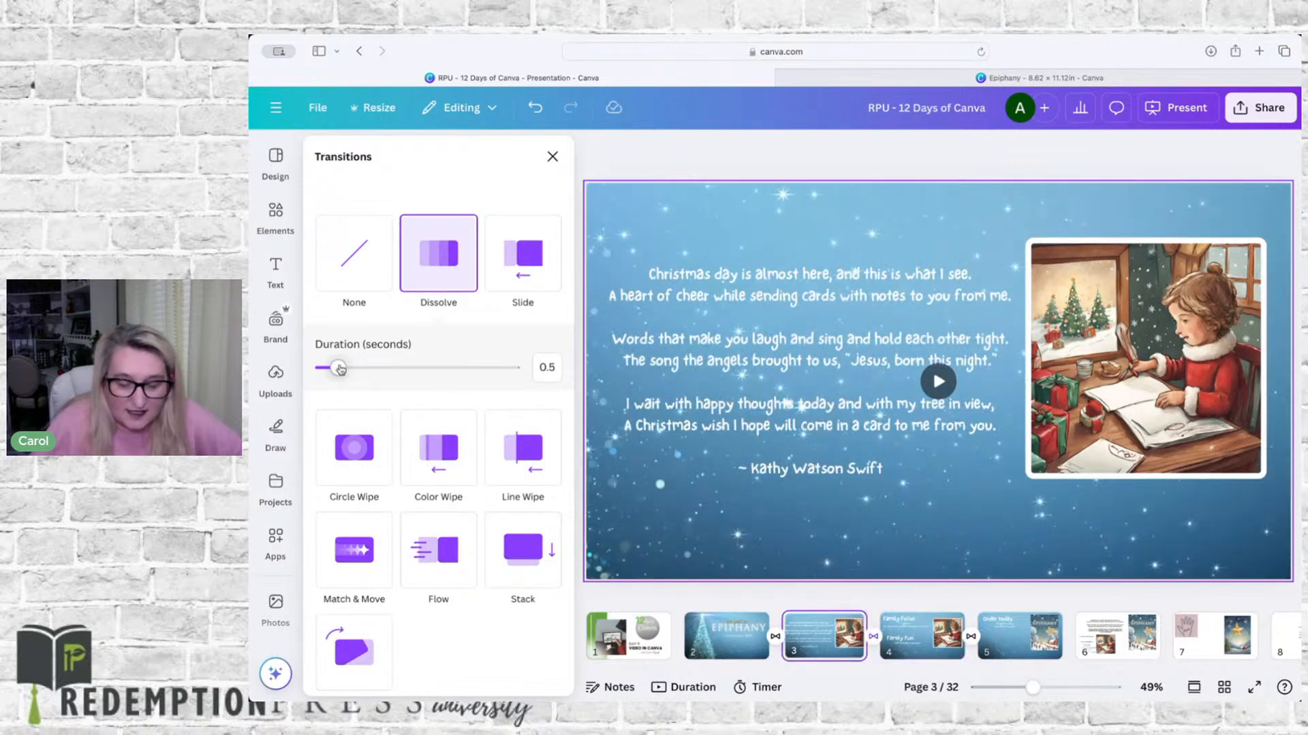
left_click_drag(340, 369, 376, 371)
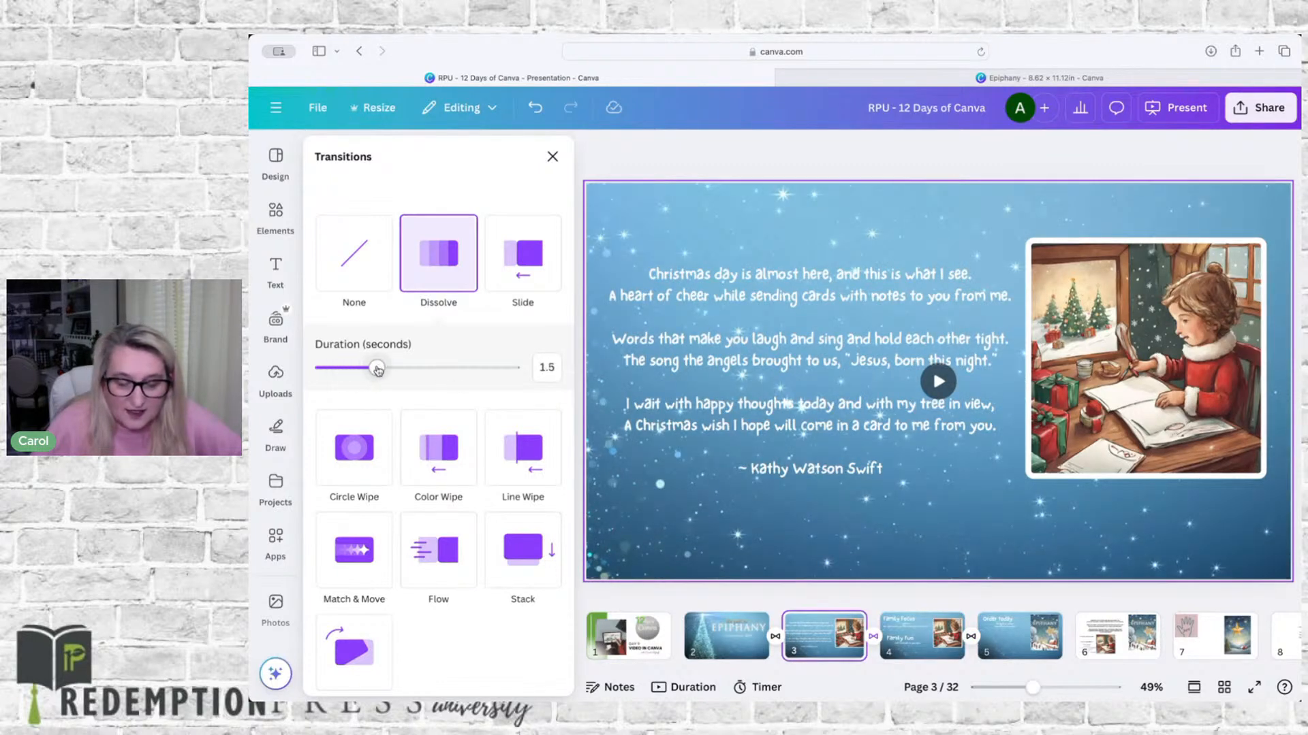
left_click(752, 623)
left_click_drag(354, 369, 393, 369)
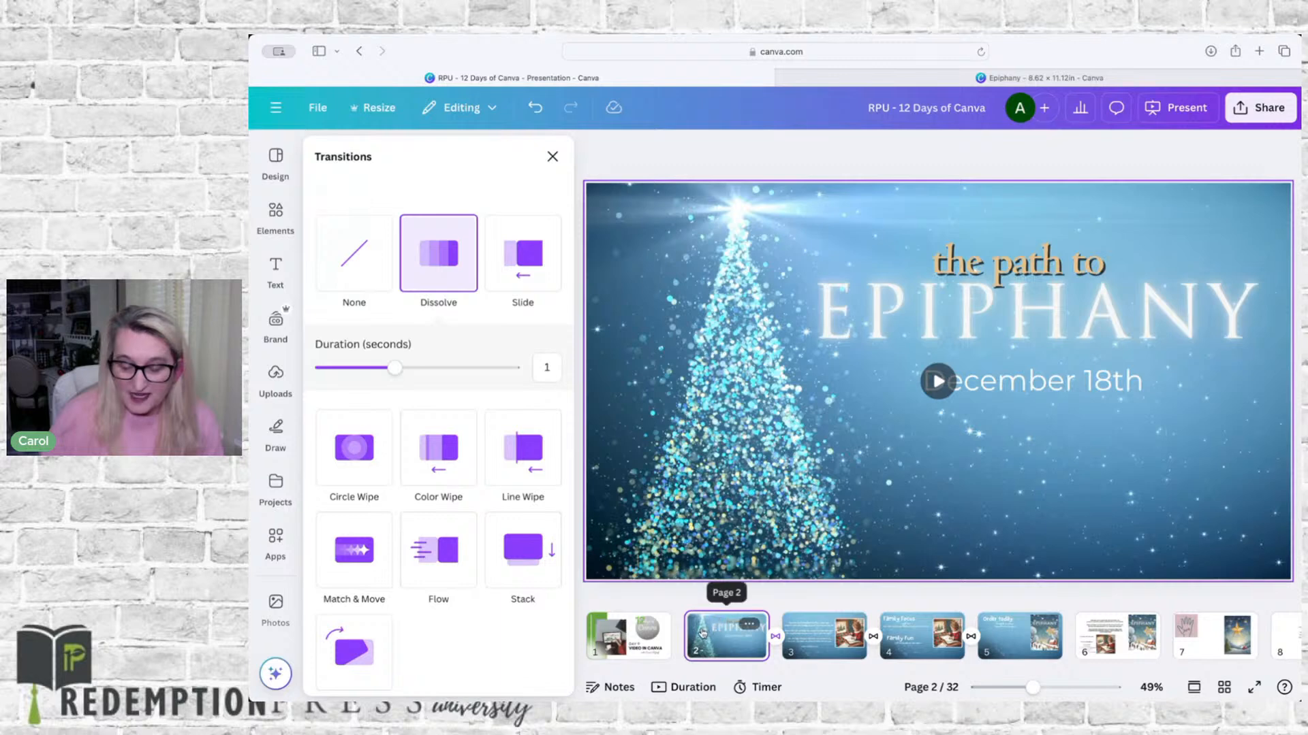
Insert a blank page after page 1 and select the Epiphany video pages 3 through 6 together
left_click(679, 627)
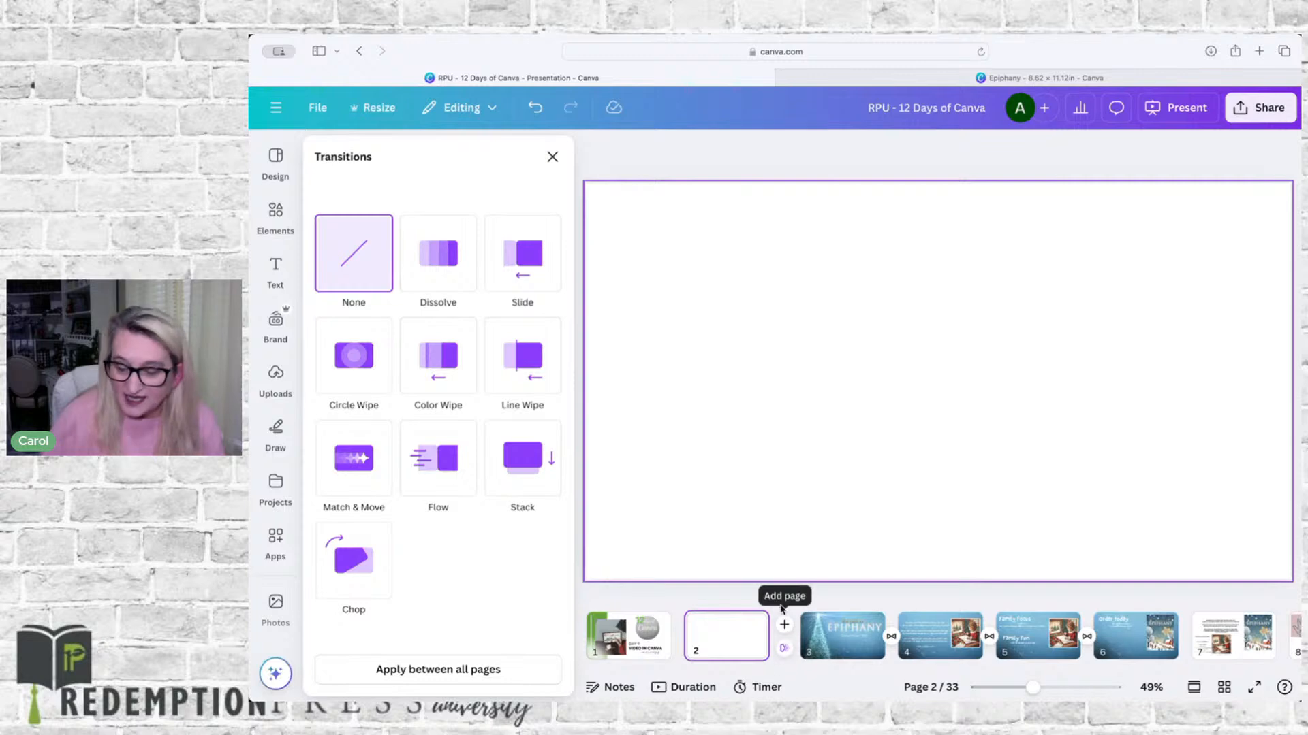
left_click(827, 627)
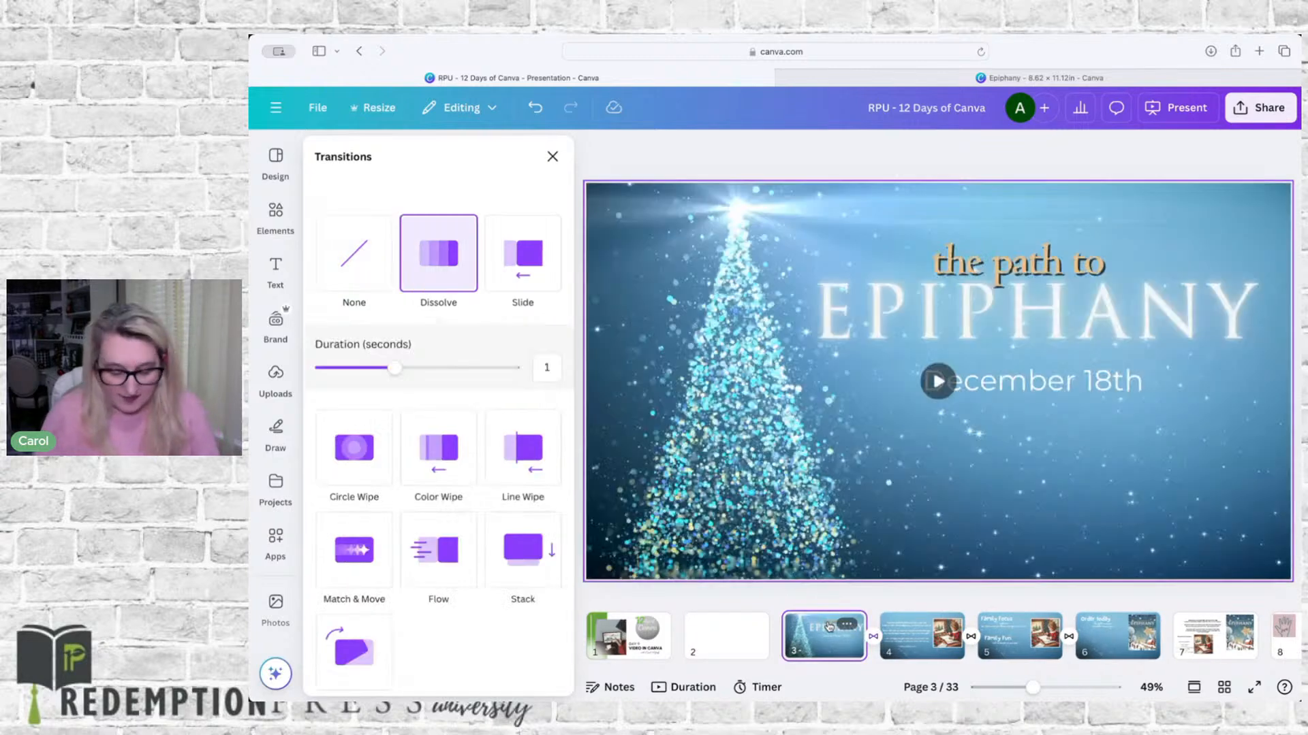
left_click(1117, 628, "shift")
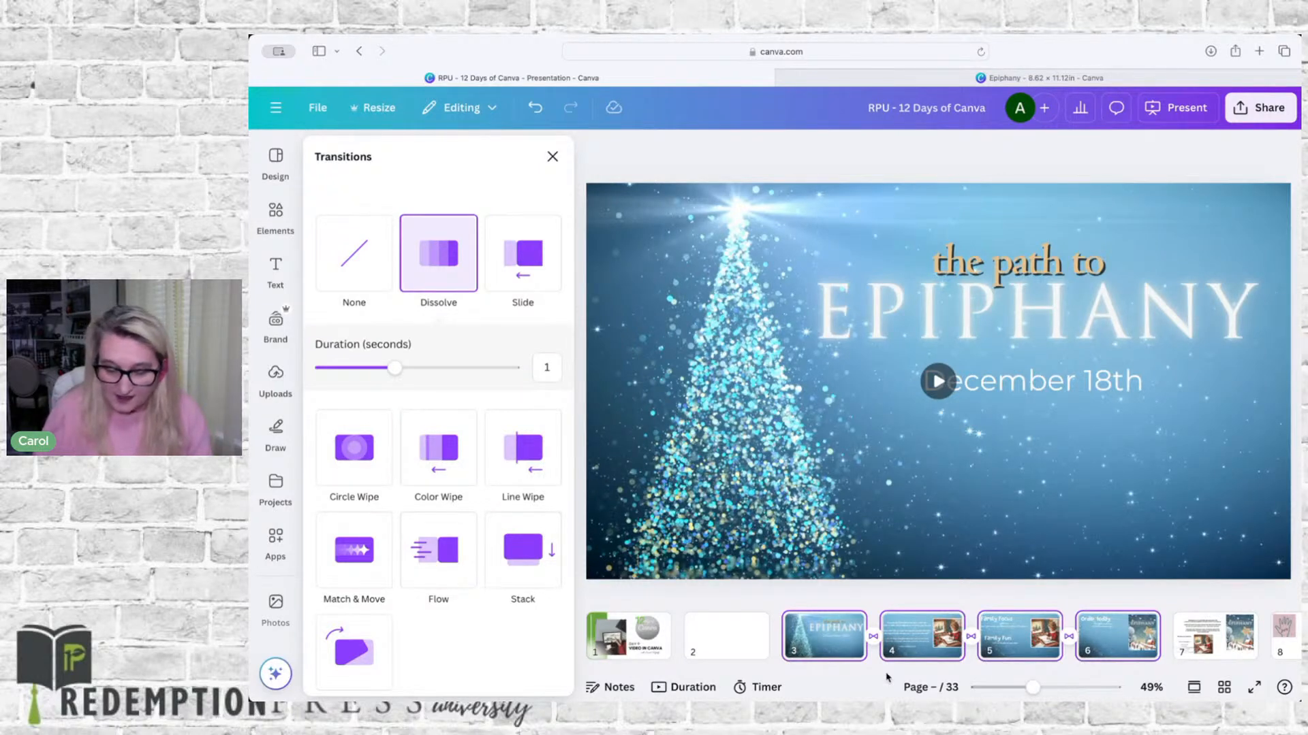
left_click(872, 691)
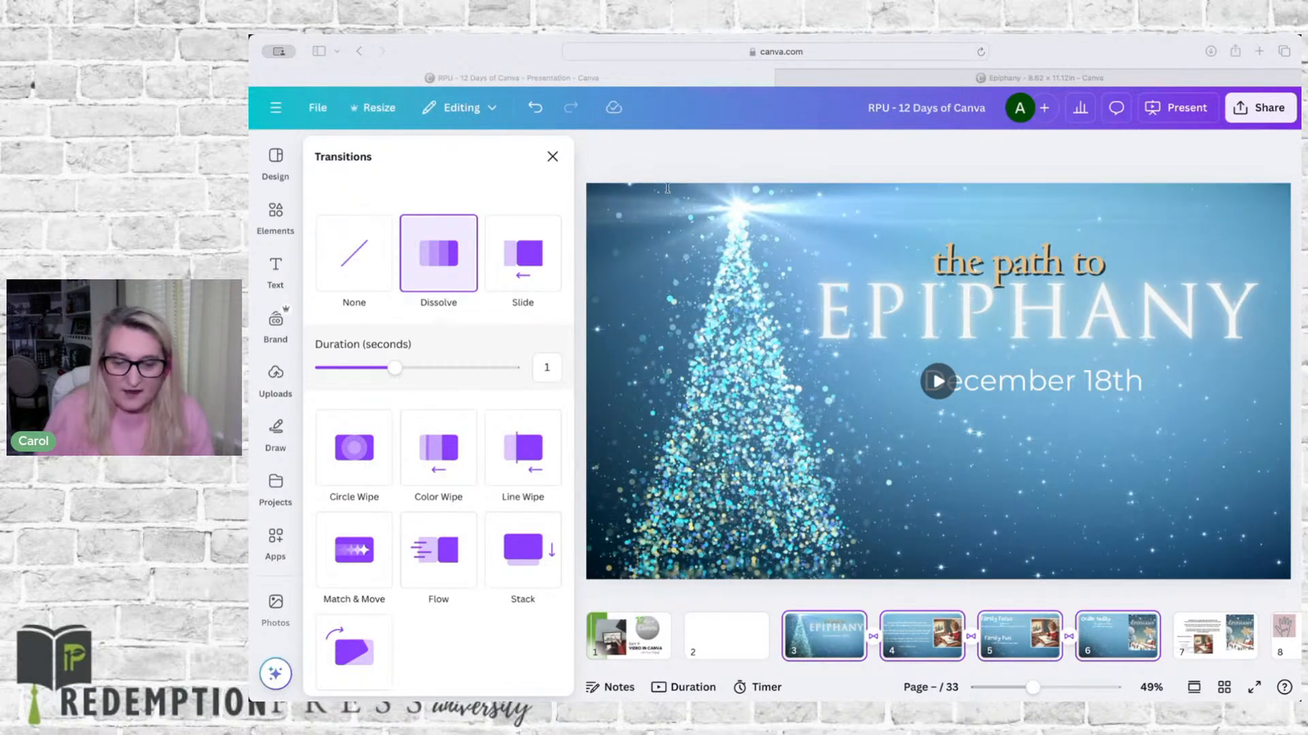
left_click(484, 40)
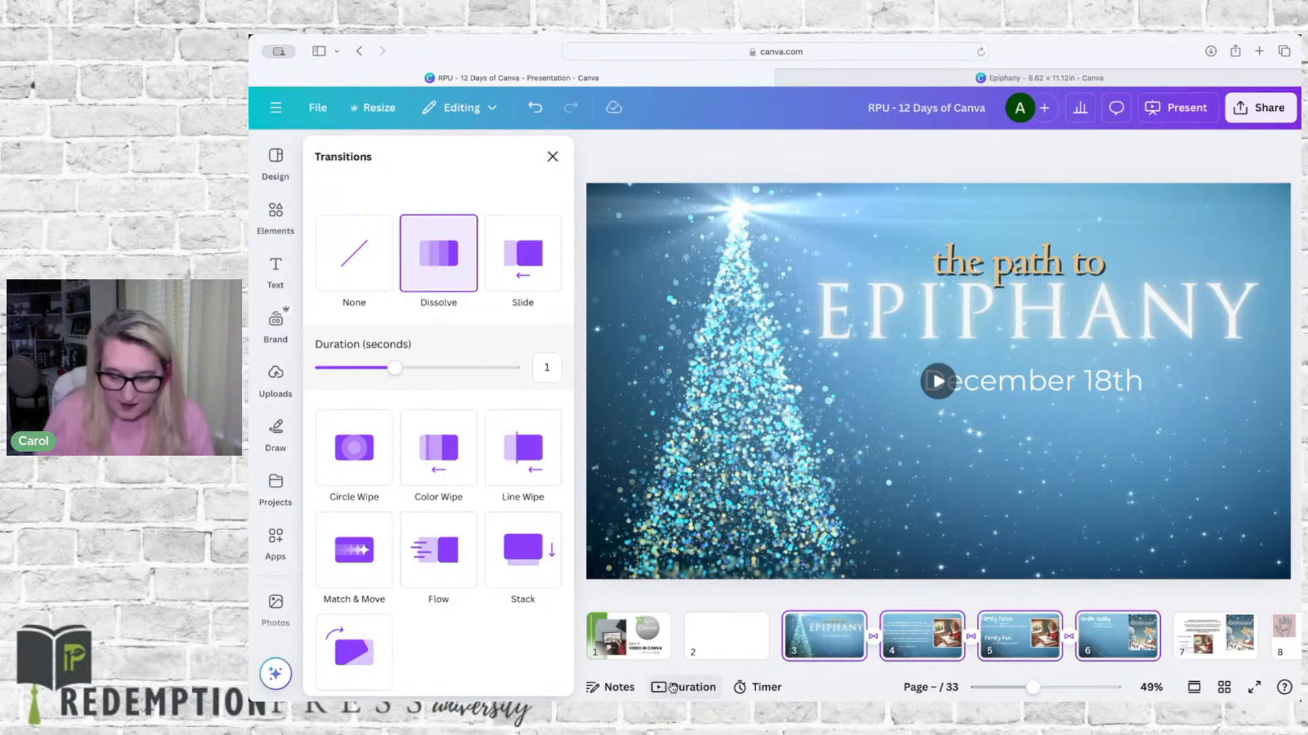
Show the page durations on the timeline and play the video through the Epiphany pages to check animations and transitions
left_click(700, 688)
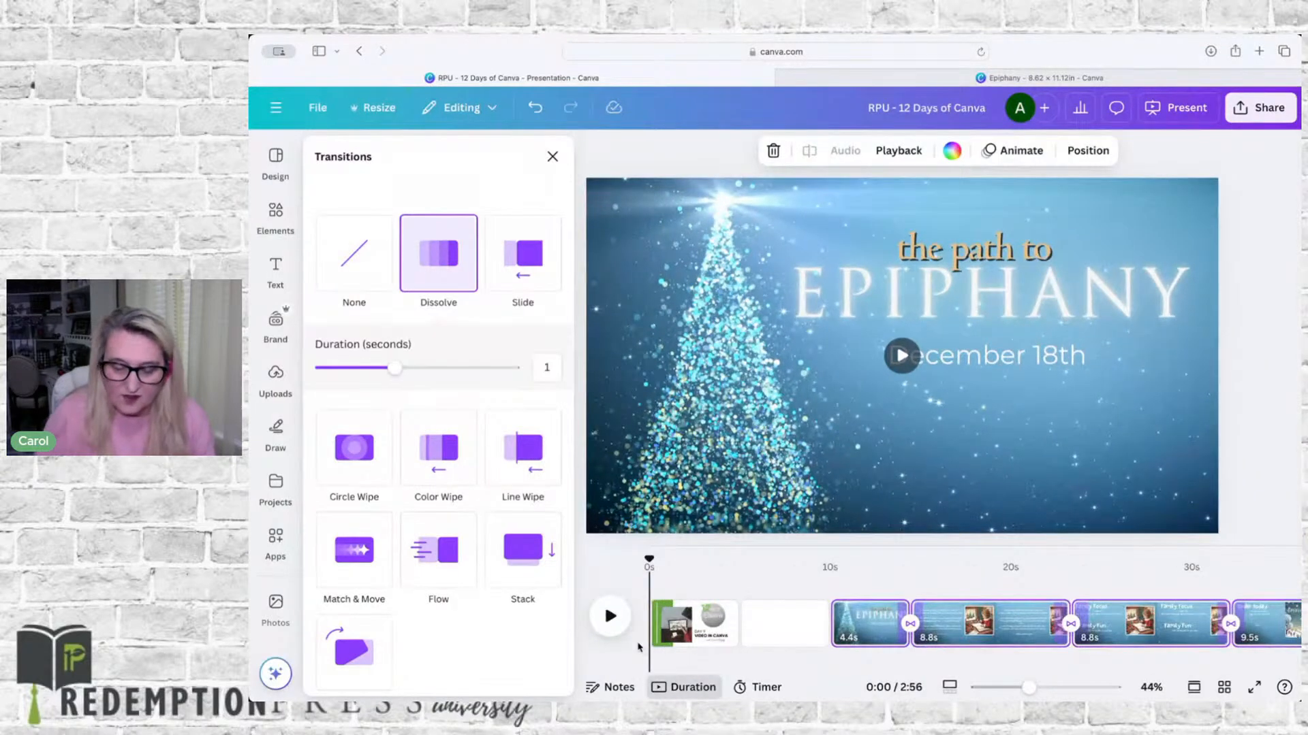
left_click(610, 616)
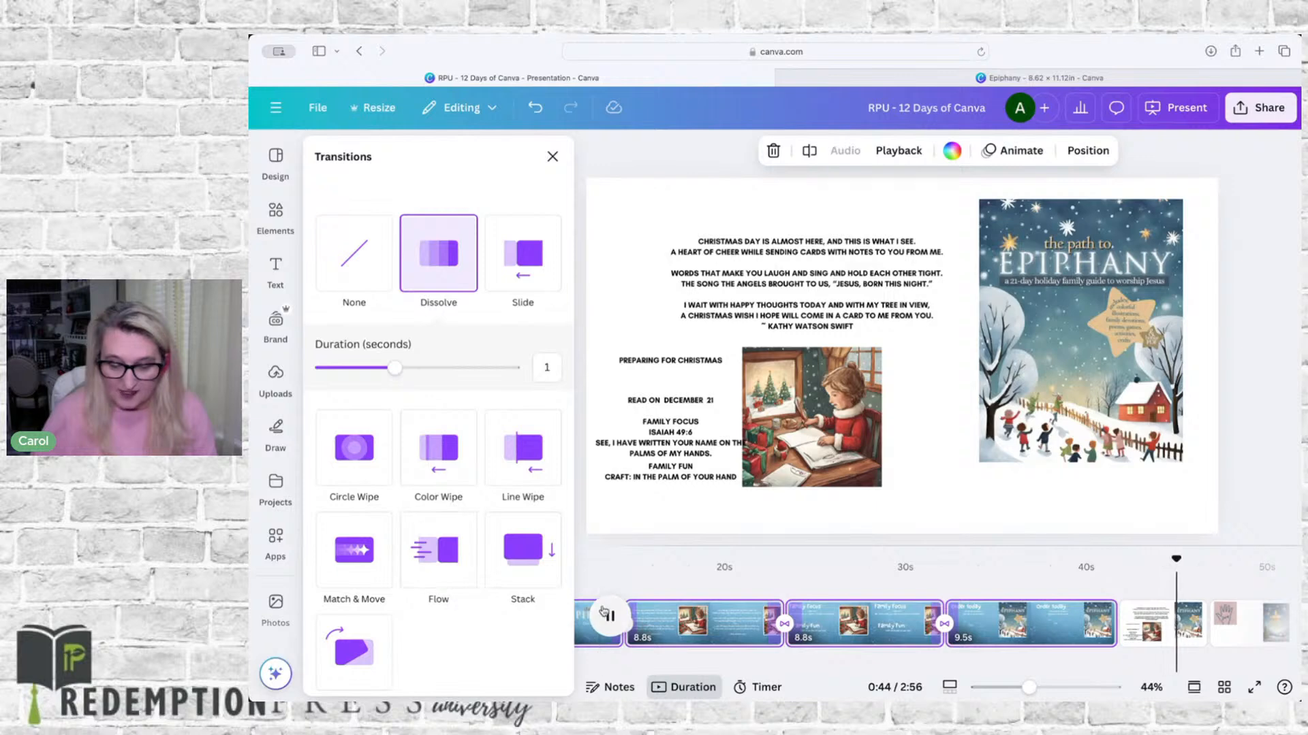
left_click(599, 615)
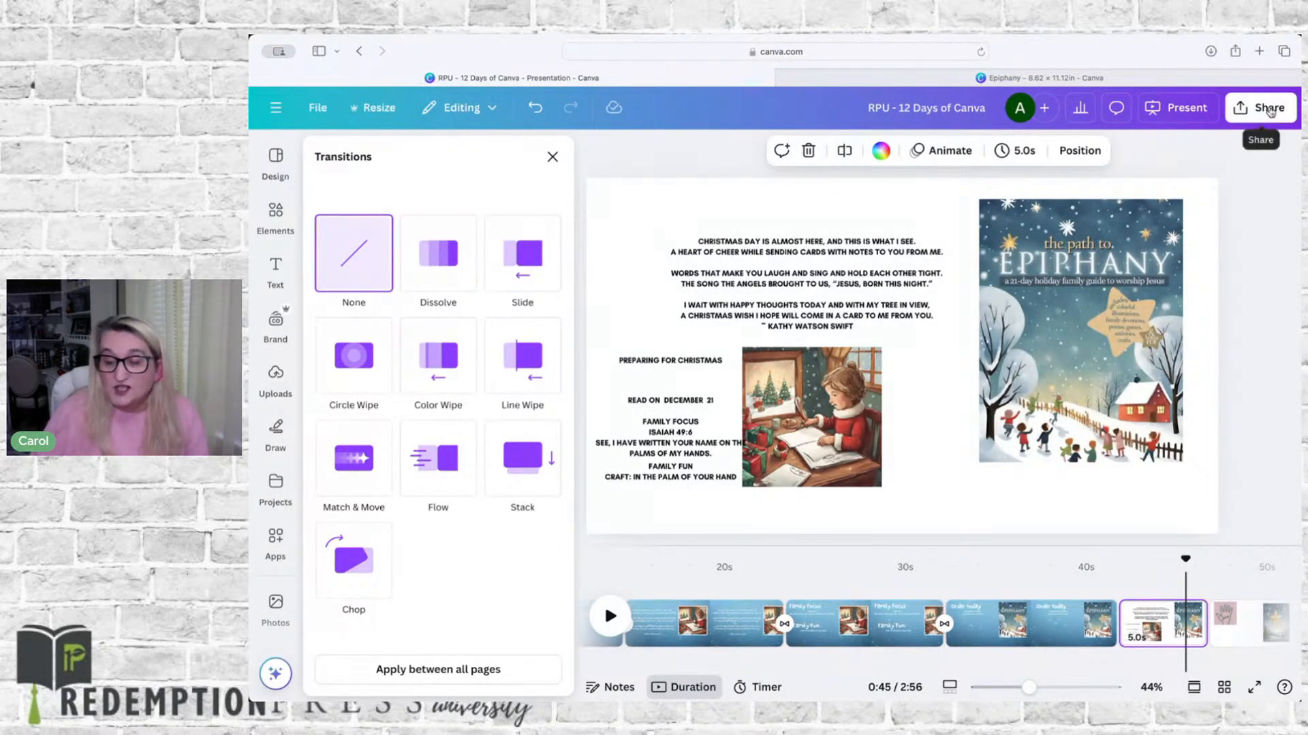
Open the design's download options and choose MP4 Video as the file type
left_click(1270, 109)
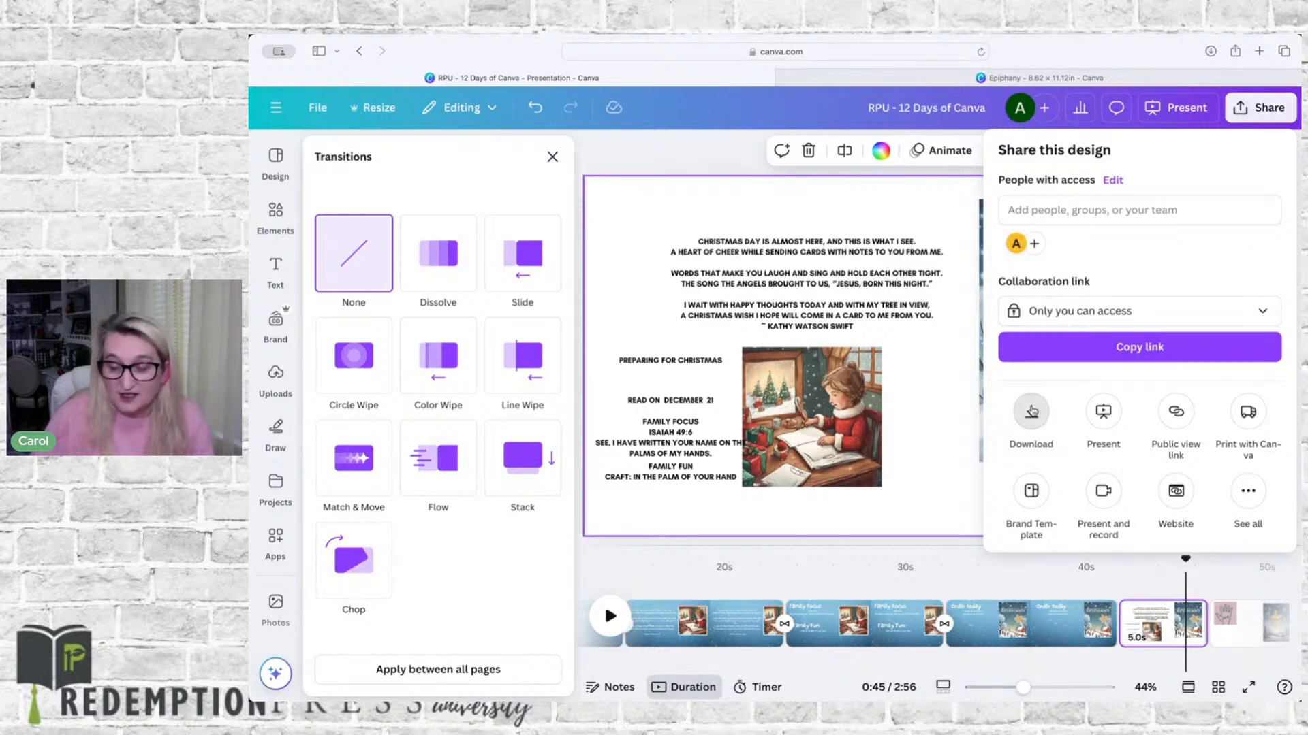
left_click(1032, 411)
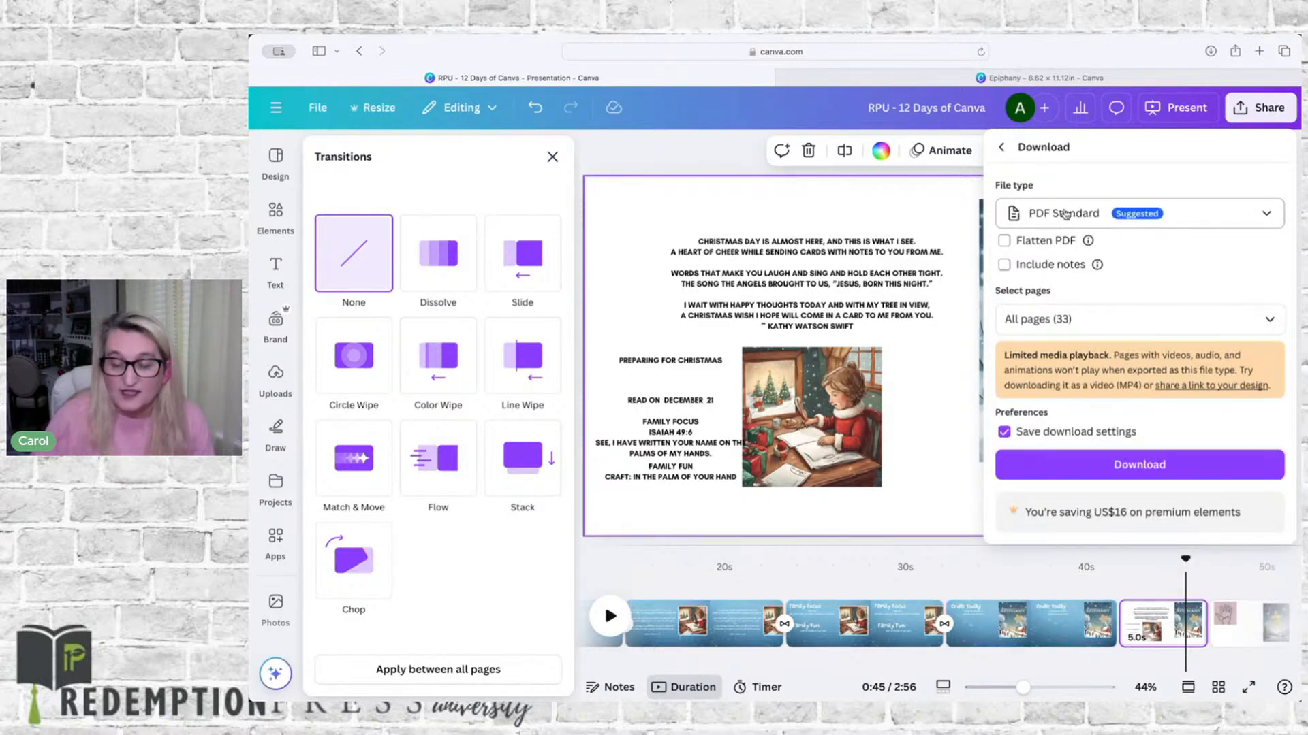
left_click(1064, 213)
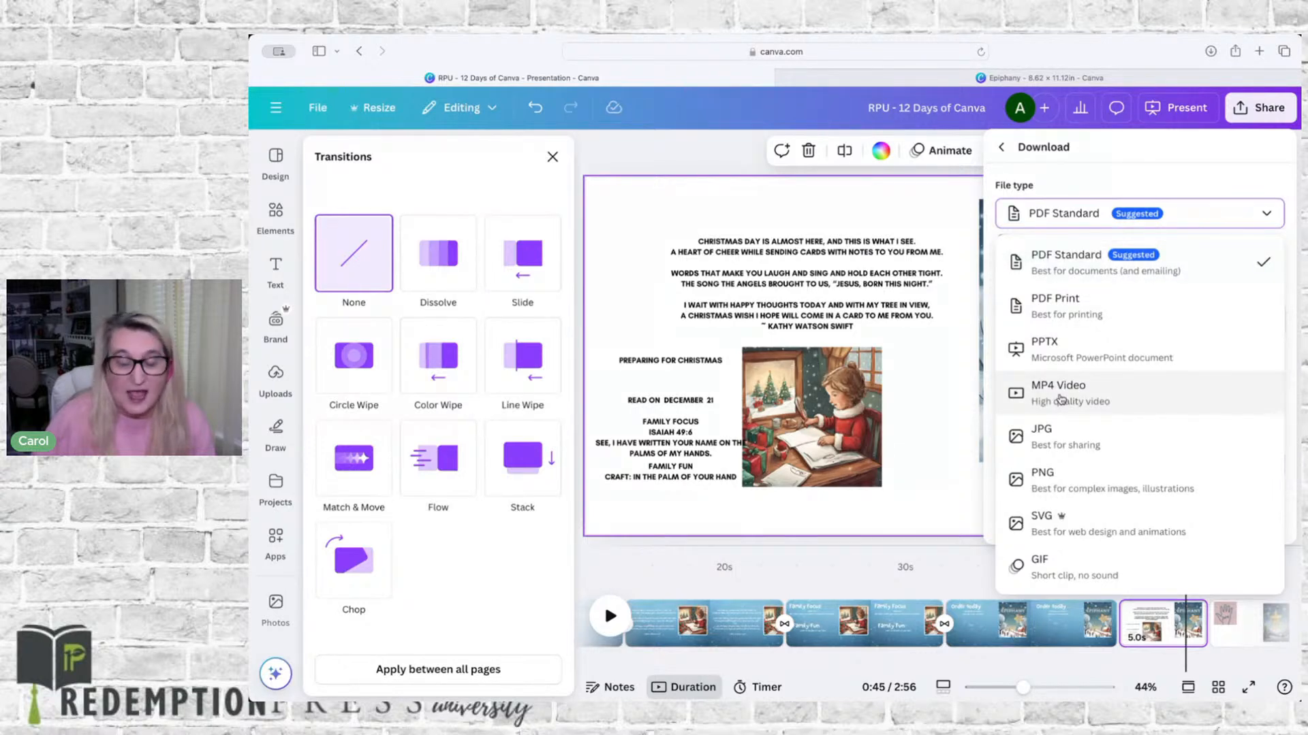
left_click(1060, 395)
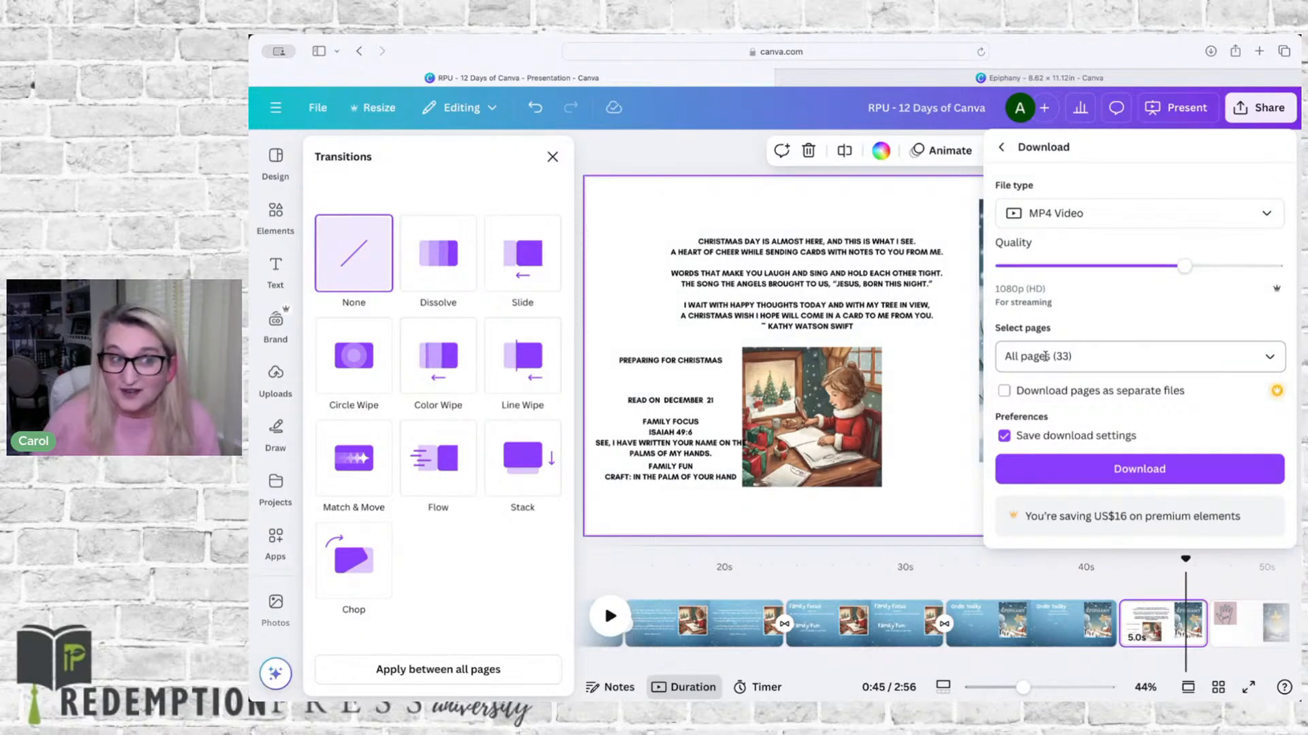
Limit the MP4 download to pages 3 through 6 and close the download options without exporting
left_click(1271, 358)
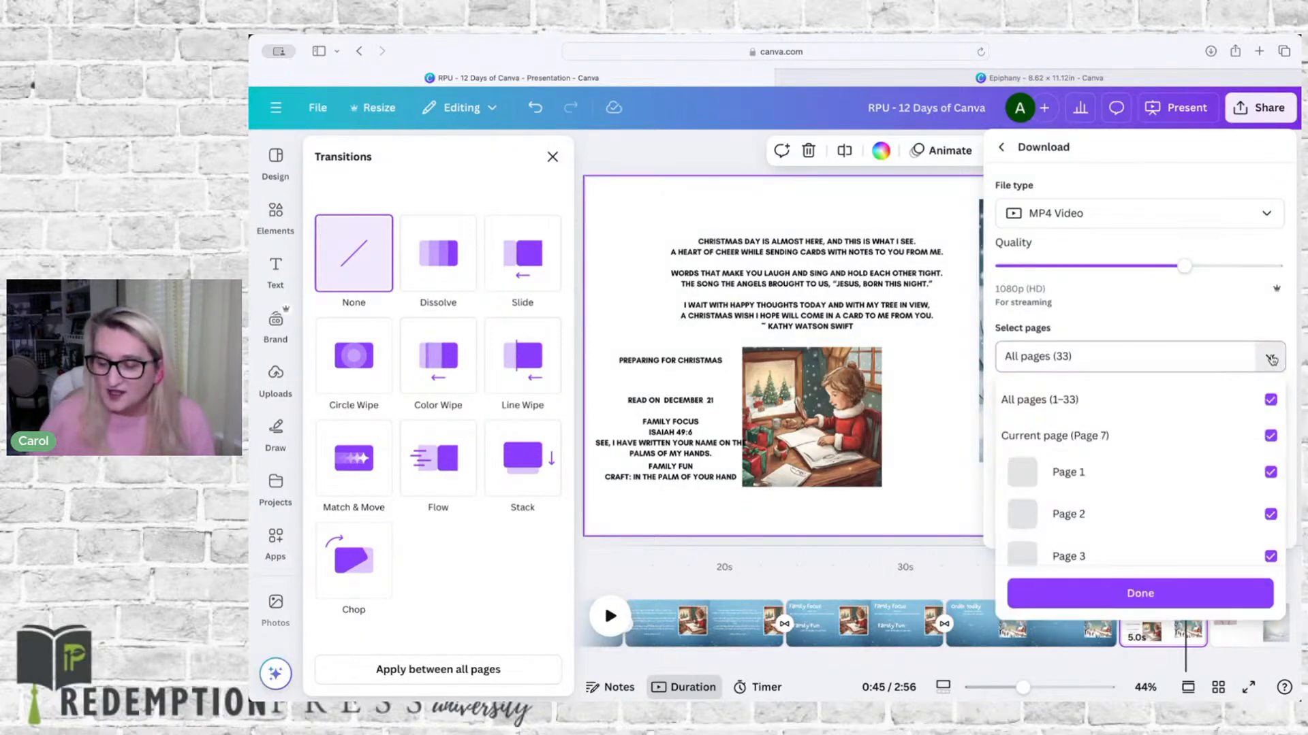
left_click(1270, 399)
scroll(1253, 436, "down", 5)
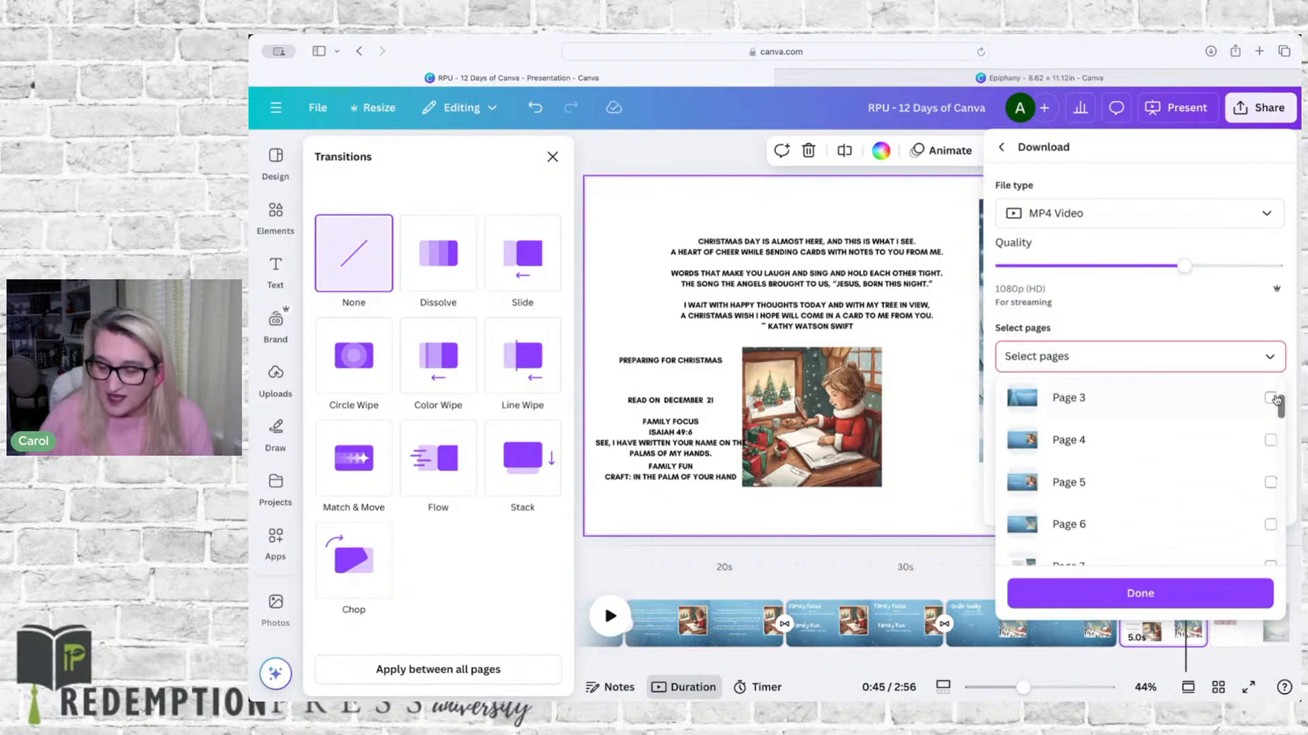
left_click(1270, 399)
left_click(1270, 442)
left_click(1270, 483)
left_click(1270, 526)
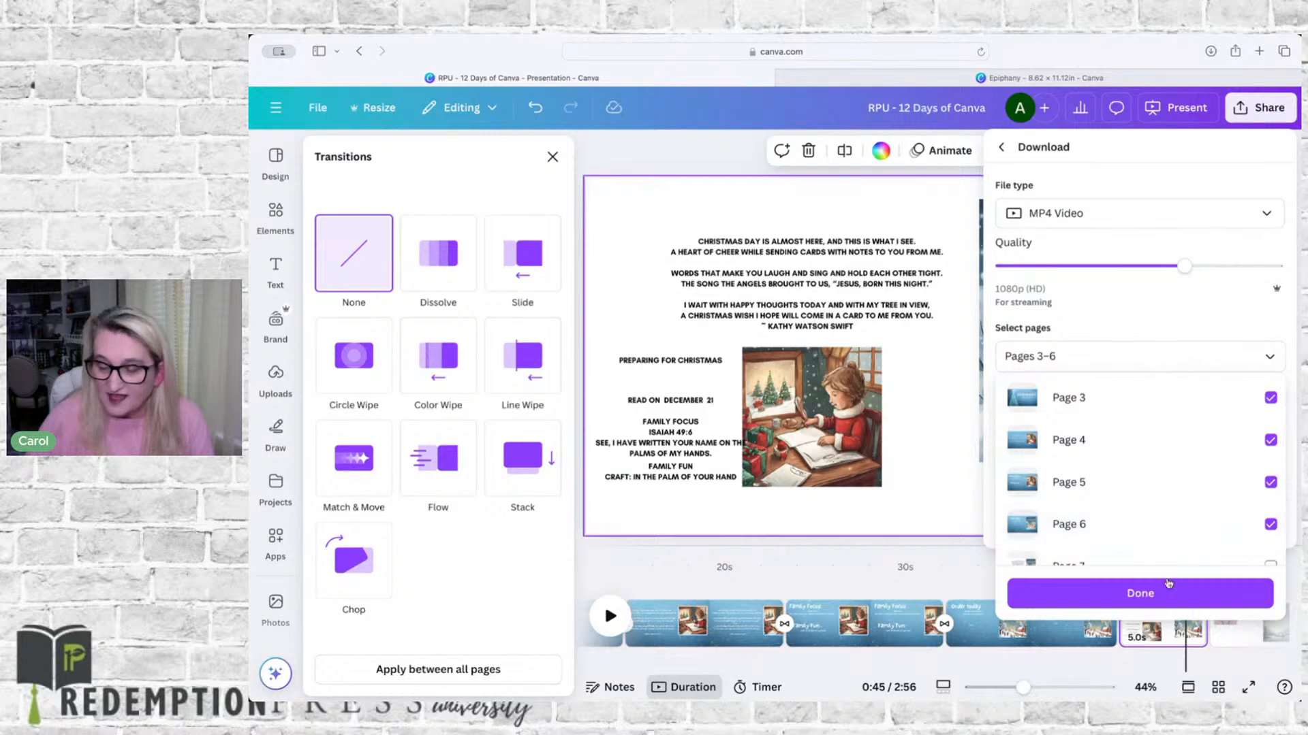
left_click(1160, 596)
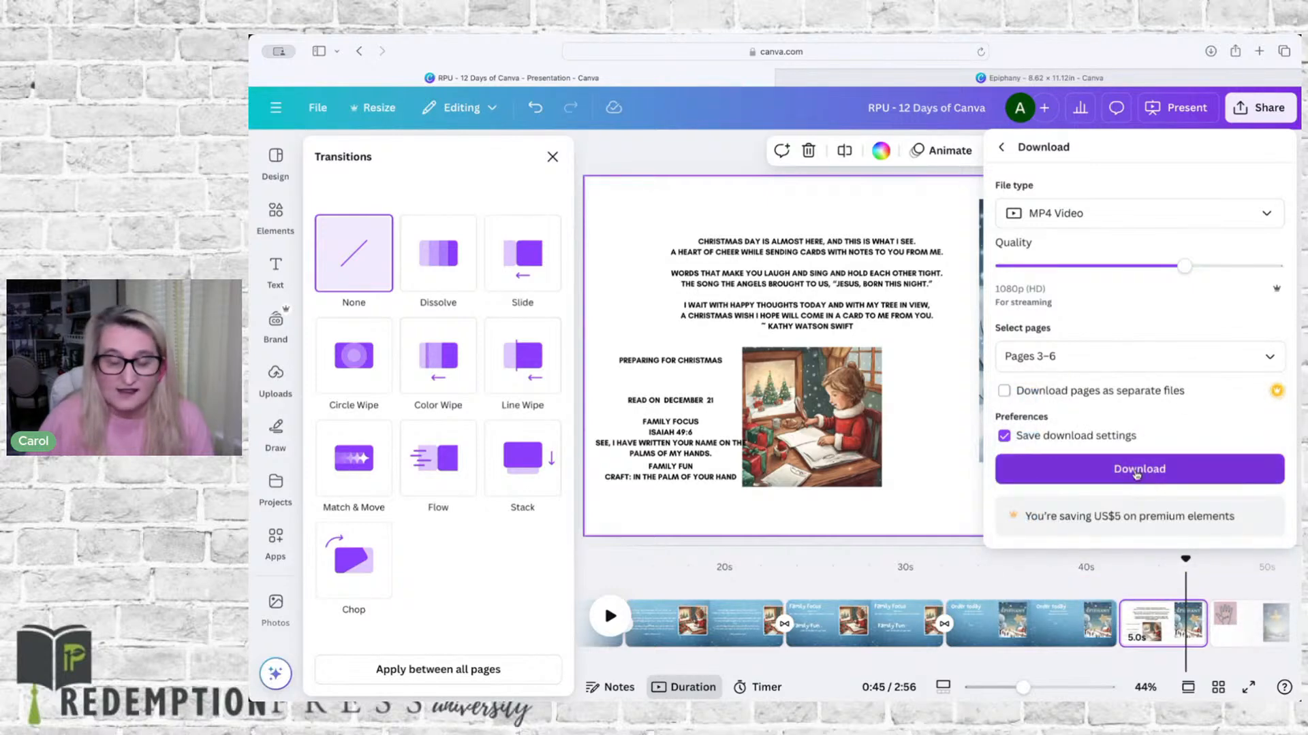
left_click(865, 546)
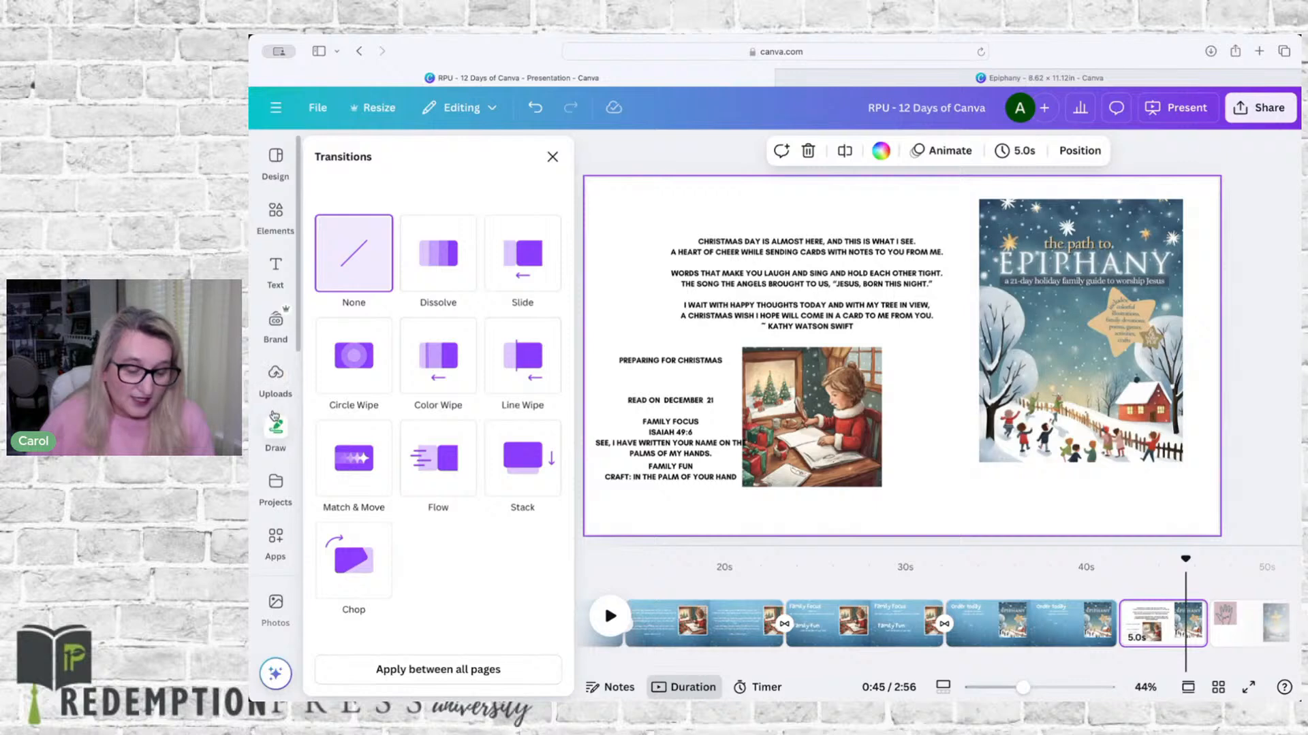
Open the audio library and select the Epiphany title page at the start of the video sequence on the timeline
scroll(272, 412, "down", 3)
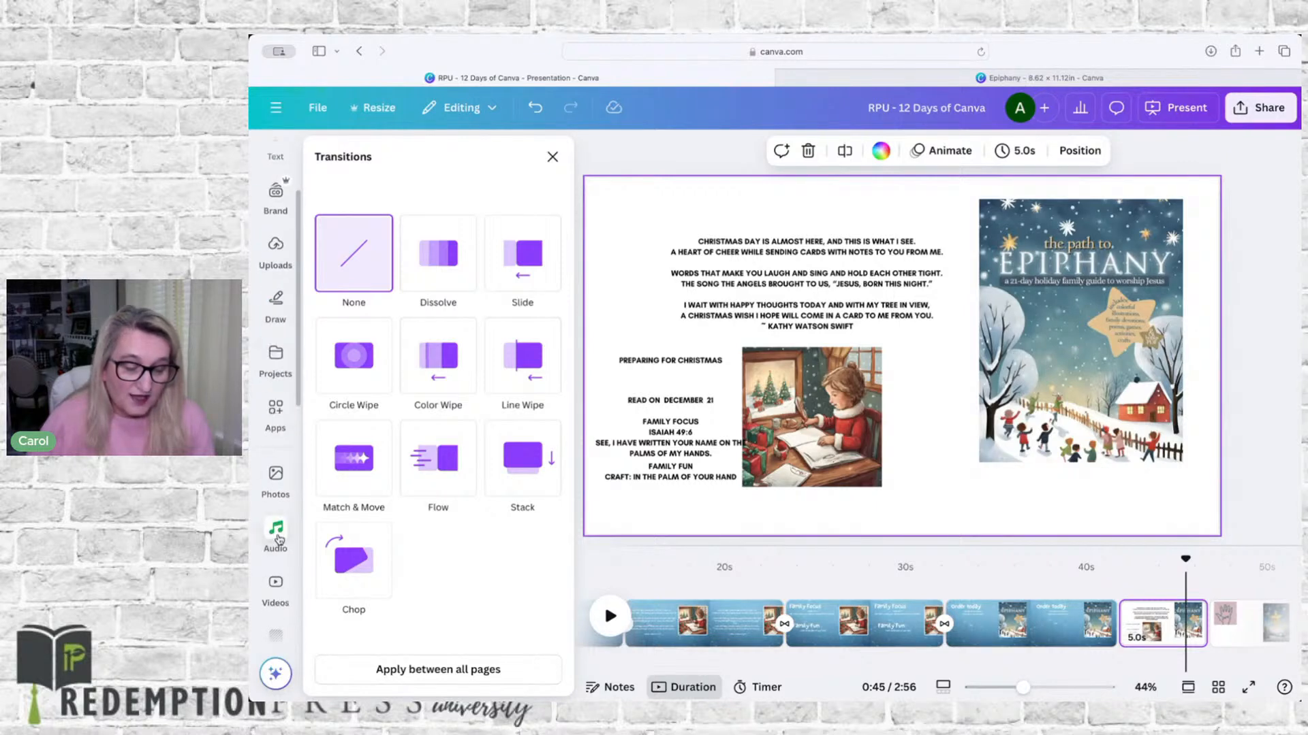
left_click(276, 530)
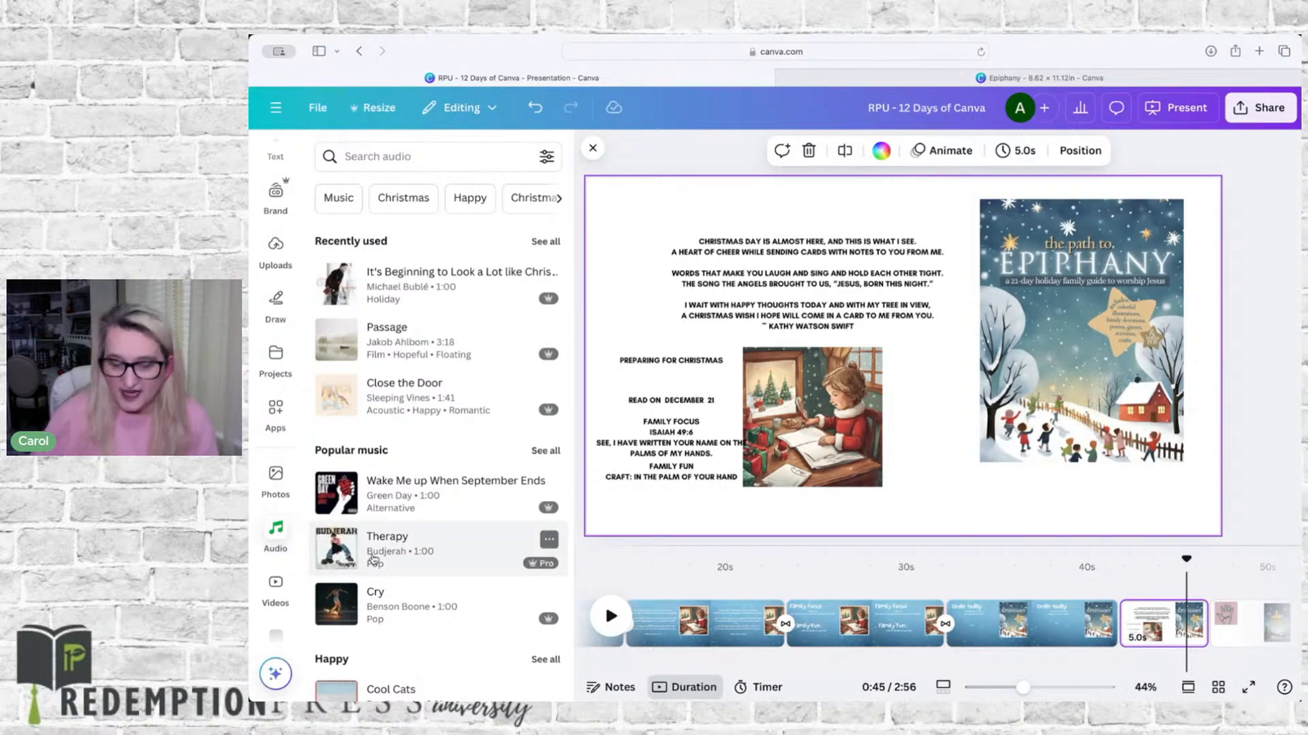
scroll(640, 617, "left", 10)
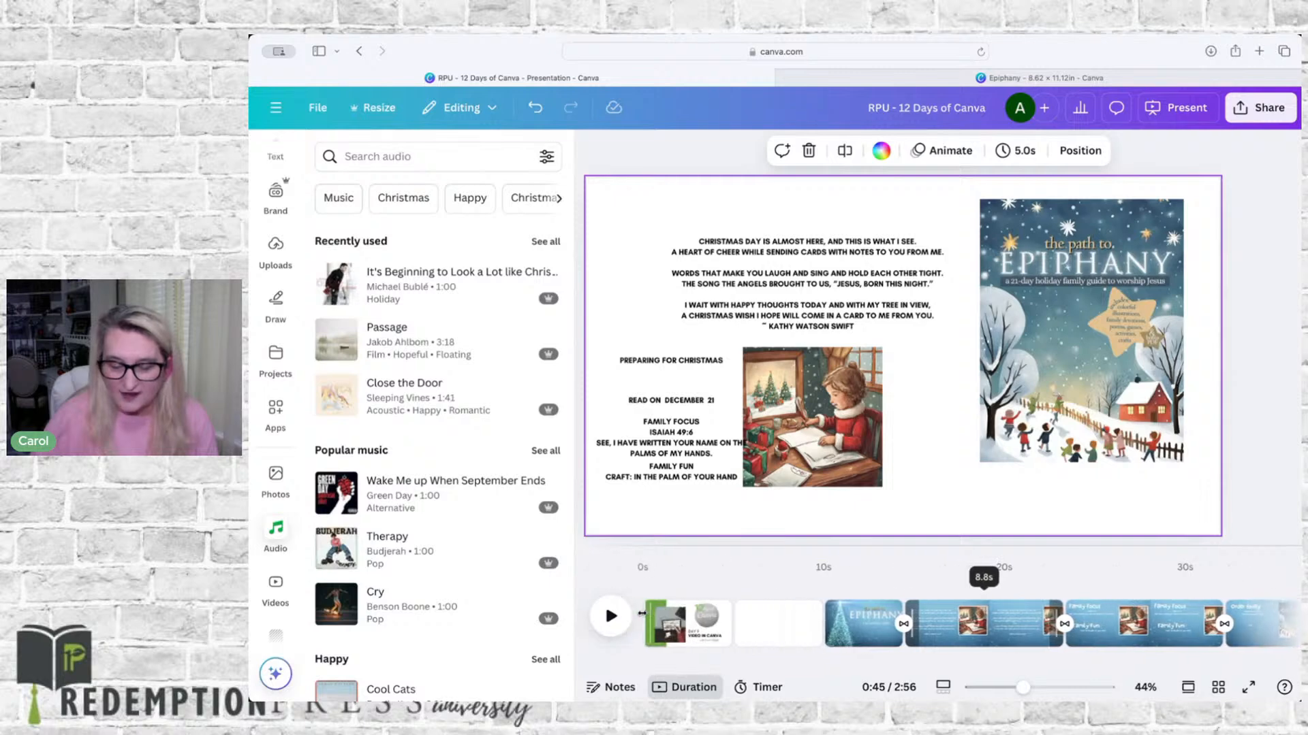
left_click(841, 625)
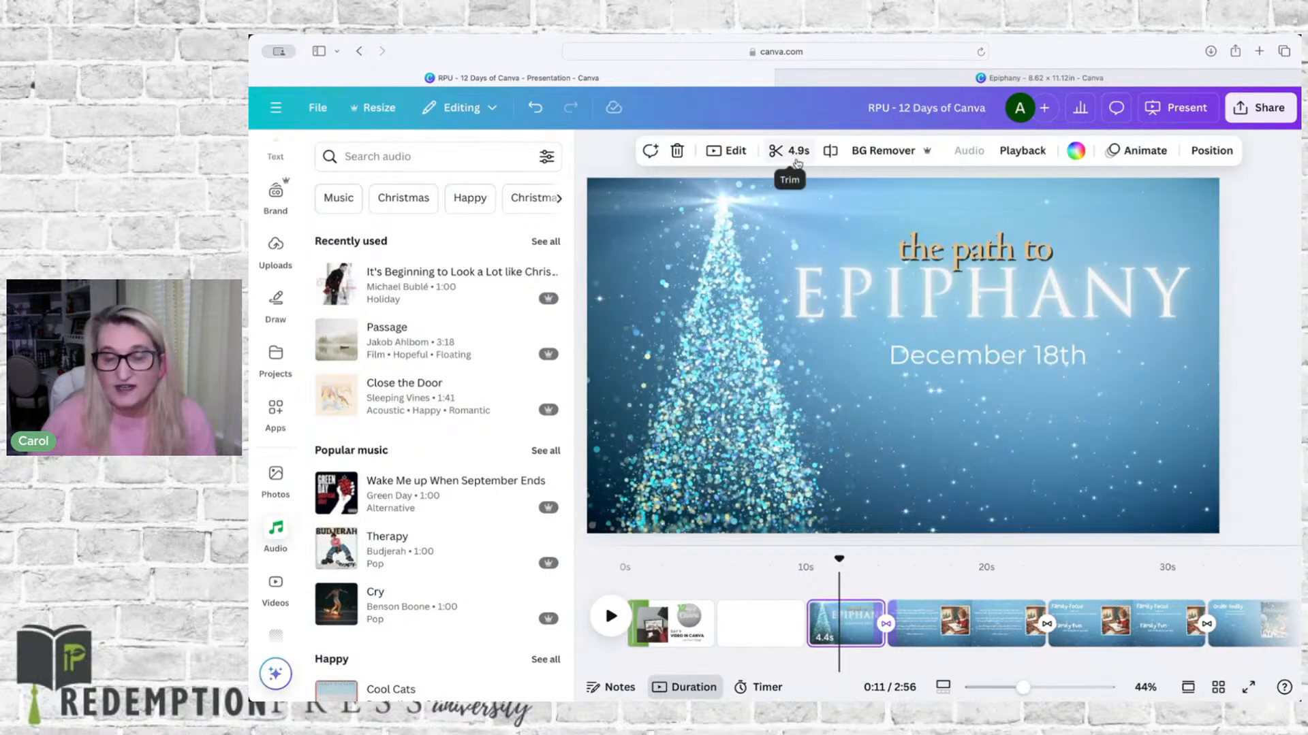
Set the duration of the poem page, page 4, to 9.1 seconds on the timeline
left_click(957, 625)
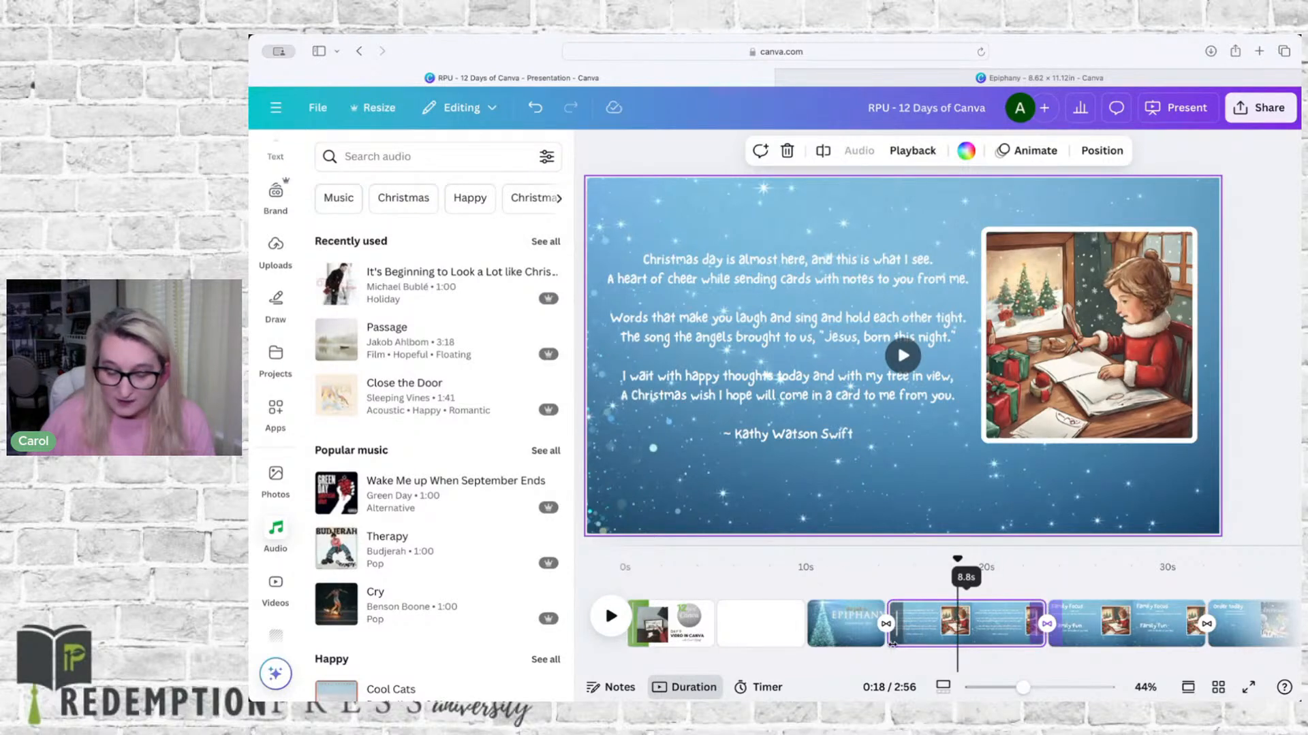
left_click_drag(892, 643, 880, 647)
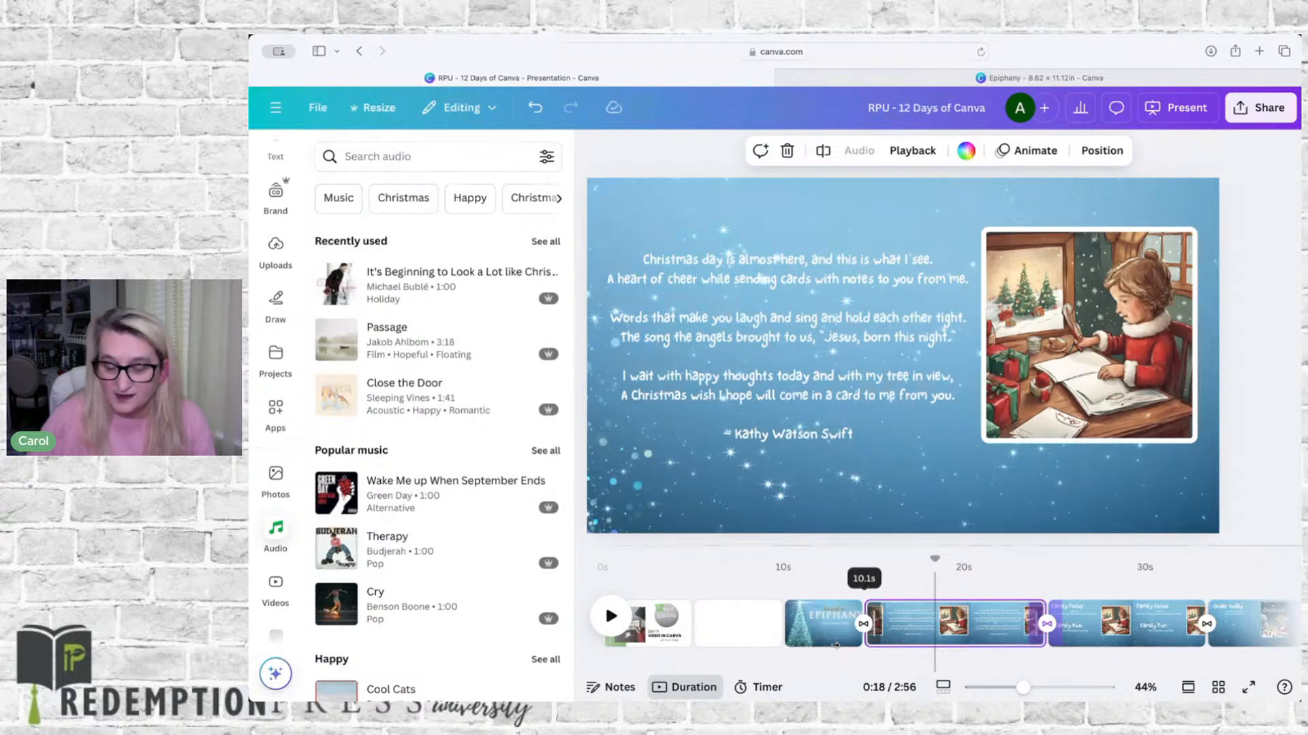
left_click_drag(835, 646, 863, 640)
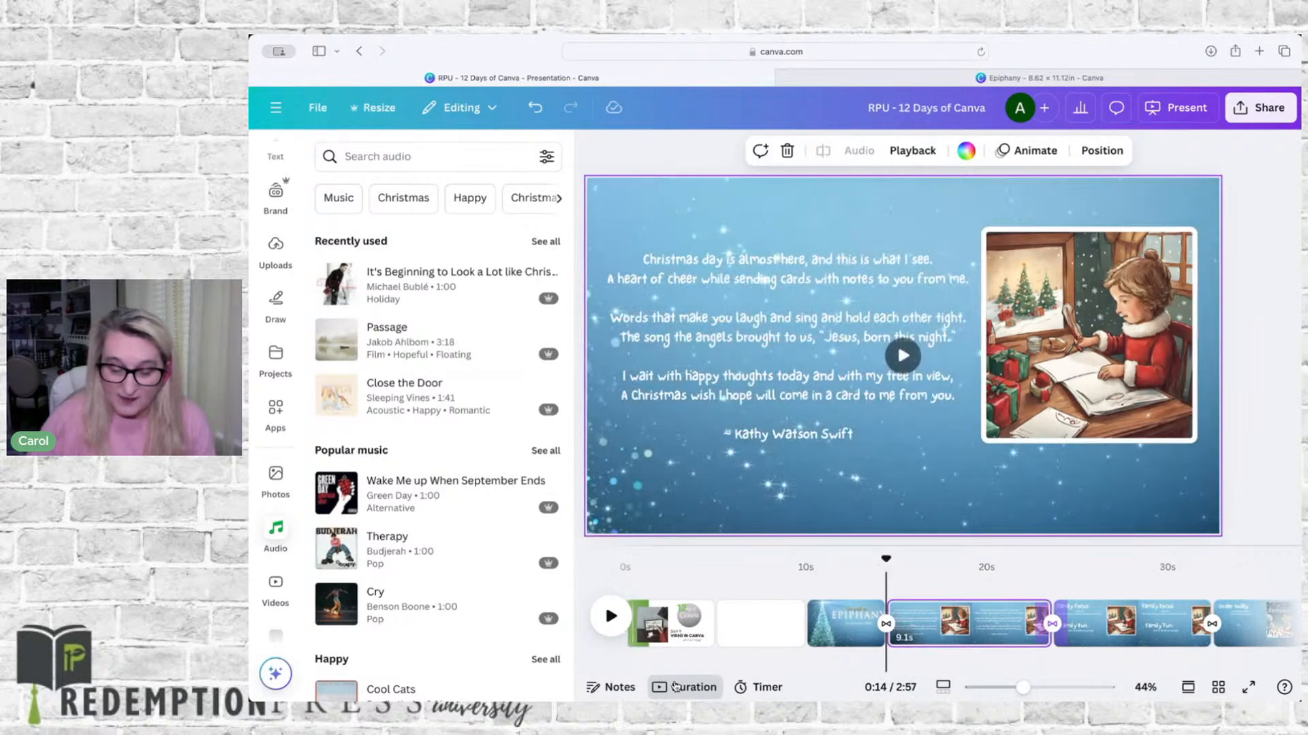
Hide the page durations and examine the trim range of page 4's background video, leaving it as it is
left_click(683, 687)
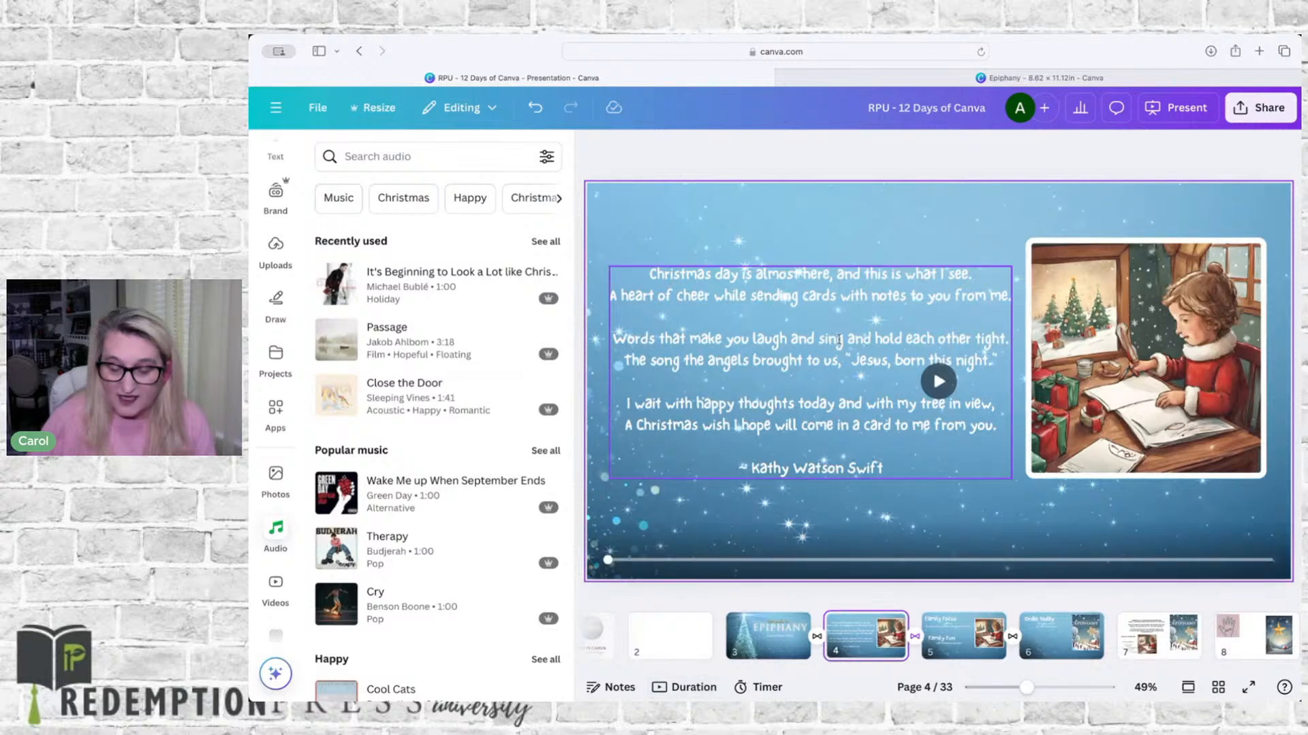
left_click(879, 208)
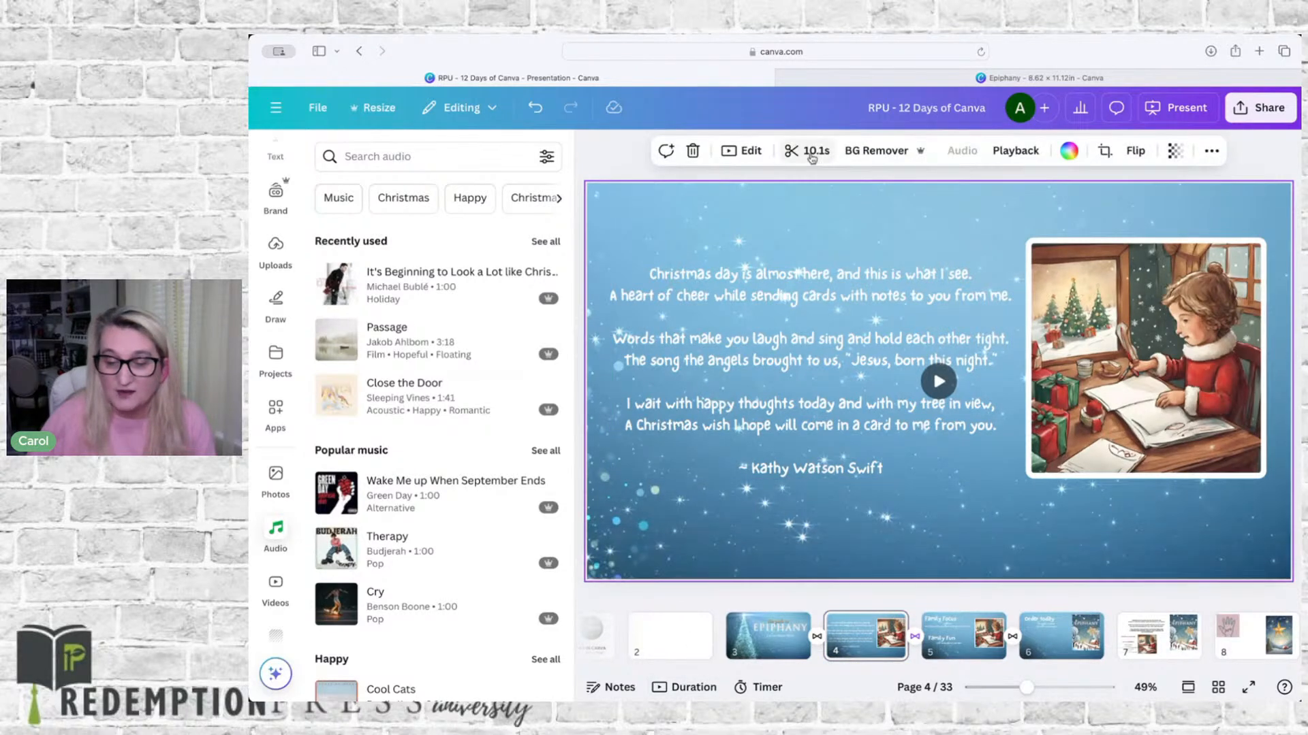
left_click(807, 151)
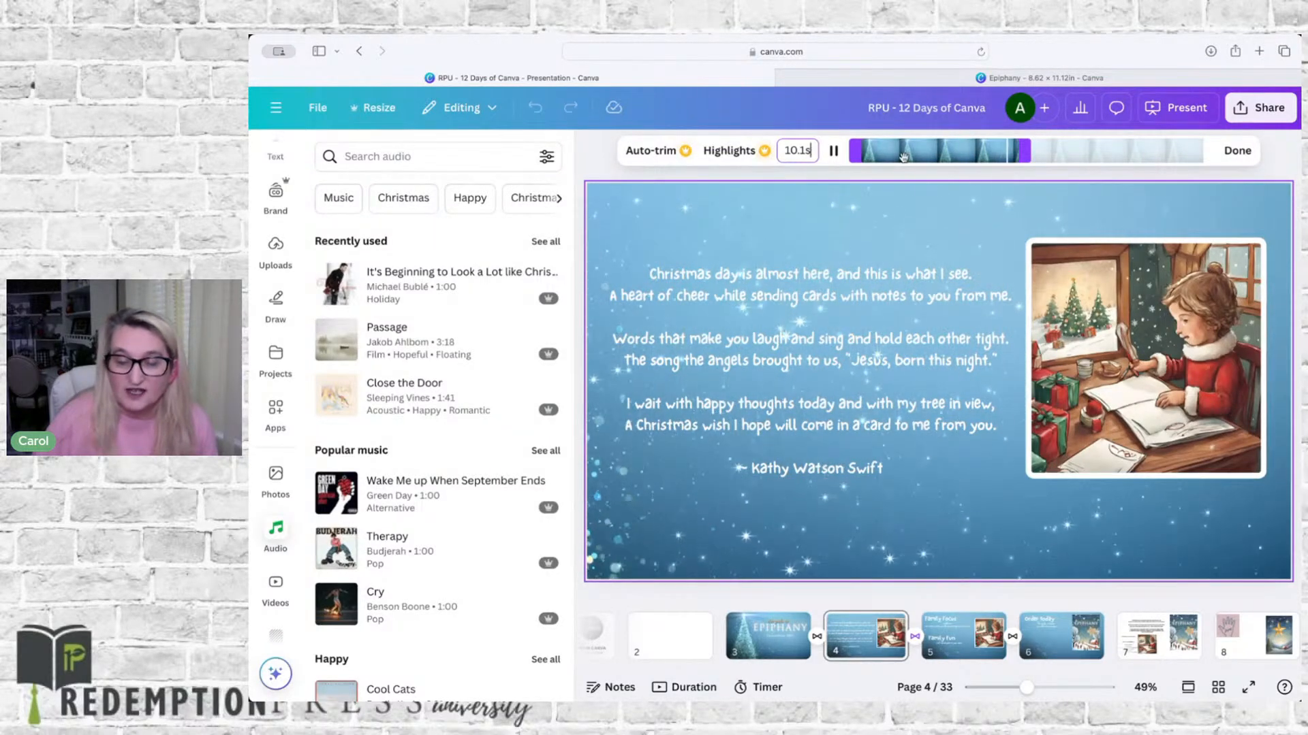
left_click(1236, 151)
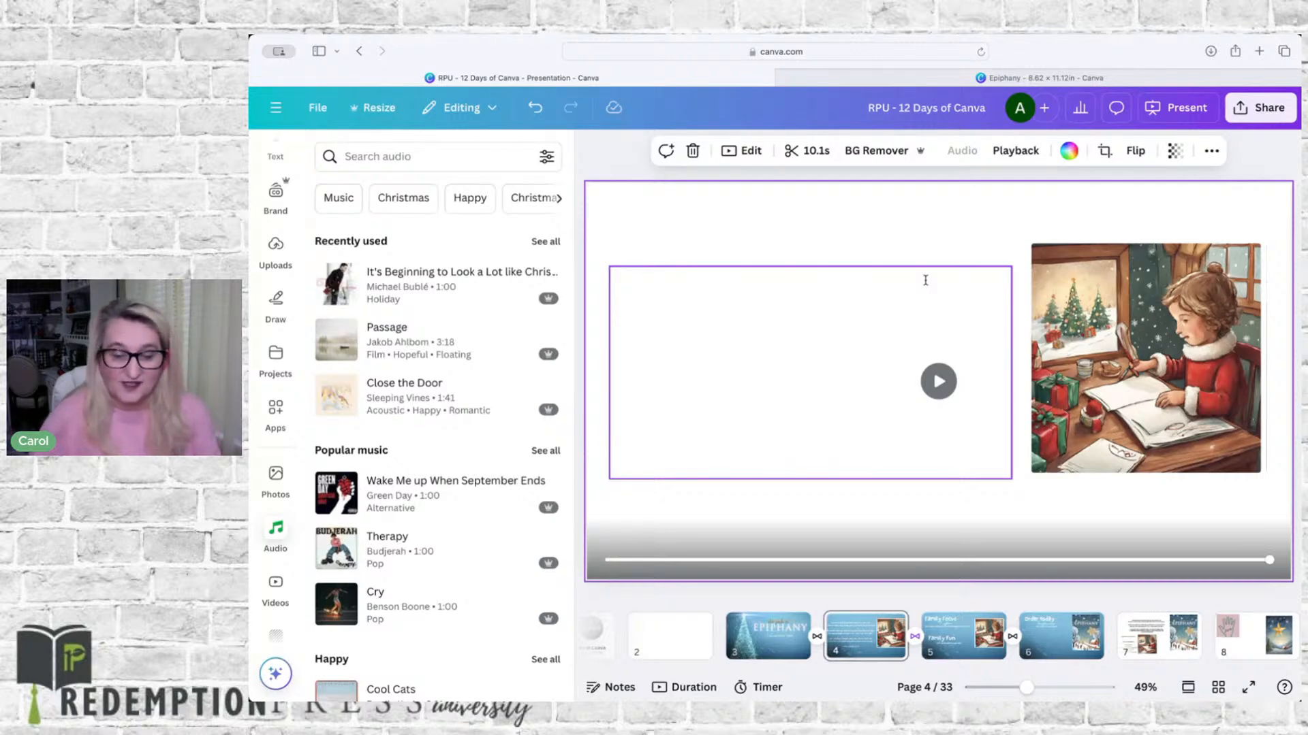
Search the audio library for "christmas instrumental" and preview the Johnny Mathis track "It's Beginning to Look Like Christmas"
left_click(426, 157)
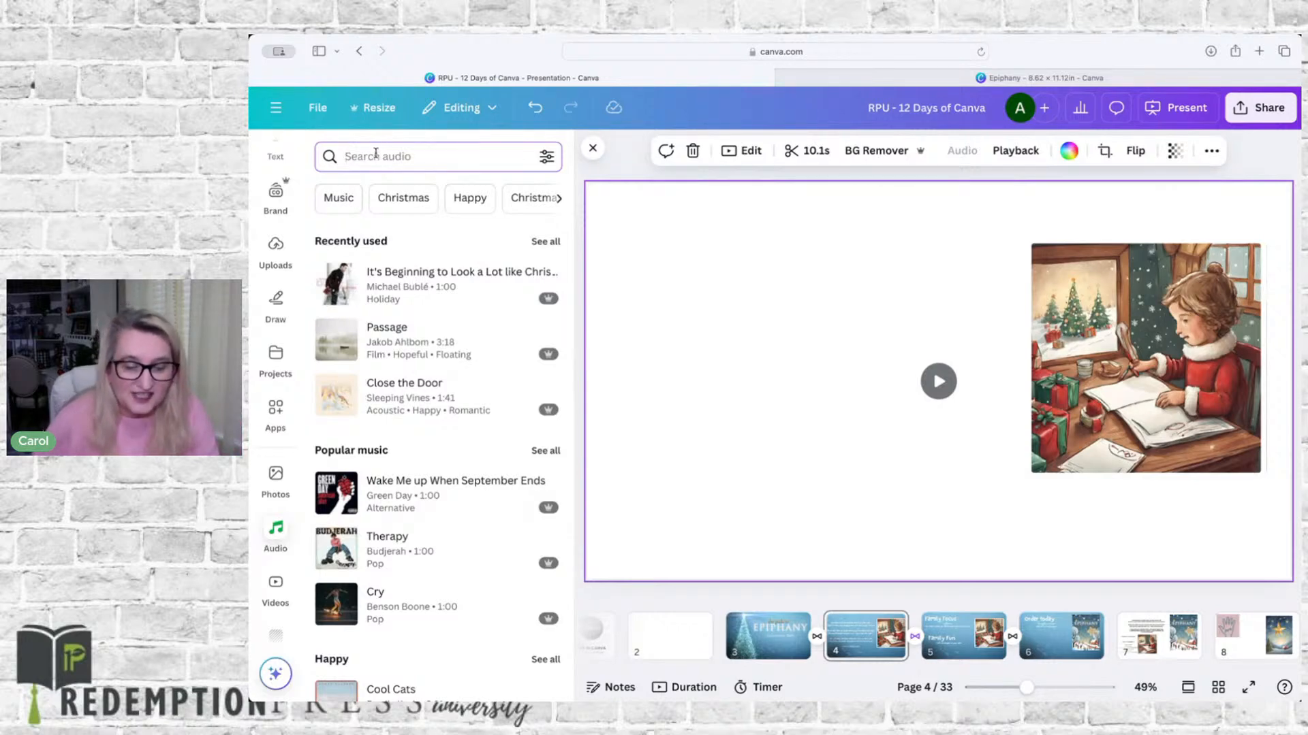
type("christmas")
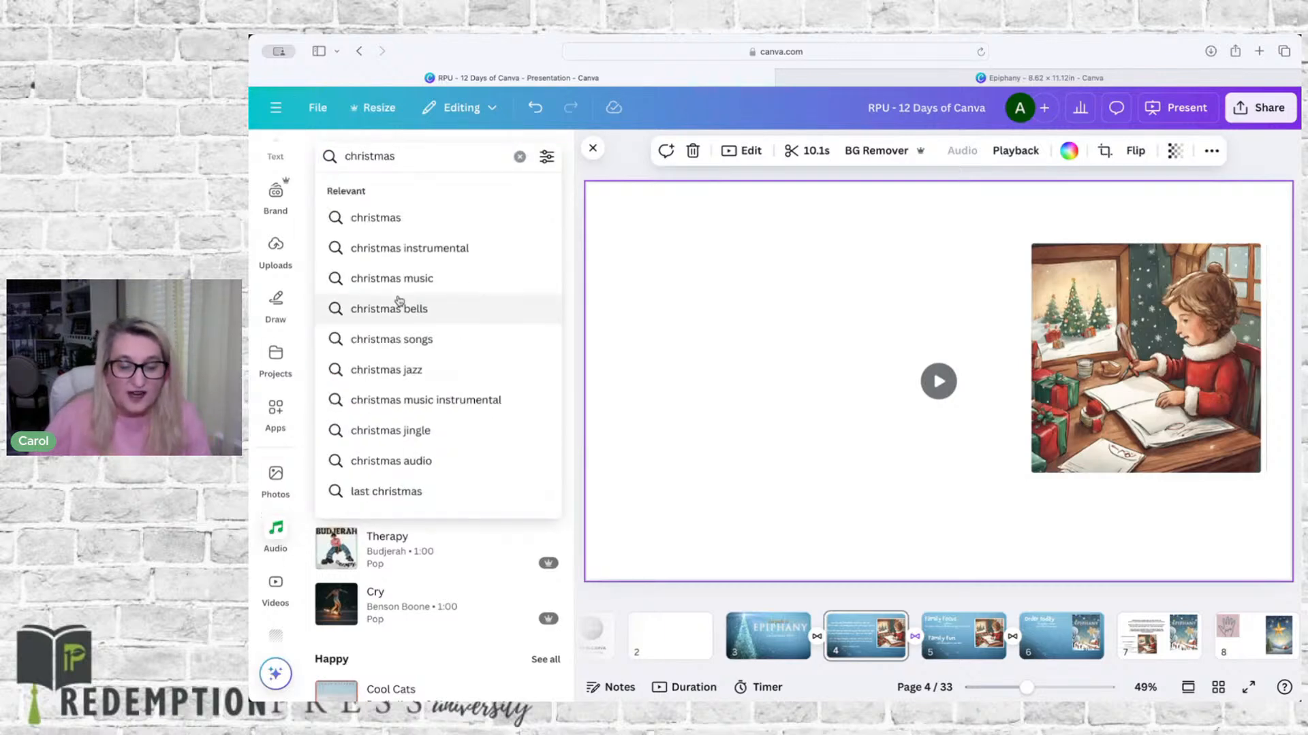
left_click(416, 248)
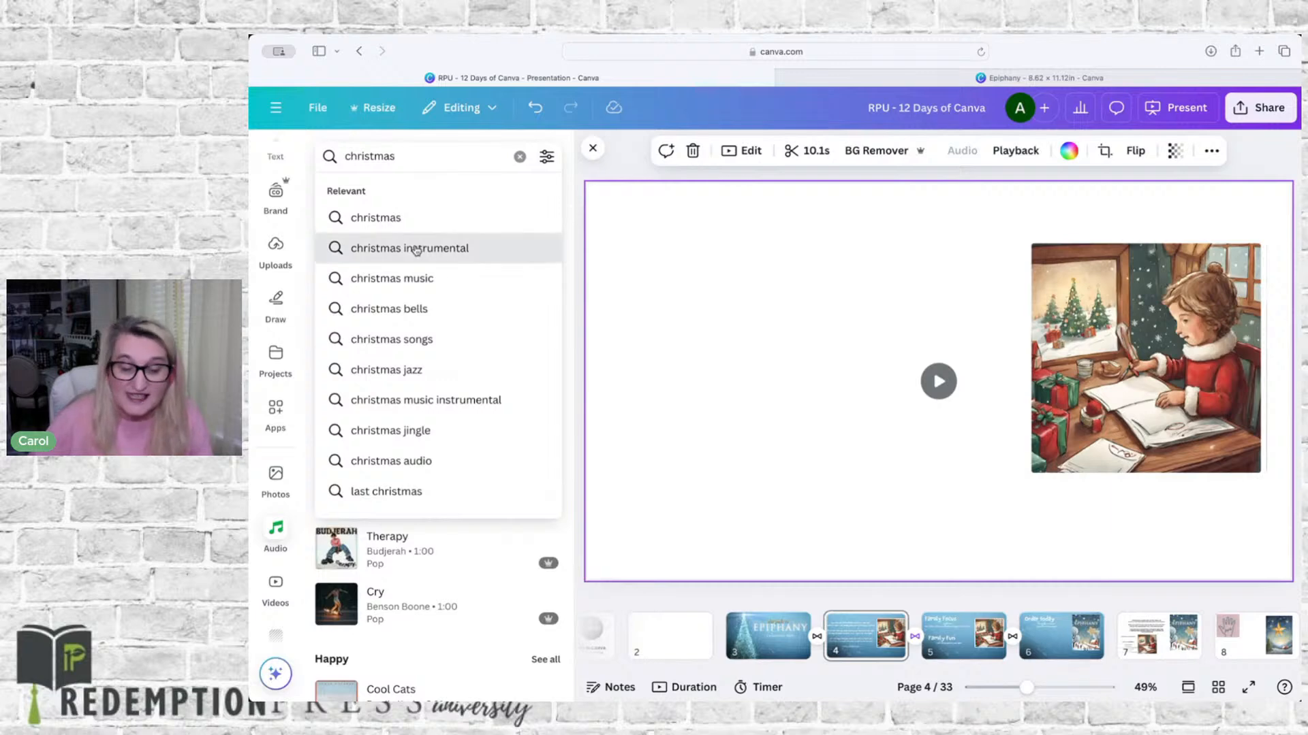
scroll(414, 395, "down", 5)
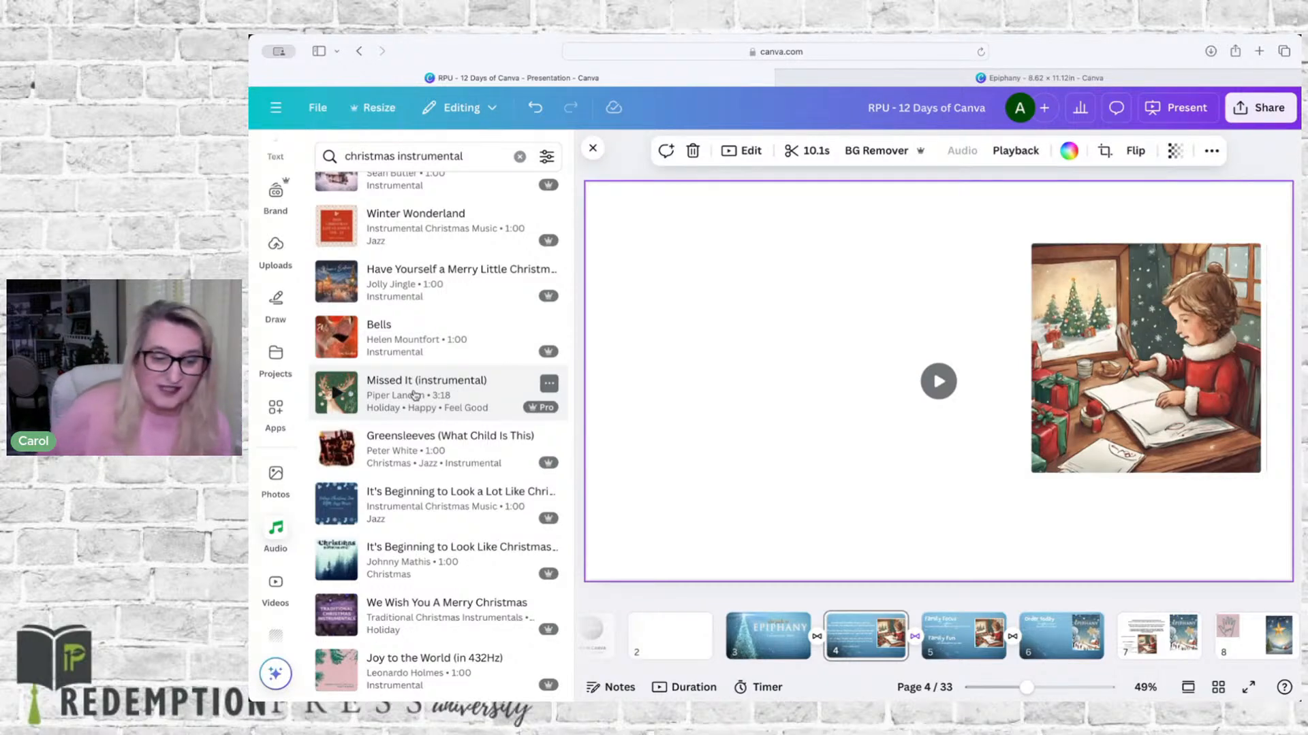
left_click(336, 560)
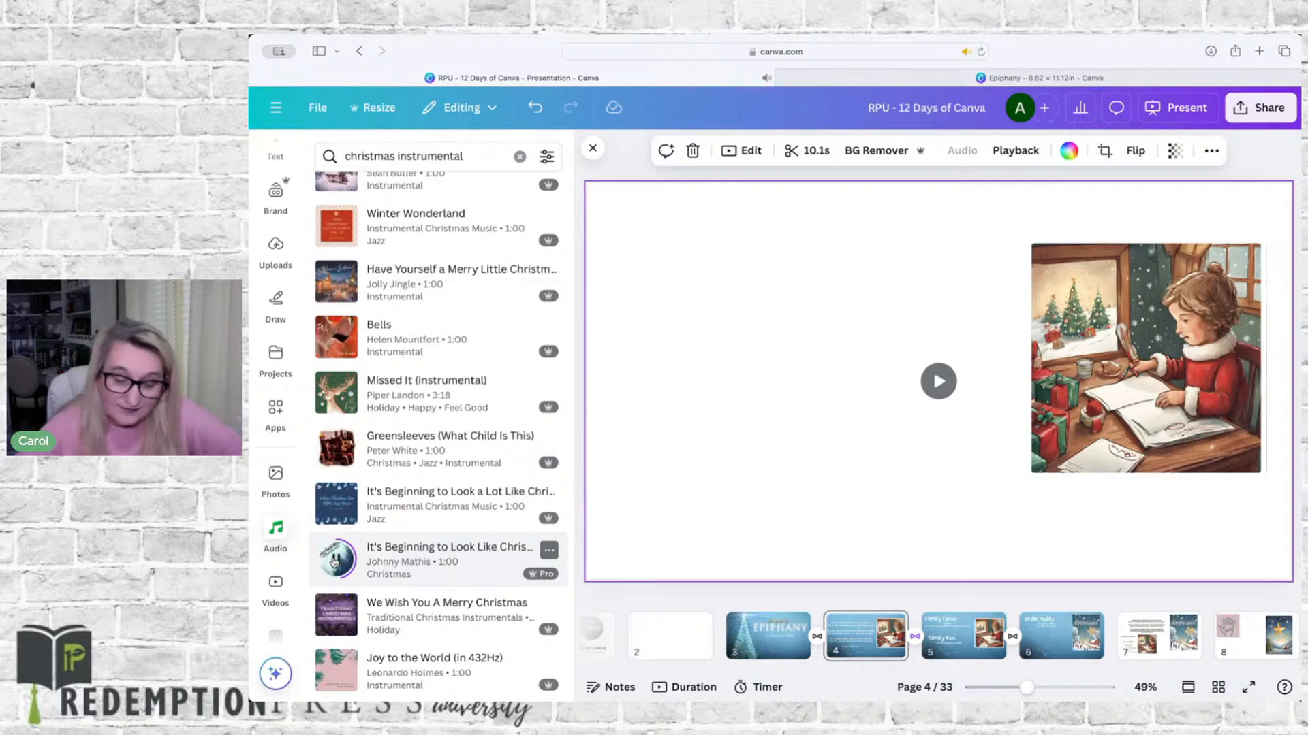
left_click(334, 560)
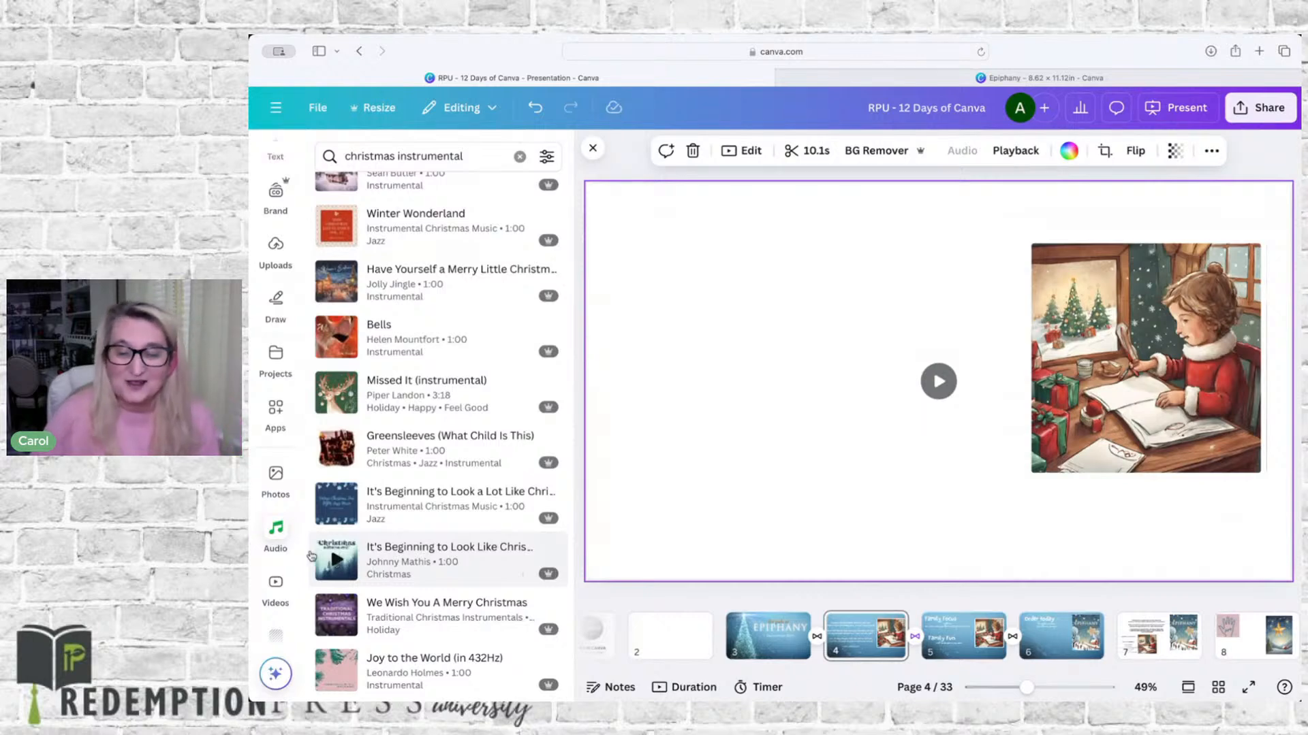
Add the "Festive Christmas Jingle" track beneath page 4 and close the audio library
mouse_move(330, 400)
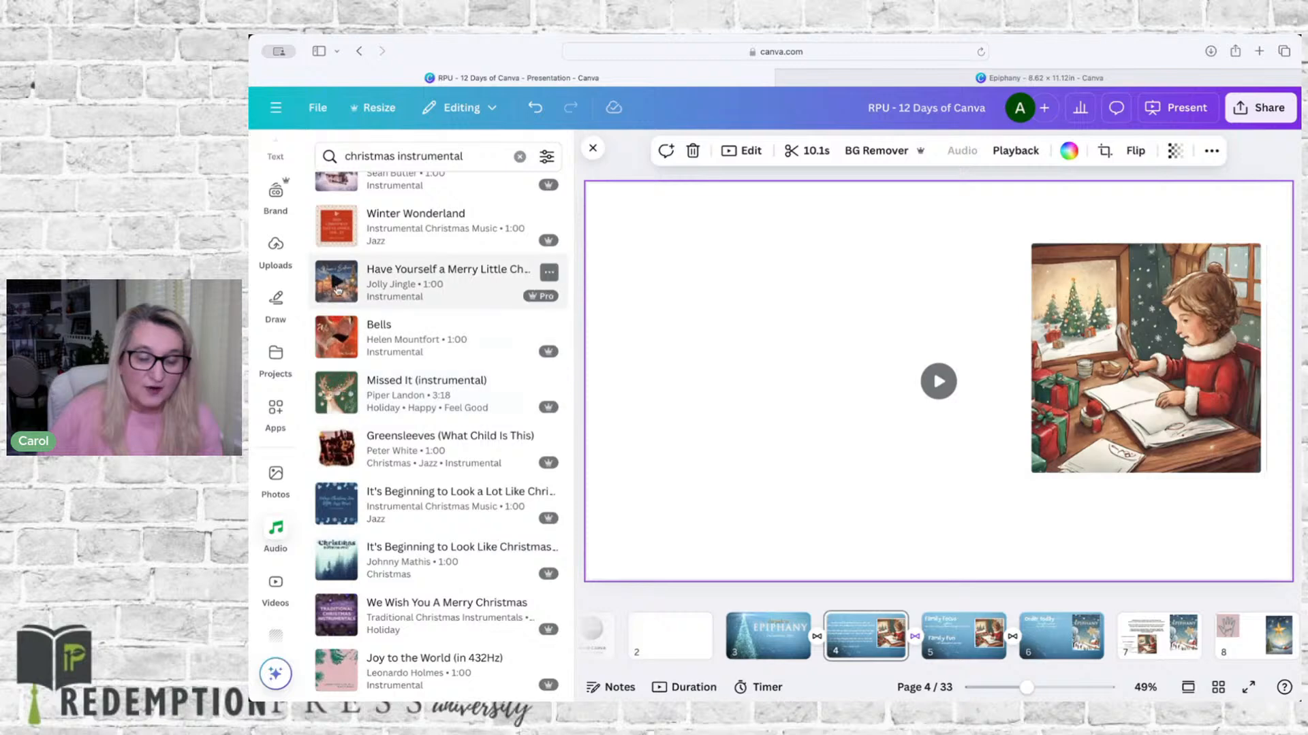
scroll(335, 408, "down", 2)
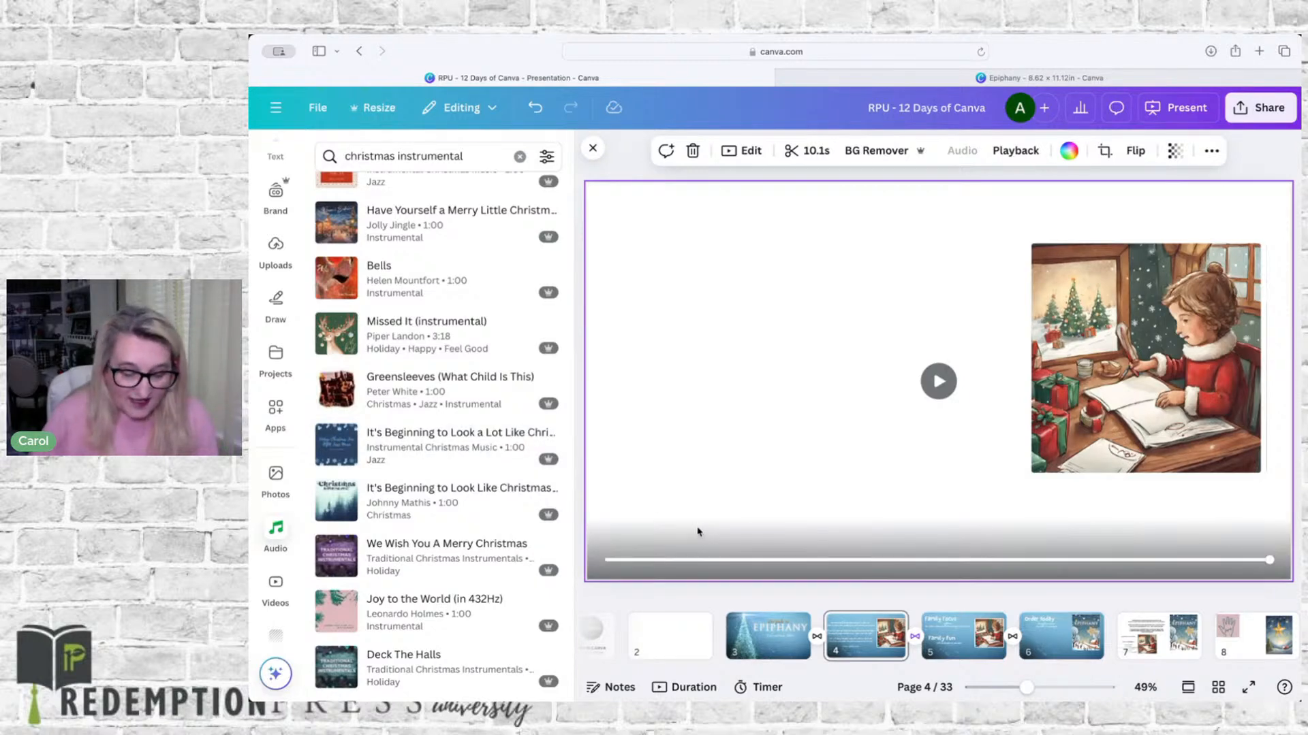
scroll(339, 601, "down", 4)
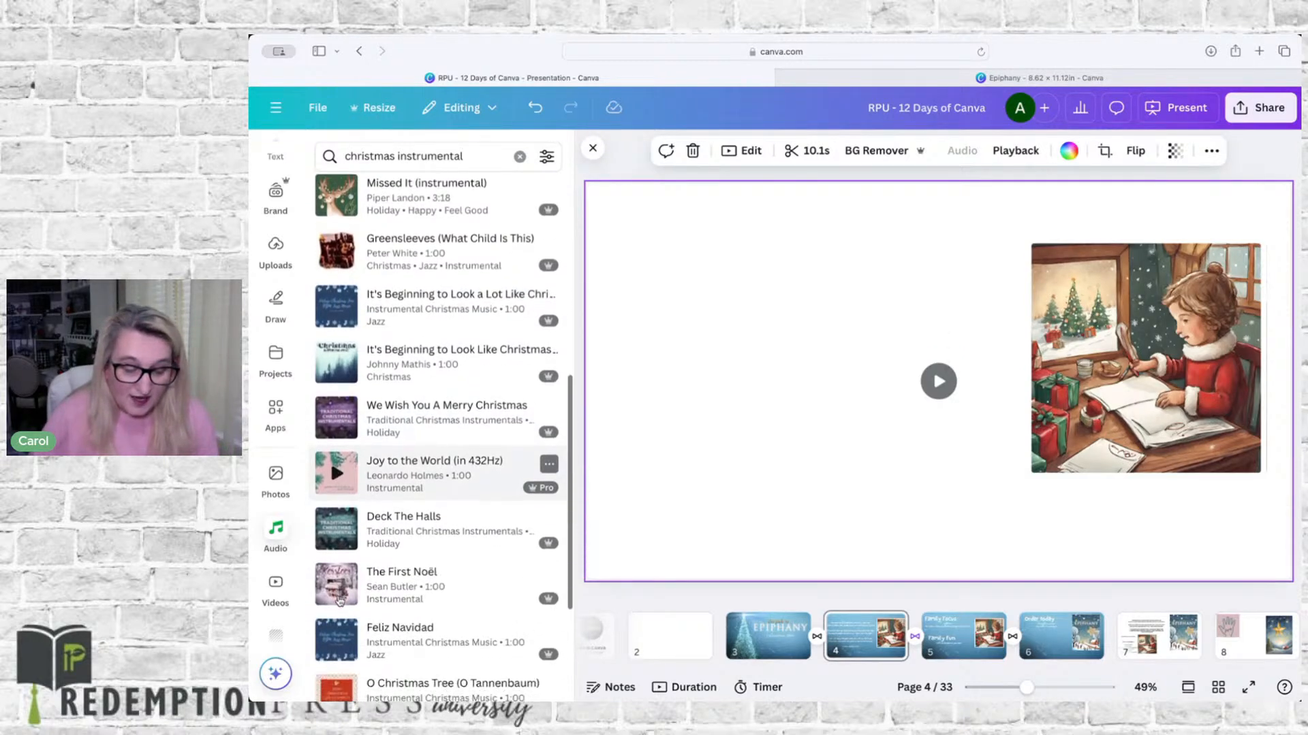
scroll(339, 601, "down", 3)
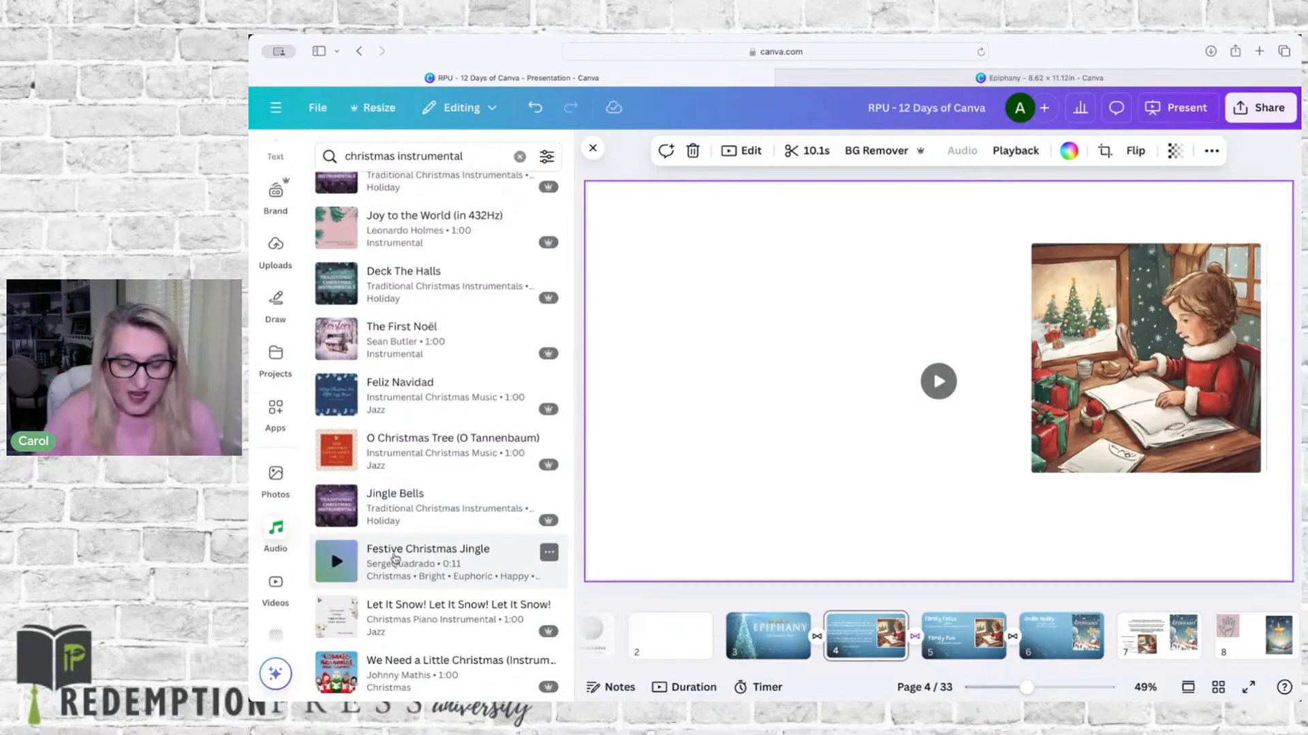
left_click_drag(395, 557, 867, 654)
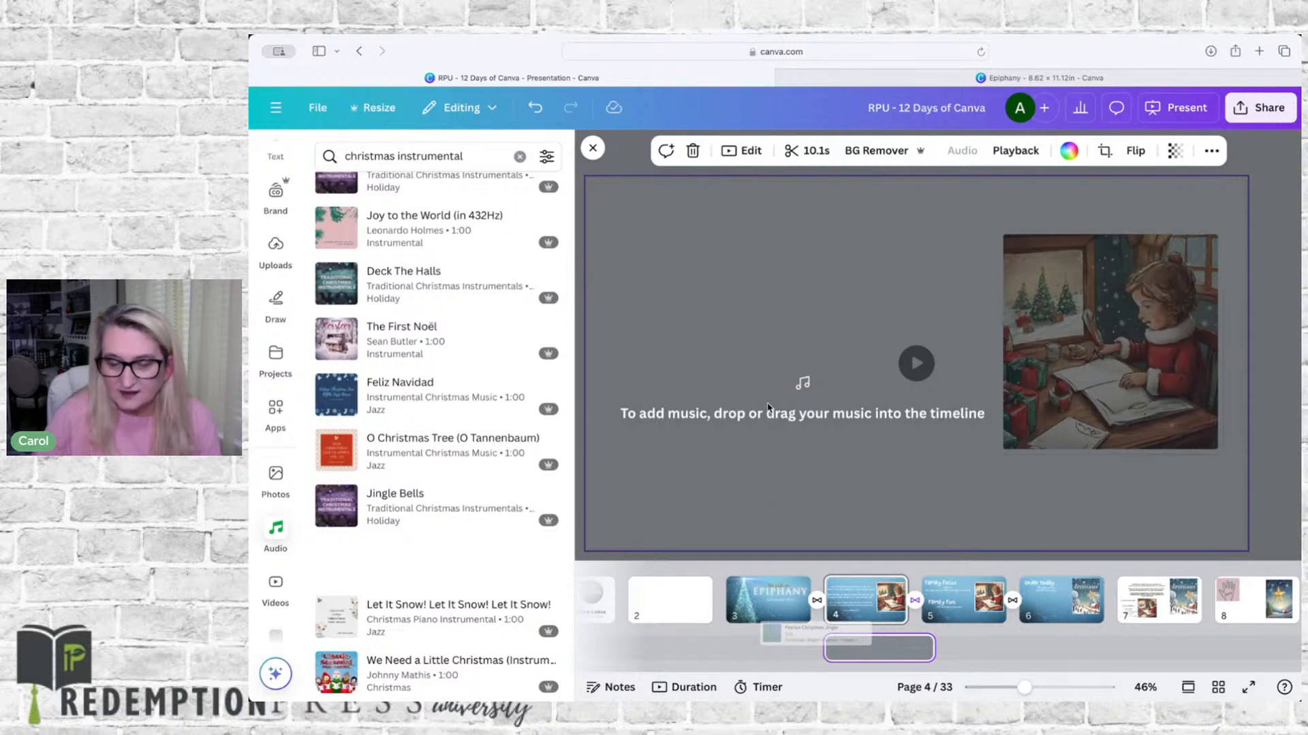
left_click(592, 151)
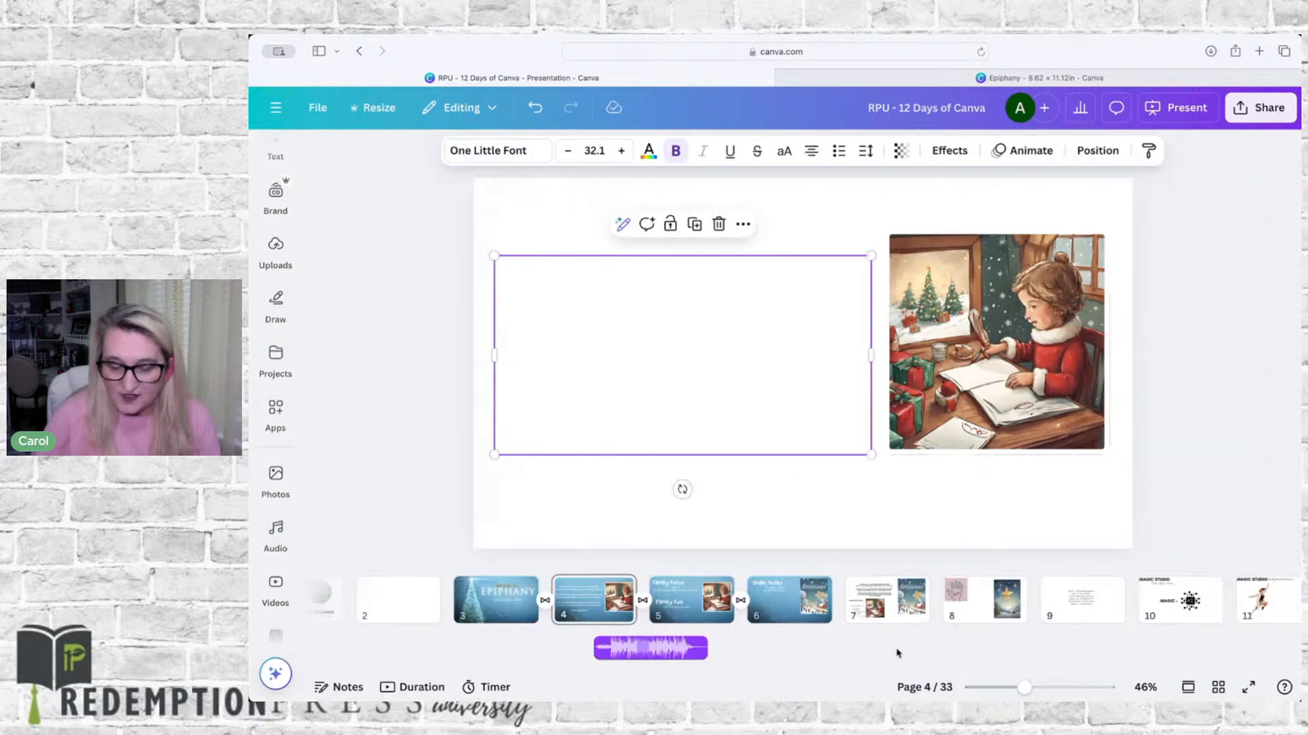
Reposition the jingle's audio clip so it starts at the beginning of page 3, the Epiphany title page
left_click_drag(636, 648, 510, 643)
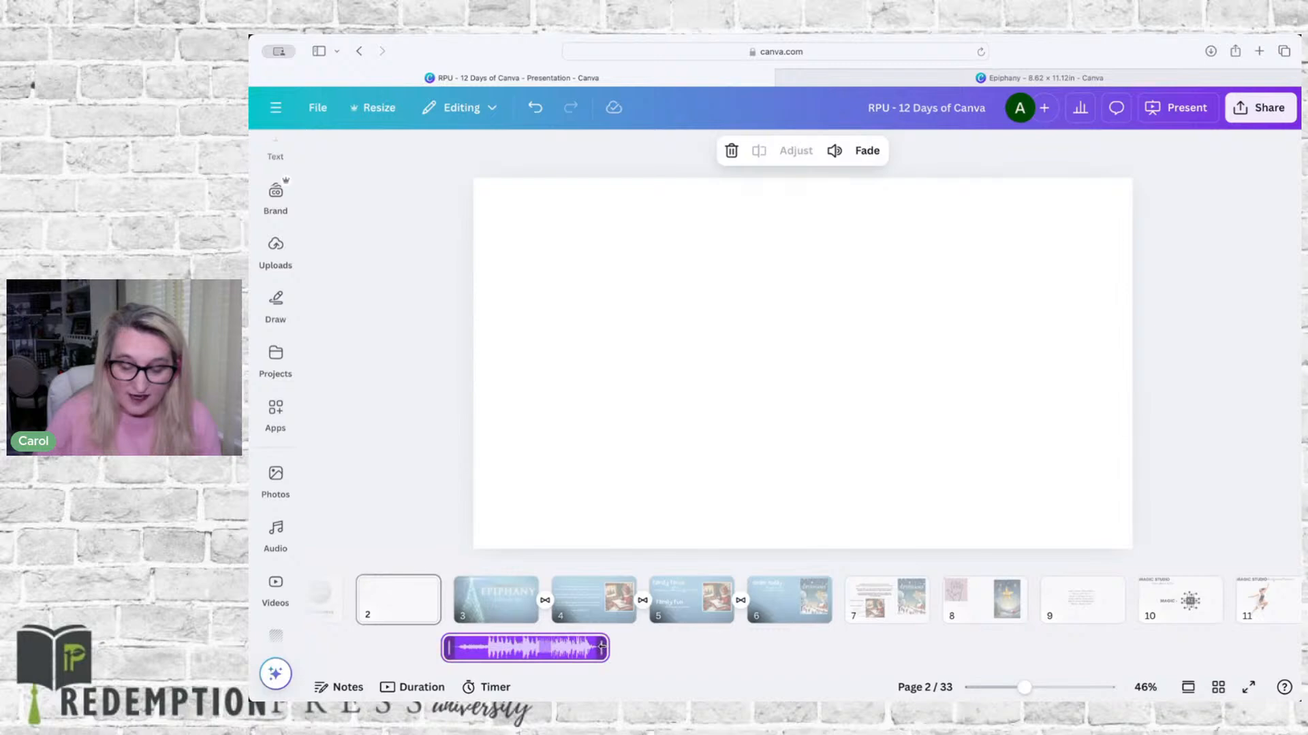
left_click_drag(602, 646, 683, 643)
left_click(651, 651)
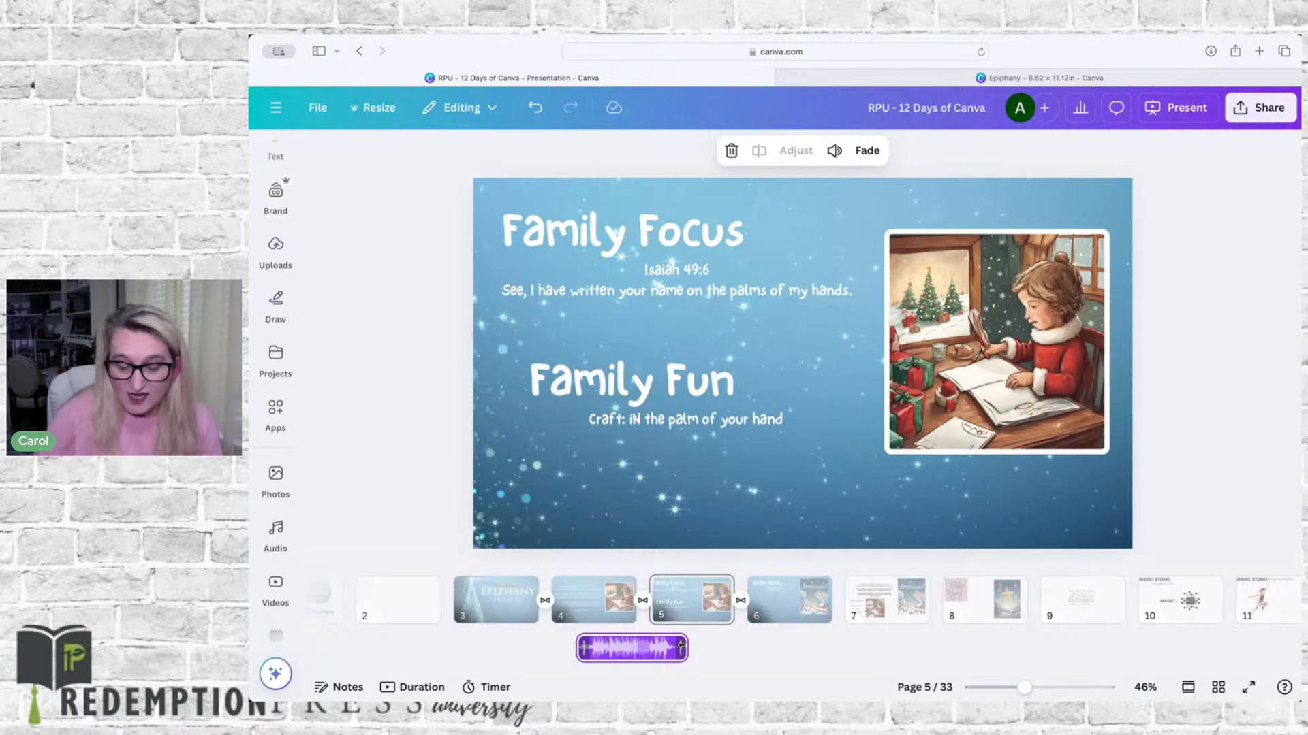
left_click_drag(682, 646, 525, 652)
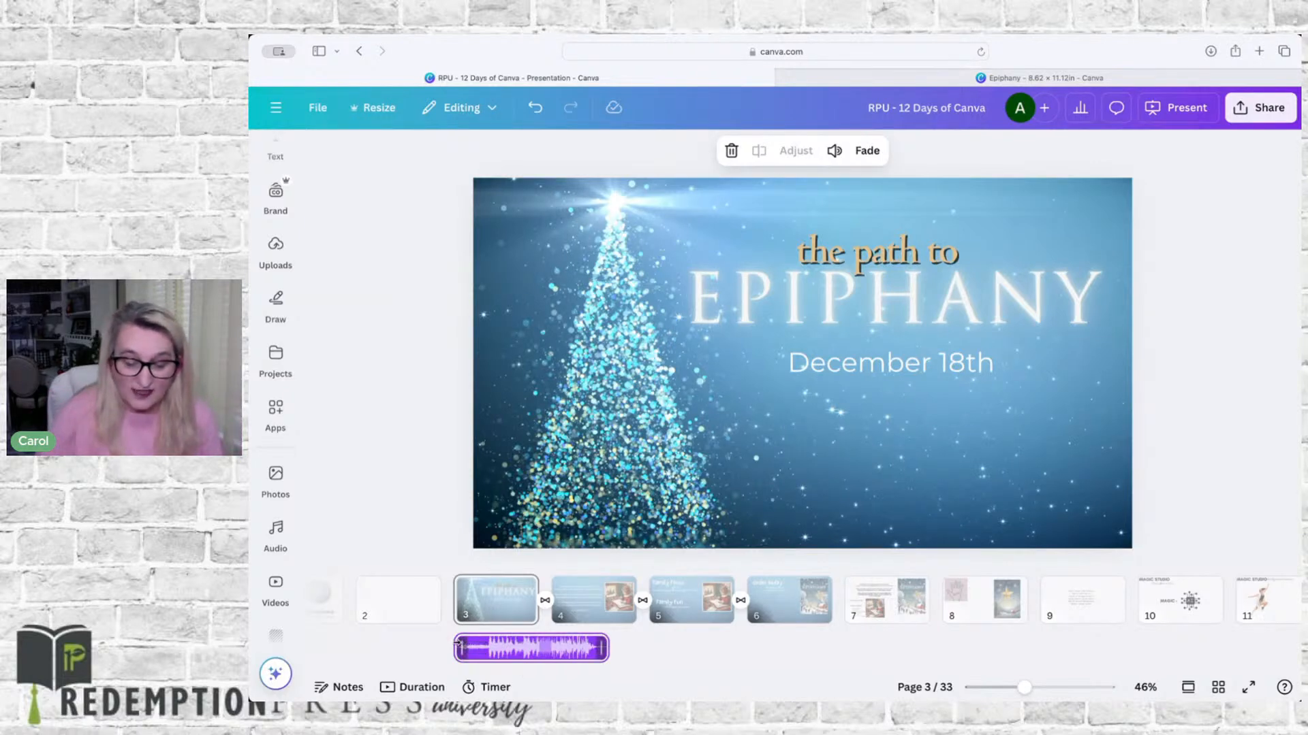
Trim the beginning of the jingle's audio clip beneath page 3 to leave 6.5 seconds, and look over its track options
left_click_drag(458, 643, 490, 650)
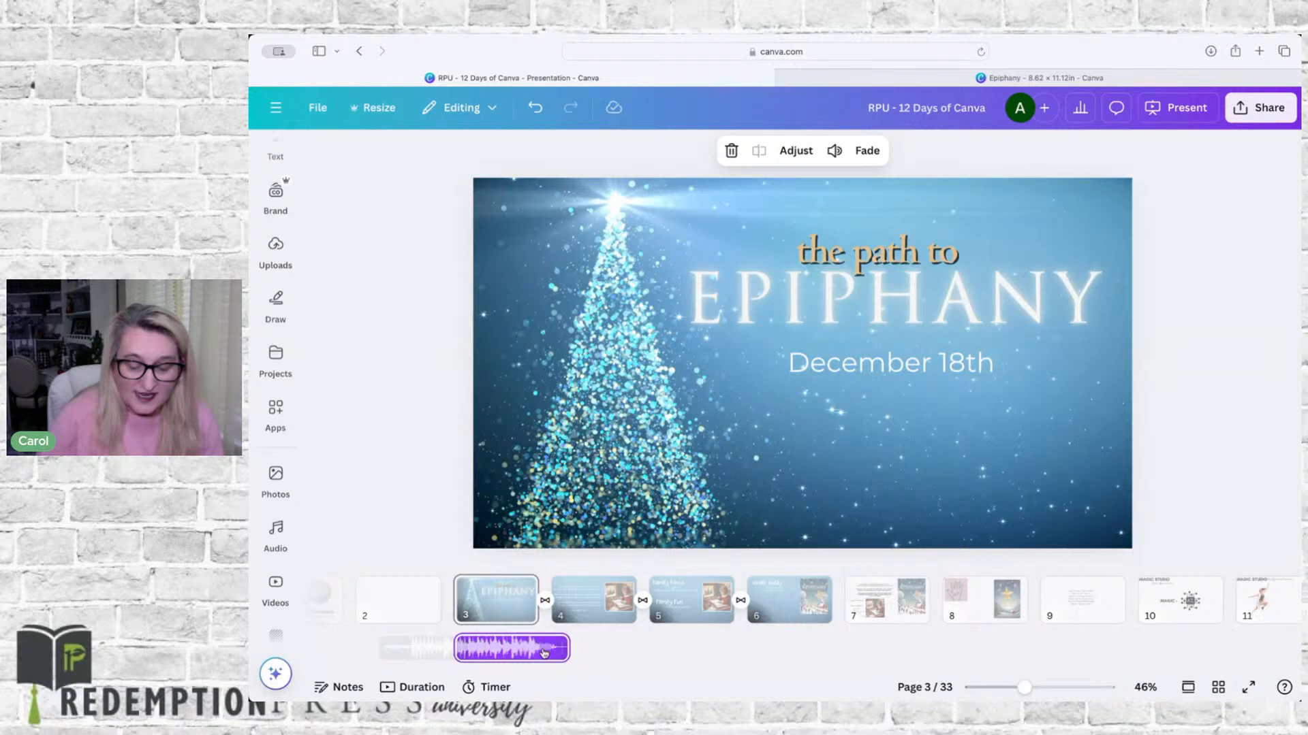
left_click(555, 651)
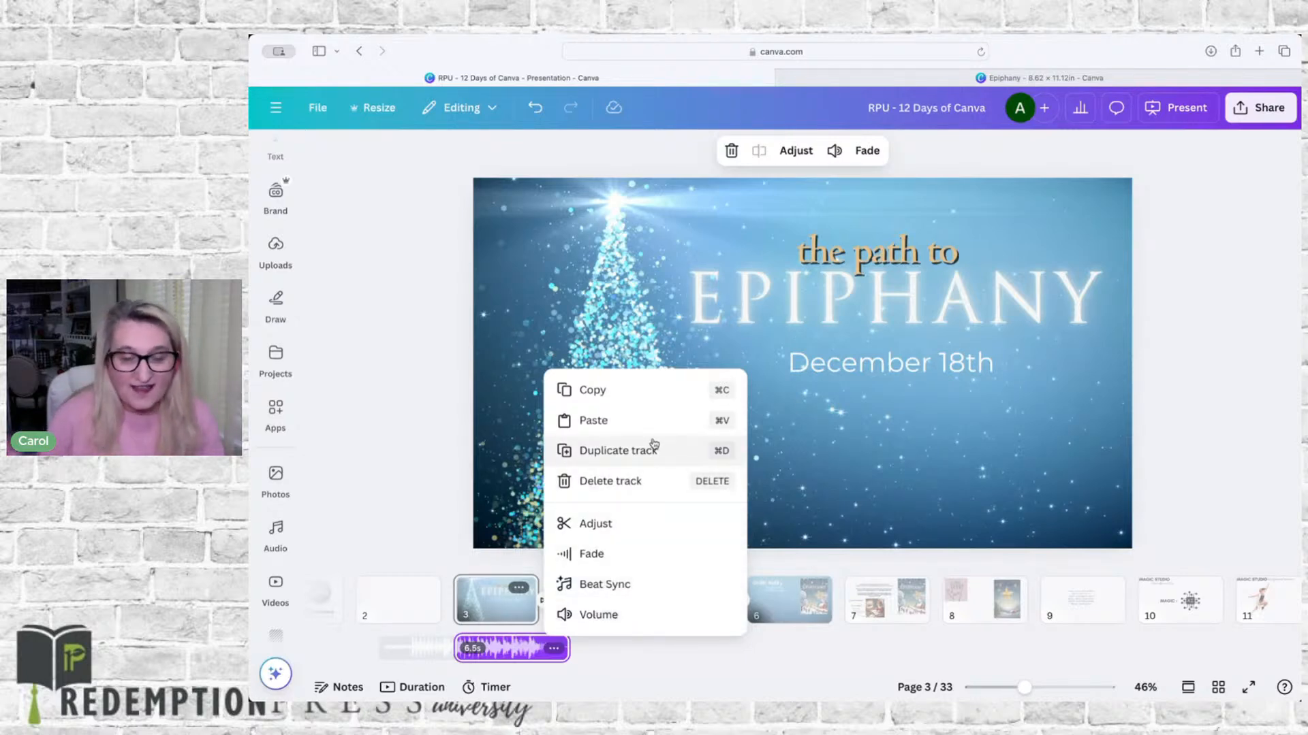
left_click(431, 367)
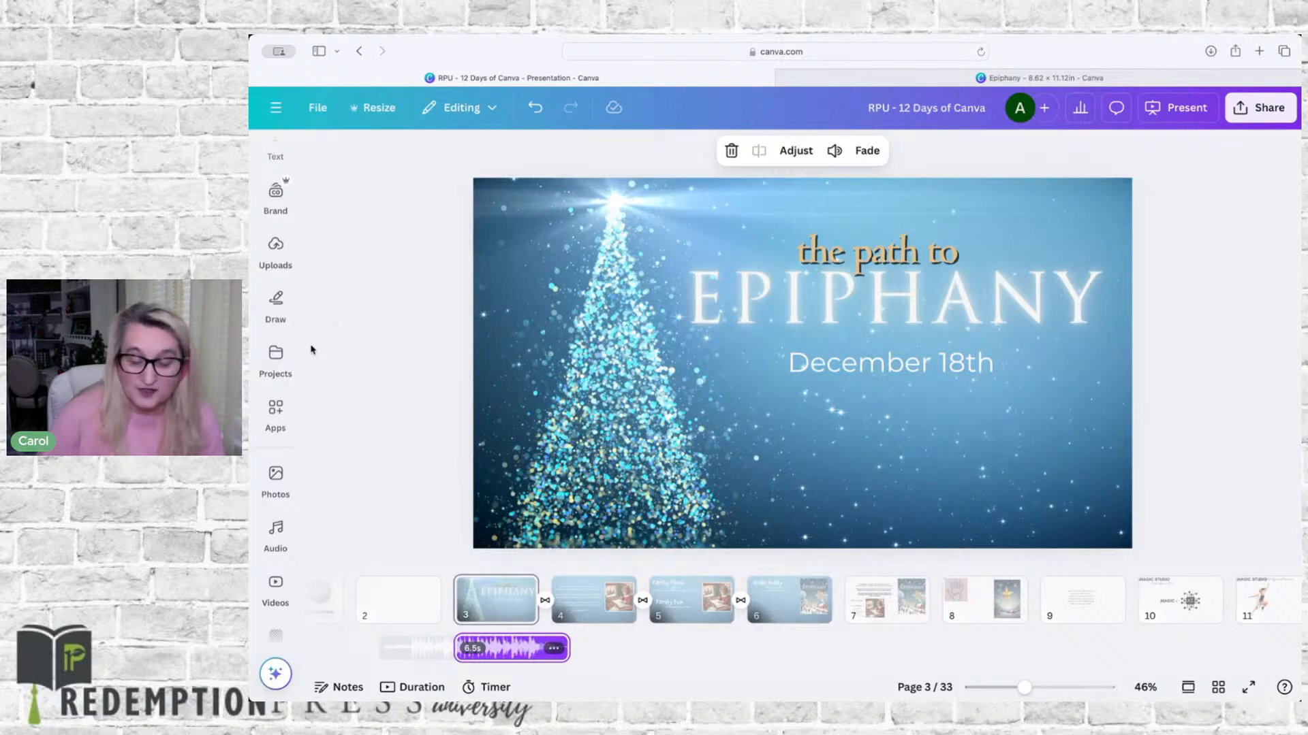
Show the uploaded audio files and browse through the list of recordings
left_click(275, 245)
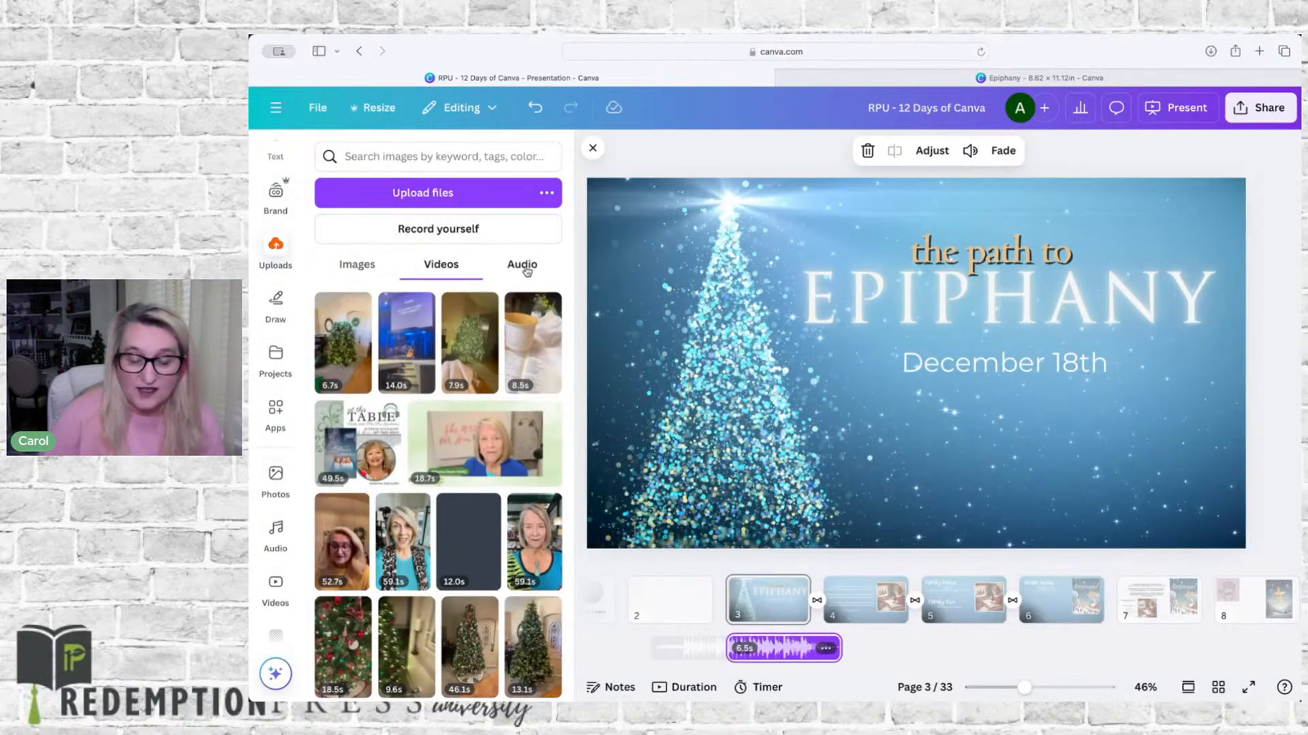
left_click(526, 272)
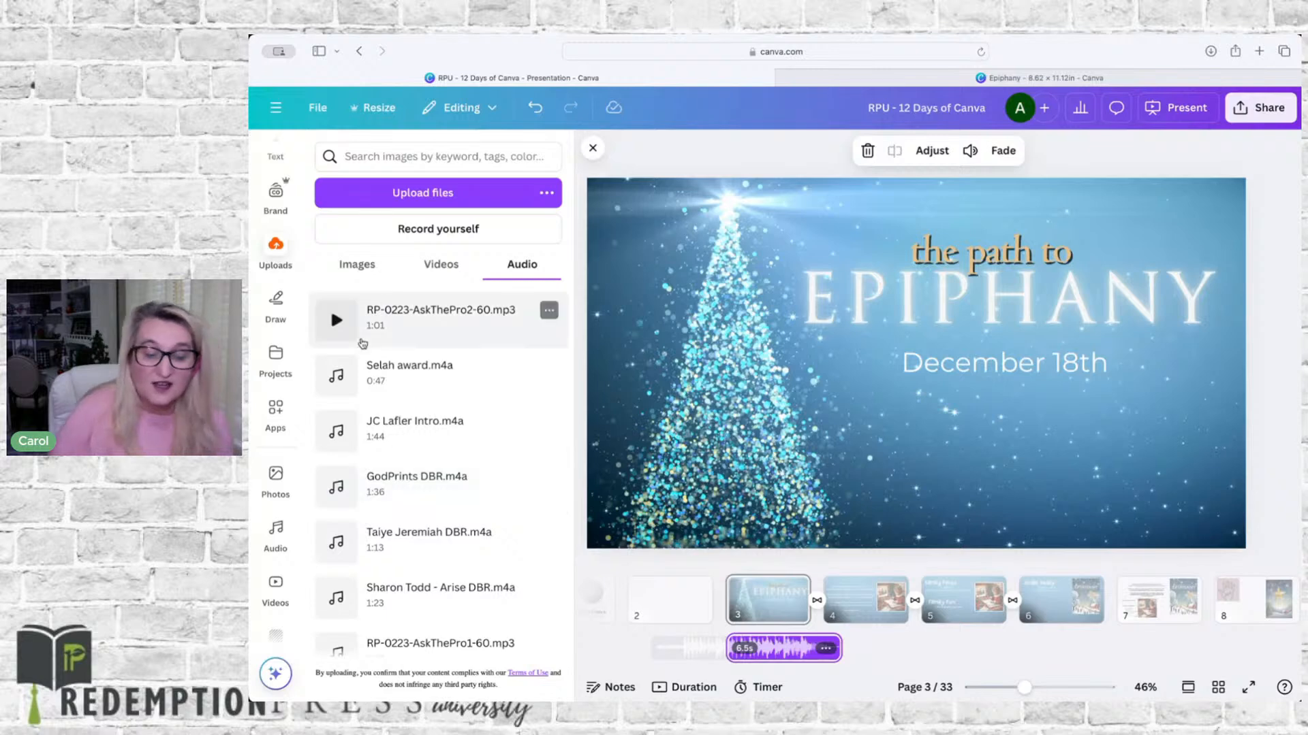
scroll(419, 489, "down", 3)
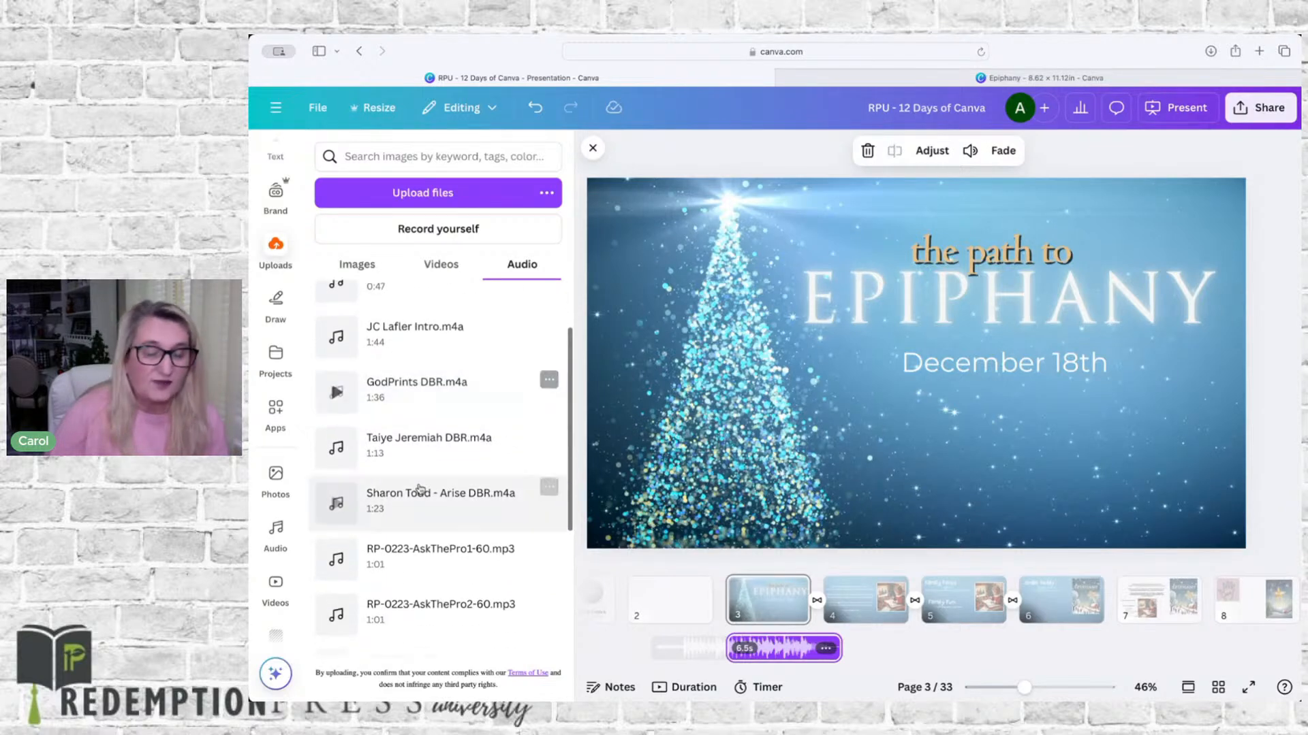